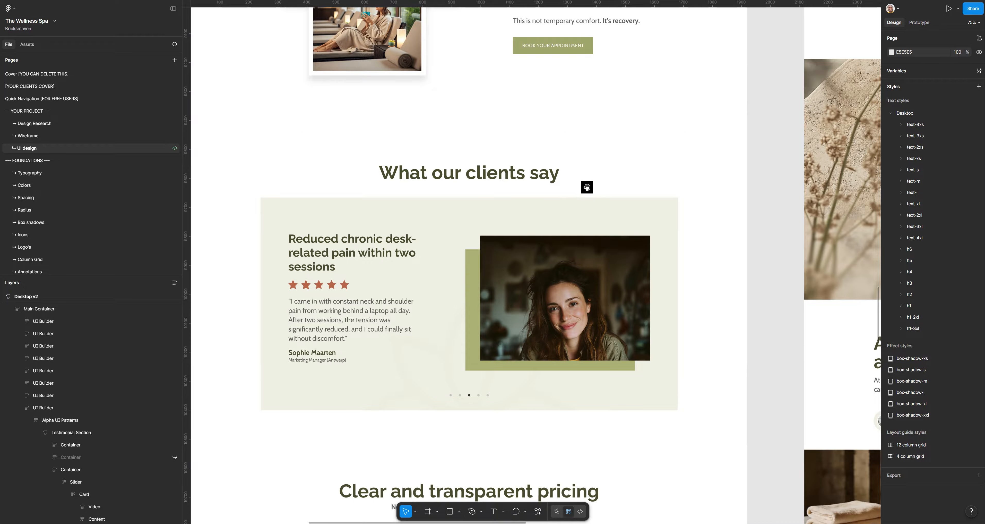
Step: Pan the Figma canvas to the Desktop v2 'What our clients say' testimonial section with its two video quote cards
{"action": "left_click_drag", "start_coordinate": [502, 273], "coordinate": [267, 459]}
{"action": "left_click_drag", "start_coordinate": [591, 124], "coordinate": [446, 337]}
{"action": "left_click_drag", "start_coordinate": [590, 203], "coordinate": [408, 380]}
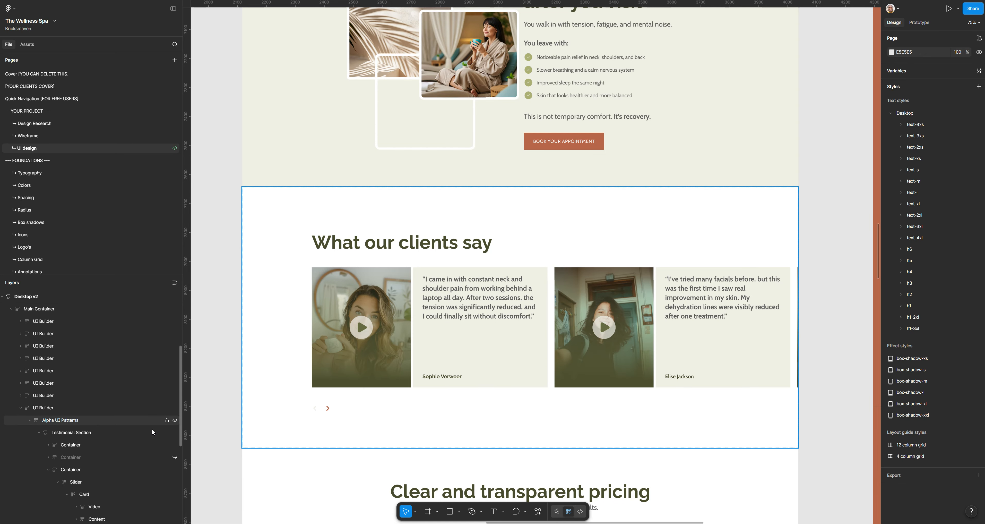
{"action": "left_click", "coordinate": [470, 288], "text": "ctrl"}
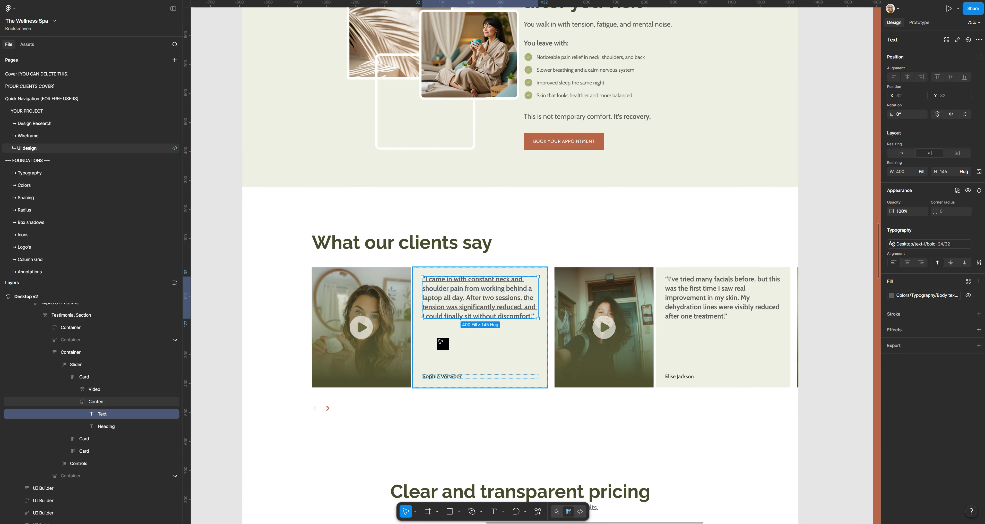
{"action": "left_click", "coordinate": [95, 402]}
{"action": "left_click", "coordinate": [49, 352]}
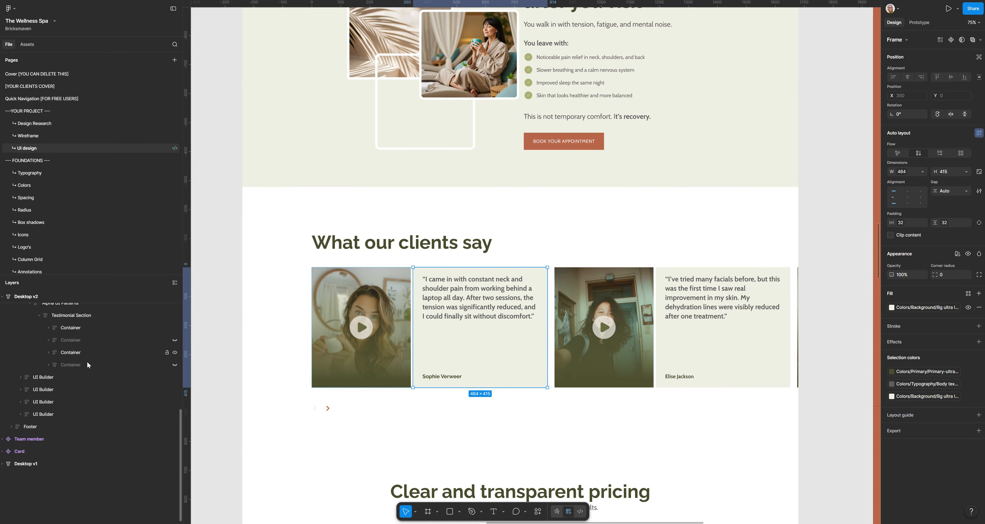
{"action": "left_click", "coordinate": [175, 352]}
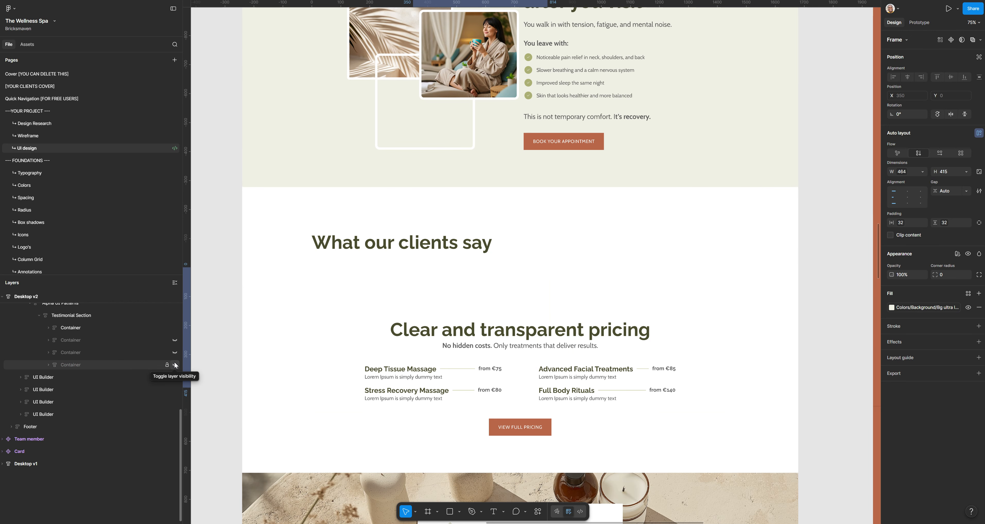
{"action": "left_click", "coordinate": [175, 364]}
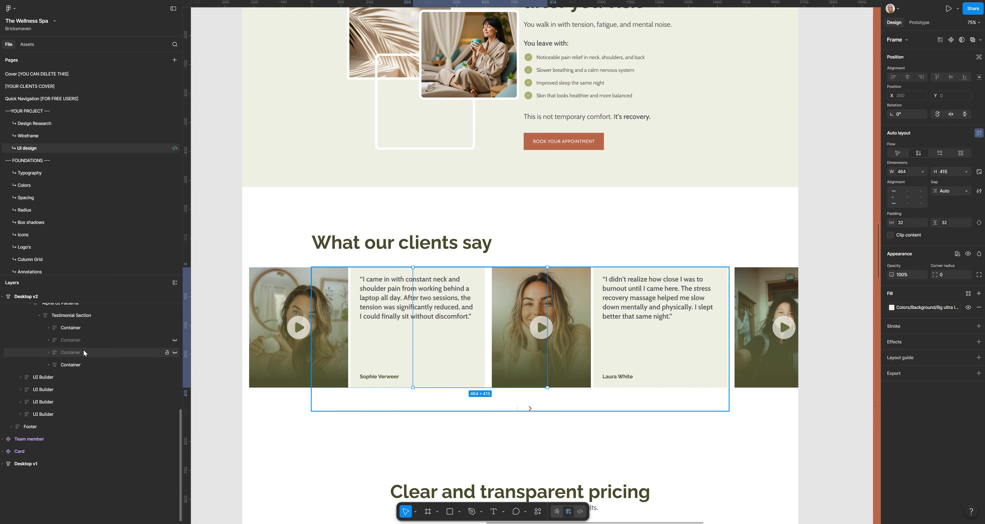
{"action": "left_click", "coordinate": [175, 353]}
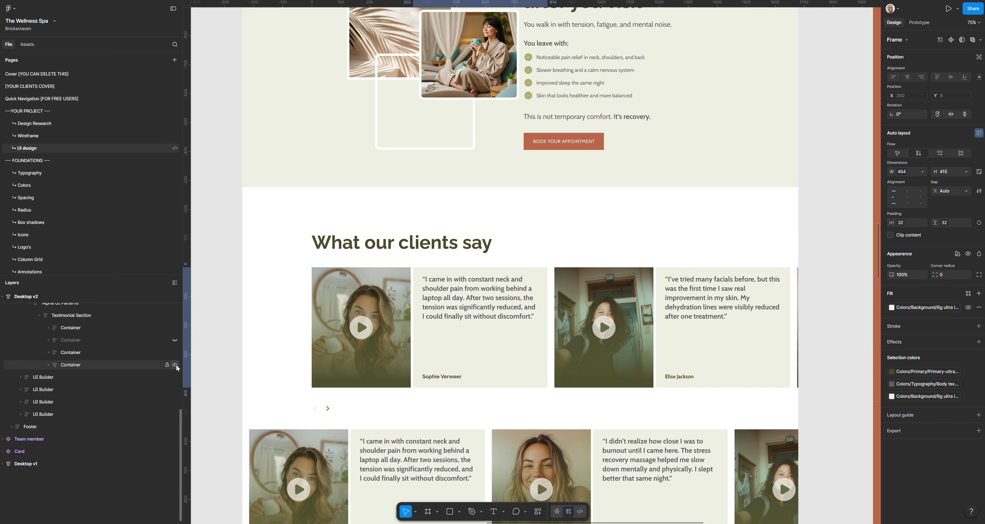
{"action": "left_click", "coordinate": [175, 366]}
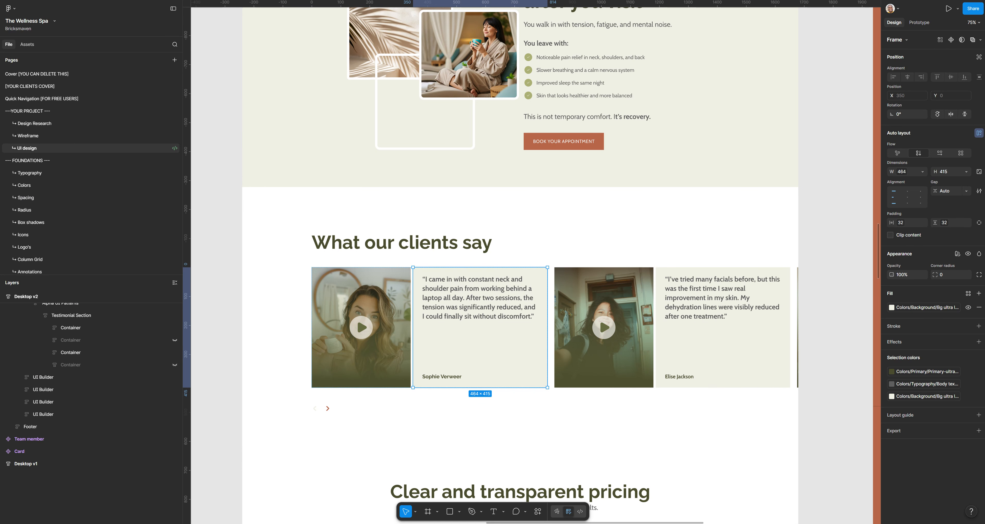
{"action": "left_click", "coordinate": [320, 493]}
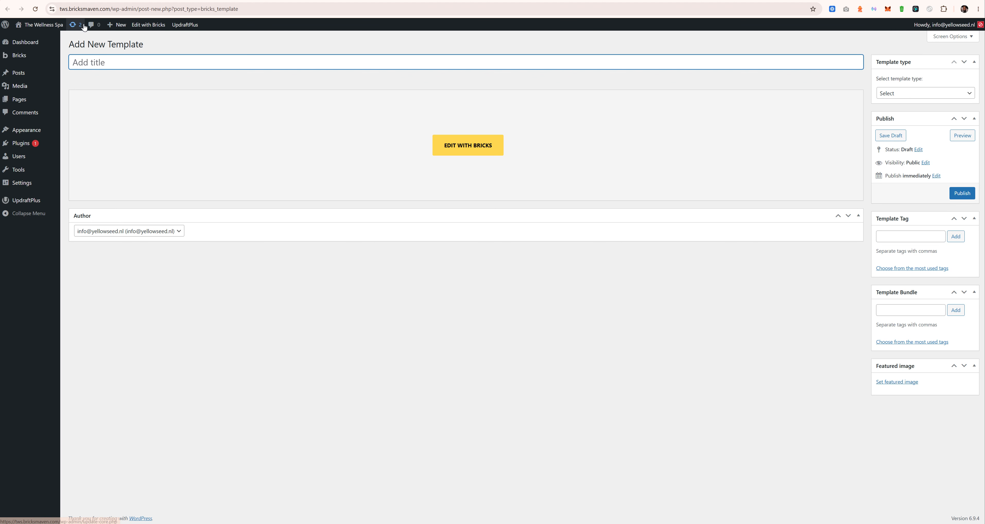
Step: Begin the new template title with 'Co', then switch to the other new template page
{"action": "type", "text": "Co"}
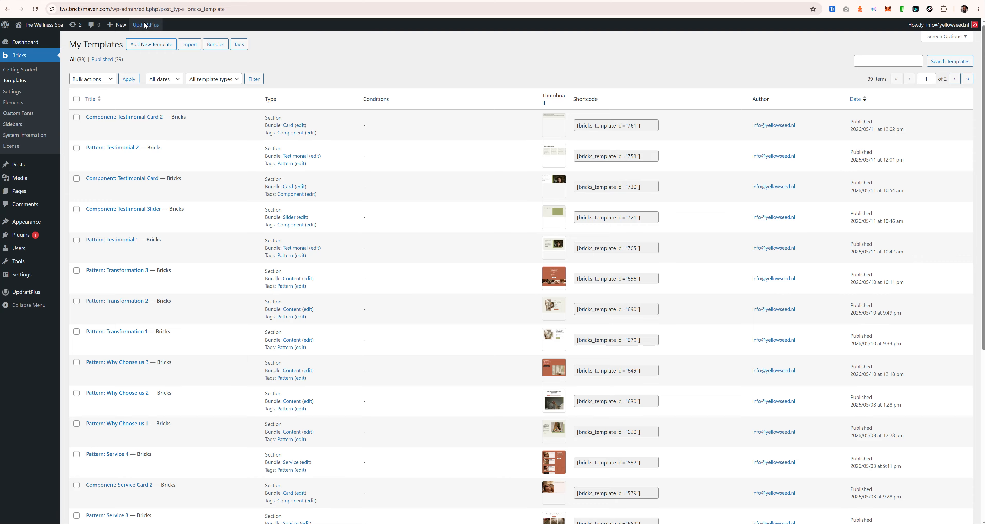
{"action": "left_click", "coordinate": [149, 0]}
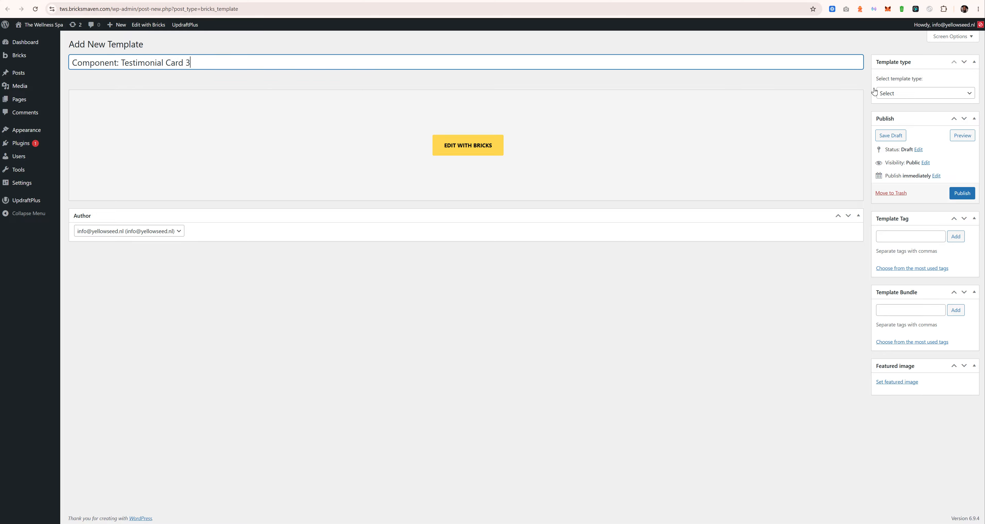
Step: Set the template type to Section, tag it Component and put it in bundle Card
{"action": "left_click", "coordinate": [903, 94]}
{"action": "left_click", "coordinate": [897, 143]}
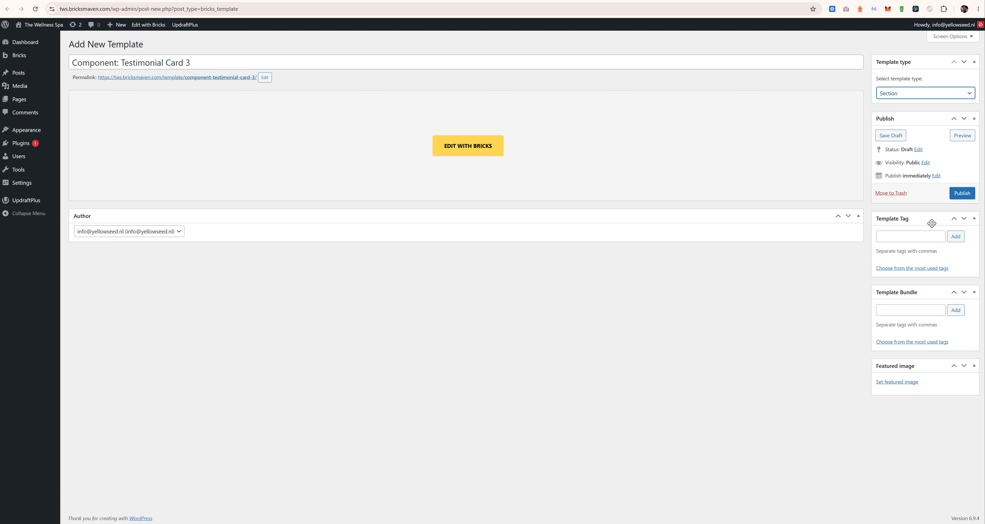
{"action": "left_click", "coordinate": [917, 237]}
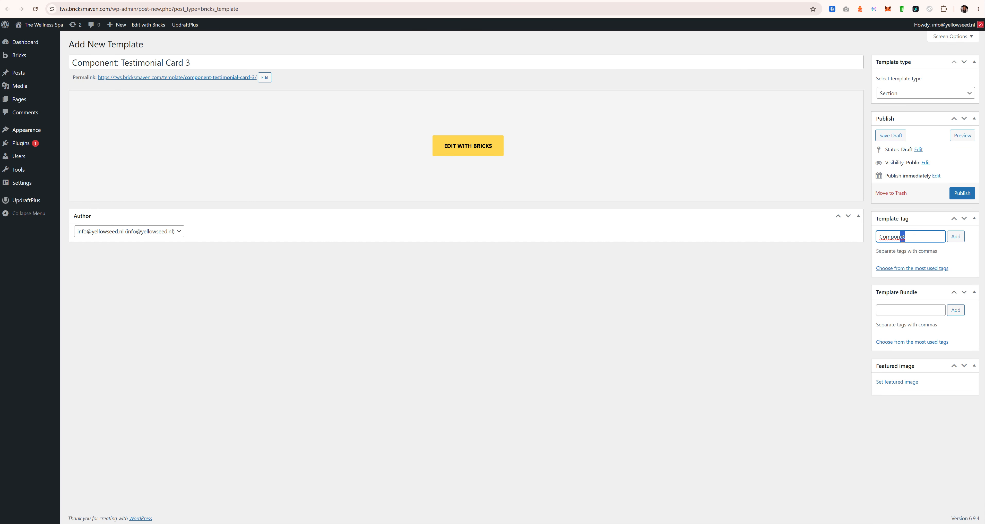
{"action": "type", "text": "Component,"}
{"action": "left_click", "coordinate": [956, 236]}
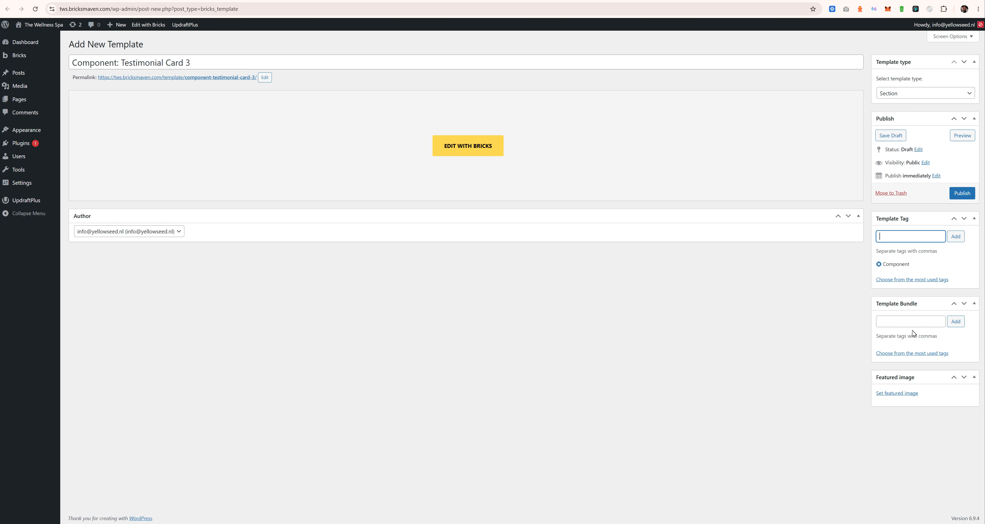
{"action": "left_click", "coordinate": [913, 325]}
{"action": "type", "text": "Card"}
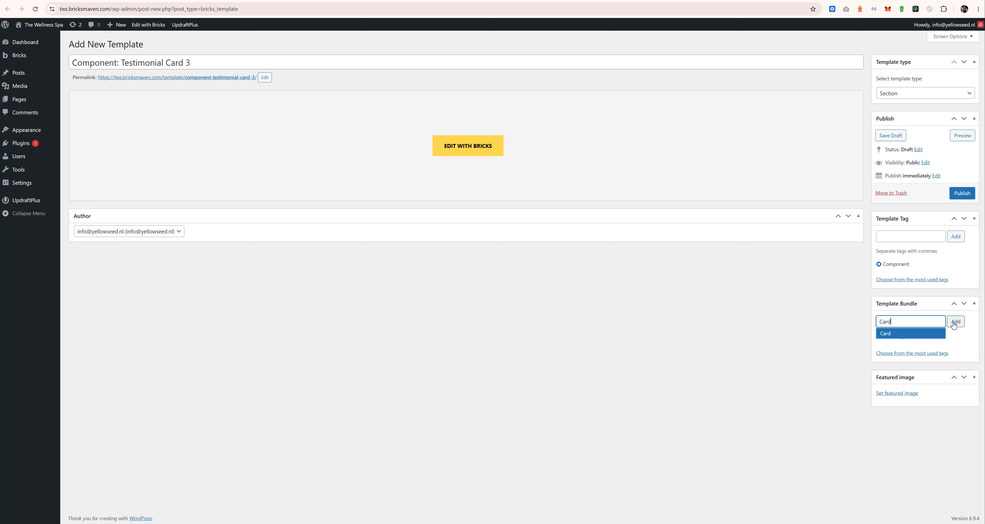
{"action": "key", "text": "Return"}
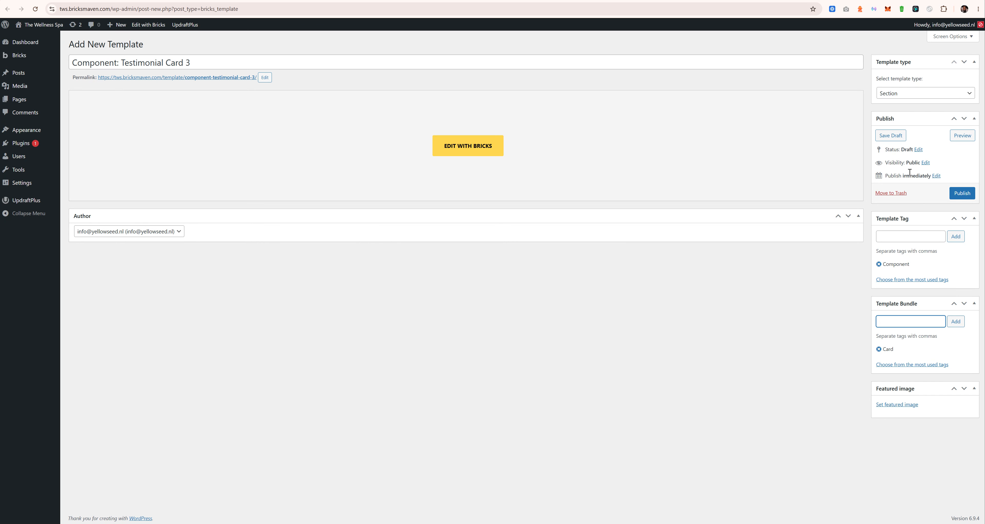
Step: Publish the template and open it with Edit with Bricks in a new tab
{"action": "left_click", "coordinate": [962, 193]}
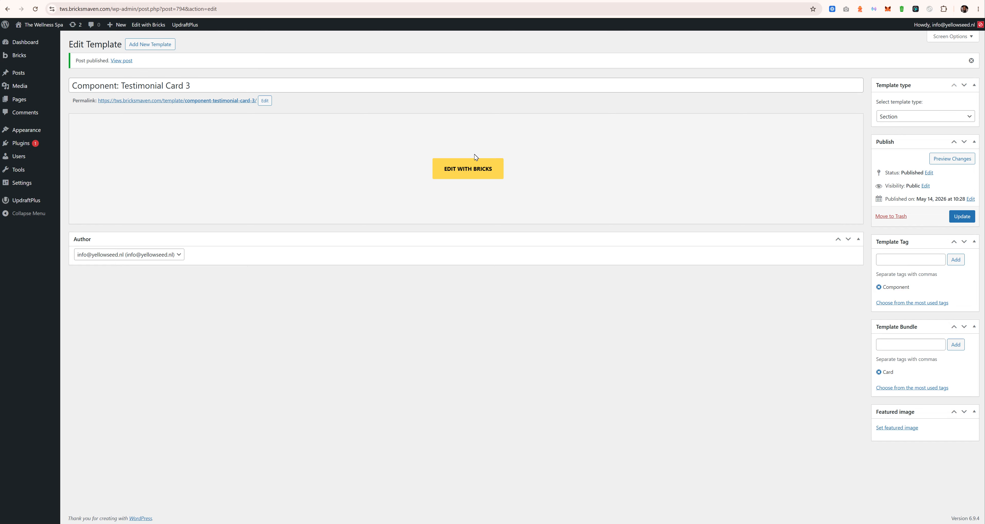
{"action": "right_click", "coordinate": [454, 169]}
{"action": "left_click", "coordinate": [490, 180]}
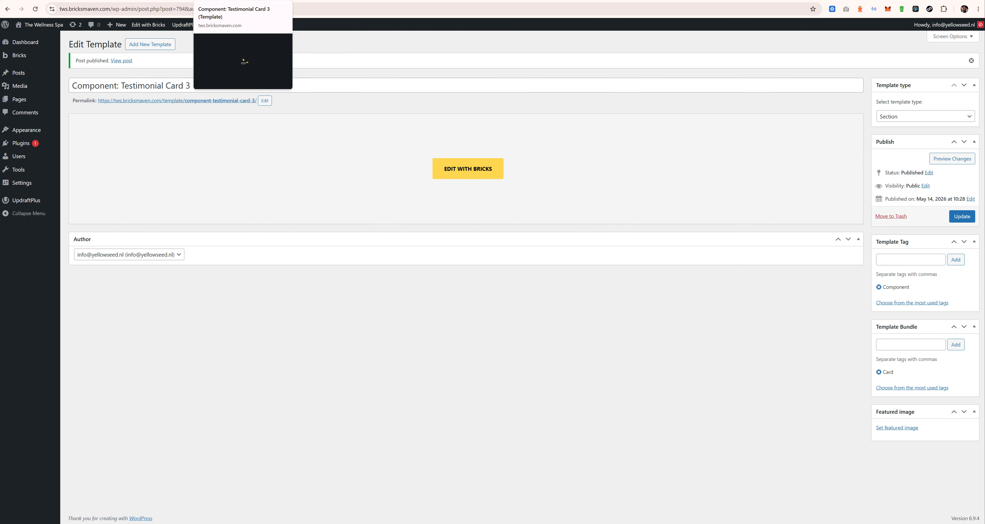
{"action": "left_click", "coordinate": [238, 0]}
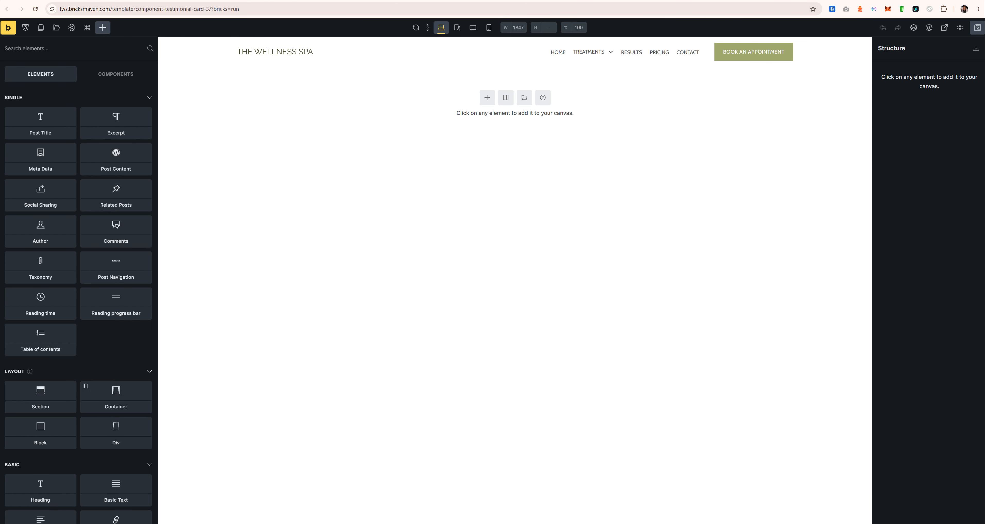
{"action": "mouse_move", "coordinate": [428, 523]}
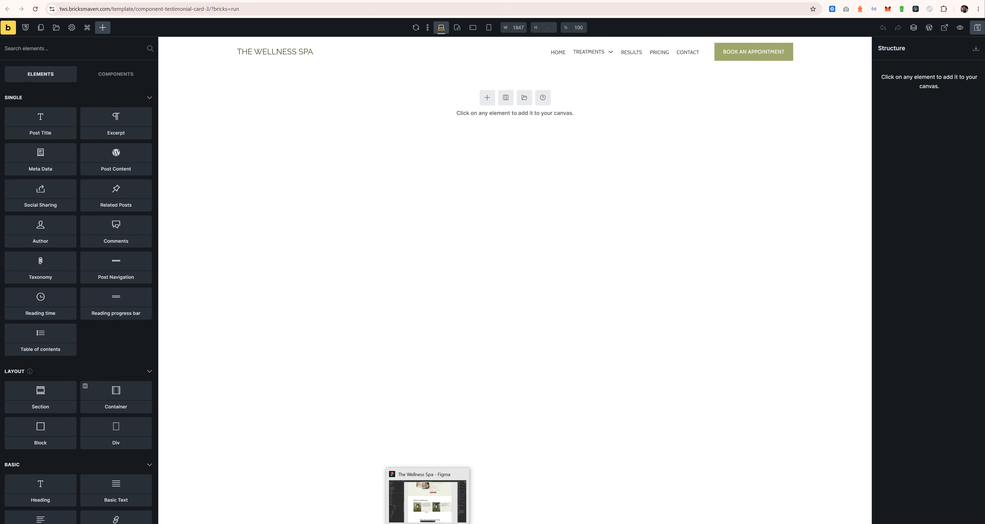
{"action": "left_click", "coordinate": [427, 501]}
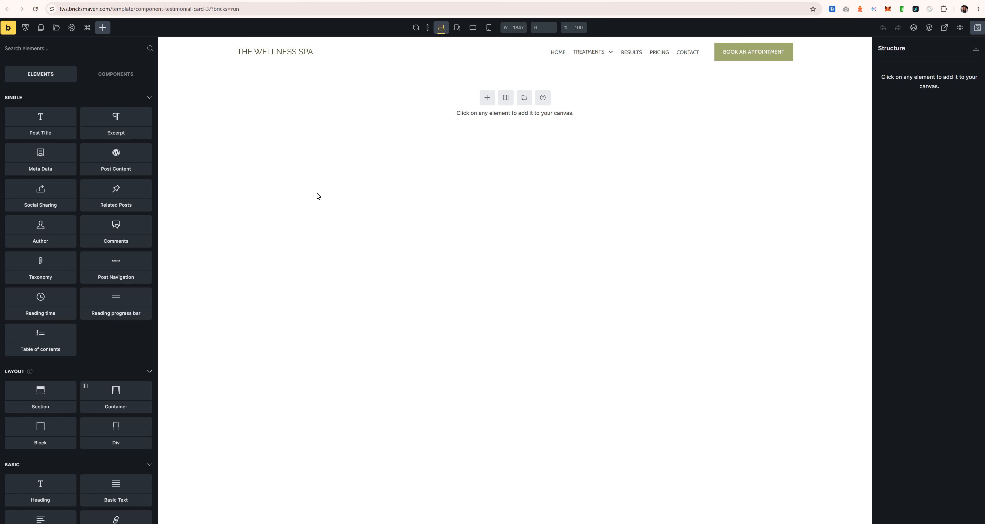
Step: Add three Block elements and nest the second and third inside the first
{"action": "type", "text": "block"}
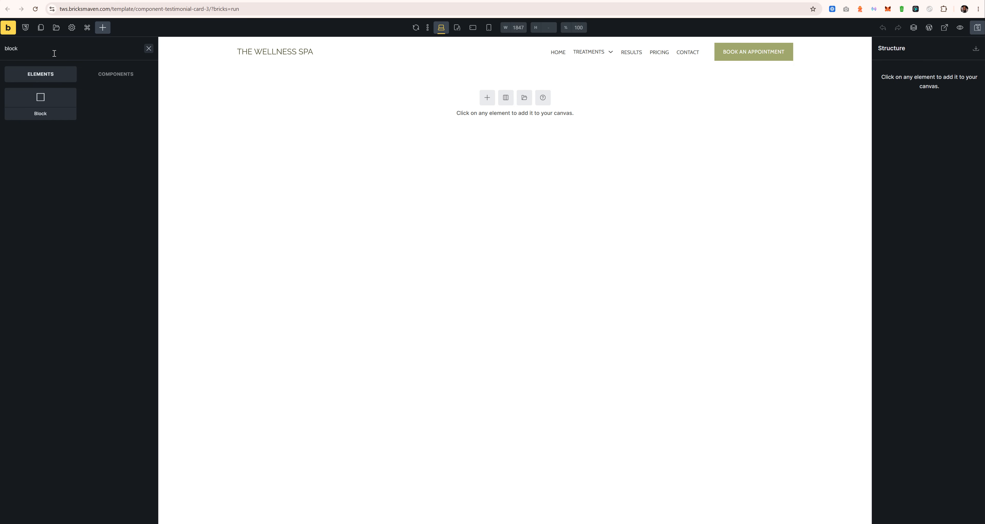
{"action": "left_click", "coordinate": [53, 112]}
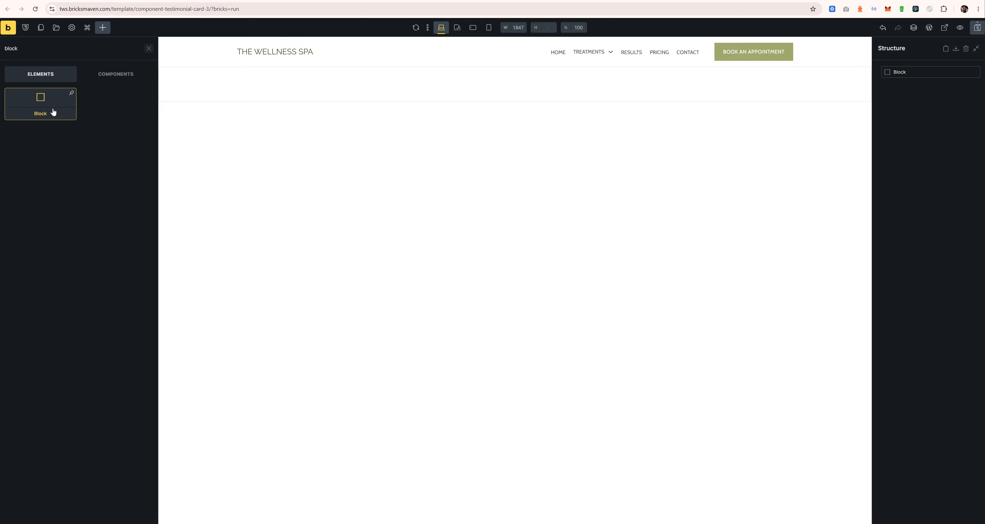
{"action": "left_click", "coordinate": [53, 112]}
{"action": "left_click", "coordinate": [53, 112]}
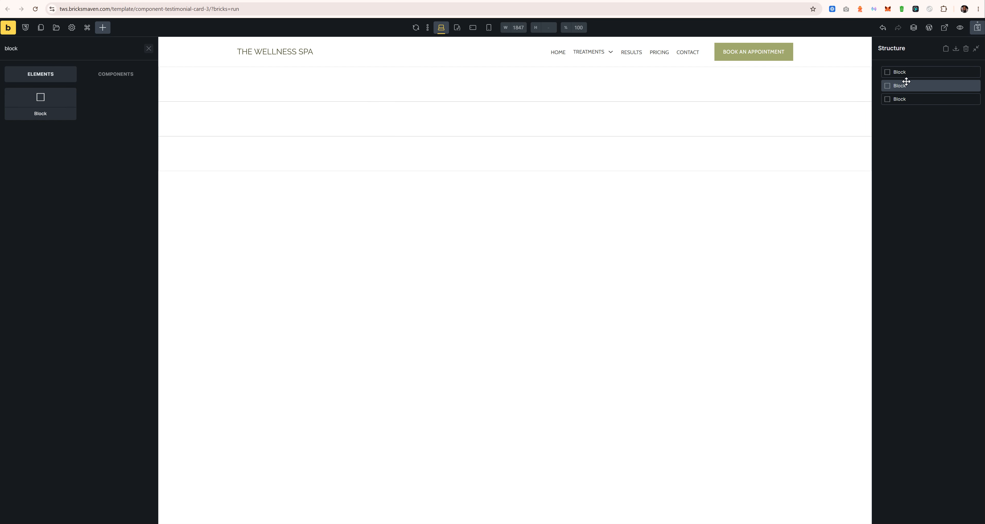
{"action": "left_click_drag", "start_coordinate": [906, 81], "coordinate": [901, 97]}
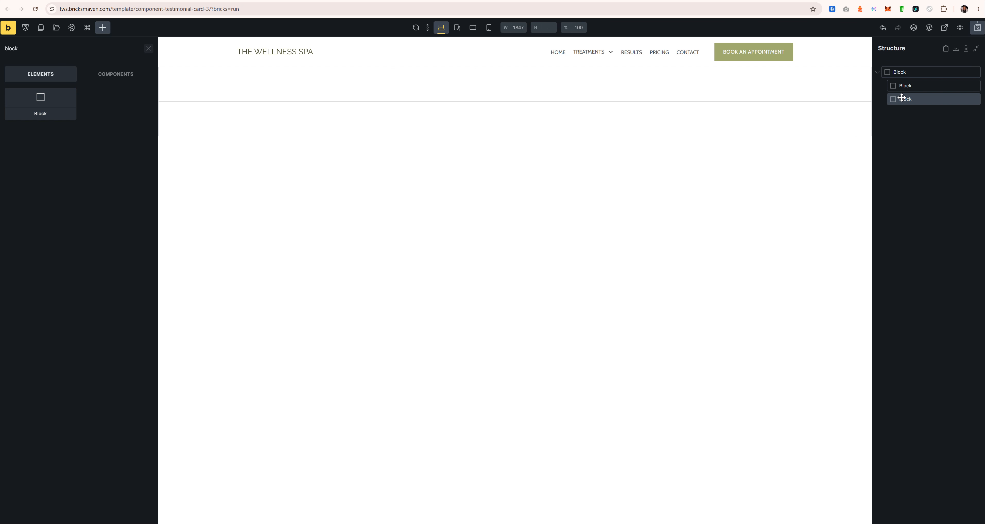
Step: Rename the blocks Testimonial Content, Testimonial Video and parent Testimonial Card 3
{"action": "left_click", "coordinate": [903, 97]}
{"action": "type", "text": "Co"}
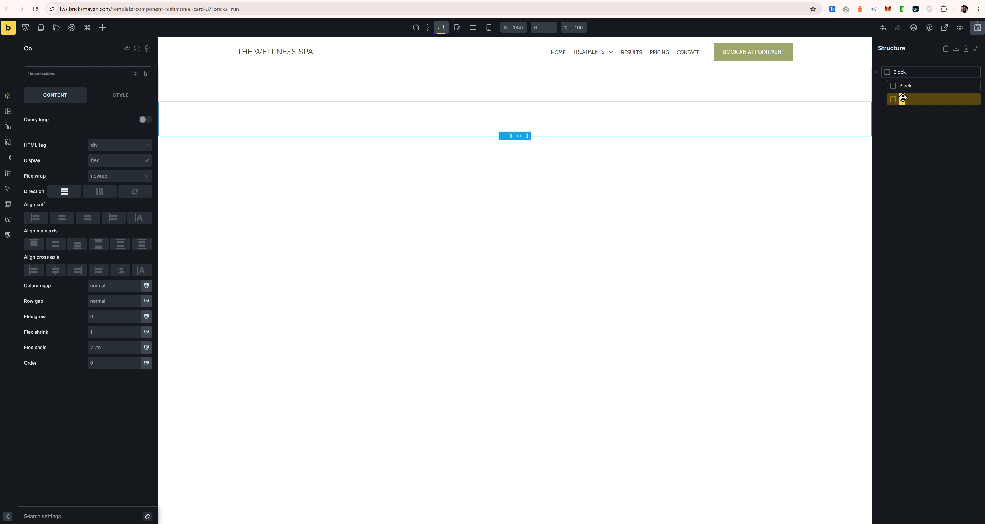
{"action": "type", "text": "Testimonial Content"}
{"action": "key", "text": "ctrl+a"}
{"action": "key", "text": "ctrl+c"}
{"action": "double_click", "coordinate": [914, 84]}
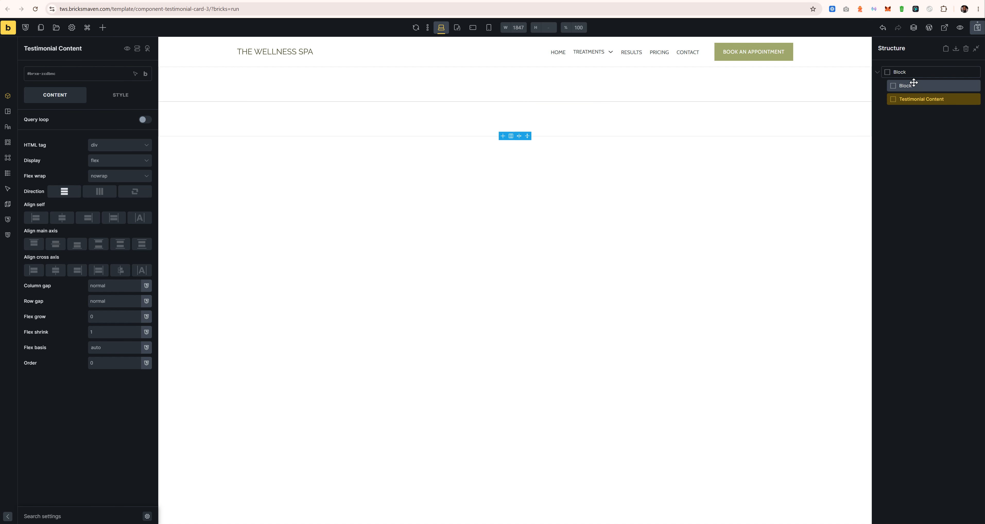
{"action": "key", "text": "ctrl+v"}
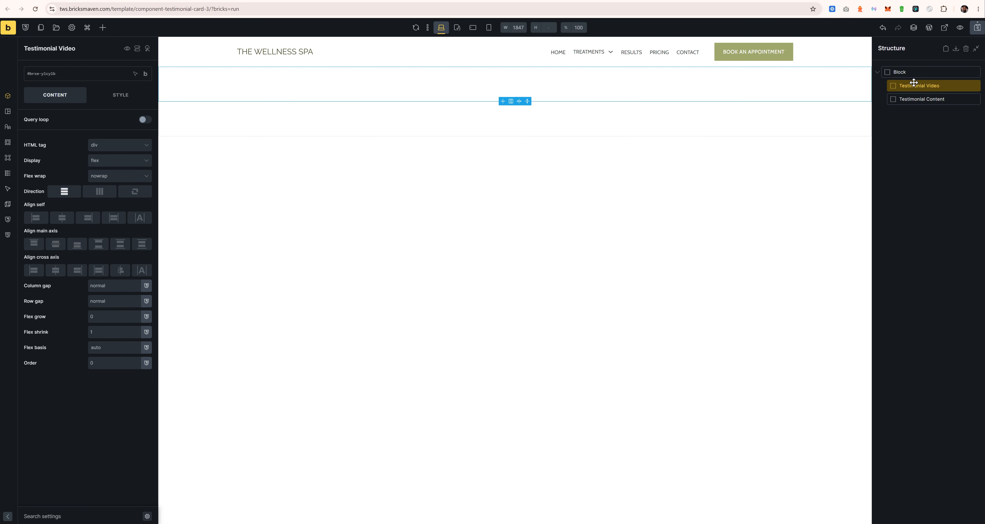
{"action": "double_click", "coordinate": [907, 73]}
{"action": "type", "text": "Testimonial Card 3"}
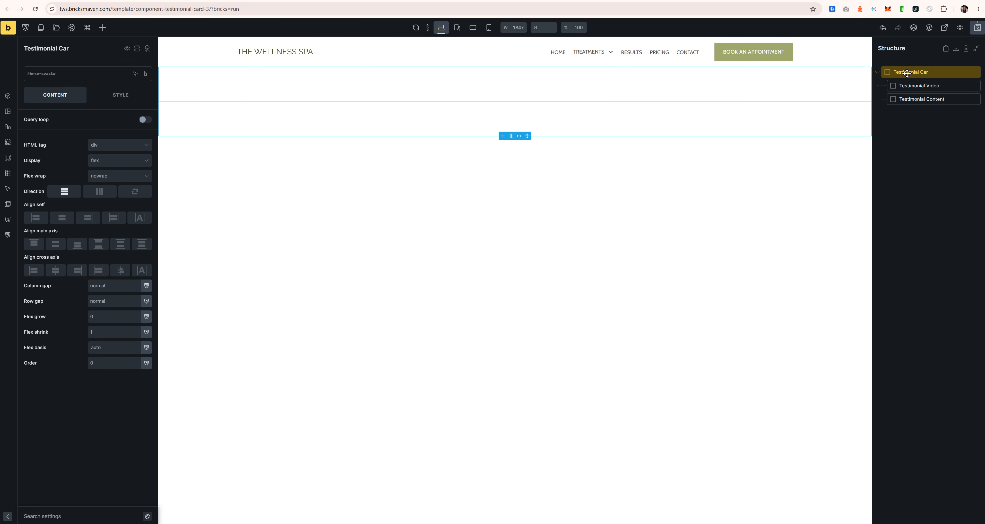
Step: Save the template and give the card block the class tws-testimonial-card-3
{"action": "left_click", "coordinate": [976, 30]}
{"action": "left_click", "coordinate": [85, 78]}
{"action": "type", "text": "tw"}
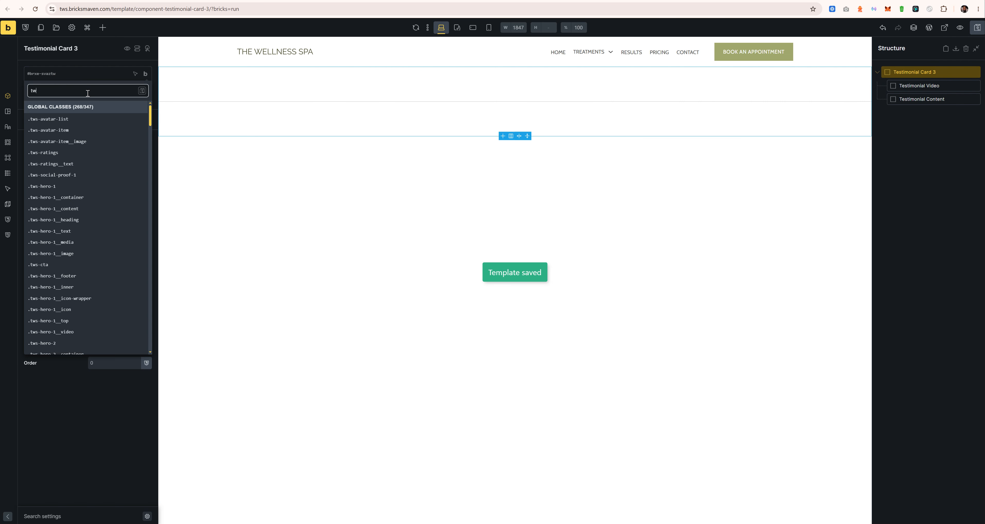
{"action": "type", "text": "s-test"}
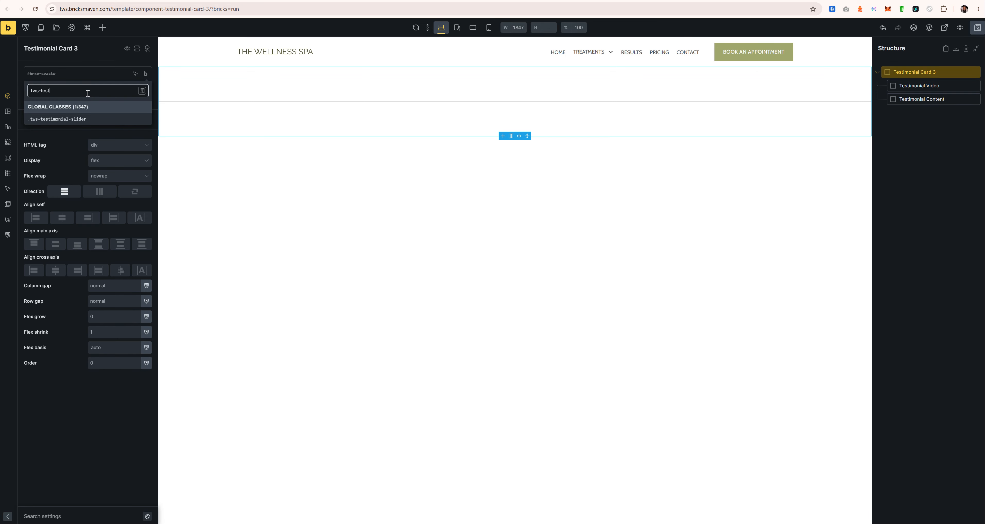
{"action": "type", "text": "imonial-card-3"}
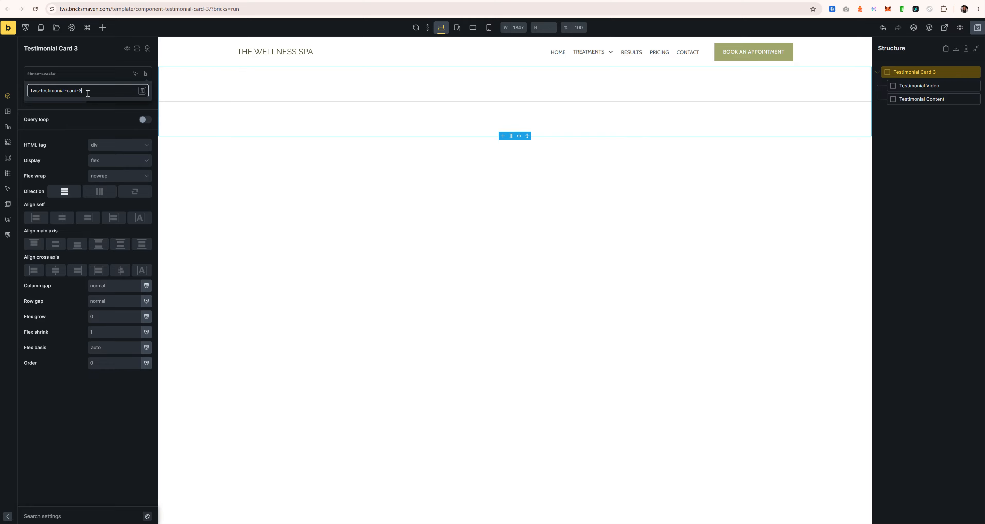
{"action": "key", "text": "ctrl+a"}
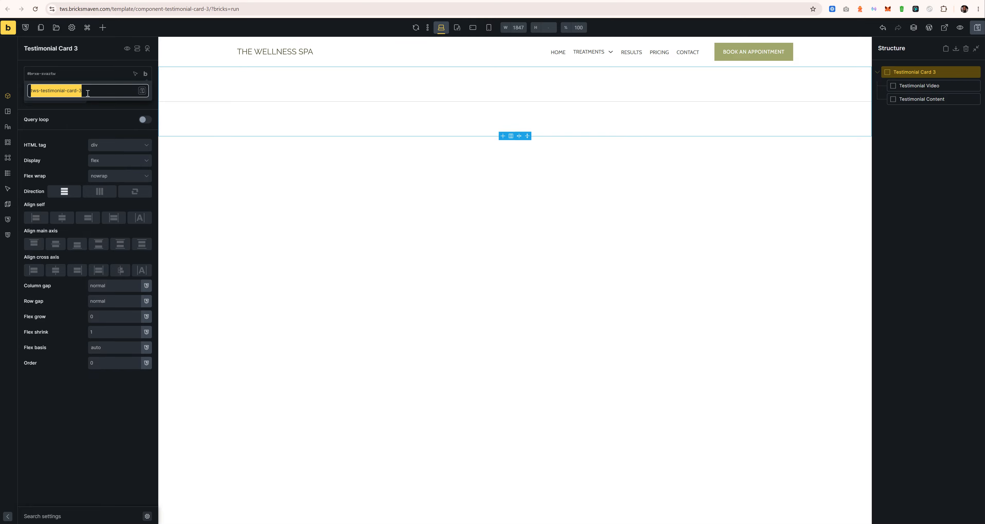
{"action": "key", "text": "Return"}
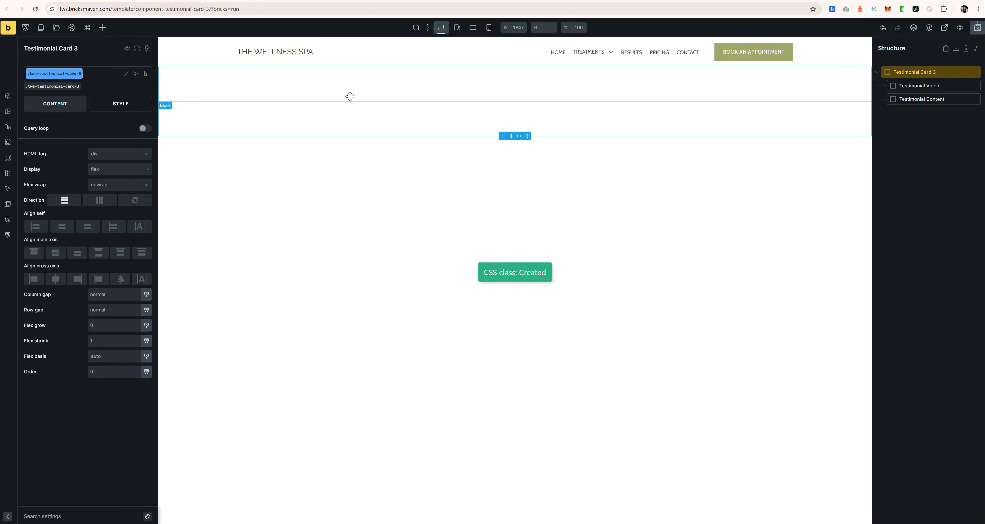
Step: Give the child blocks classes tws-testimonial-card-3__video and tws-testimonial-card-3__content
{"action": "left_click", "coordinate": [921, 85]}
{"action": "left_click", "coordinate": [76, 77]}
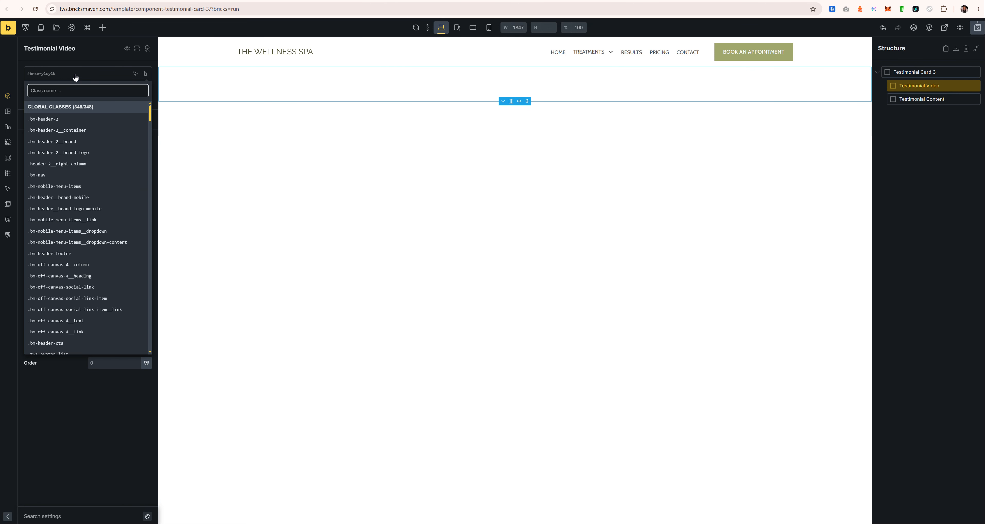
{"action": "key", "text": "ctrl+v"}
{"action": "type", "text": "__video"}
{"action": "key", "text": "Return"}
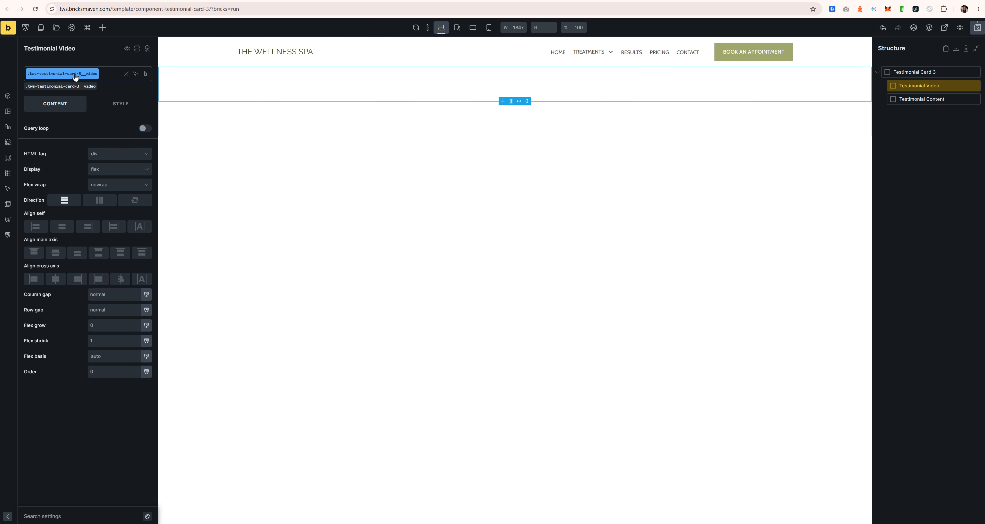
{"action": "left_click", "coordinate": [933, 99]}
{"action": "left_click", "coordinate": [79, 73]}
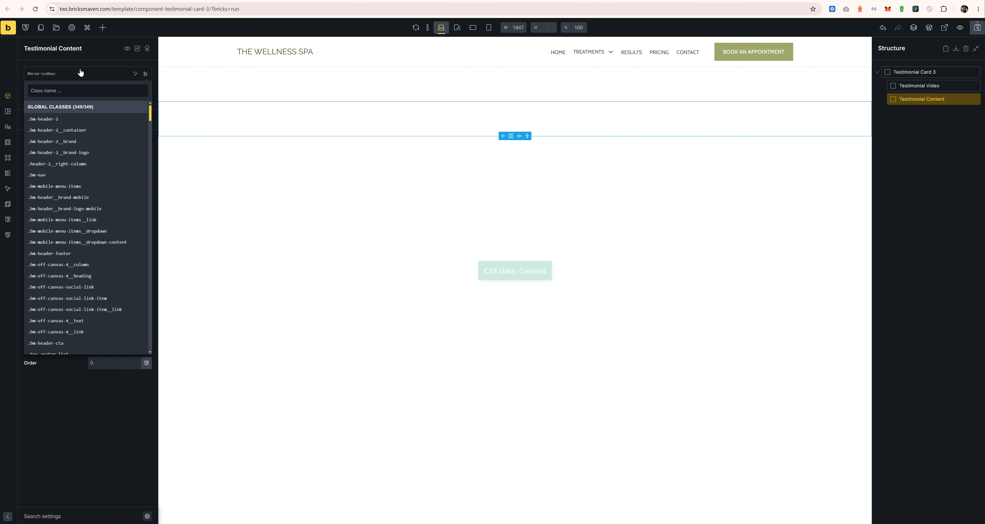
{"action": "key", "text": "ctrl+v"}
{"action": "type", "text": "__co"}
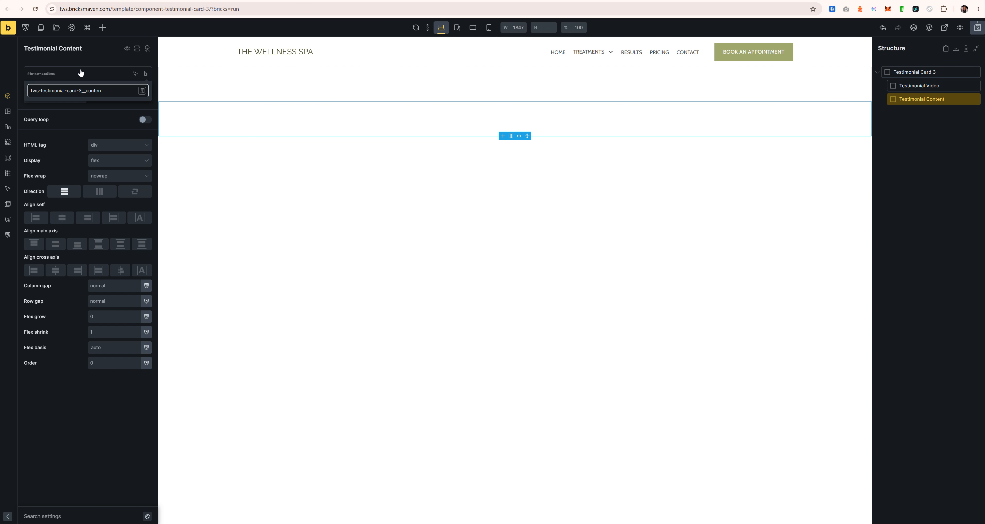
{"action": "type", "text": "ntent"}
{"action": "key", "text": "Return"}
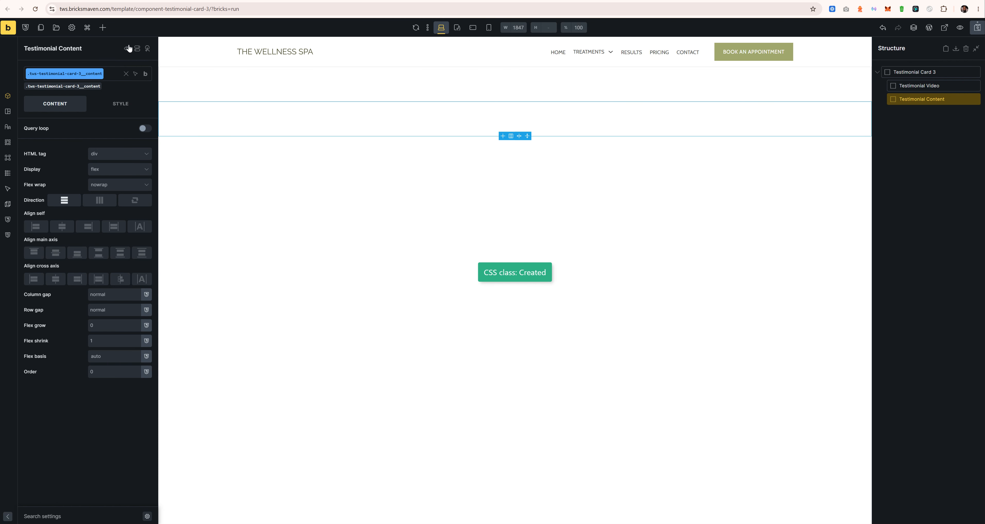
{"action": "left_click", "coordinate": [102, 27]}
Step: Add two Basic Text elements to Testimonial Content and rename them Review and Client
{"action": "type", "text": "text"}
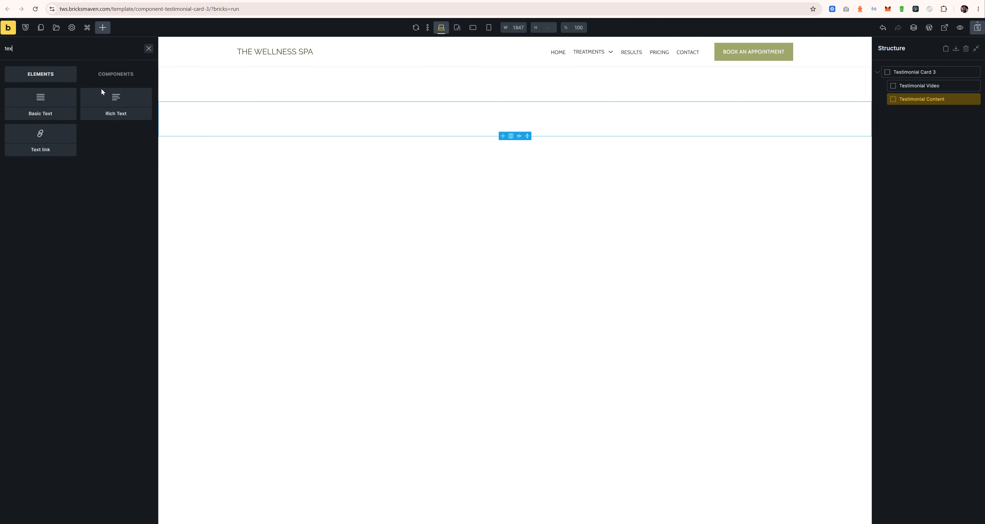
{"action": "left_click", "coordinate": [47, 102]}
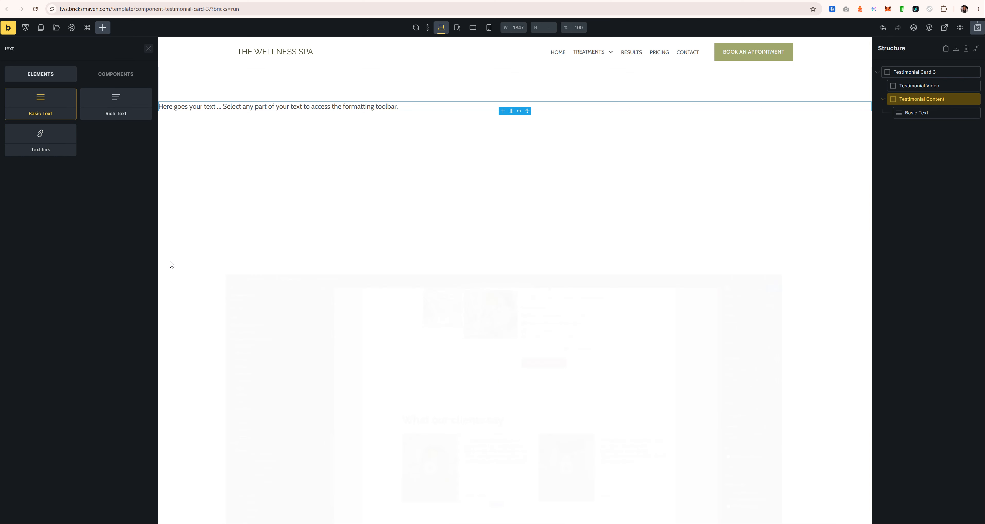
{"action": "left_click", "coordinate": [45, 99]}
{"action": "double_click", "coordinate": [918, 112]}
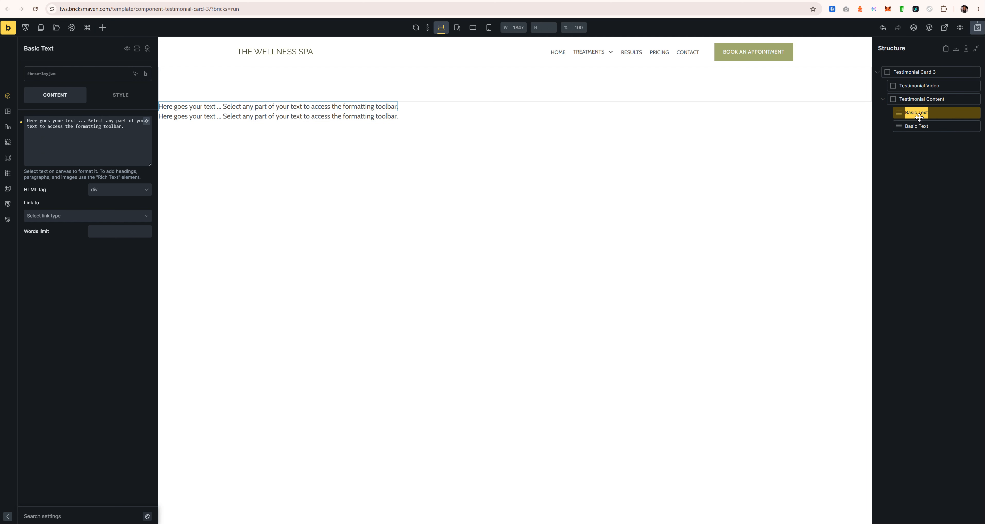
{"action": "type", "text": "Review"}
{"action": "double_click", "coordinate": [914, 127]}
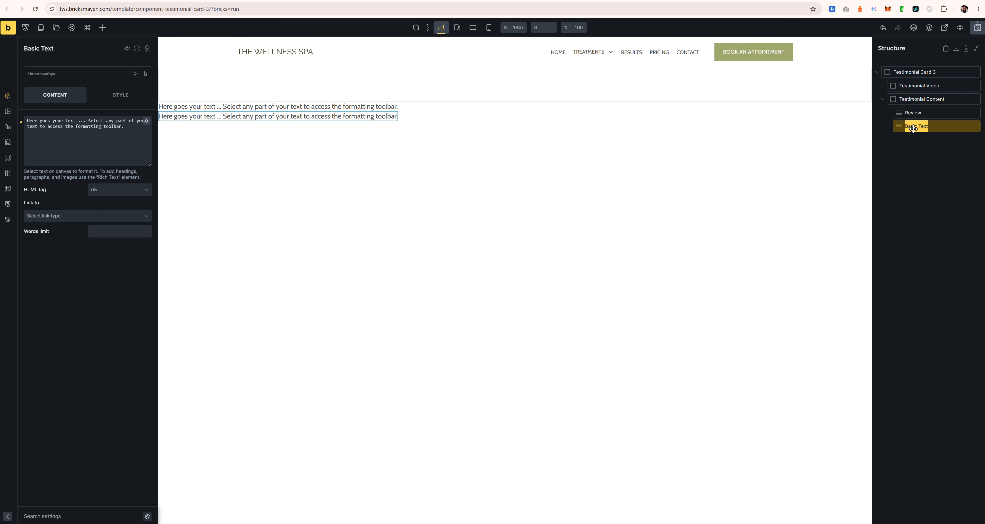
{"action": "type", "text": "Client"}
Step: Start the __client class on Client, replace its text with the client's full name, and make it a paragraph
{"action": "left_click", "coordinate": [66, 76]}
{"action": "key", "text": "ctrl+v"}
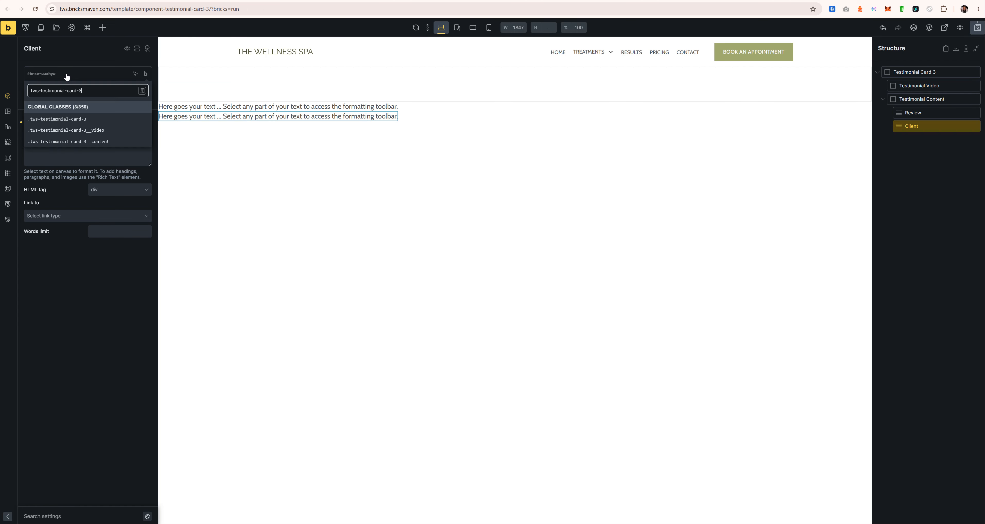
{"action": "type", "text": "__client"}
{"action": "left_click", "coordinate": [69, 134]}
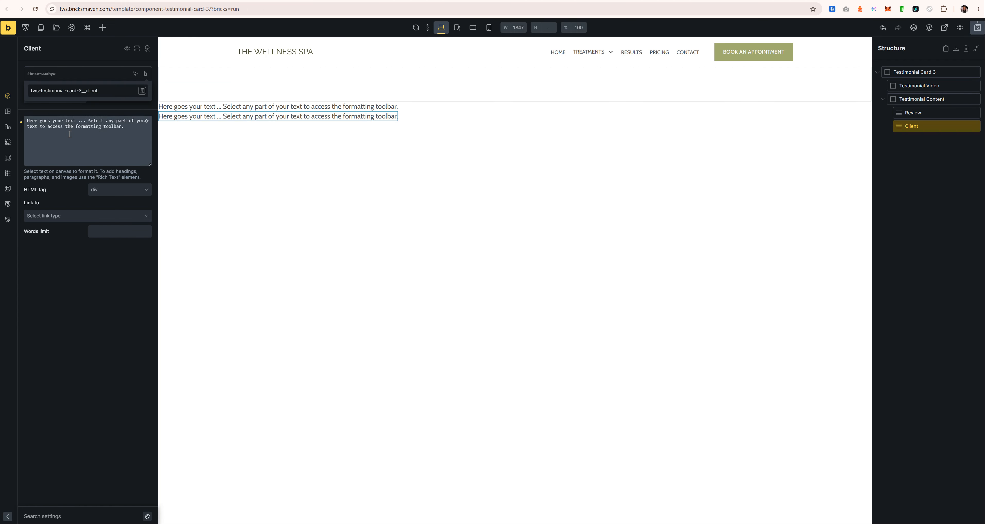
{"action": "key", "text": "ctrl+a"}
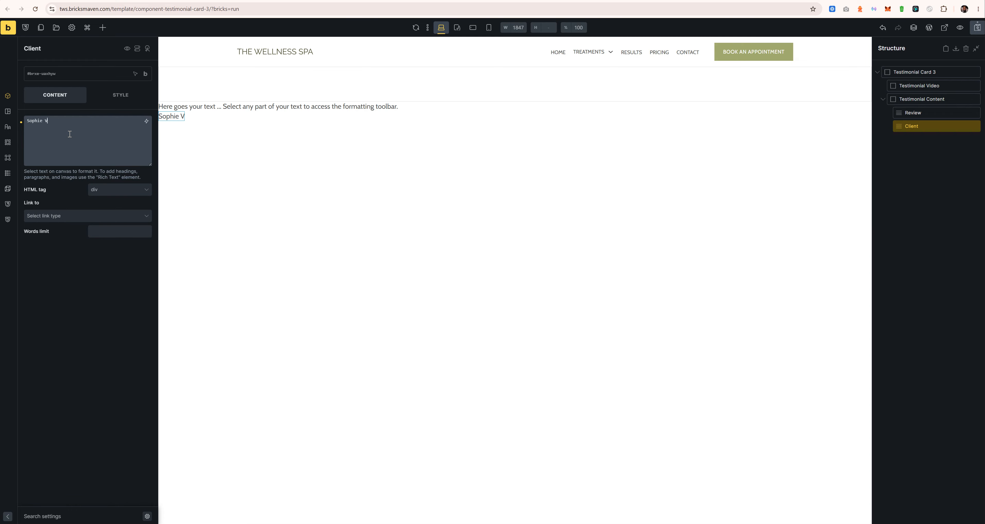
{"action": "left_click", "coordinate": [117, 191]}
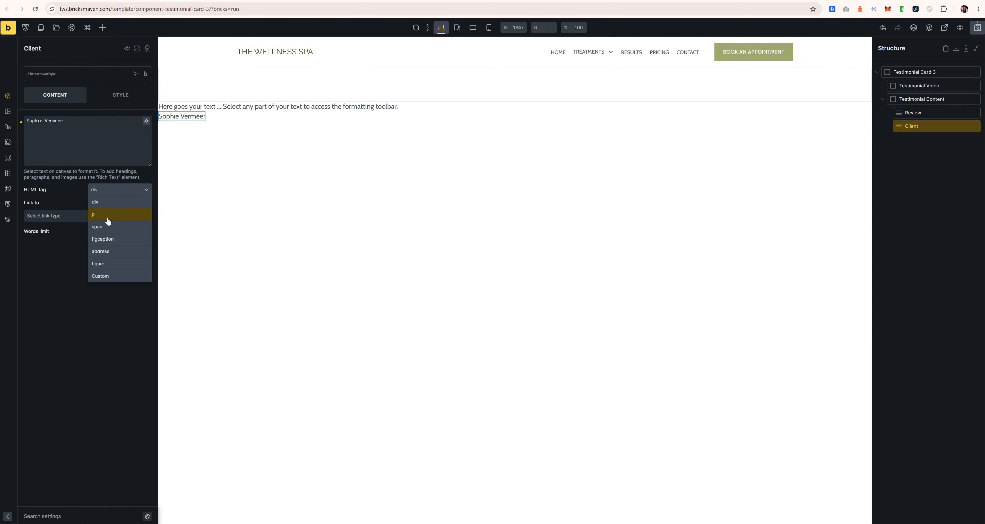
{"action": "left_click", "coordinate": [913, 112]}
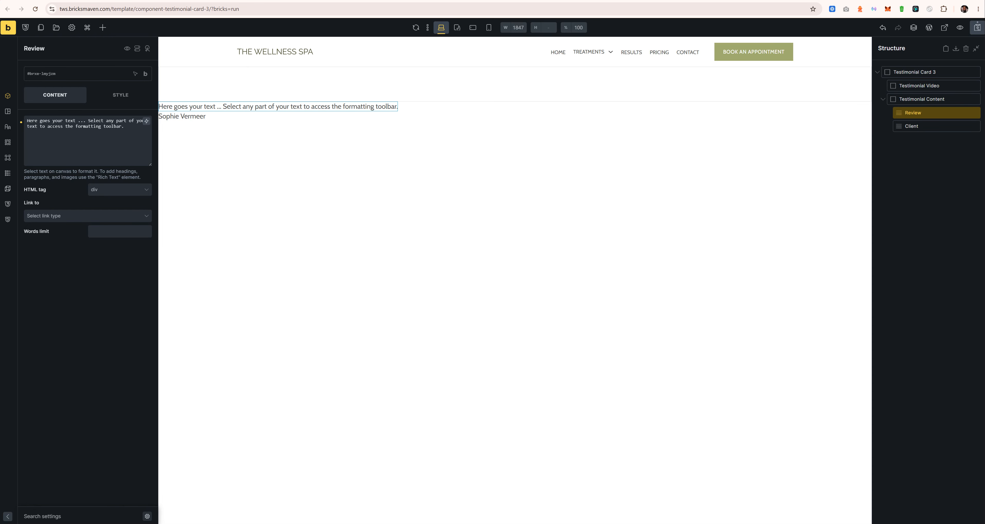
Step: Create class tws-testimonial-card-3__client on Client and tws-testimonial-card-3__review on Review, making Review a p
{"action": "left_click", "coordinate": [57, 75]}
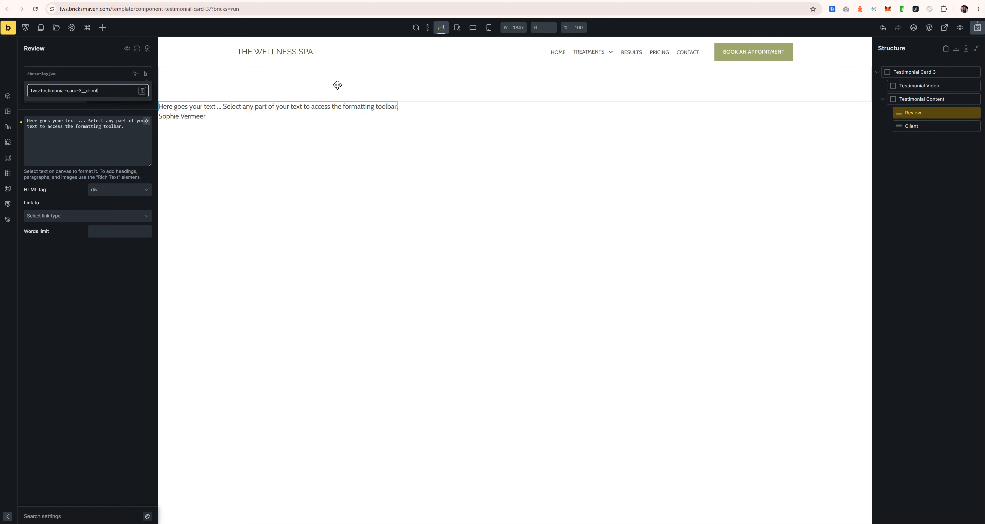
{"action": "left_click", "coordinate": [912, 126]}
{"action": "left_click", "coordinate": [86, 78]}
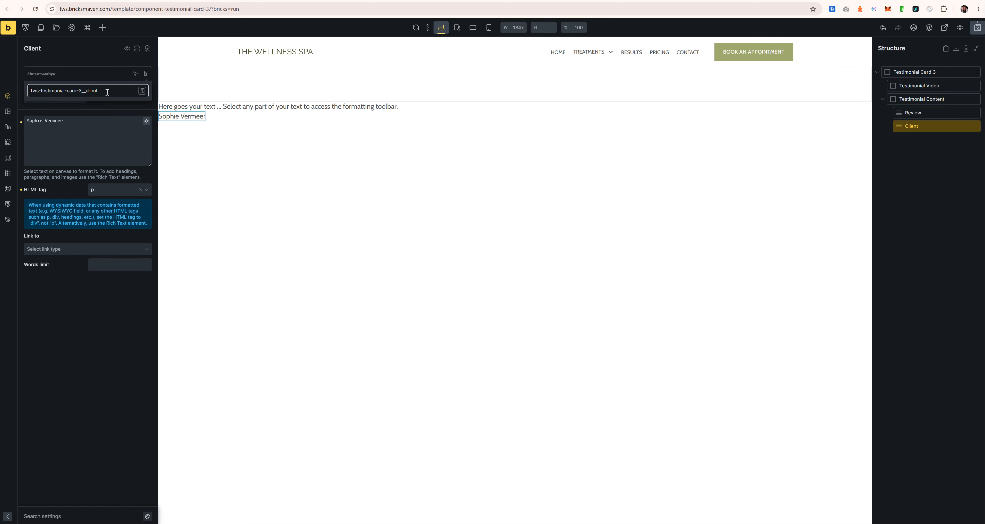
{"action": "key", "text": "Return"}
{"action": "left_click", "coordinate": [910, 112]}
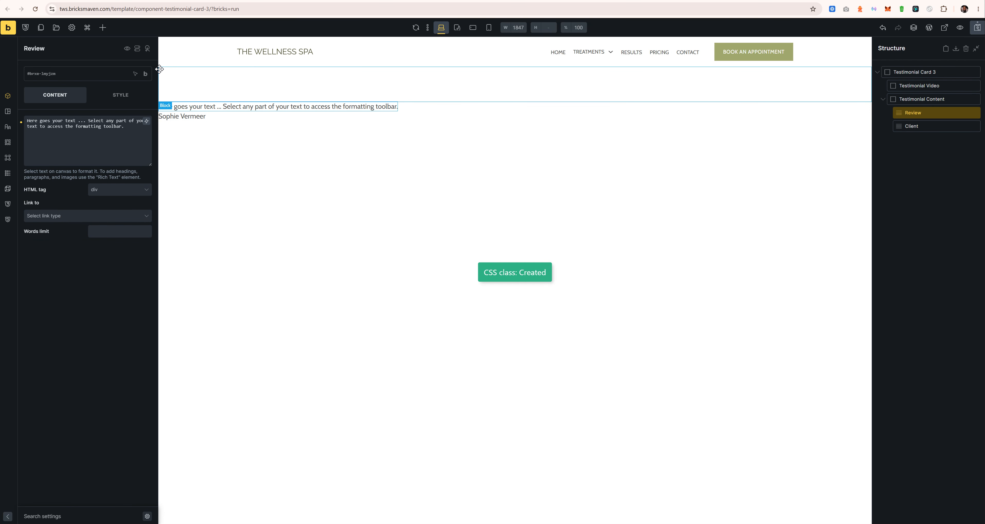
{"action": "left_click", "coordinate": [74, 78]}
{"action": "type", "text": "tws-testimonial-card-3"}
{"action": "type", "text": "__re"}
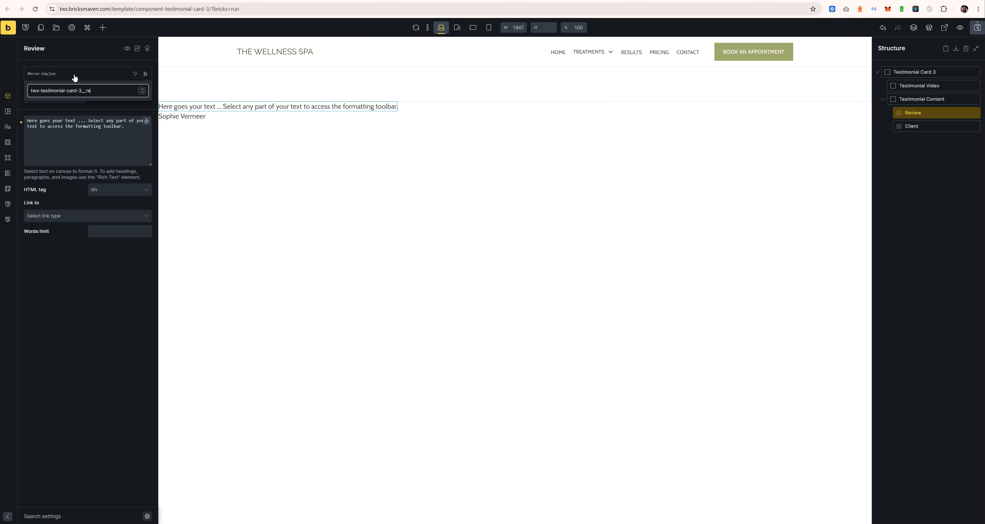
{"action": "key", "text": "Return"}
{"action": "left_click", "coordinate": [107, 198]}
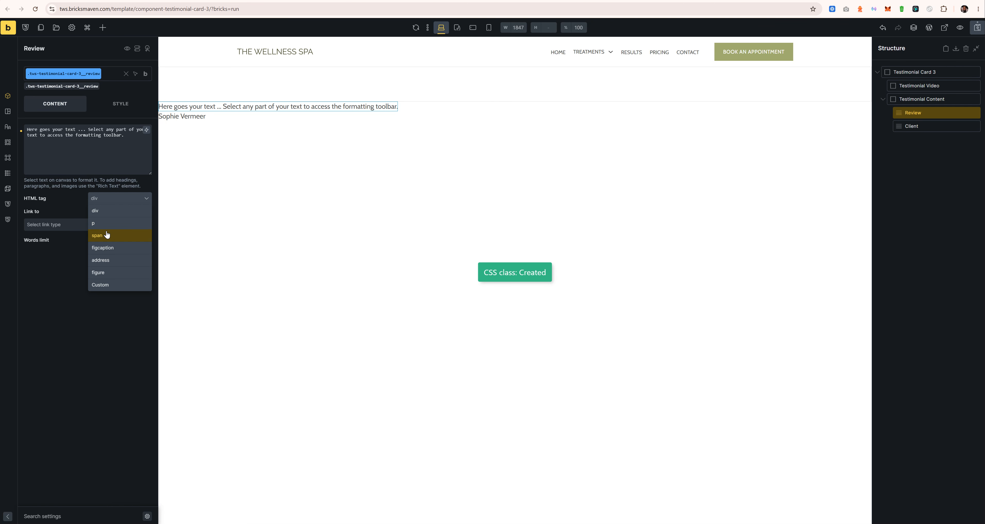
{"action": "left_click", "coordinate": [107, 226]}
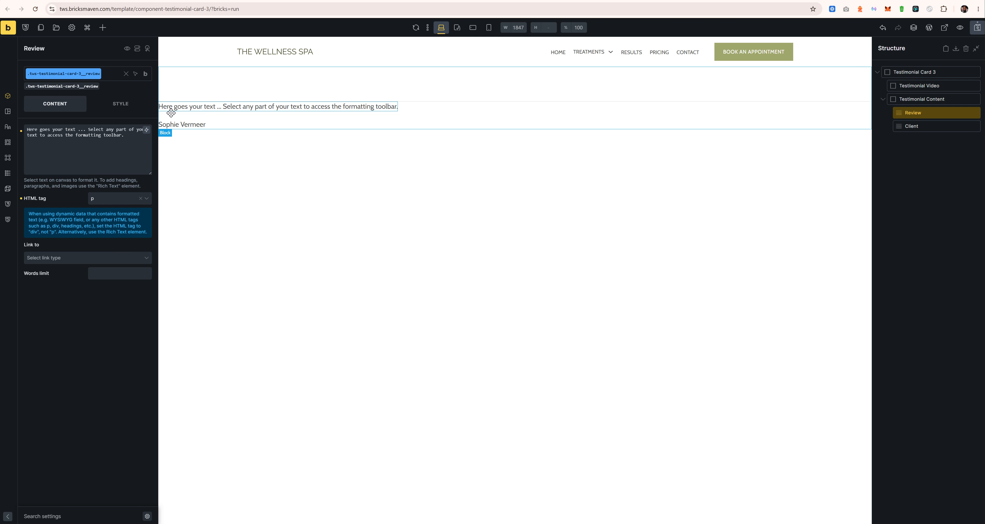
Step: Set font weight 700 on Client's tws-testimonial-card-3__client class
{"action": "left_click", "coordinate": [187, 124]}
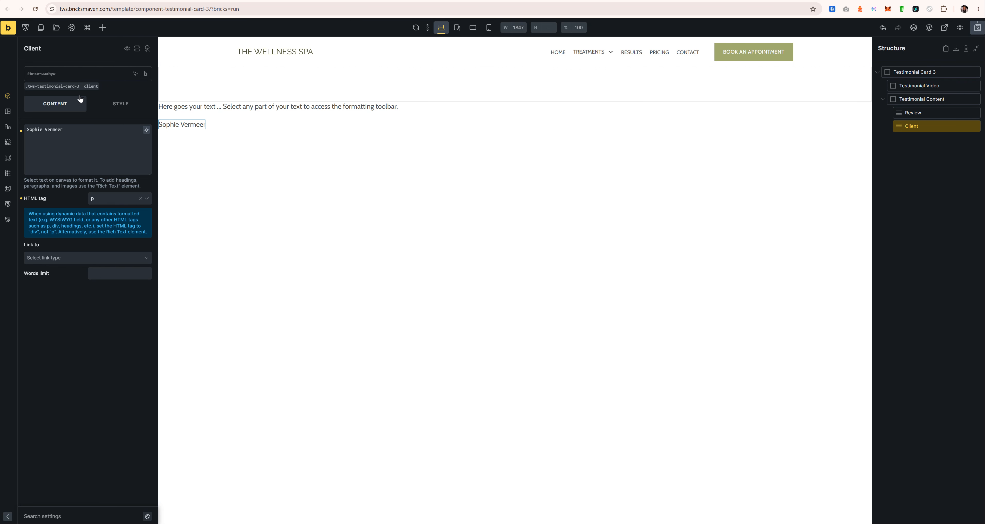
{"action": "left_click", "coordinate": [79, 86]}
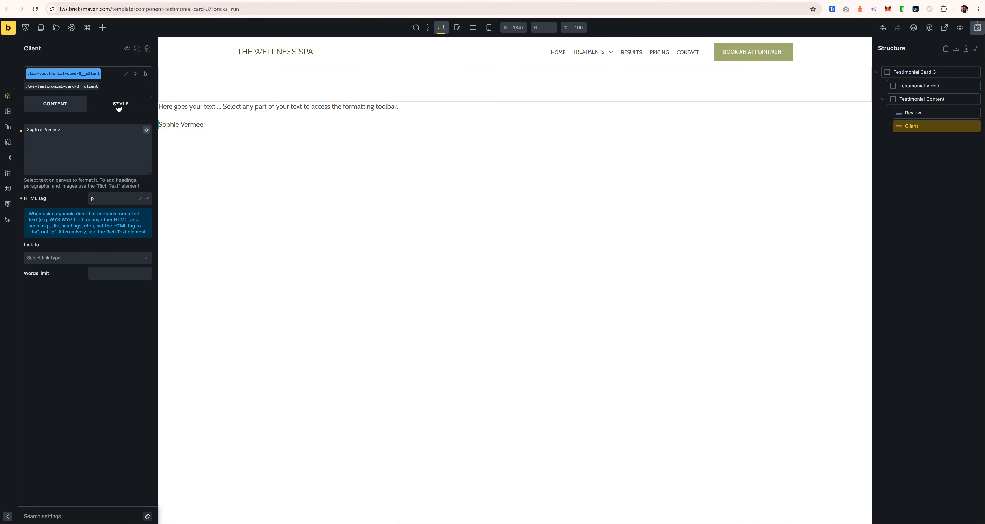
{"action": "left_click", "coordinate": [118, 106]}
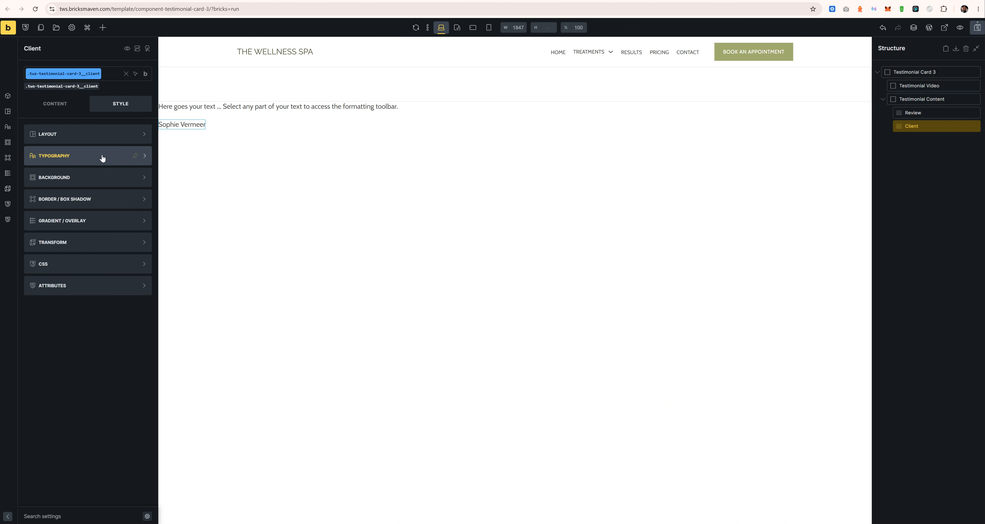
{"action": "left_click", "coordinate": [102, 157]}
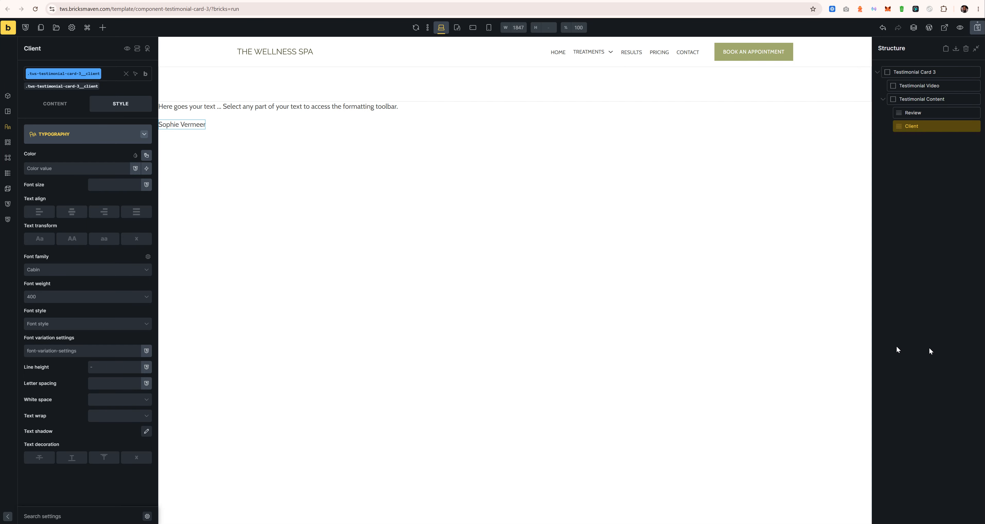
{"action": "left_click", "coordinate": [108, 301]}
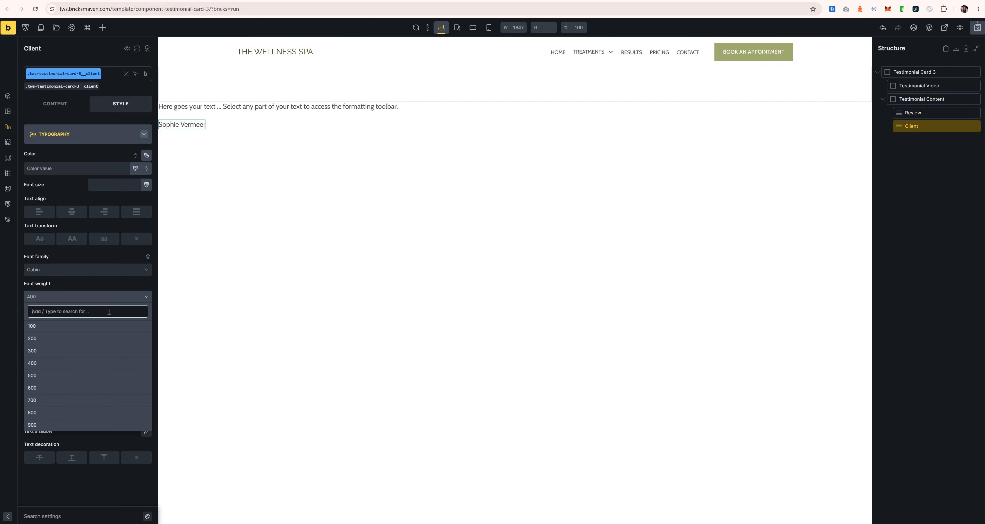
{"action": "left_click", "coordinate": [33, 403]}
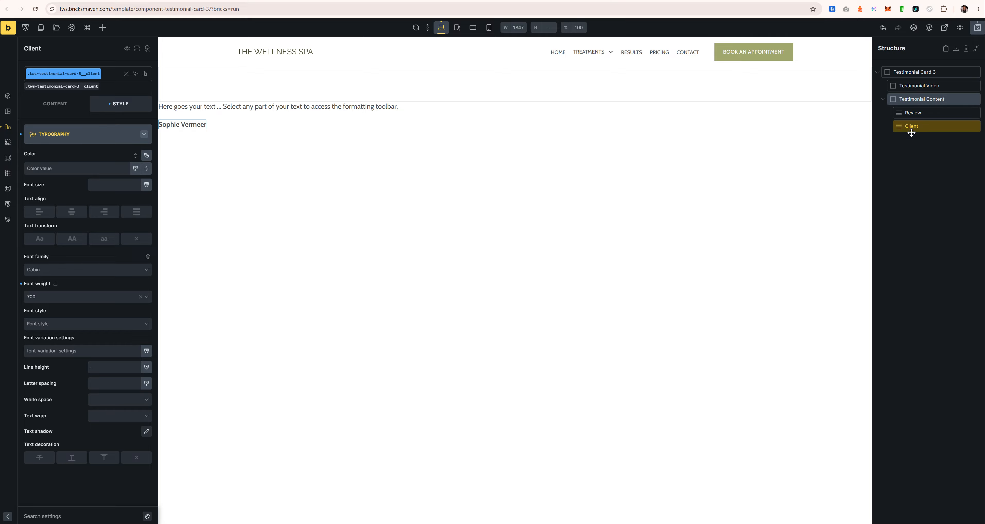
{"action": "left_click", "coordinate": [932, 88]}
{"action": "left_click", "coordinate": [102, 27]}
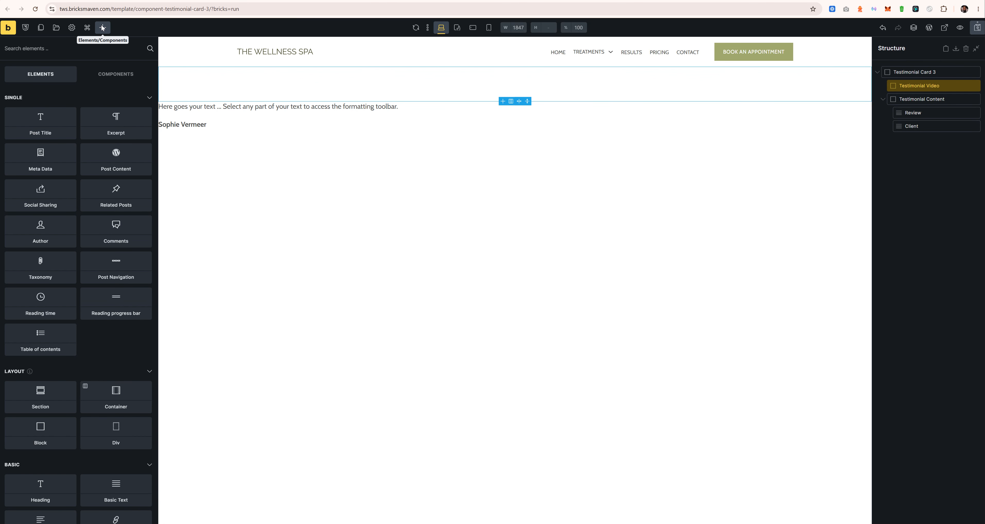
Step: Add a Video element inside the Testimonial Video block
{"action": "type", "text": "video"}
{"action": "left_click", "coordinate": [37, 107]}
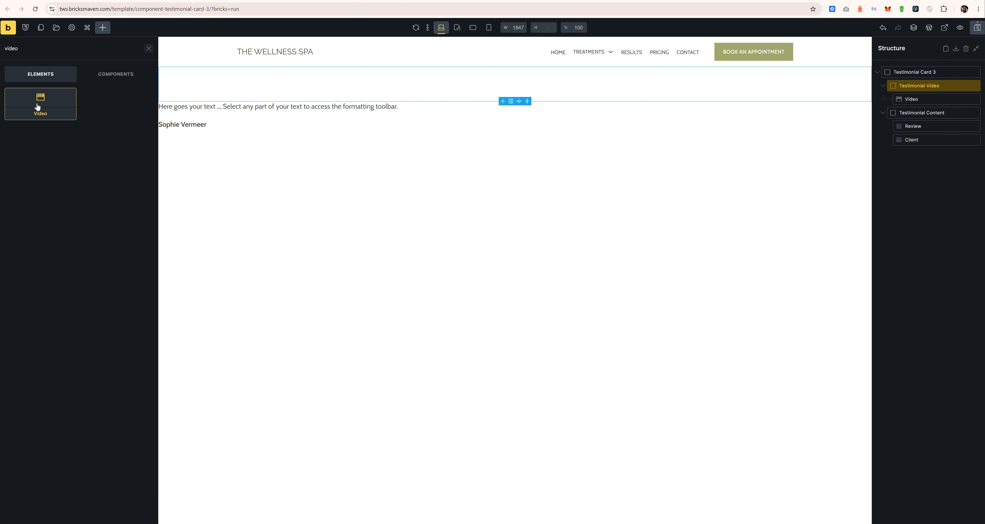
{"action": "left_click", "coordinate": [897, 99]}
{"action": "left_click", "coordinate": [57, 74]}
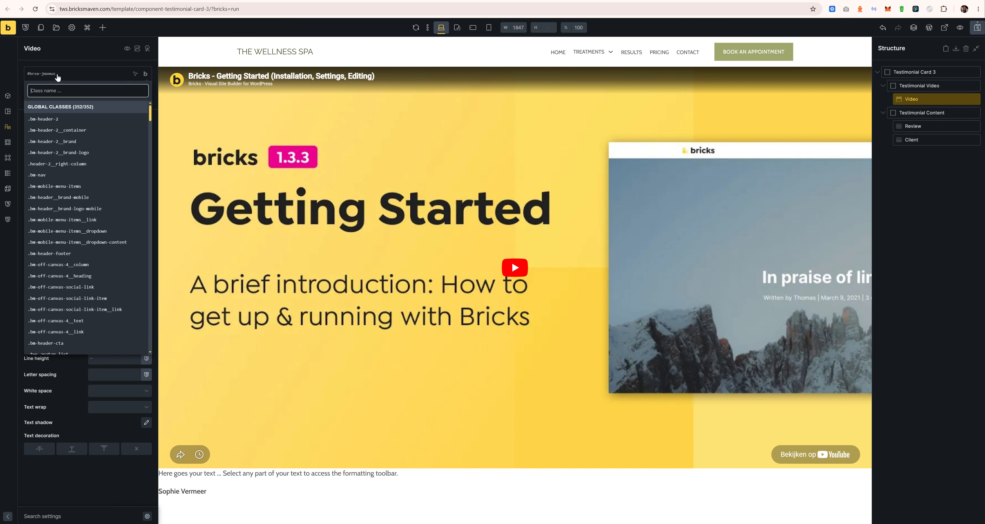
{"action": "type", "text": "tws-testimonial-card-3__video"}
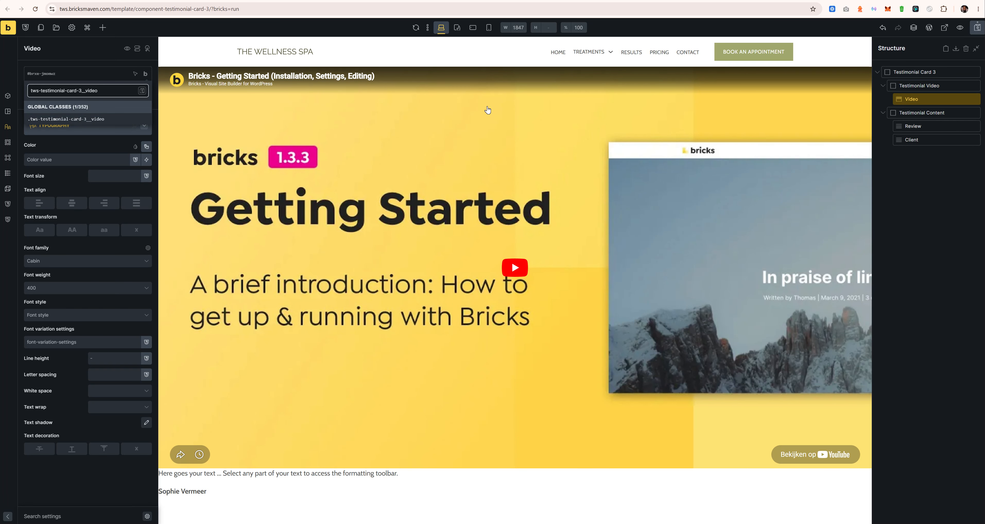
Step: Rename the wrapper's class to tws-testimonial-card-3__video-wrapper
{"action": "left_click", "coordinate": [908, 84]}
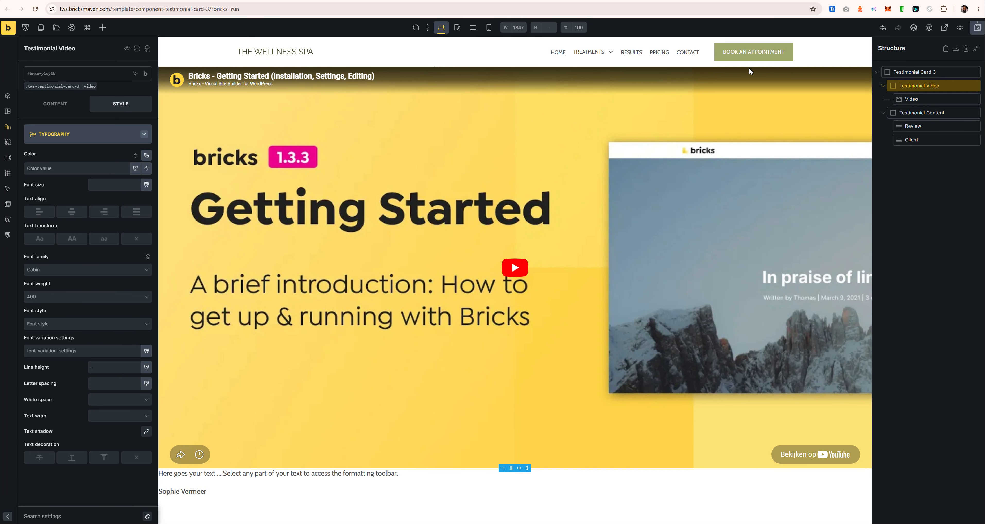
{"action": "left_click", "coordinate": [77, 87]}
{"action": "mouse_move", "coordinate": [146, 75]}
{"action": "left_click", "coordinate": [146, 123]}
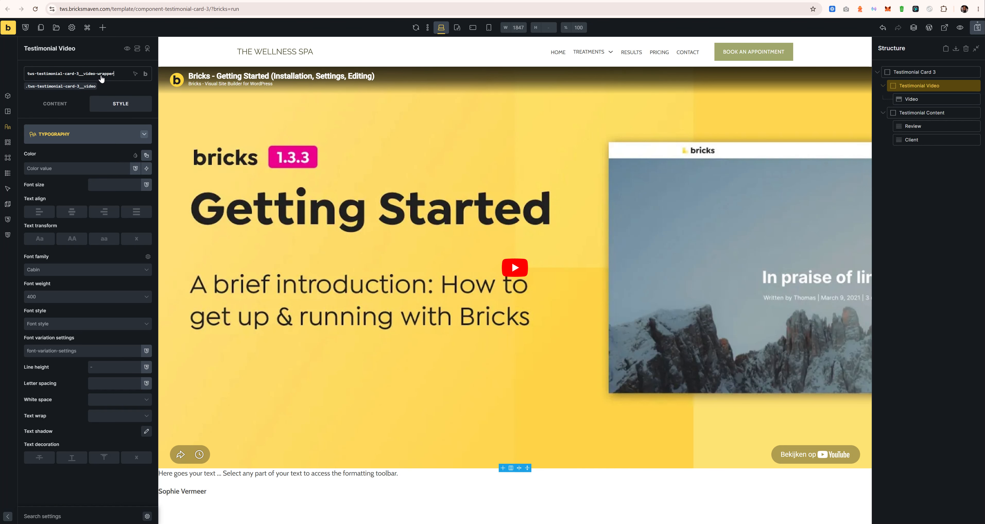
{"action": "key", "text": "ctrl+a"}
Step: Create and apply class tws-testimonial-card-3__video on the Video element
{"action": "left_click", "coordinate": [914, 99]}
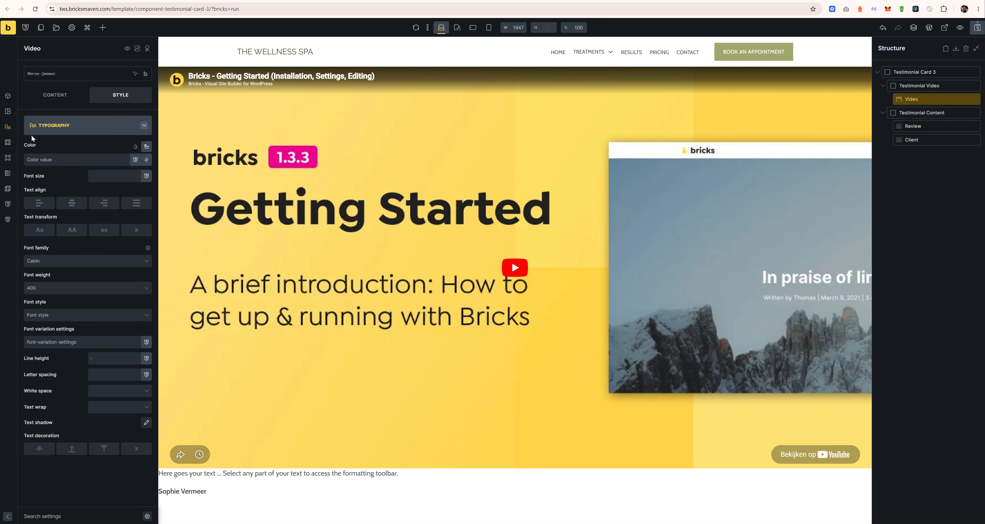
{"action": "left_click", "coordinate": [55, 75]}
{"action": "type", "text": "tws-testimonial-card-3"}
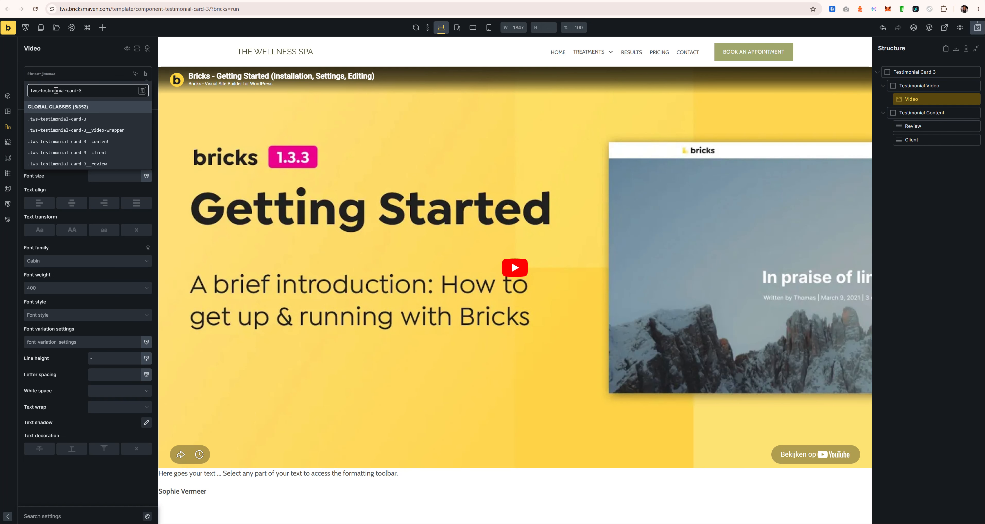
{"action": "type", "text": "__video"}
{"action": "key", "text": "Return"}
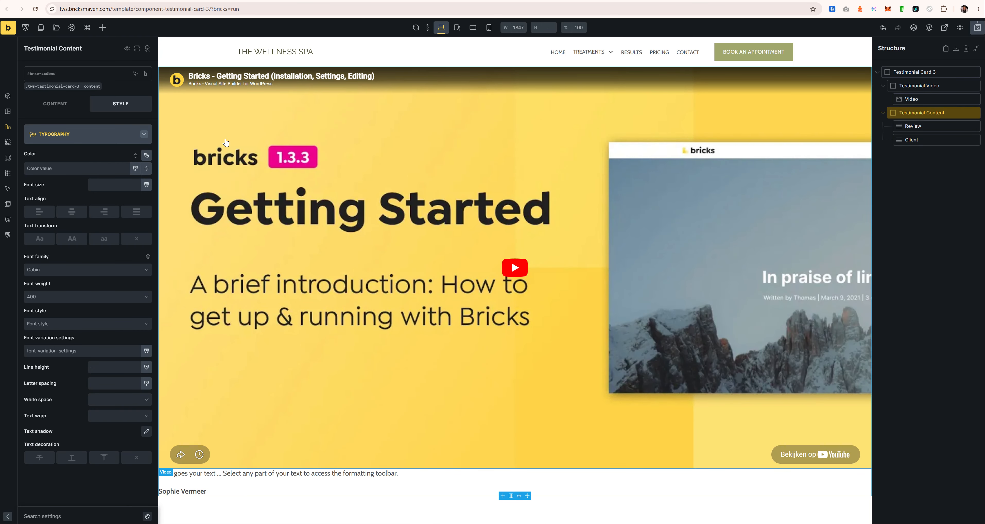
Step: Give the __content class var(--space-m) padding on all four sides
{"action": "left_click", "coordinate": [90, 86]}
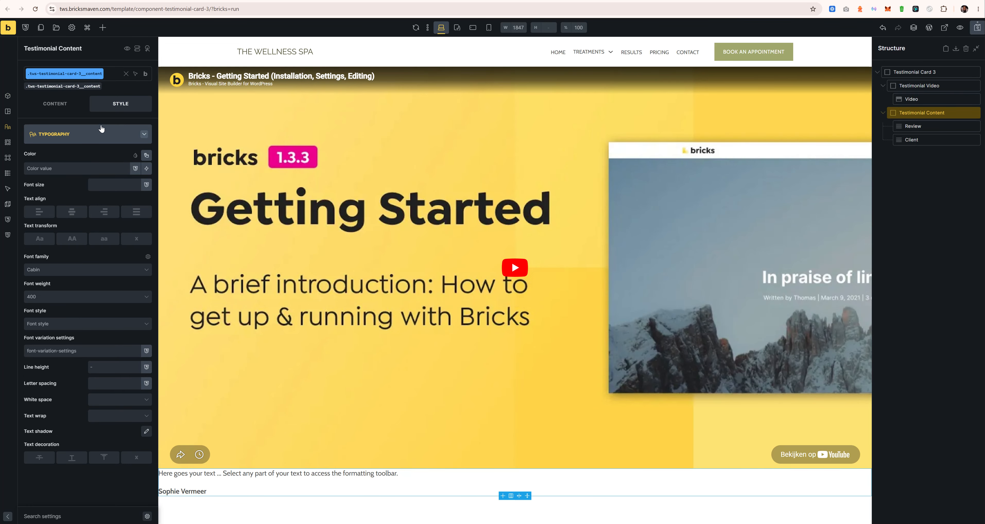
{"action": "left_click", "coordinate": [101, 130]}
{"action": "left_click", "coordinate": [88, 135]}
{"action": "left_click", "coordinate": [93, 244]}
{"action": "type", "text": "space"}
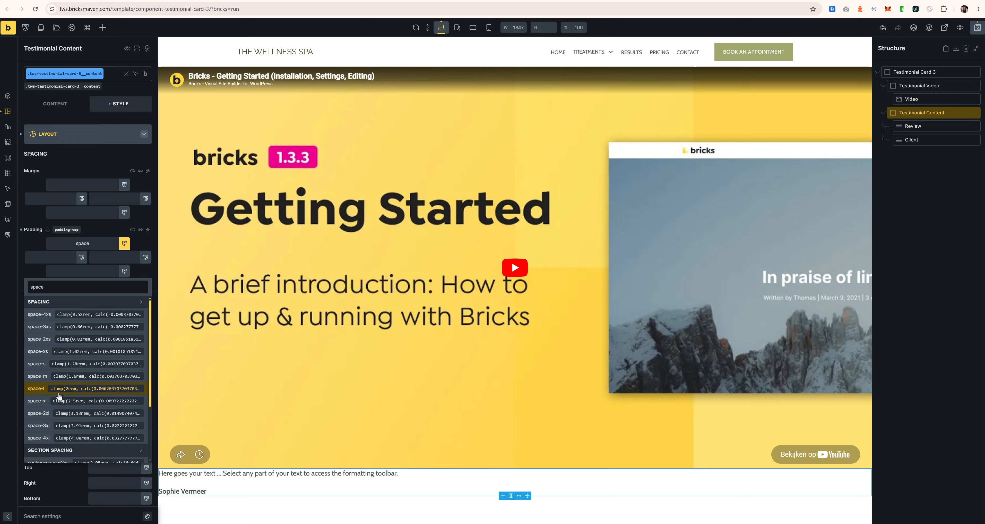
{"action": "left_click", "coordinate": [37, 376]}
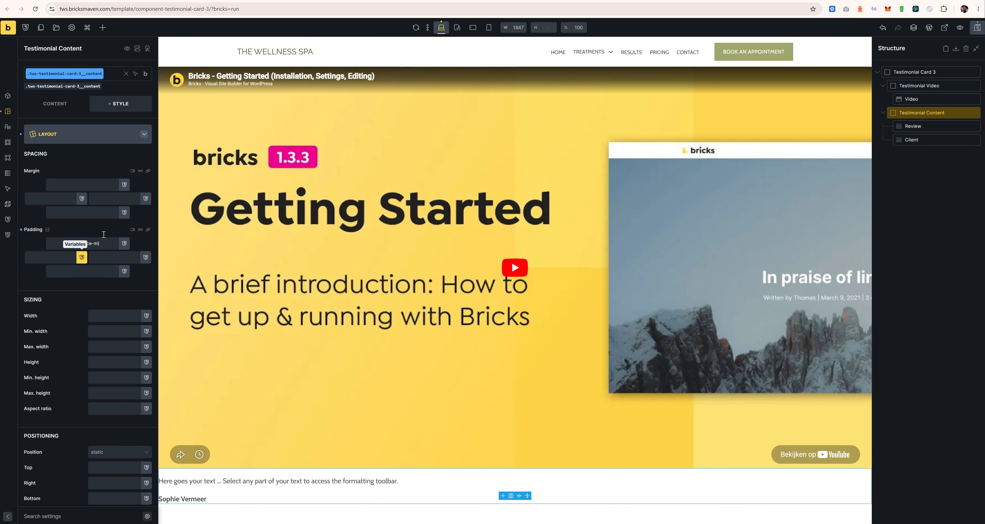
{"action": "left_click", "coordinate": [140, 229]}
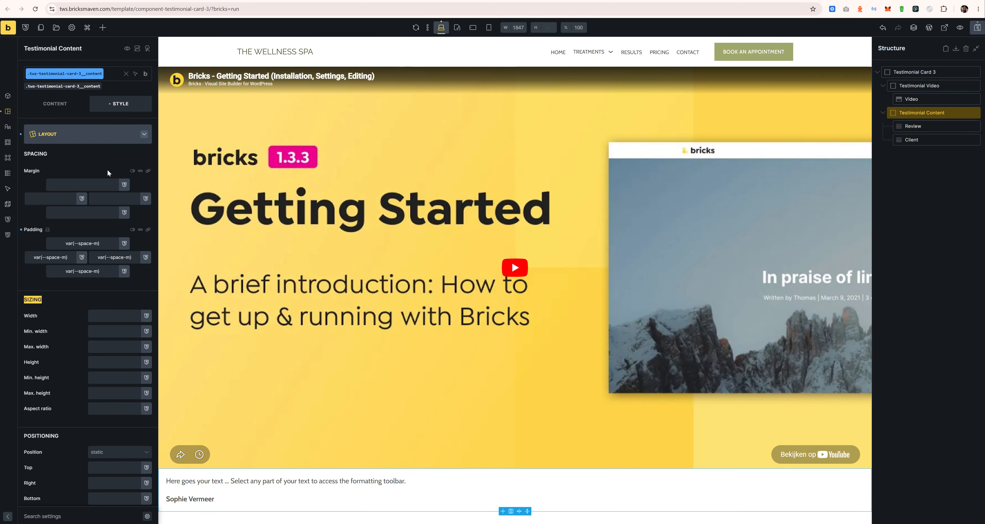
{"action": "left_click", "coordinate": [77, 132]}
Step: Set the __content class background colour to var(--primary-l-8)
{"action": "left_click", "coordinate": [67, 185]}
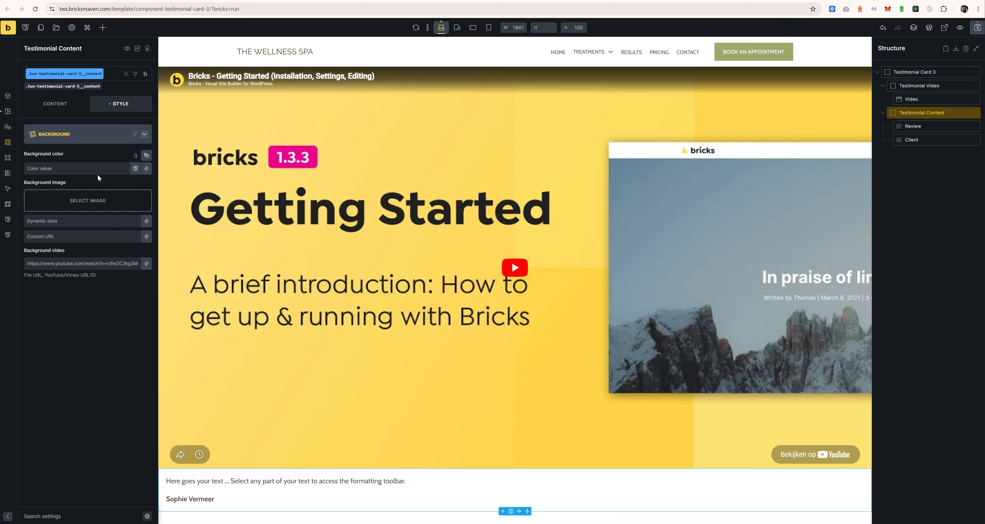
{"action": "left_click", "coordinate": [146, 155]}
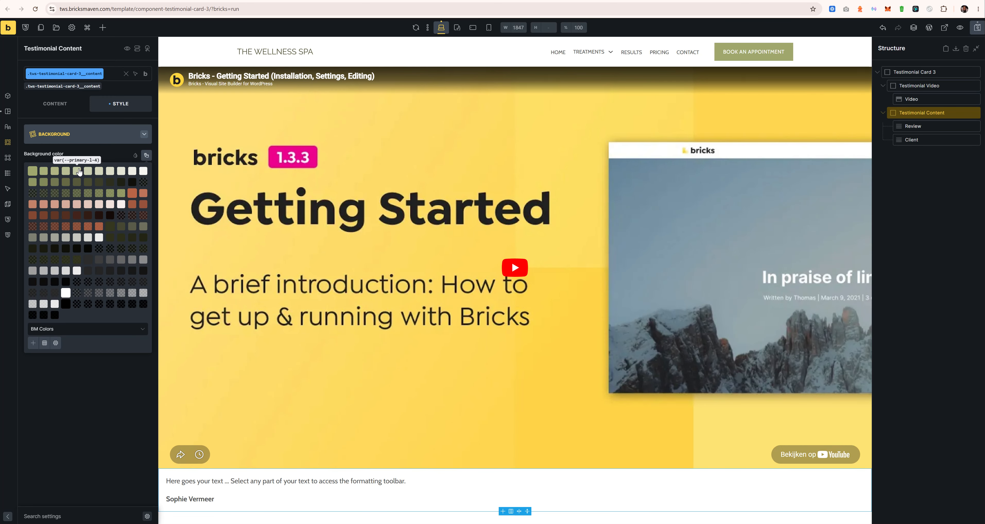
{"action": "left_click", "coordinate": [120, 171]}
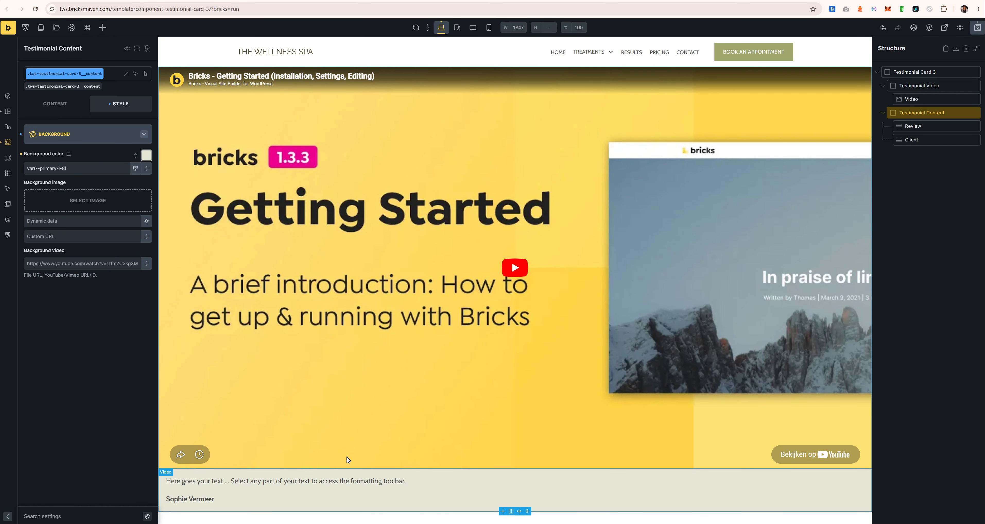
Step: Copy the Figma quote 'I came in with constant neck and shoulder pain…' into Review's text
{"action": "key", "text": "alt+Tab"}
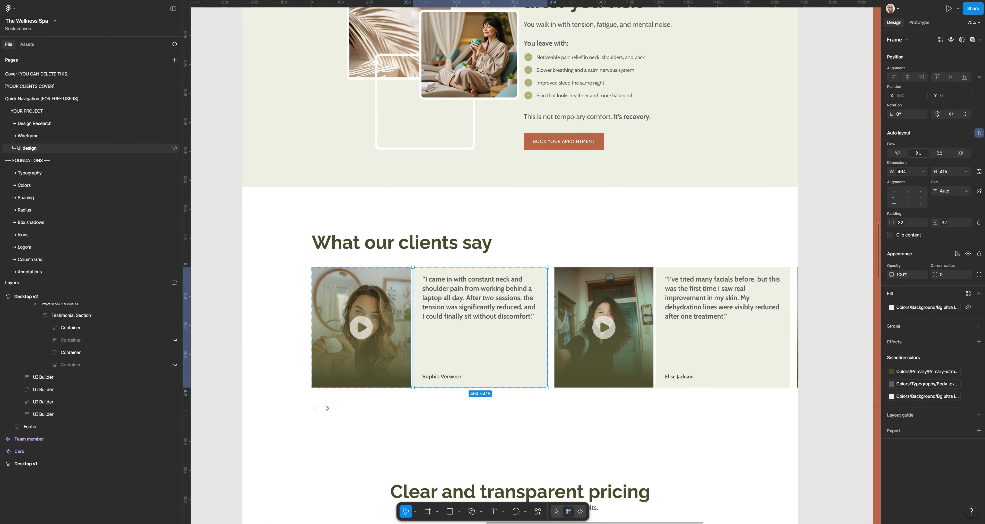
{"action": "key", "text": "alt+Tab"}
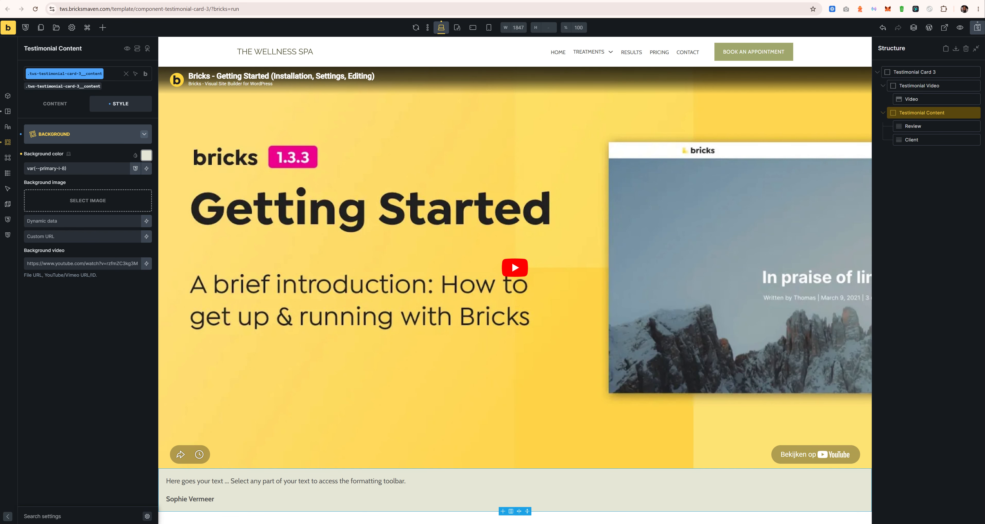
{"action": "key", "text": "alt+Tab"}
{"action": "double_click", "coordinate": [495, 306]}
{"action": "double_click", "coordinate": [495, 305]}
{"action": "key", "text": "ctrl+c"}
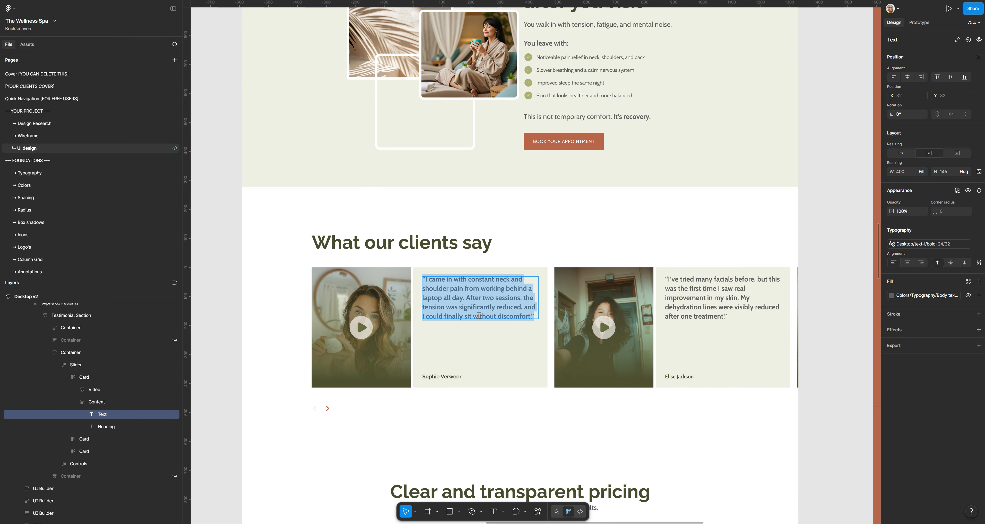
{"action": "key", "text": "alt+Tab"}
{"action": "left_click", "coordinate": [920, 126]}
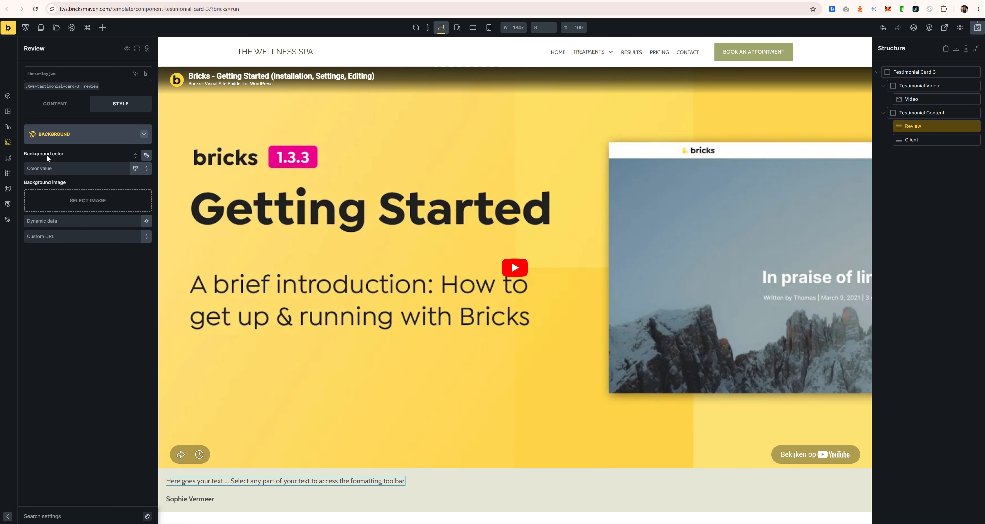
{"action": "left_click", "coordinate": [59, 101]}
{"action": "key", "text": "ctrl+a"}
{"action": "key", "text": "ctrl+v"}
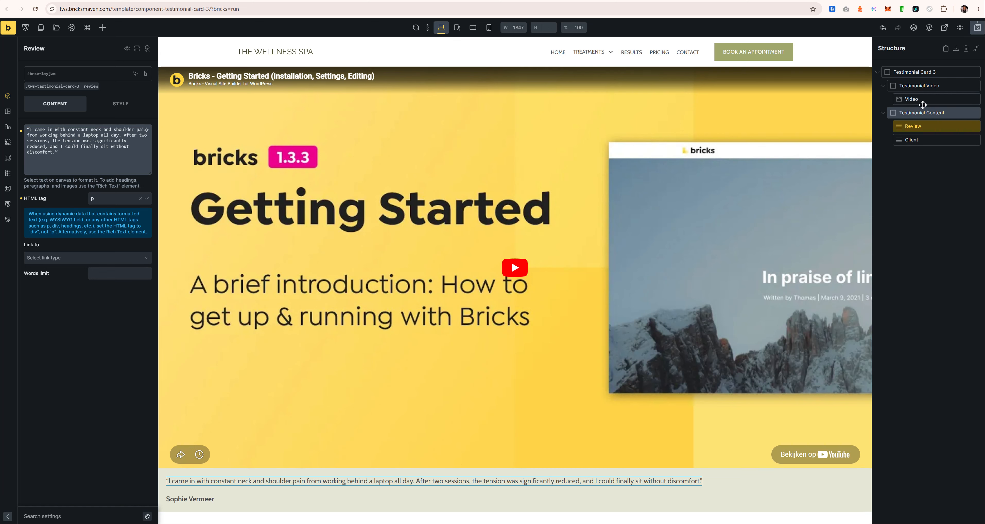
Step: Give the Video class a 3:4 (Portrait) aspect ratio and switch its player controls off
{"action": "left_click", "coordinate": [533, 394]}
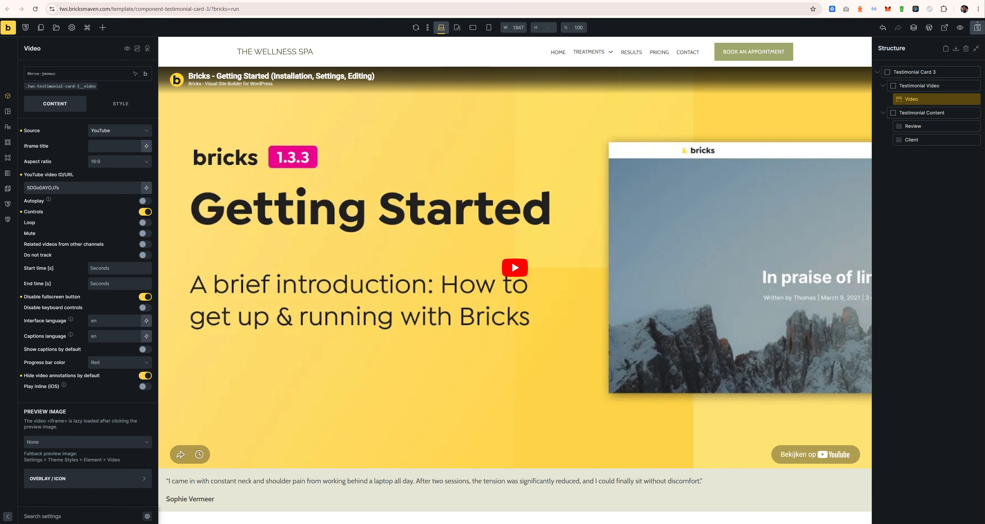
{"action": "left_click", "coordinate": [59, 87]}
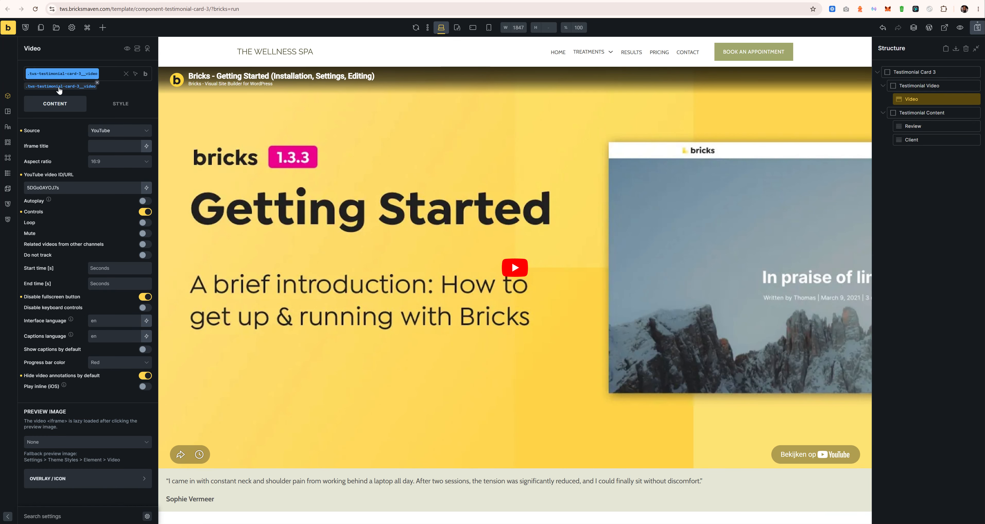
{"action": "left_click", "coordinate": [98, 164]}
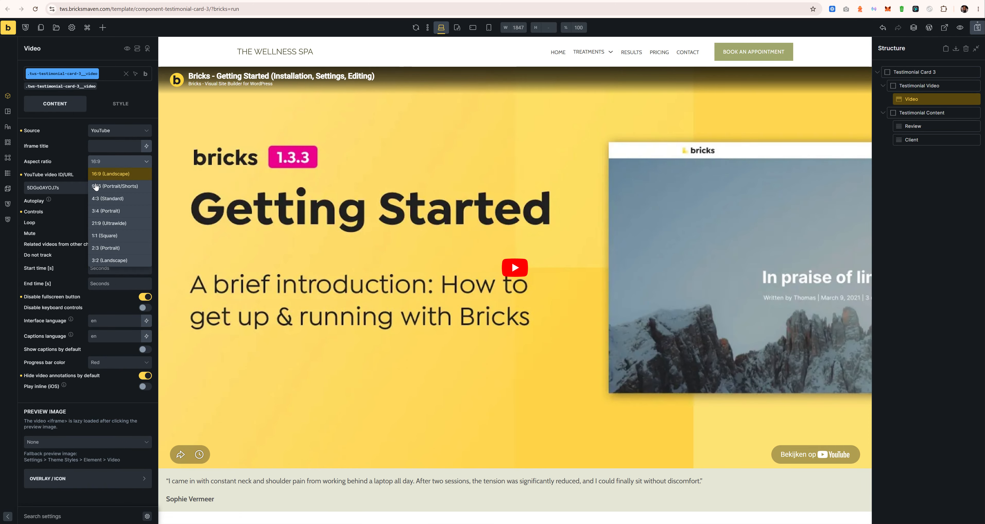
{"action": "left_click", "coordinate": [107, 212]}
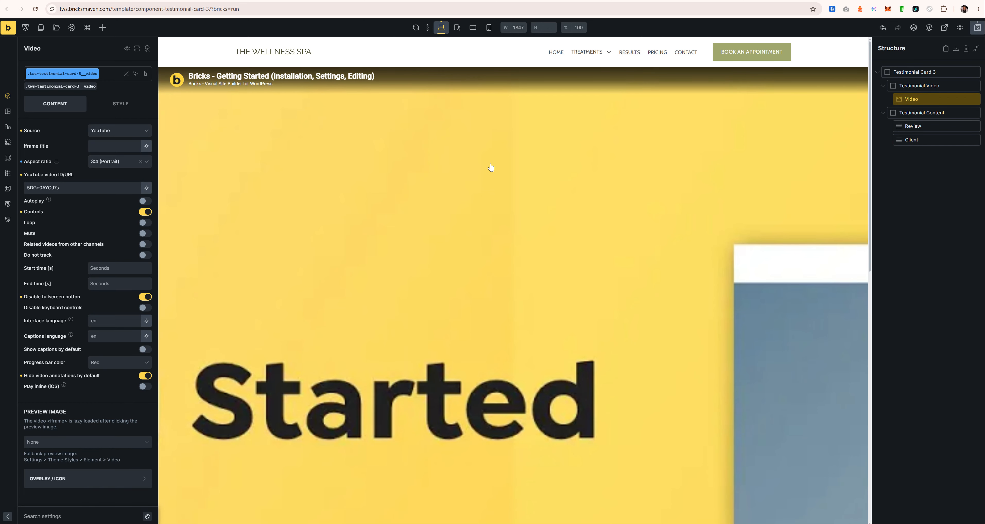
{"action": "left_click", "coordinate": [145, 212]}
{"action": "left_click", "coordinate": [85, 442]}
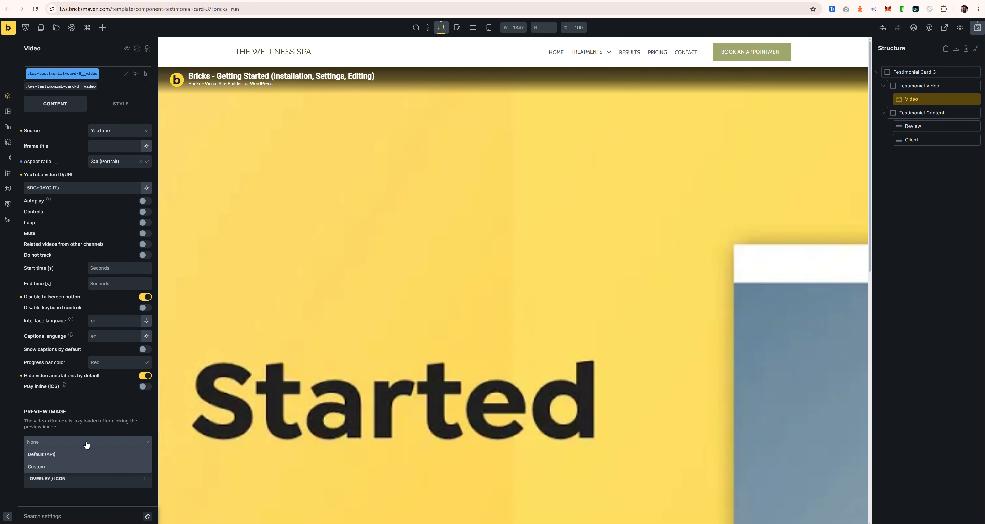
Step: Use Testimonial-Video-1.jpg from the media library as the video's custom preview image
{"action": "left_click", "coordinate": [66, 464]}
{"action": "scroll", "coordinate": [72, 436], "scroll_direction": "down", "scroll_amount": 2}
{"action": "left_click", "coordinate": [81, 405]}
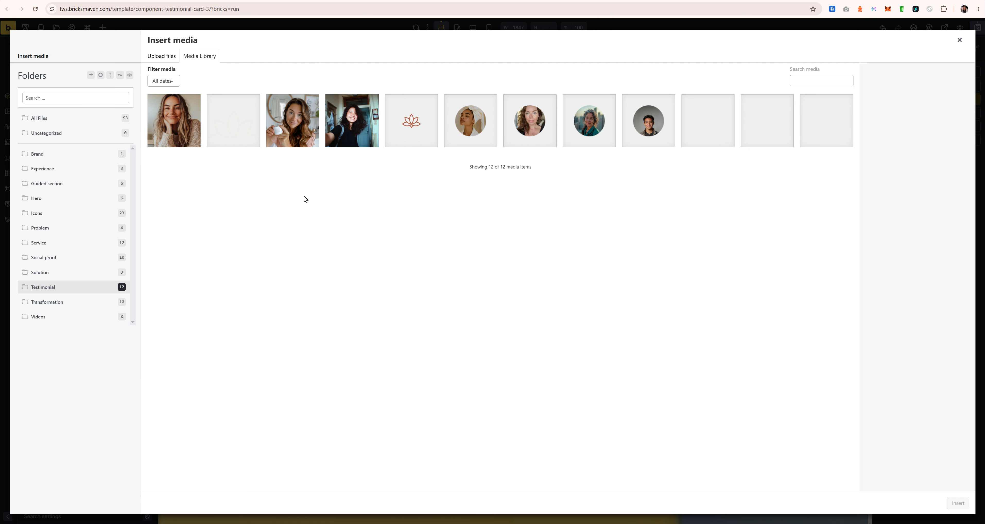
{"action": "left_click", "coordinate": [302, 124]}
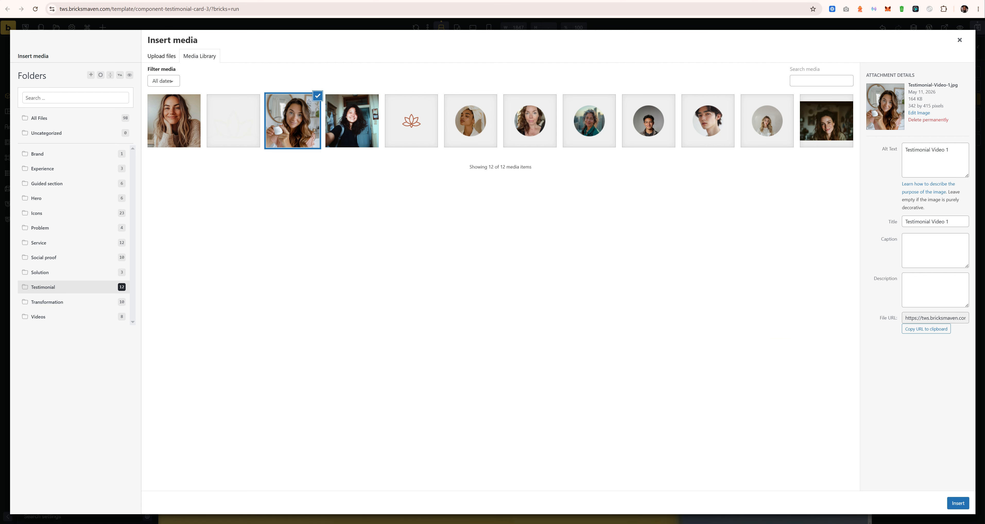
{"action": "left_click", "coordinate": [947, 503]}
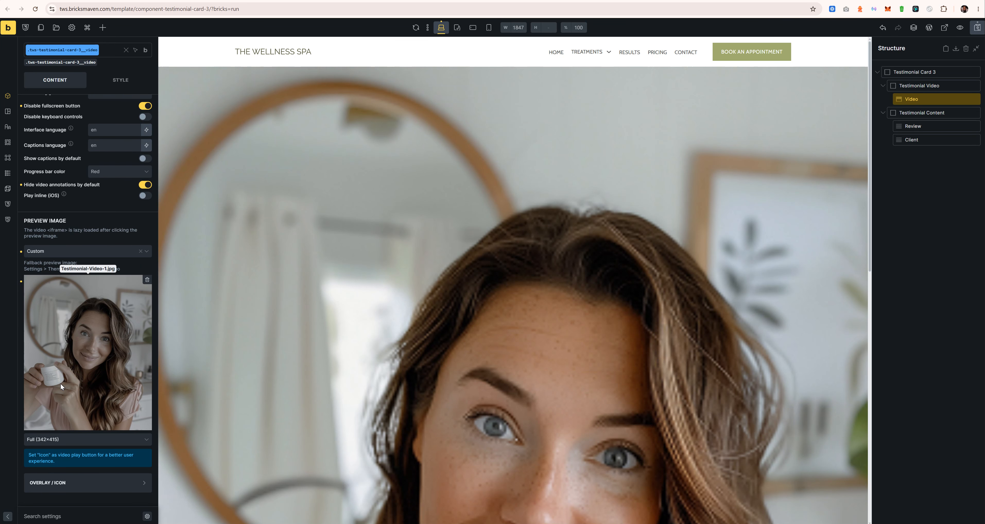
Step: Set the overlay icon to the Fontawesome - Solid play icon, found by searching 'pla'
{"action": "left_click", "coordinate": [107, 482]}
{"action": "scroll", "coordinate": [107, 439], "scroll_direction": "down", "scroll_amount": 2}
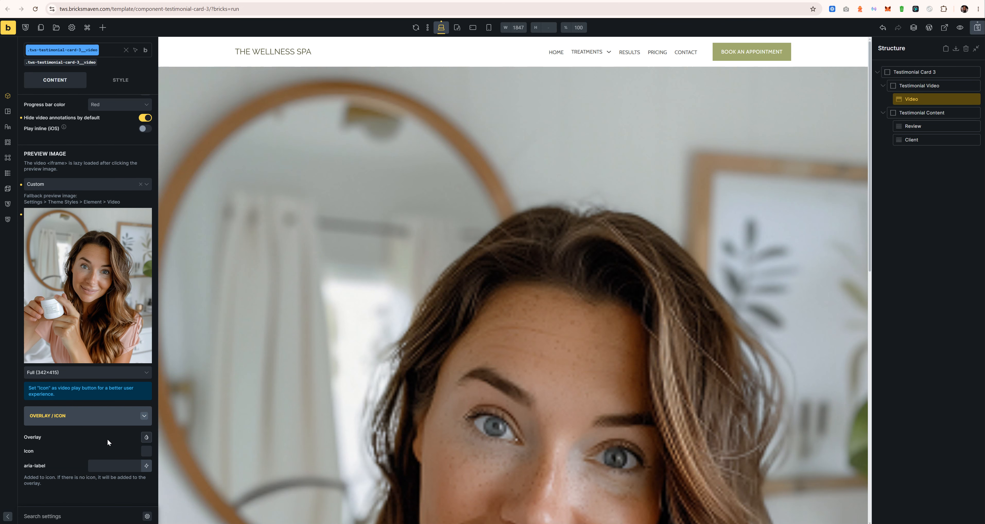
{"action": "left_click", "coordinate": [146, 452]}
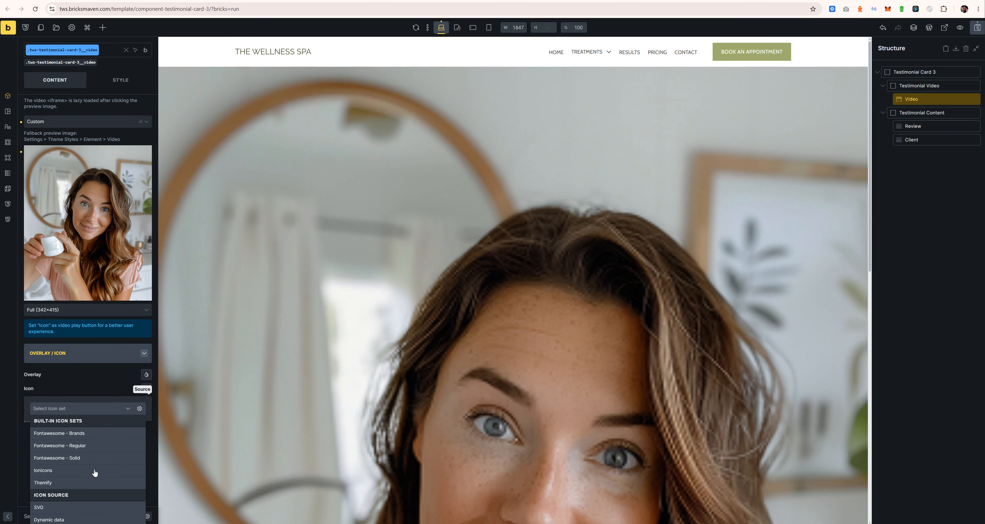
{"action": "left_click", "coordinate": [83, 458]}
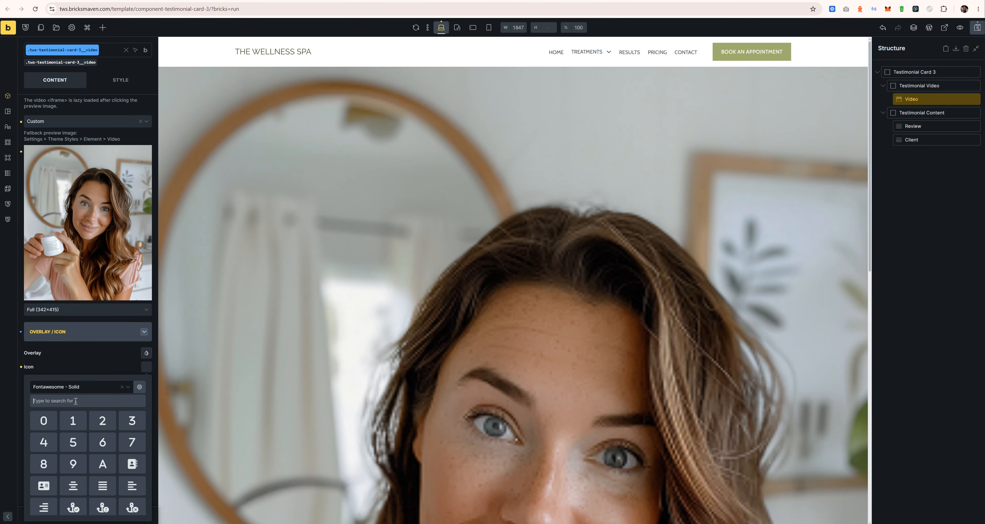
{"action": "type", "text": "pla"}
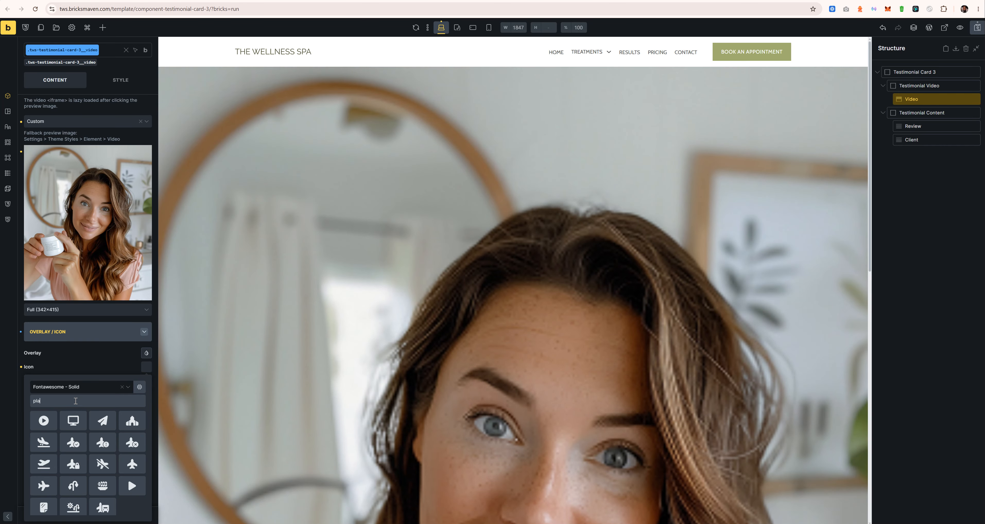
{"action": "left_click", "coordinate": [43, 420]}
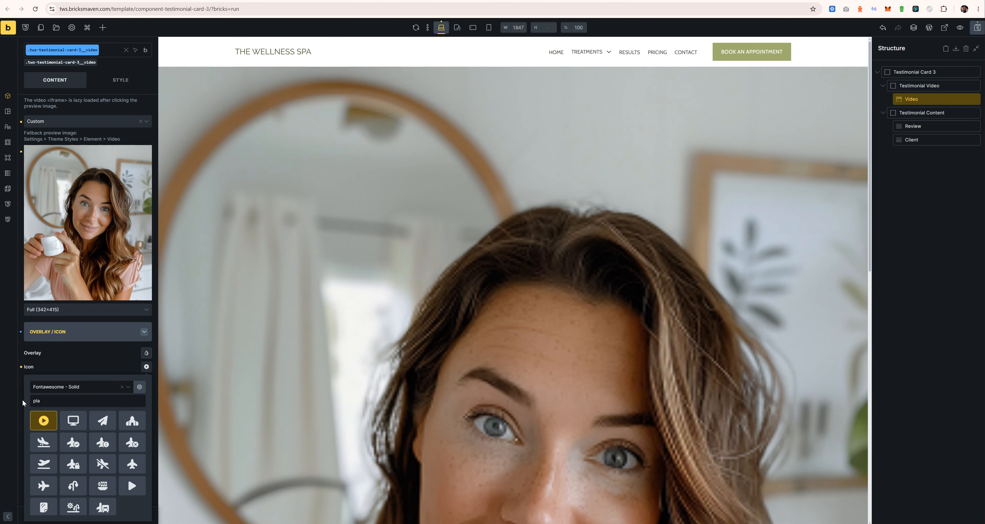
{"action": "left_click", "coordinate": [22, 398]}
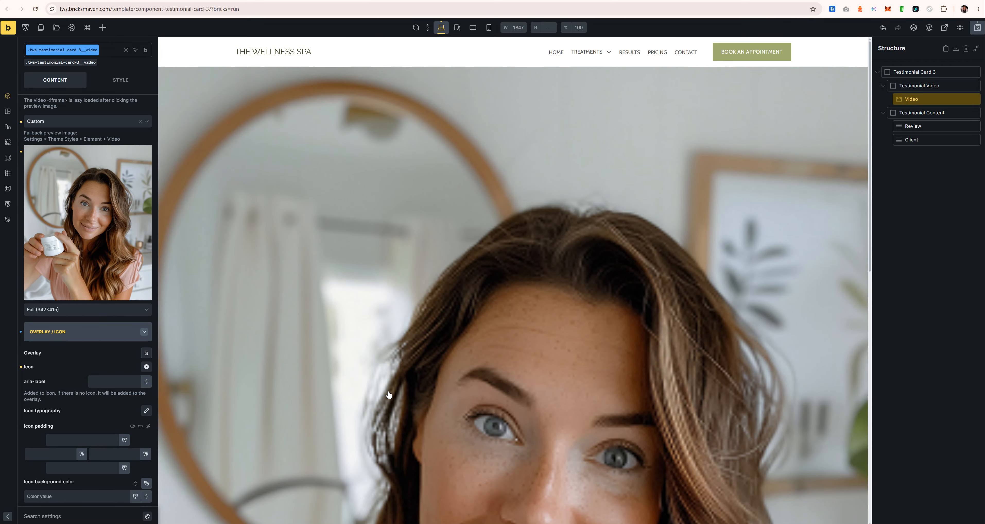
{"action": "scroll", "coordinate": [466, 390], "scroll_direction": "down", "scroll_amount": 5}
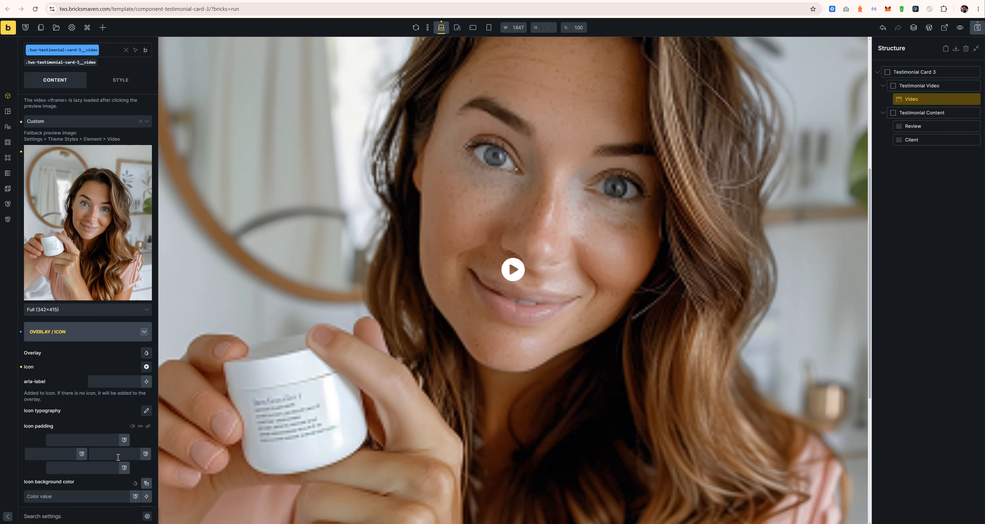
{"action": "scroll", "coordinate": [51, 417], "scroll_direction": "down", "scroll_amount": 1}
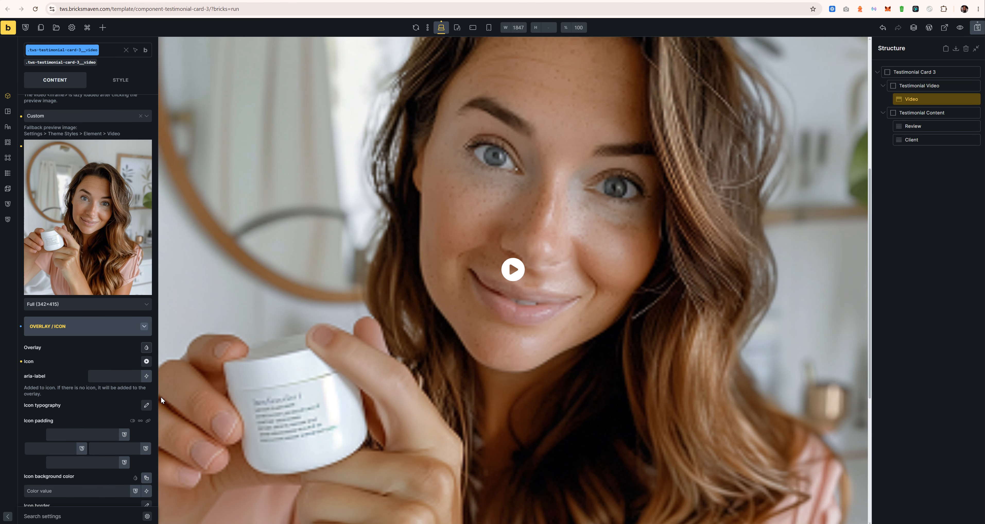
{"action": "scroll", "coordinate": [70, 424], "scroll_direction": "down", "scroll_amount": 2}
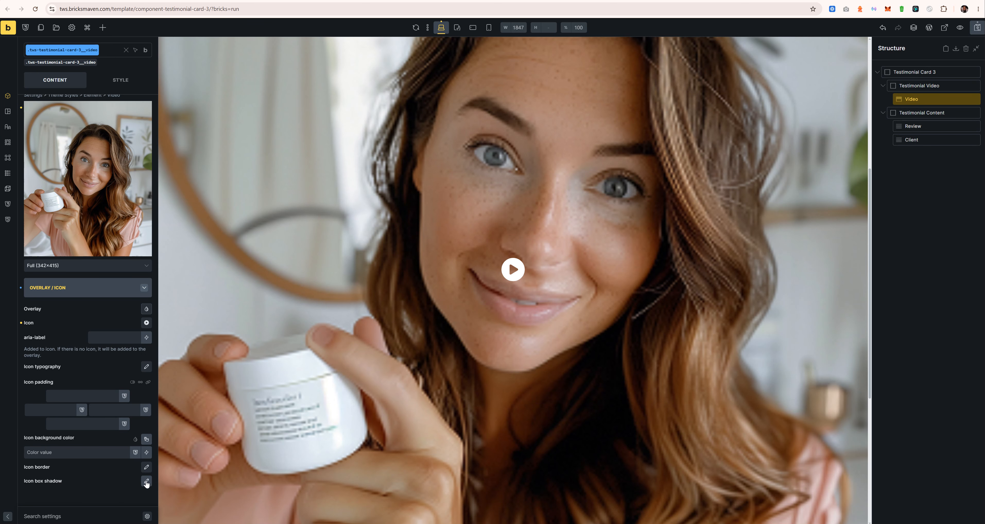
{"action": "scroll", "coordinate": [63, 411], "scroll_direction": "up", "scroll_amount": 5}
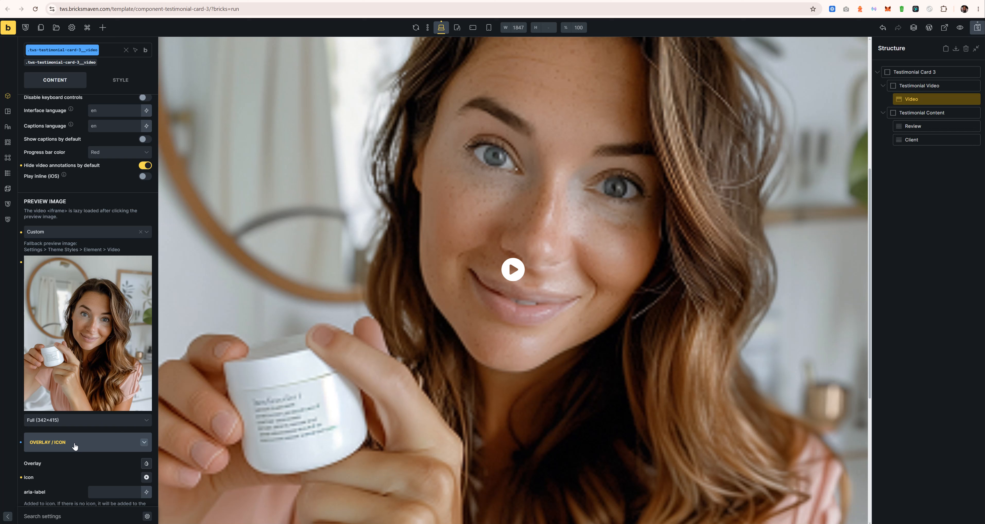
{"action": "scroll", "coordinate": [75, 445], "scroll_direction": "down", "scroll_amount": 3}
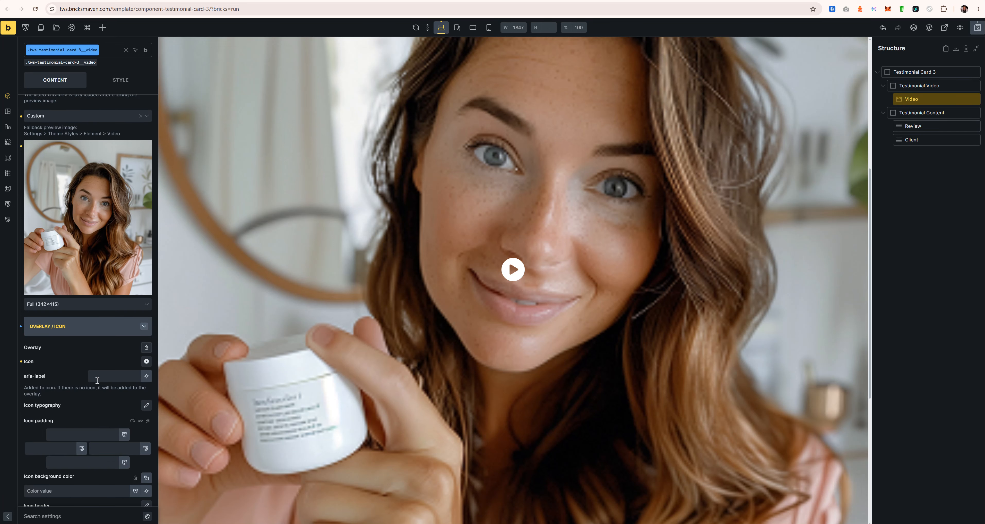
{"action": "left_click", "coordinate": [145, 348]}
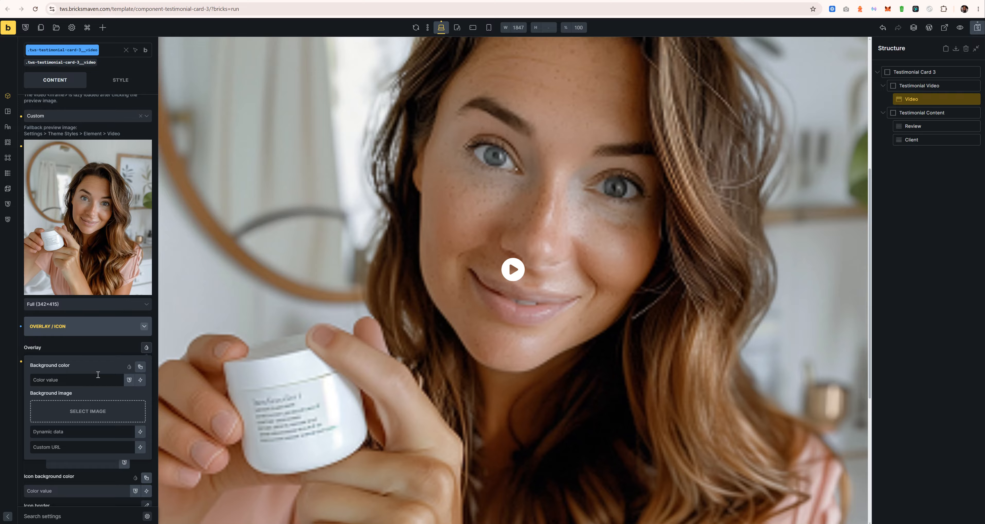
{"action": "left_click", "coordinate": [138, 368]}
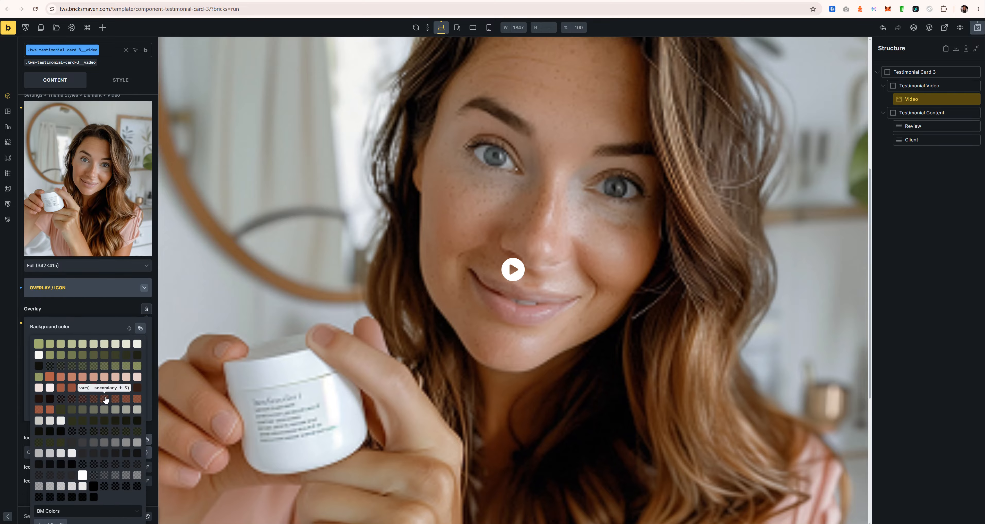
{"action": "left_click", "coordinate": [104, 367]}
{"action": "scroll", "coordinate": [226, 340], "scroll_direction": "up", "scroll_amount": 1}
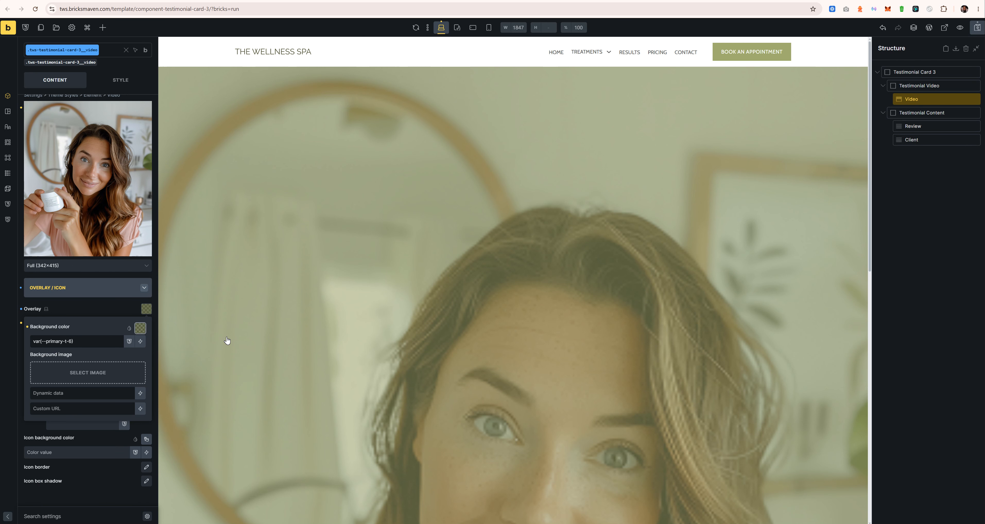
{"action": "left_click", "coordinate": [27, 327]}
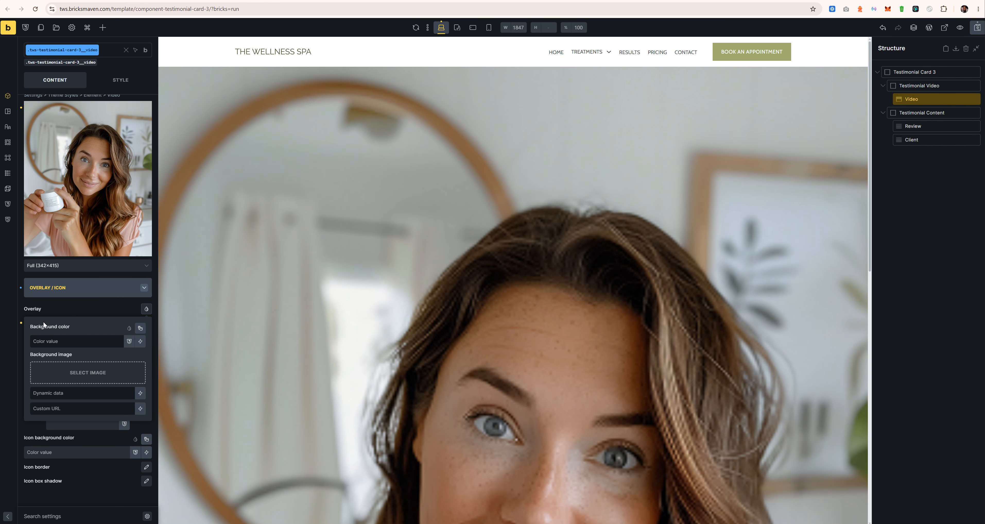
{"action": "left_click", "coordinate": [74, 311]}
{"action": "scroll", "coordinate": [78, 302], "scroll_direction": "up", "scroll_amount": 10}
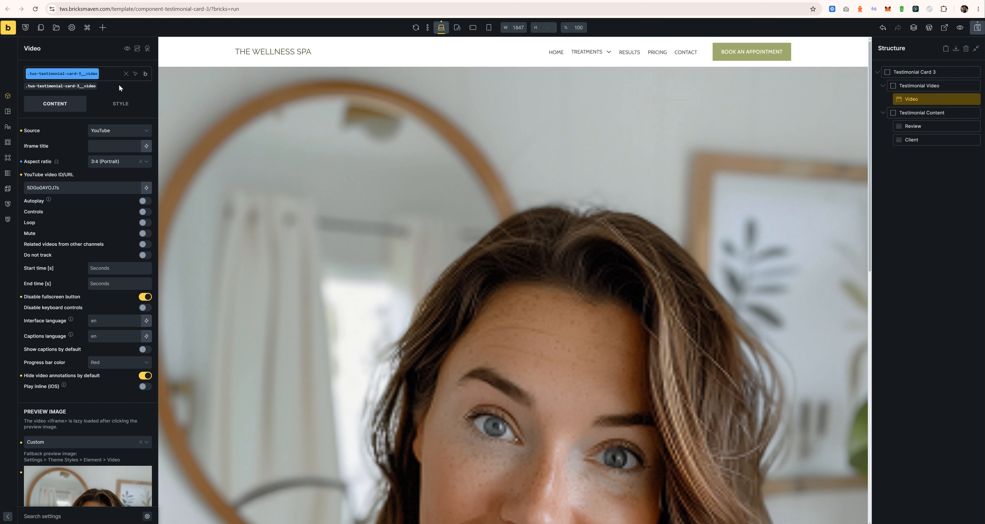
Step: In the video's Style settings, set the gradient's Apply to option to Overlay
{"action": "left_click", "coordinate": [121, 103]}
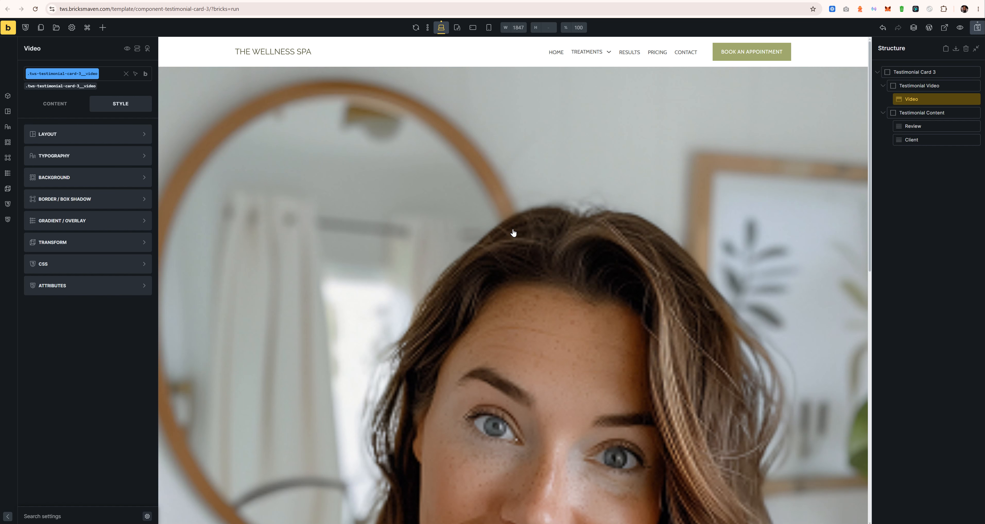
{"action": "scroll", "coordinate": [536, 403], "scroll_direction": "down", "scroll_amount": 10}
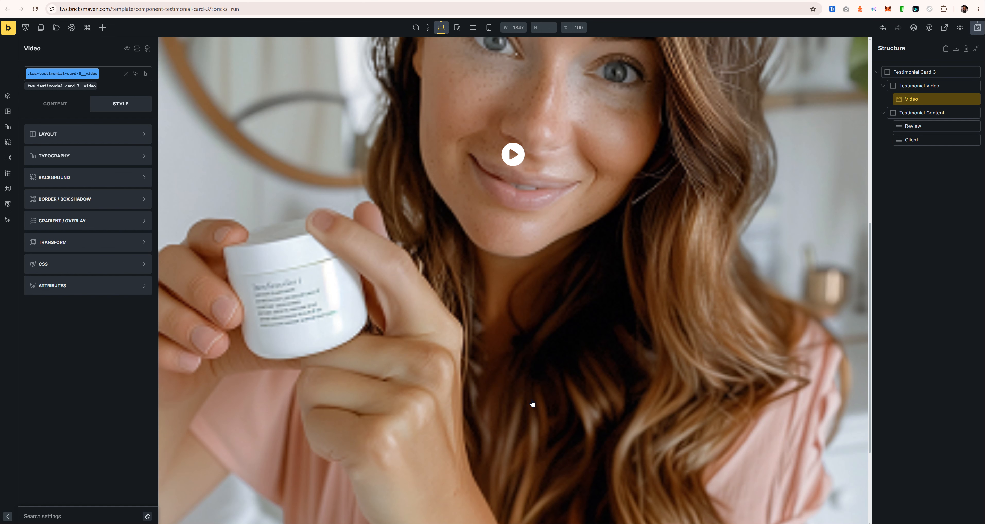
{"action": "scroll", "coordinate": [532, 402], "scroll_direction": "down", "scroll_amount": 5}
{"action": "scroll", "coordinate": [532, 403], "scroll_direction": "up", "scroll_amount": 5}
{"action": "scroll", "coordinate": [532, 402], "scroll_direction": "up", "scroll_amount": 4}
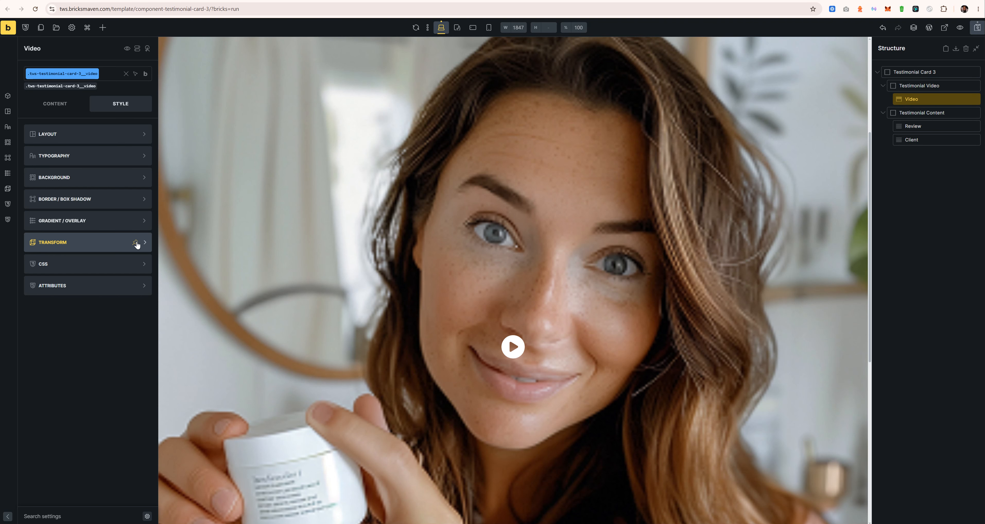
{"action": "left_click", "coordinate": [86, 181]}
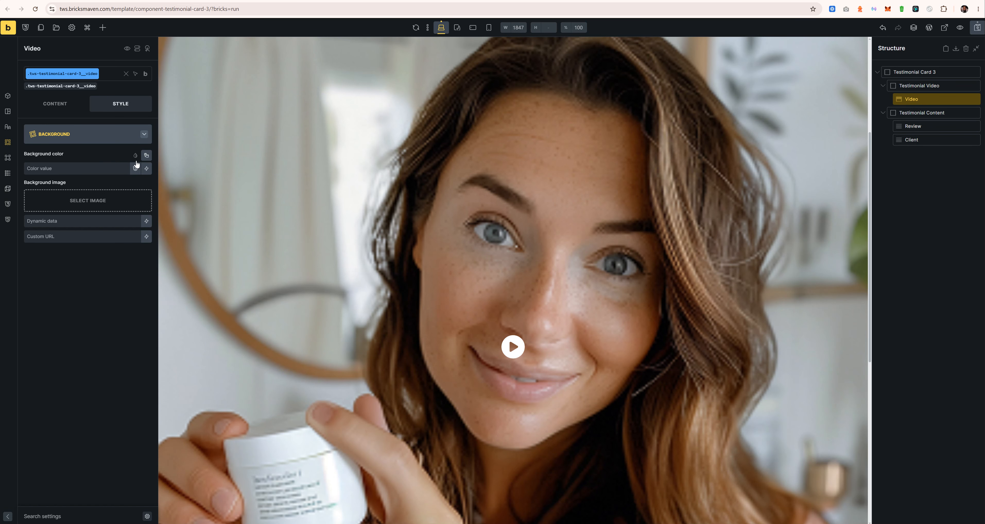
{"action": "left_click", "coordinate": [100, 138]}
{"action": "left_click", "coordinate": [89, 198]}
{"action": "left_click", "coordinate": [89, 137]}
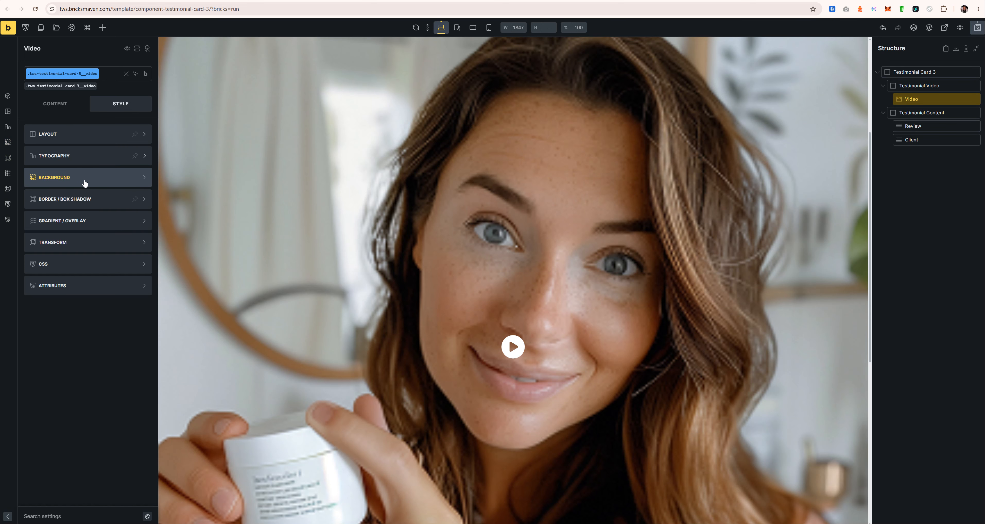
{"action": "left_click", "coordinate": [86, 220]}
{"action": "left_click", "coordinate": [117, 155]}
{"action": "left_click", "coordinate": [115, 187]}
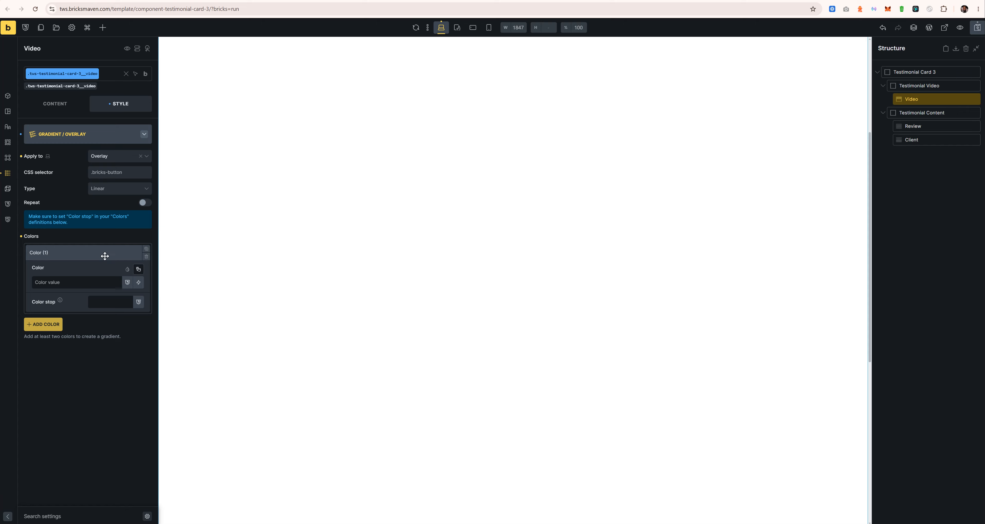
Step: Try gradient colours base-t-4 then base-t-9, add a second colour, and enter 'transparent'
{"action": "left_click", "coordinate": [138, 269]}
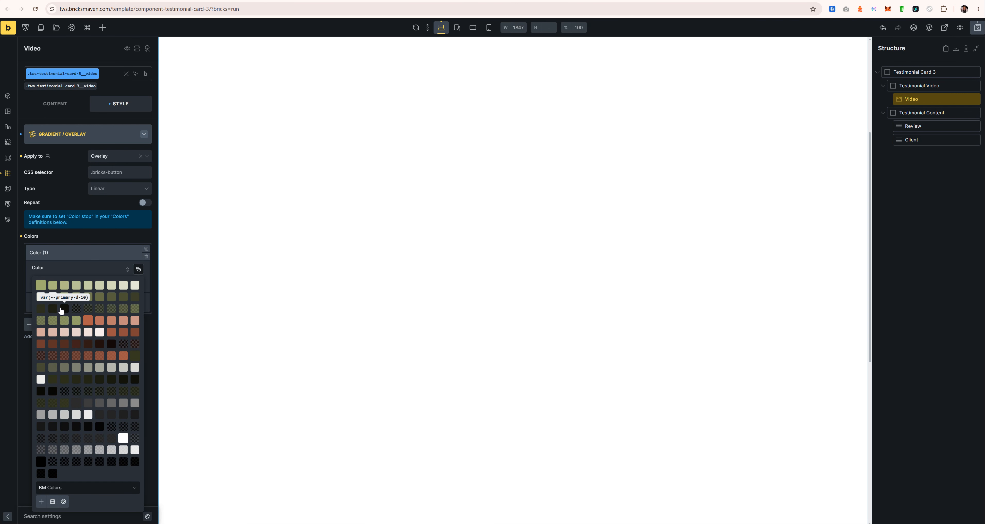
{"action": "left_click", "coordinate": [101, 390]}
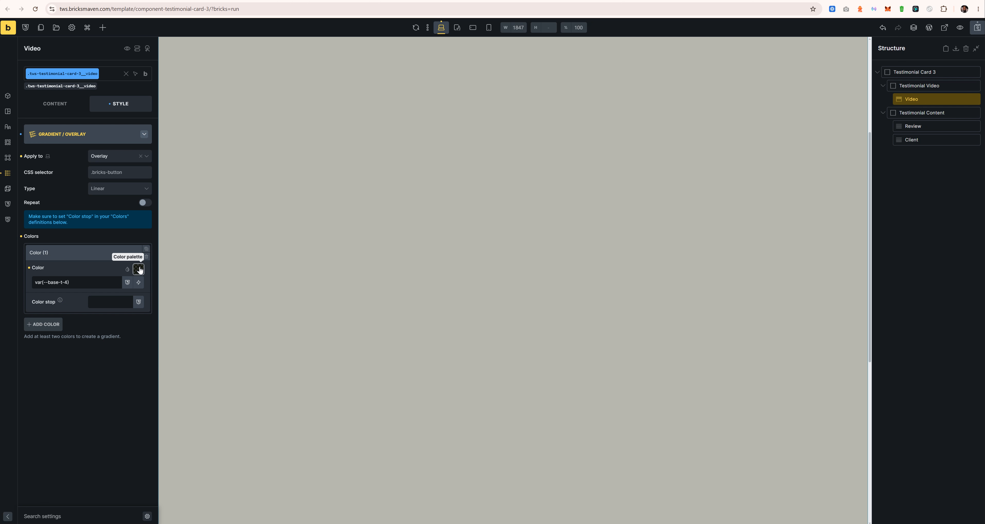
{"action": "left_click", "coordinate": [128, 281]}
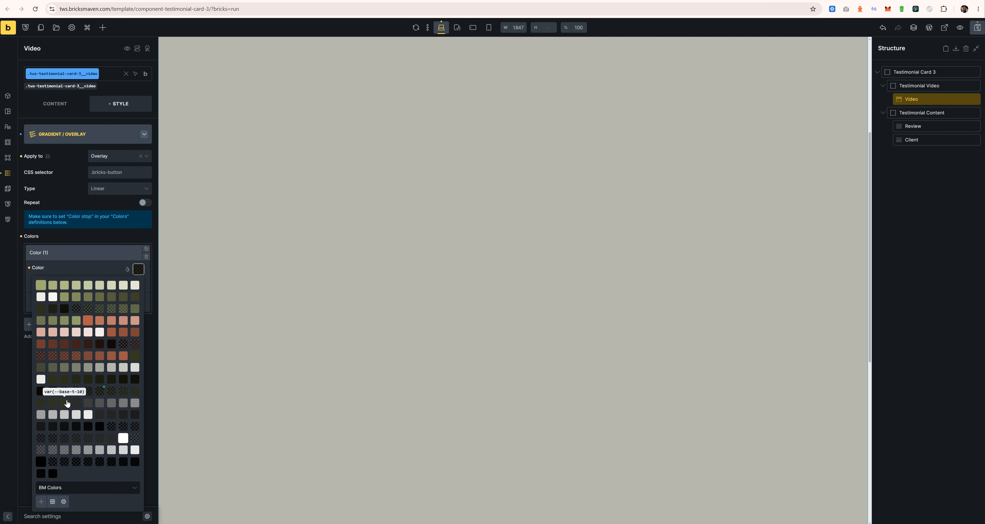
{"action": "left_click", "coordinate": [54, 401]}
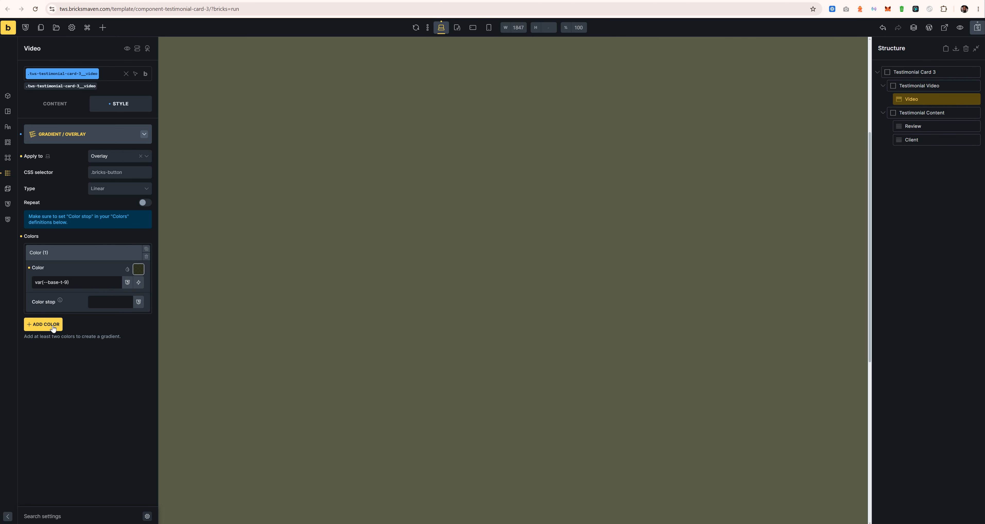
{"action": "left_click", "coordinate": [42, 324]}
{"action": "left_click", "coordinate": [63, 270]}
{"action": "left_click", "coordinate": [83, 253]}
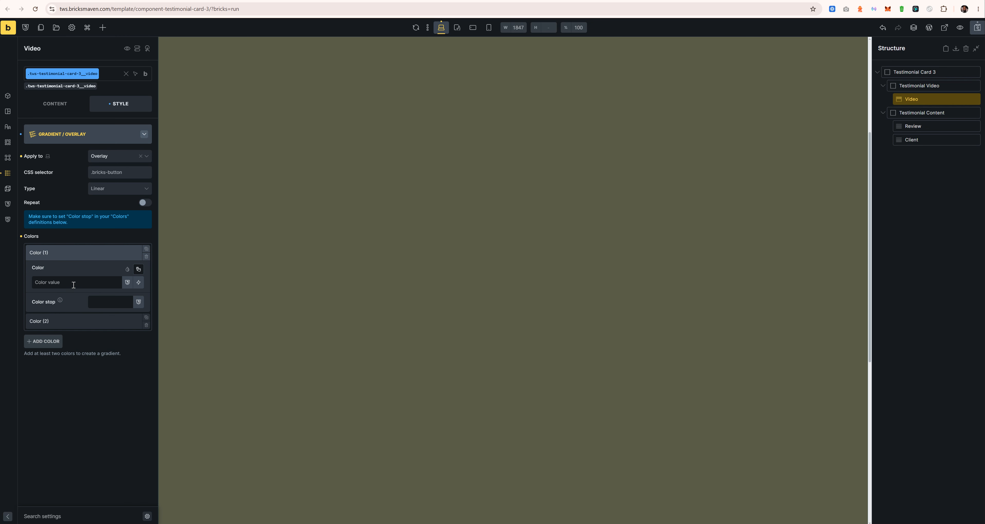
{"action": "type", "text": "transparent"}
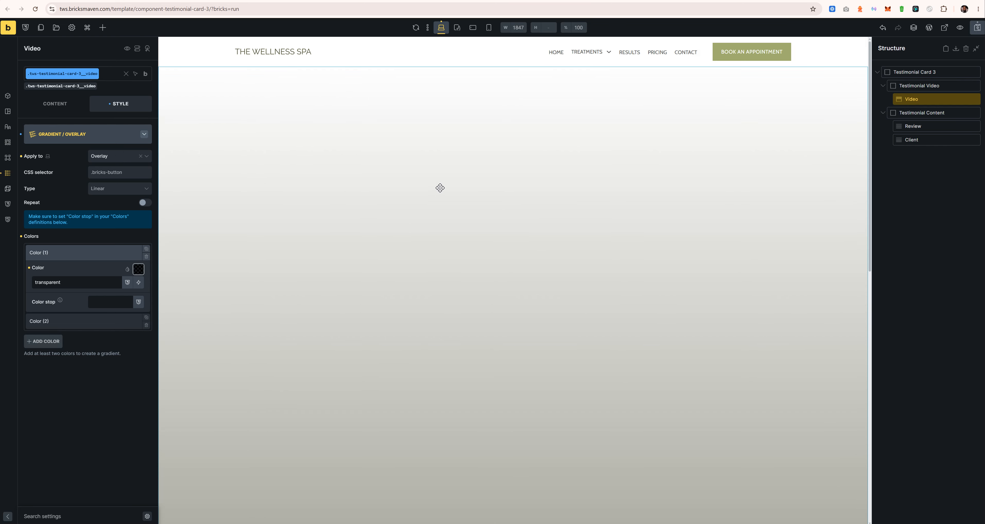
Step: Remove both gradient colours and reset Apply to back to its default, Background
{"action": "scroll", "coordinate": [441, 228], "scroll_direction": "down", "scroll_amount": 10}
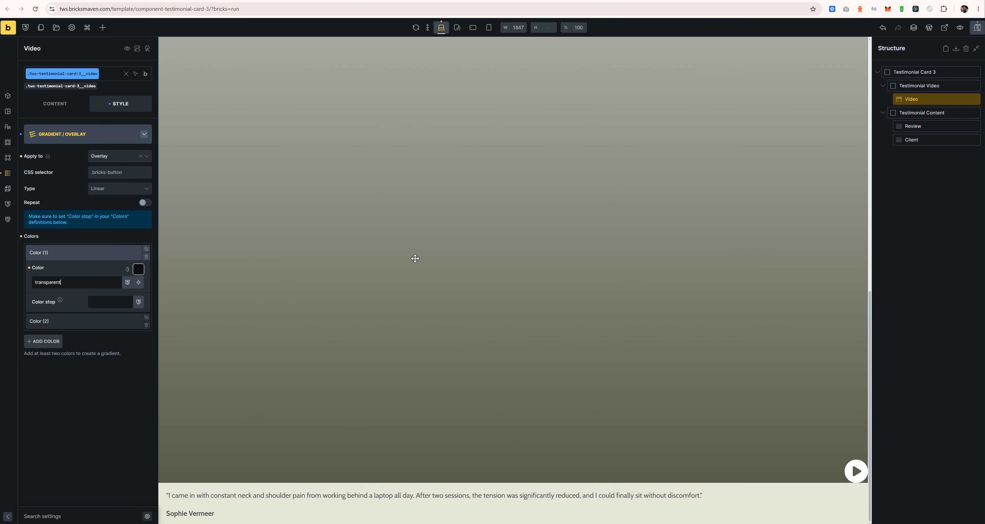
{"action": "scroll", "coordinate": [415, 258], "scroll_direction": "up", "scroll_amount": 12}
{"action": "scroll", "coordinate": [421, 251], "scroll_direction": "down", "scroll_amount": 12}
{"action": "scroll", "coordinate": [431, 243], "scroll_direction": "up", "scroll_amount": 1}
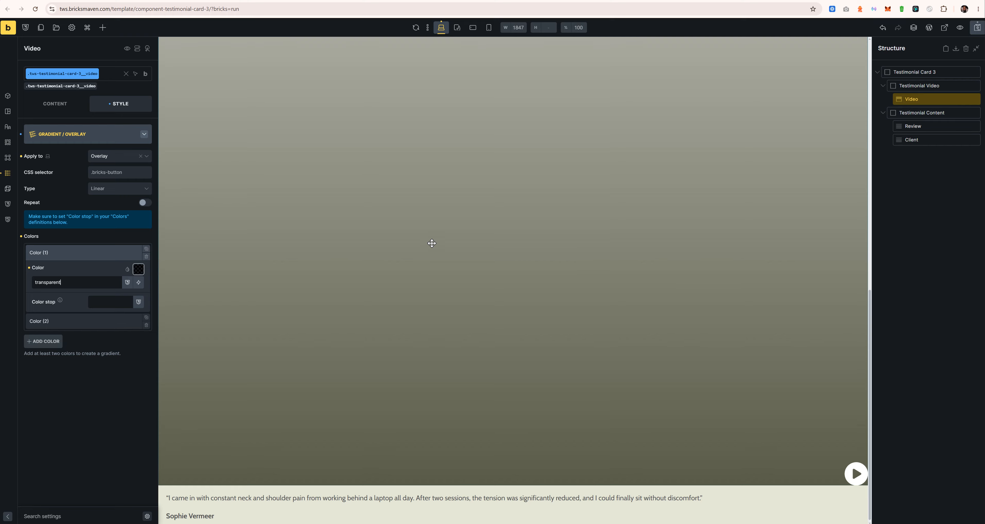
{"action": "scroll", "coordinate": [432, 243], "scroll_direction": "down", "scroll_amount": 1}
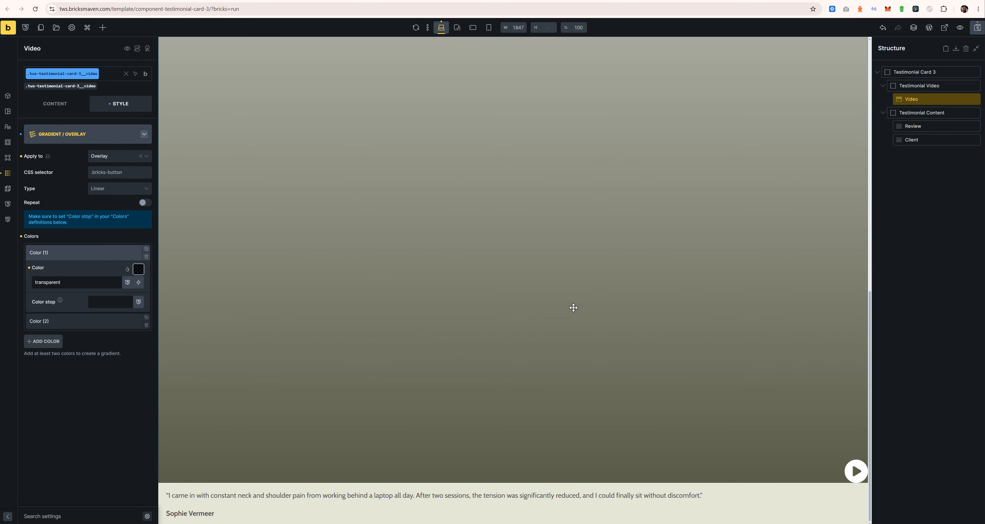
{"action": "left_click", "coordinate": [67, 259]}
{"action": "left_click", "coordinate": [21, 234]}
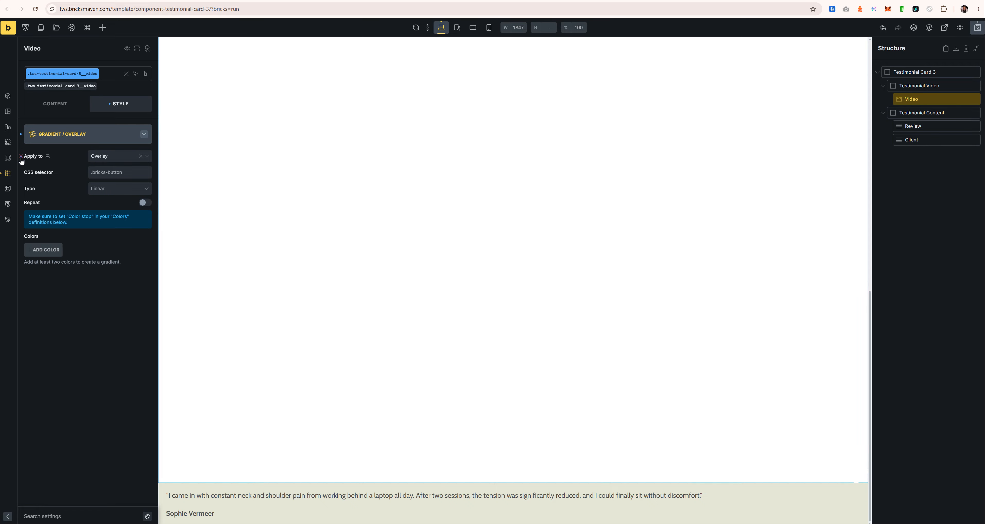
{"action": "left_click", "coordinate": [21, 157]}
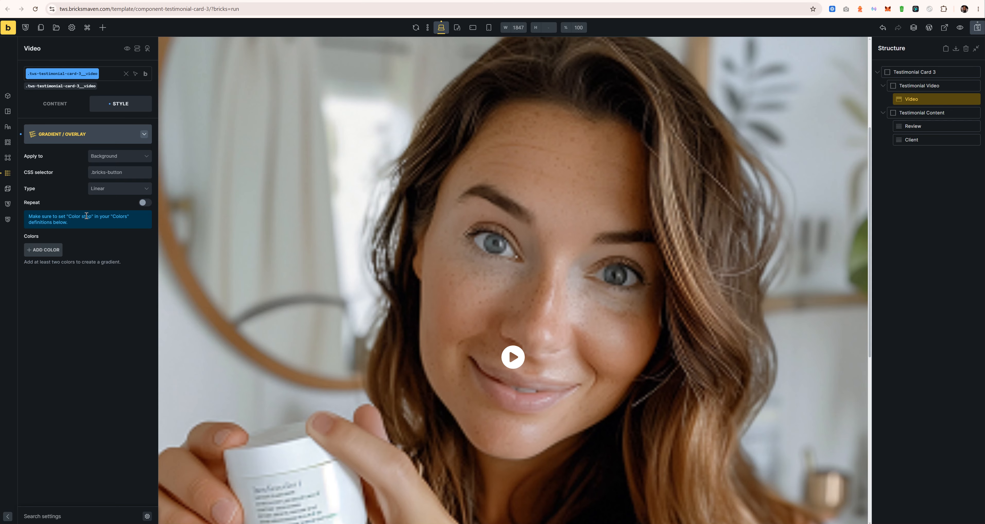
Step: Reset the gradient, then trial an Overlay gradient with var(--primary-t-2) as its first colour
{"action": "left_click", "coordinate": [21, 134]}
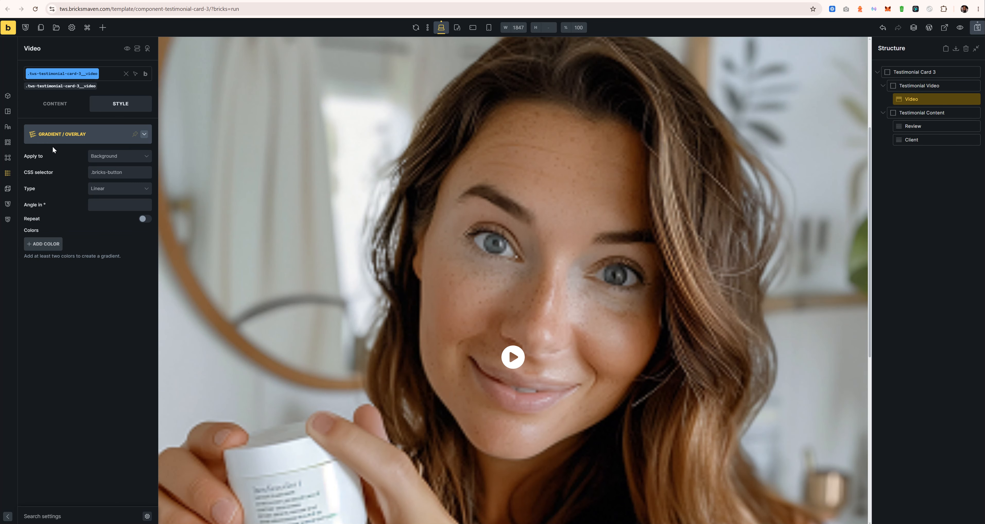
{"action": "left_click", "coordinate": [100, 157]}
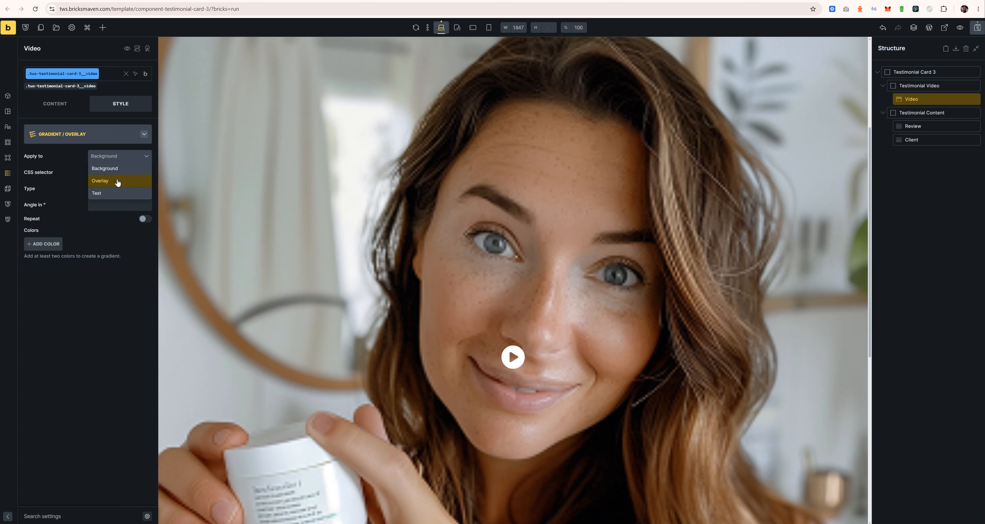
{"action": "left_click", "coordinate": [118, 181]}
{"action": "left_click", "coordinate": [53, 252]}
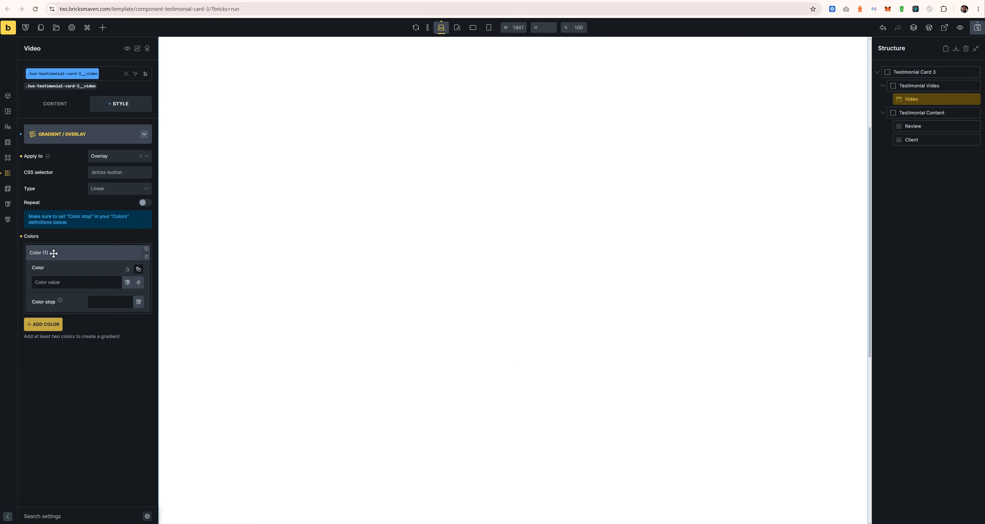
{"action": "left_click", "coordinate": [138, 269]}
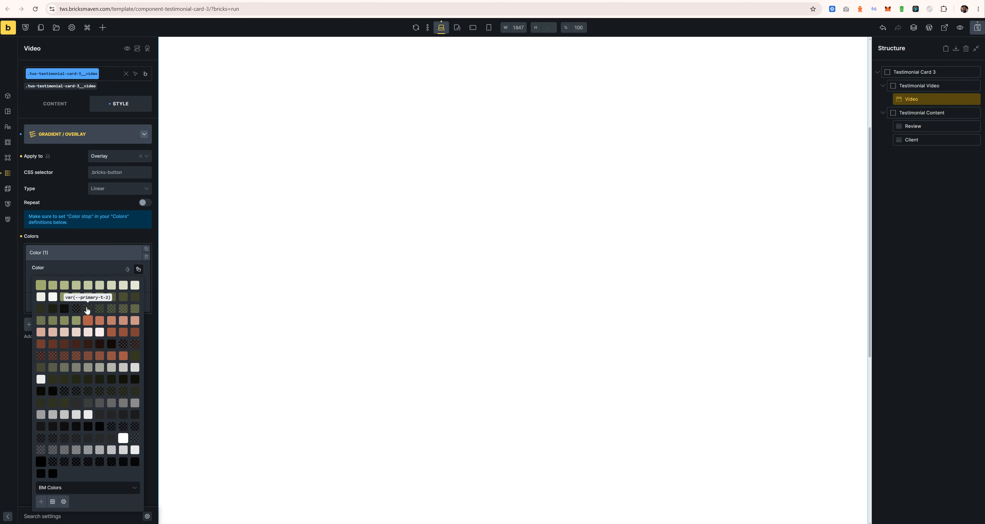
{"action": "left_click", "coordinate": [87, 309]}
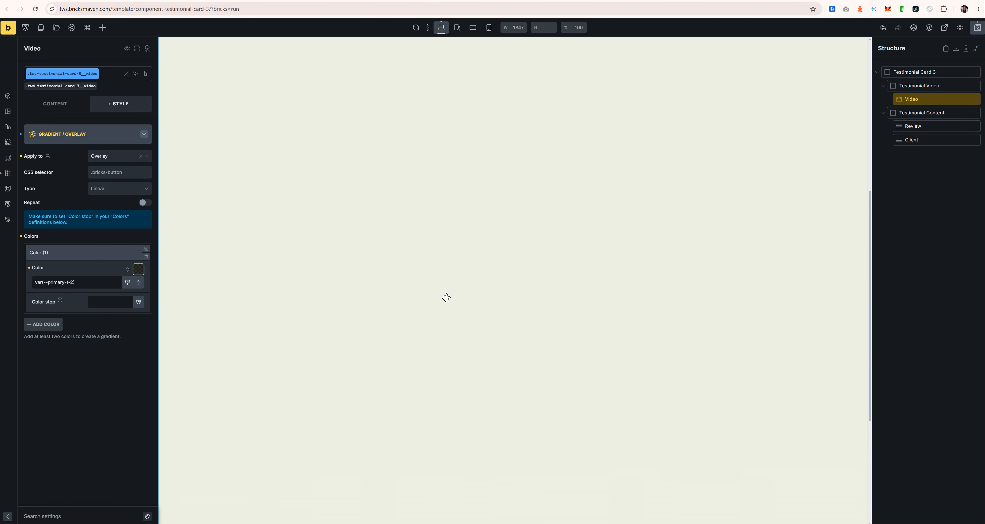
{"action": "scroll", "coordinate": [447, 297], "scroll_direction": "down", "scroll_amount": 3}
{"action": "scroll", "coordinate": [700, 420], "scroll_direction": "up", "scroll_amount": 5}
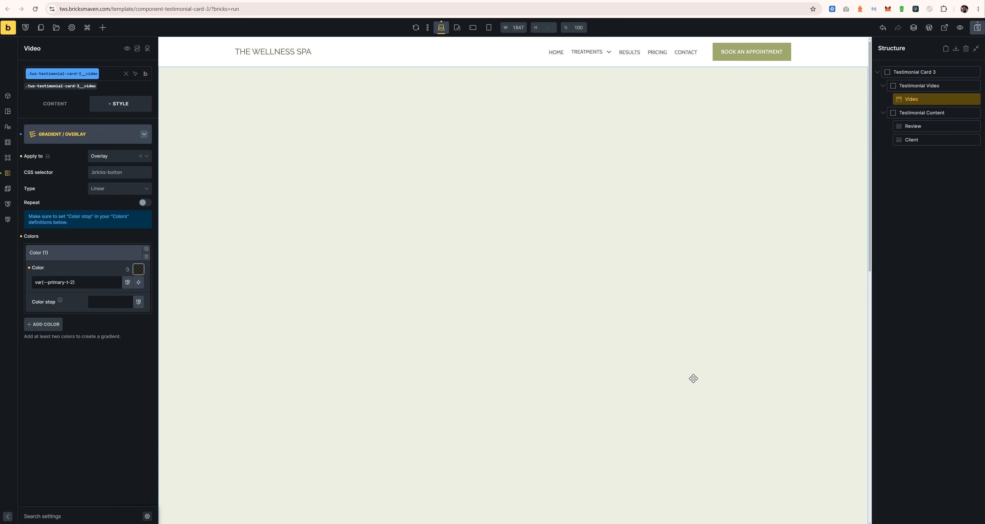
Step: Remove the trial colour, reset the whole Gradient / Overlay group, and save the template
{"action": "left_click", "coordinate": [21, 236]}
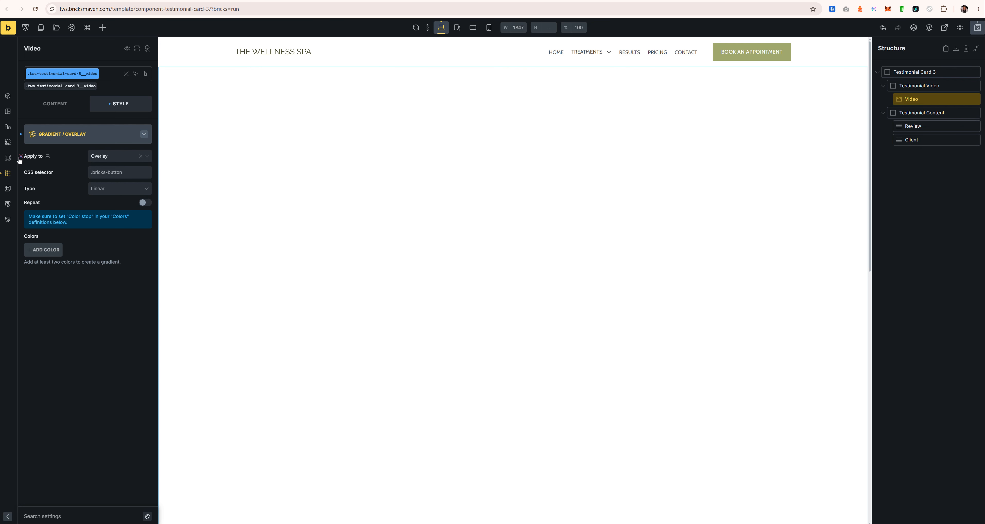
{"action": "left_click", "coordinate": [21, 157]}
{"action": "left_click", "coordinate": [35, 139]}
{"action": "left_click", "coordinate": [136, 220]}
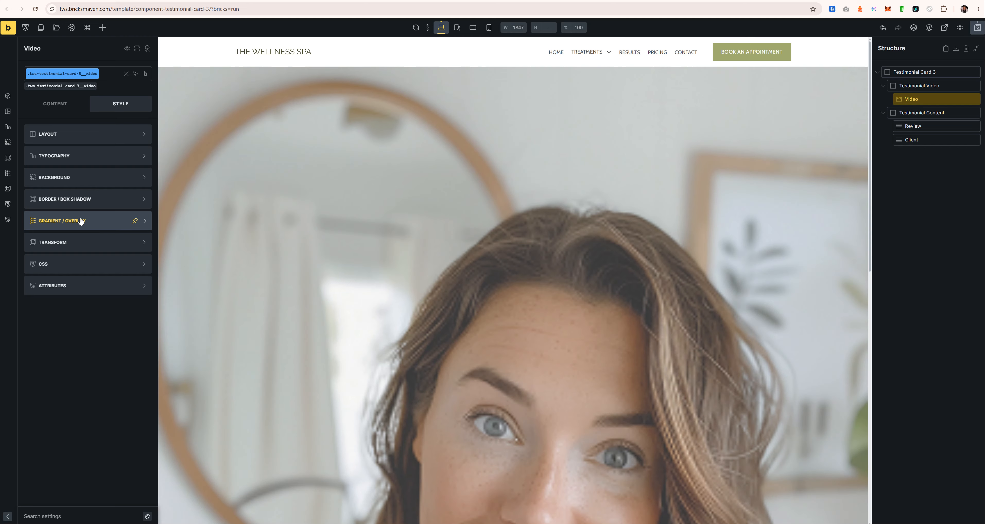
{"action": "left_click", "coordinate": [977, 30]}
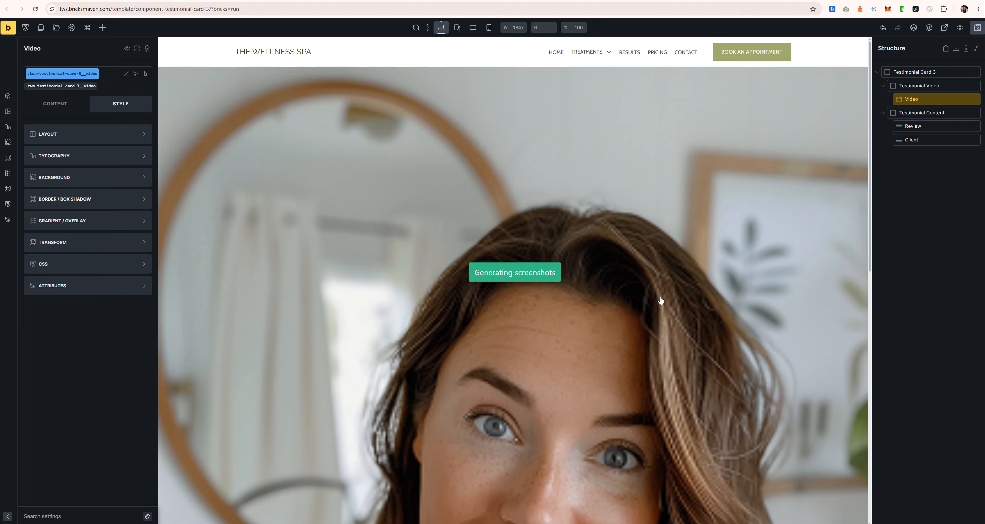
Step: Select the Testimonial Card 3 container in the Structure panel
{"action": "scroll", "coordinate": [495, 311], "scroll_direction": "down", "scroll_amount": 6}
{"action": "scroll", "coordinate": [495, 309], "scroll_direction": "down", "scroll_amount": 4}
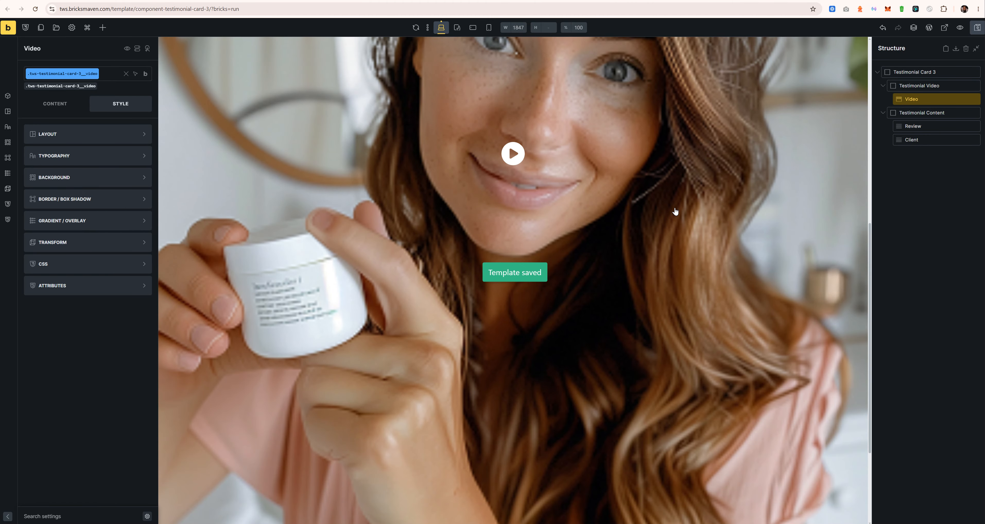
{"action": "scroll", "coordinate": [571, 244], "scroll_direction": "up", "scroll_amount": 8}
{"action": "scroll", "coordinate": [573, 228], "scroll_direction": "down", "scroll_amount": 10}
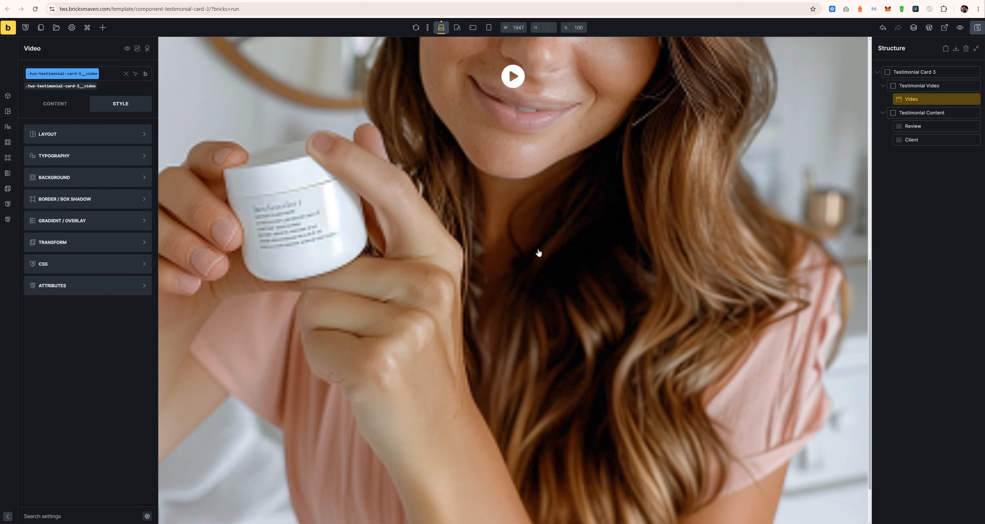
{"action": "scroll", "coordinate": [473, 286], "scroll_direction": "up", "scroll_amount": 7}
{"action": "scroll", "coordinate": [435, 308], "scroll_direction": "up", "scroll_amount": 6}
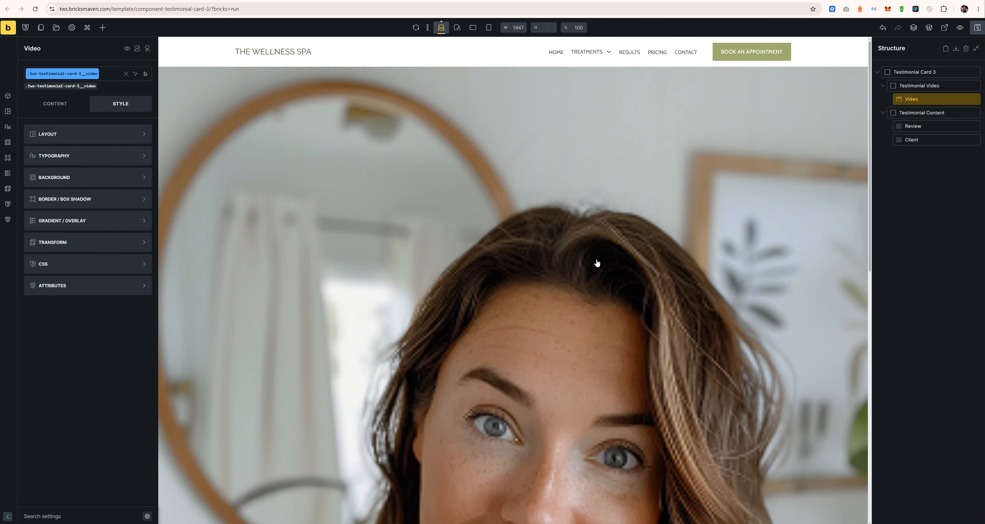
{"action": "left_click", "coordinate": [911, 75]}
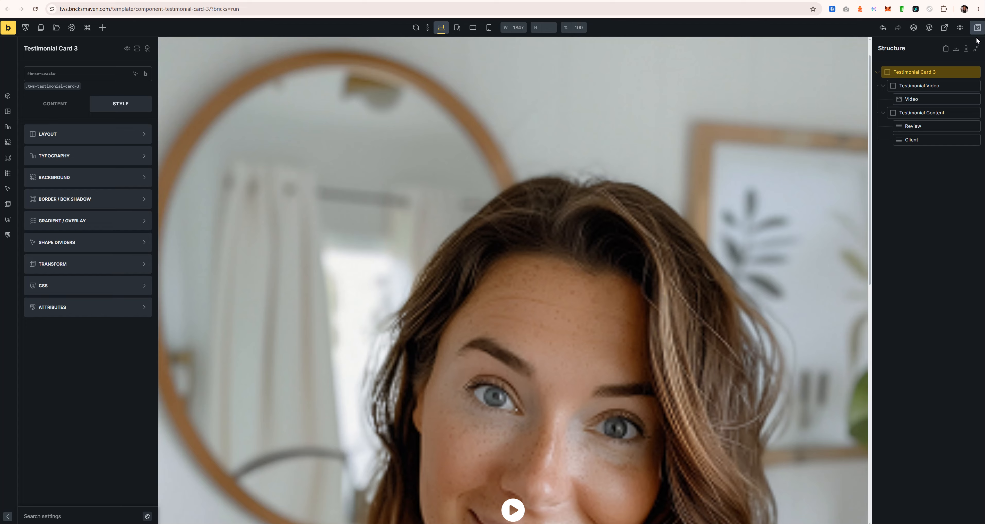
Step: Make Testimonial Card 3 a grid with gap var(--grid-gap) and save
{"action": "left_click", "coordinate": [58, 106]}
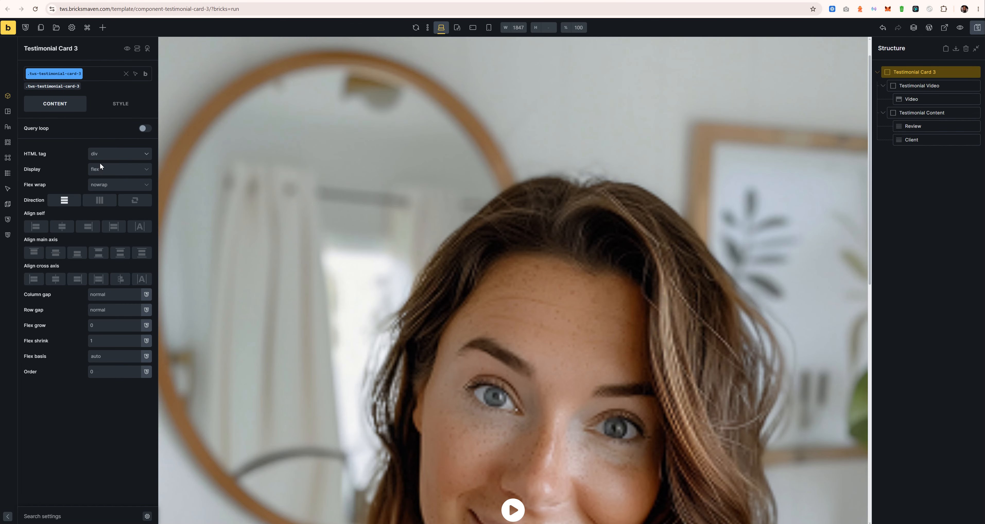
{"action": "left_click", "coordinate": [107, 169]}
{"action": "left_click", "coordinate": [103, 202]}
{"action": "left_click", "coordinate": [112, 186]}
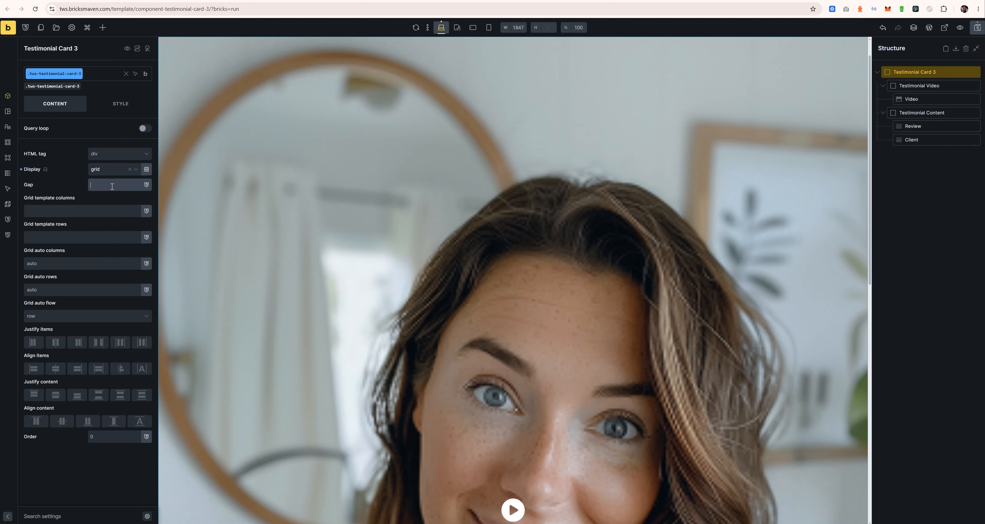
{"action": "type", "text": "gr"}
{"action": "left_click", "coordinate": [77, 229]}
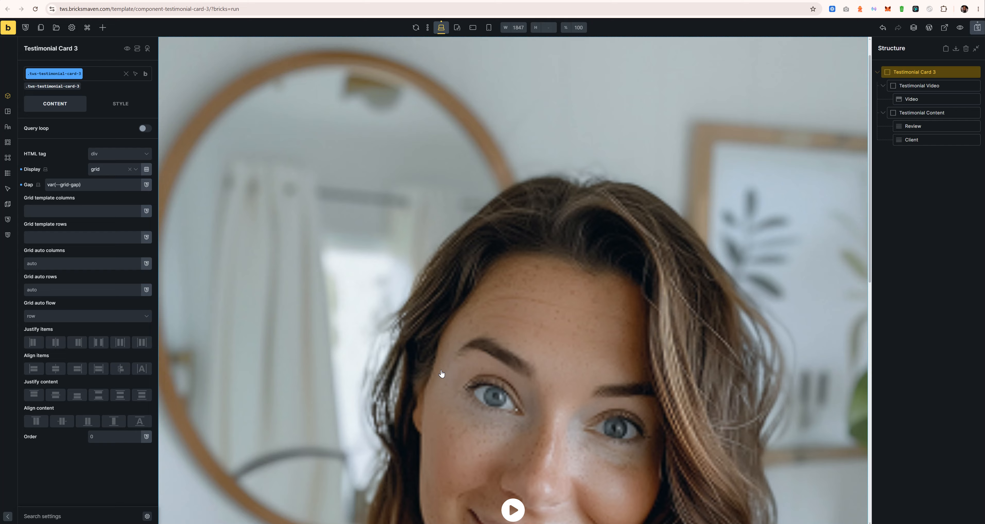
{"action": "scroll", "coordinate": [443, 369], "scroll_direction": "down", "scroll_amount": 10}
{"action": "scroll", "coordinate": [363, 389], "scroll_direction": "up", "scroll_amount": 10}
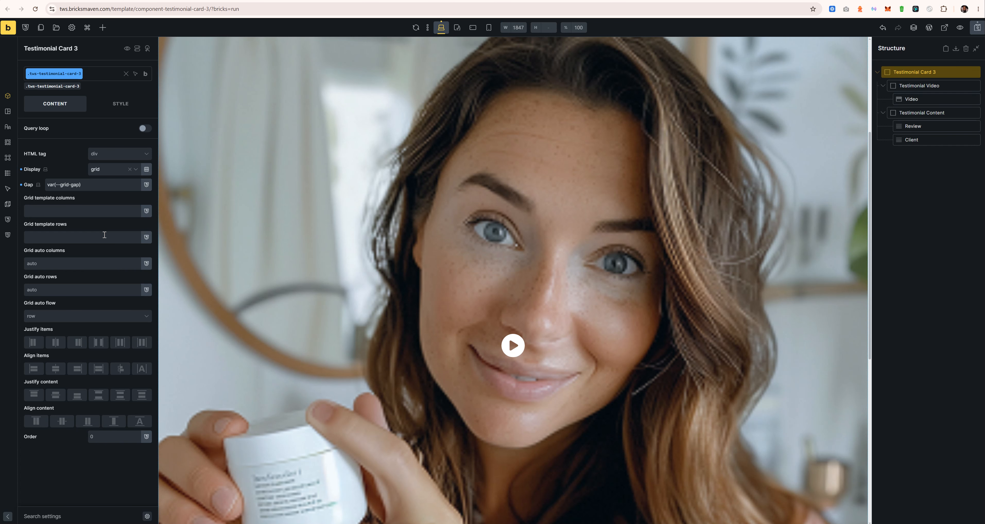
{"action": "left_click", "coordinate": [977, 27]}
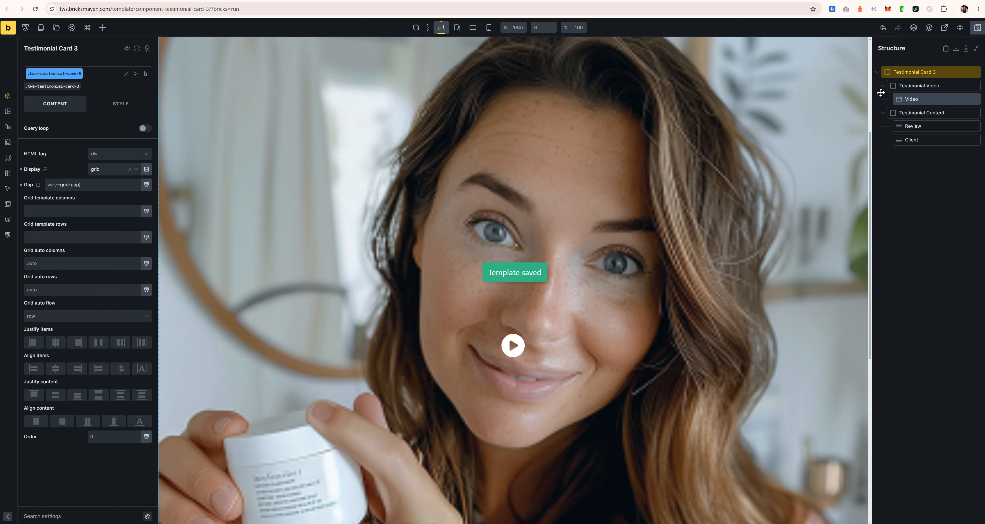
Step: Set the card's grid template columns to var(--grid-2-3)
{"action": "left_click_drag", "start_coordinate": [869, 153], "coordinate": [853, 113]}
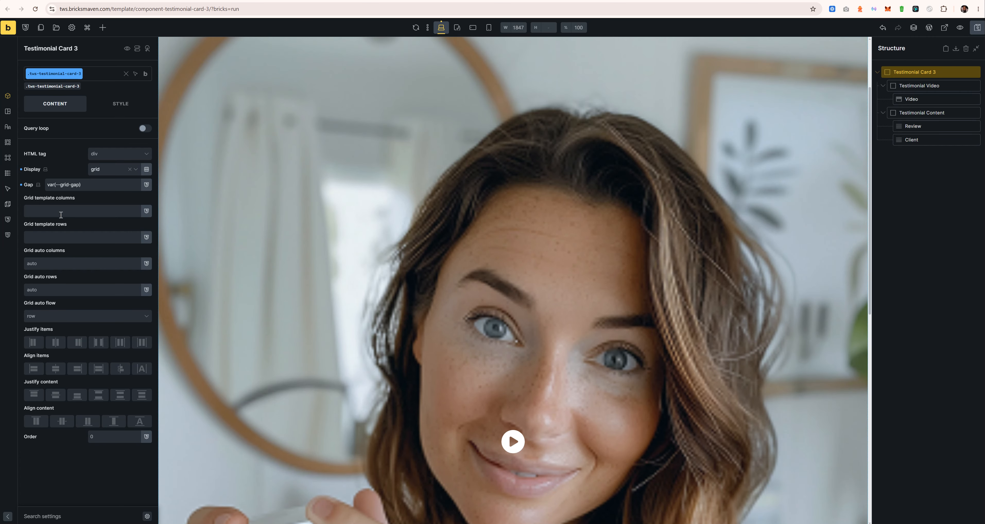
{"action": "left_click", "coordinate": [82, 211]}
{"action": "type", "text": "gr"}
{"action": "scroll", "coordinate": [43, 372], "scroll_direction": "down", "scroll_amount": 3}
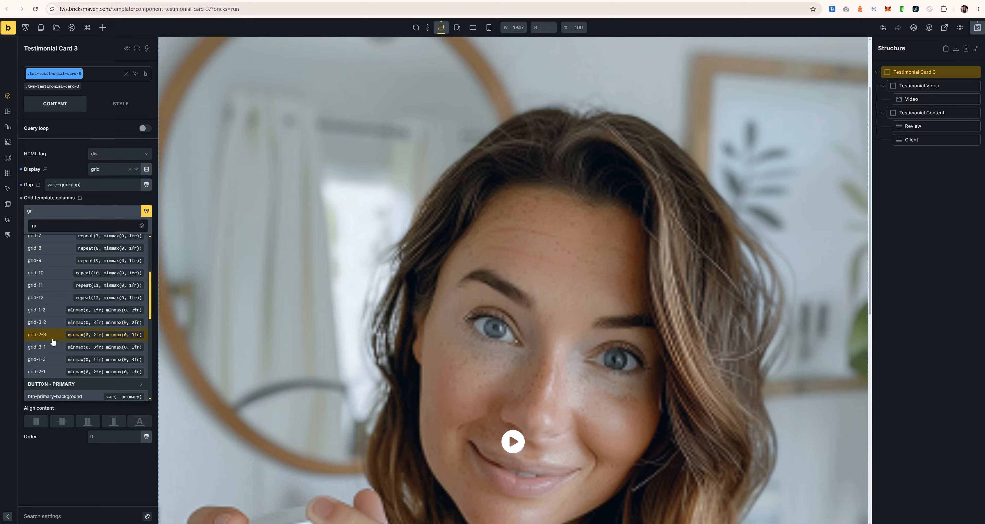
{"action": "left_click", "coordinate": [53, 334]}
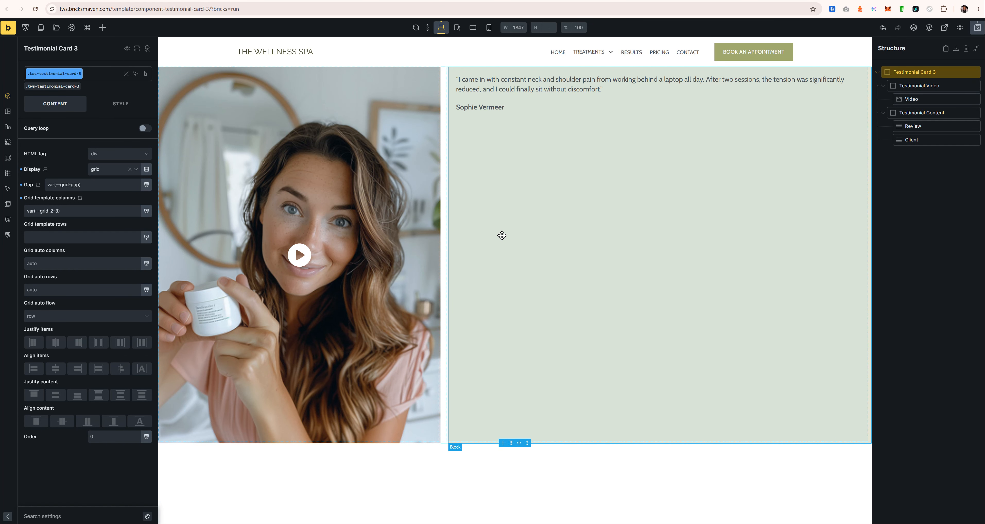
Step: After checking the Figma design, change the gap to calc(var(--grid-gap) / 2)
{"action": "key", "text": "alt+Tab"}
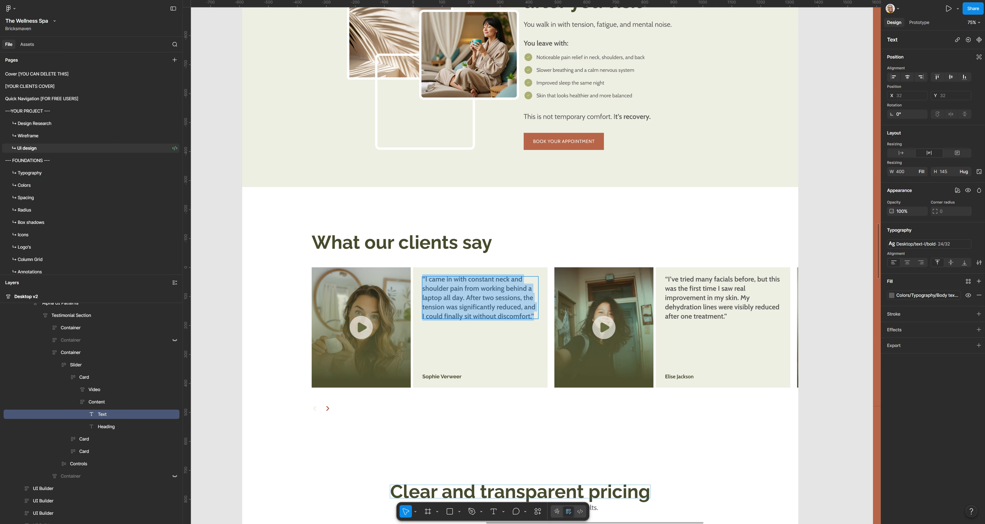
{"action": "key", "text": "alt+Tab"}
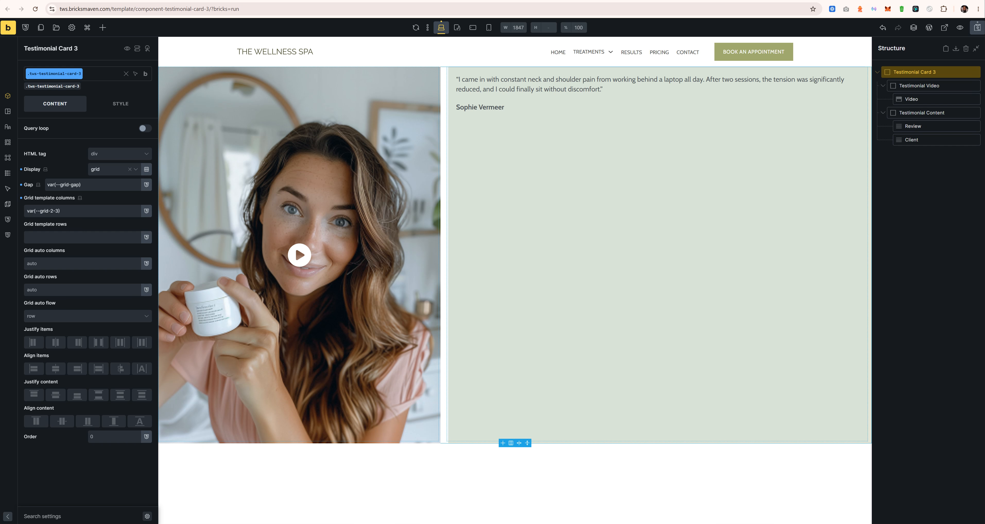
{"action": "key", "text": "alt+Tab"}
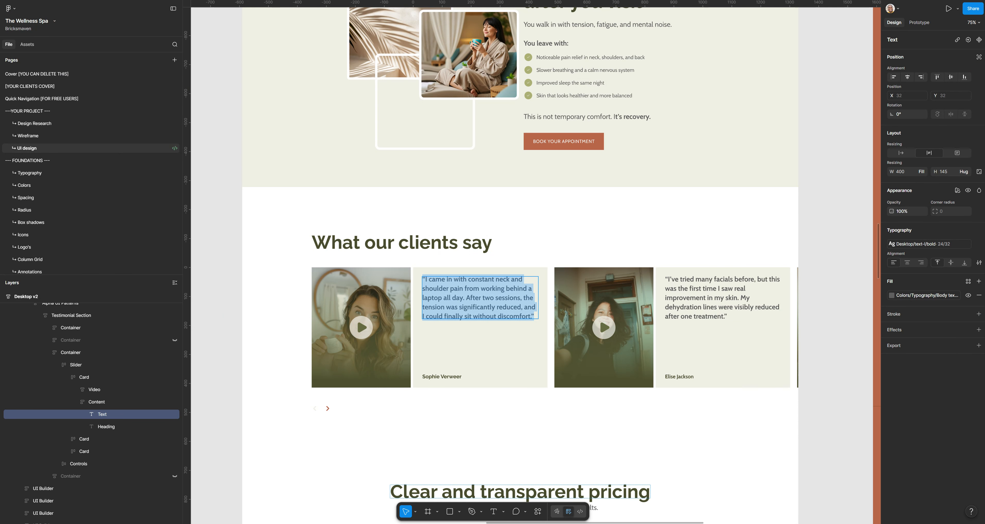
{"action": "key", "text": "alt+Tab"}
{"action": "left_click_drag", "start_coordinate": [129, 185], "coordinate": [70, 184]}
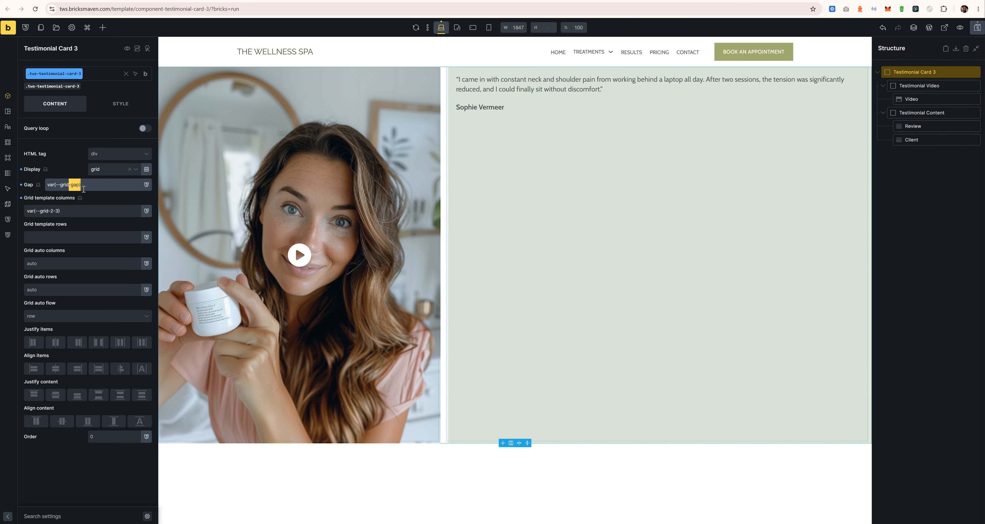
{"action": "key", "text": "ctrl+a"}
{"action": "key", "text": "ctrl+x"}
{"action": "type", "text": "calc("}
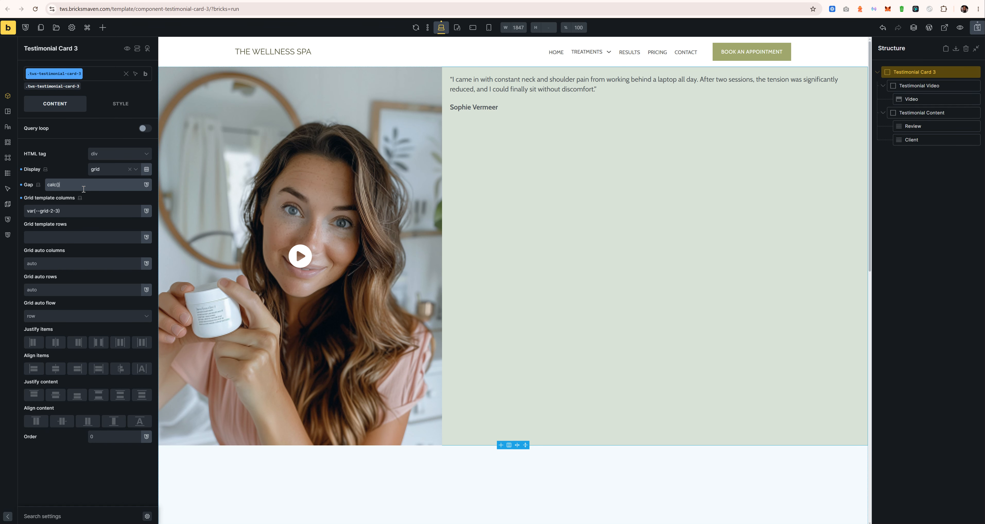
{"action": "key", "text": "ctrl+v"}
{"action": "type", "text": "/"}
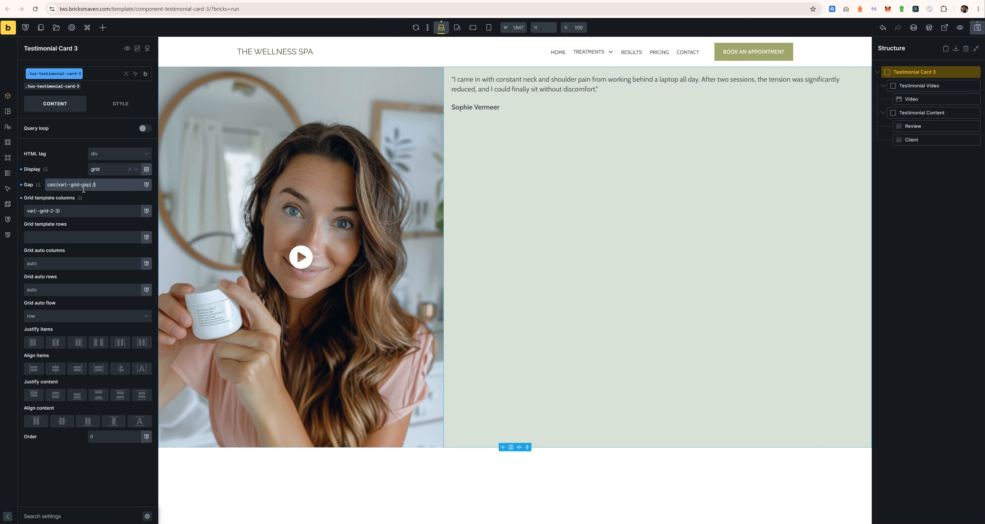
{"action": "type", "text": " 2"}
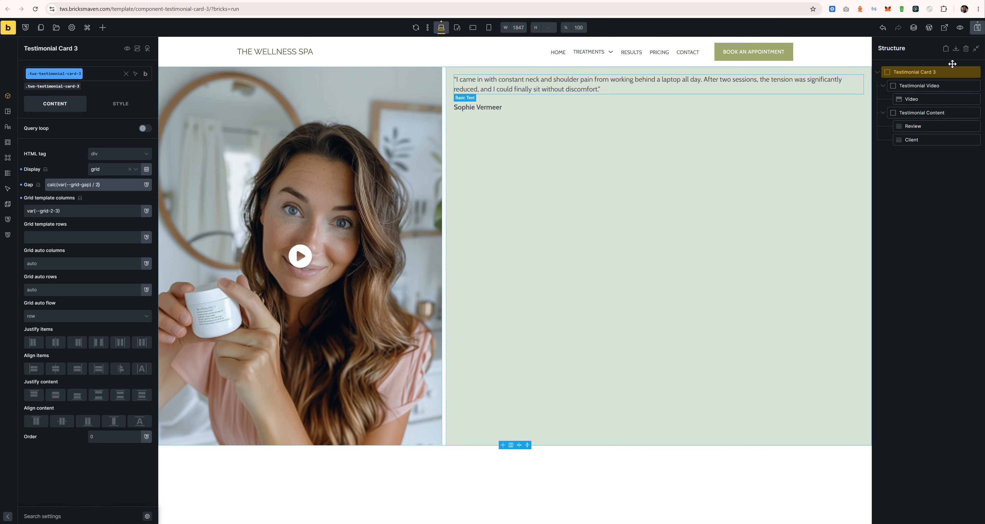
Step: Align Testimonial Content's main axis space-between so the client name sits at the bottom
{"action": "left_click", "coordinate": [933, 112]}
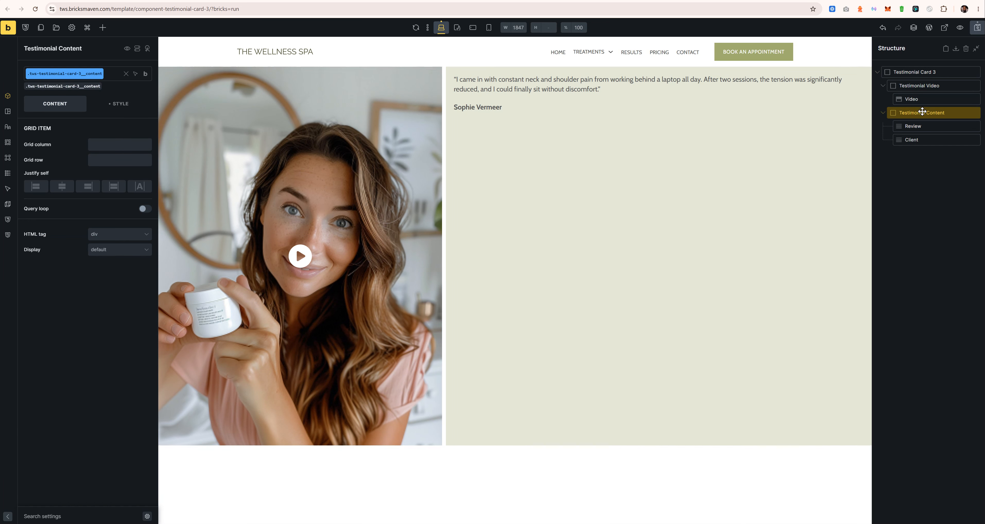
{"action": "left_click", "coordinate": [99, 332]}
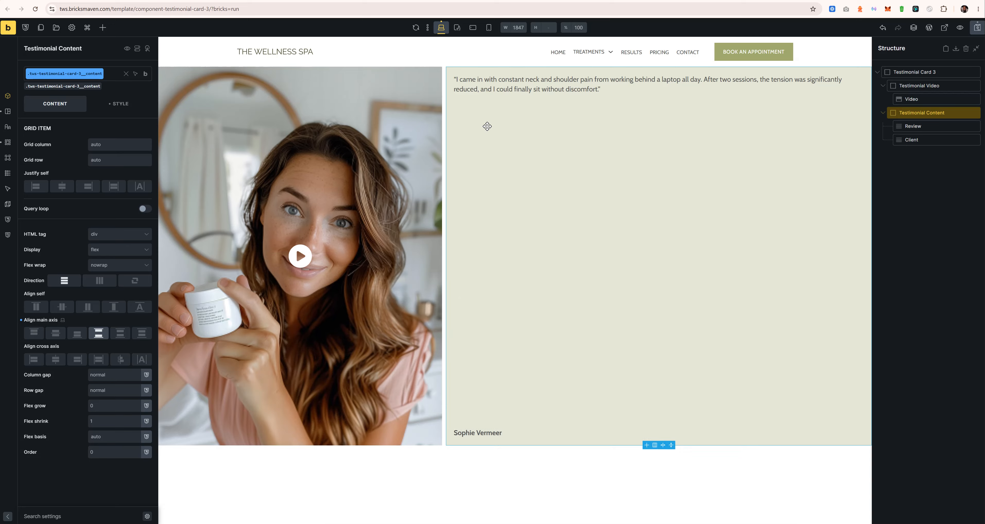
{"action": "left_click", "coordinate": [519, 87]}
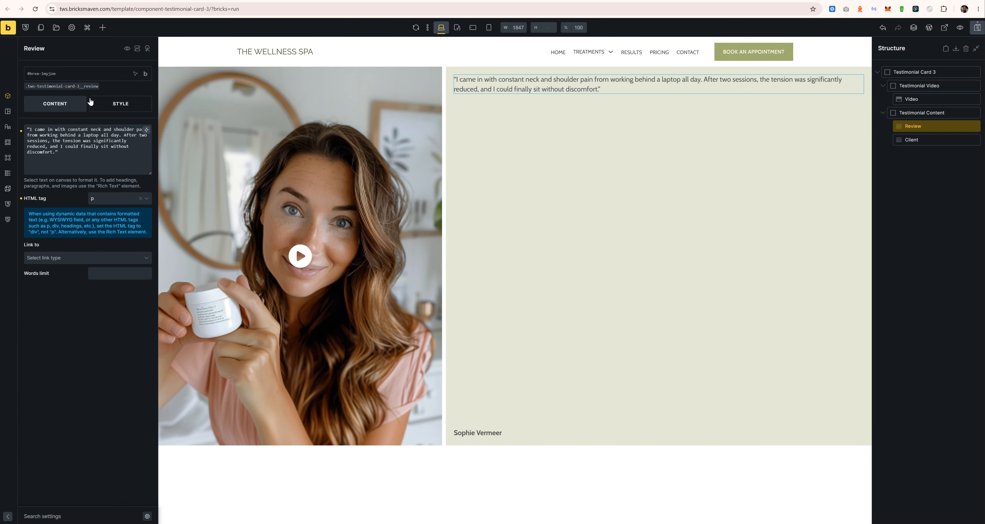
Step: Style the Review text with font weight 700 and font size var(--text-l)
{"action": "left_click", "coordinate": [62, 86]}
{"action": "left_click", "coordinate": [115, 103]}
{"action": "left_click", "coordinate": [95, 161]}
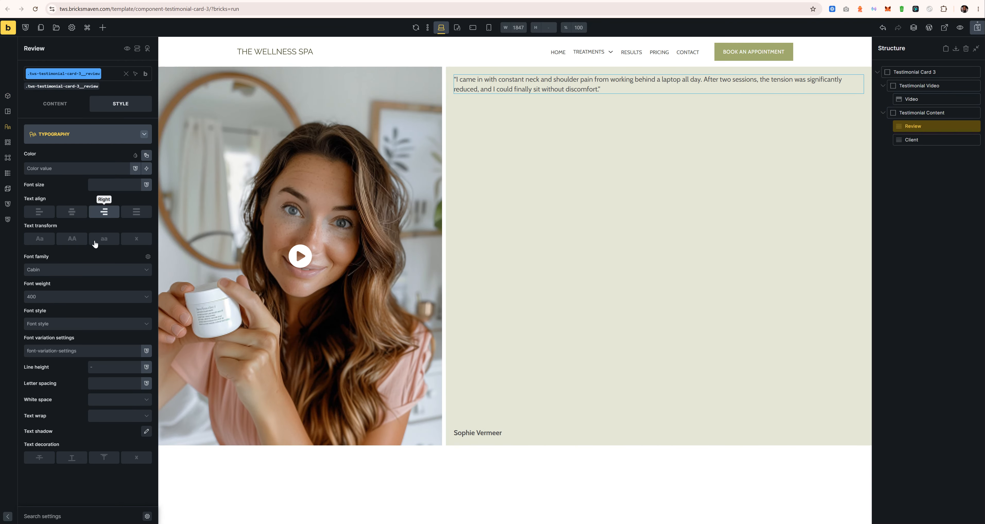
{"action": "left_click", "coordinate": [79, 295]}
{"action": "left_click", "coordinate": [59, 399]}
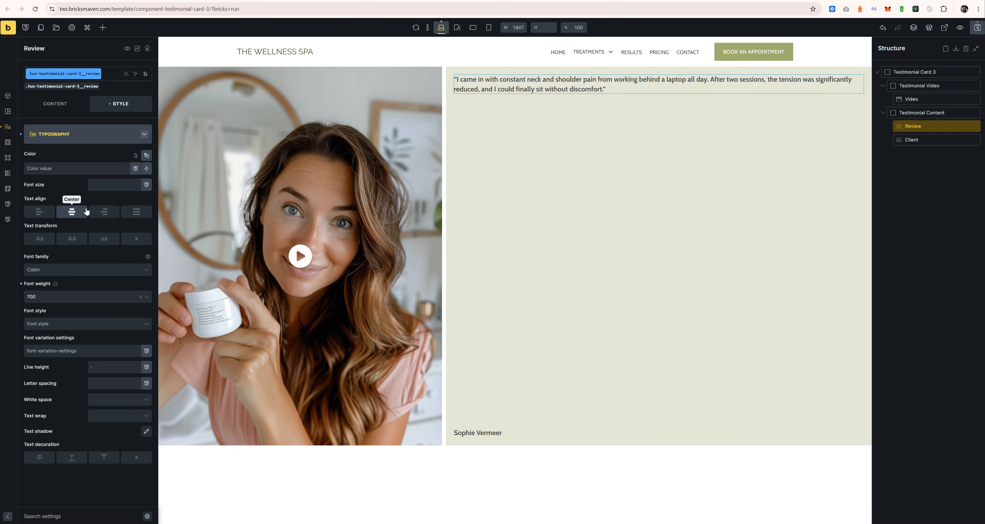
{"action": "left_click", "coordinate": [102, 189]}
{"action": "type", "text": "text0"}
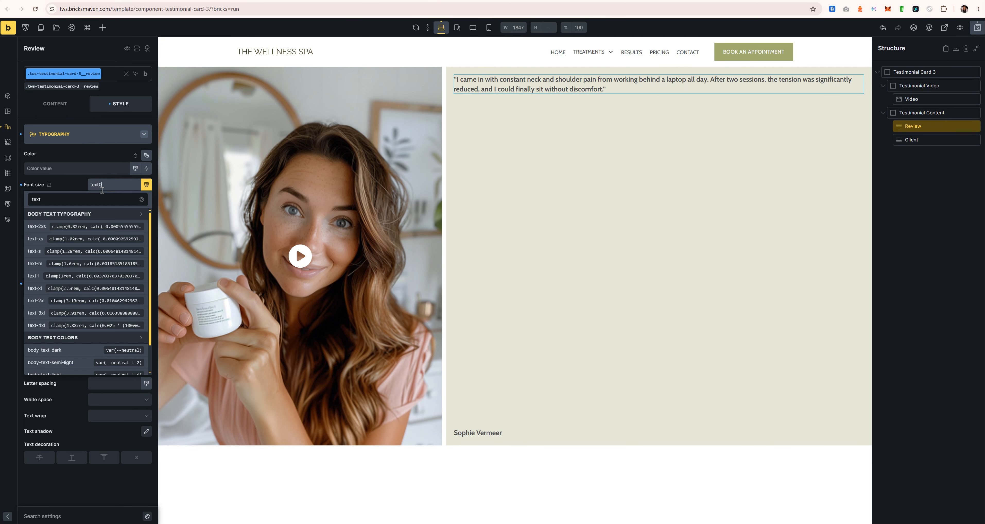
{"action": "type", "text": "l"}
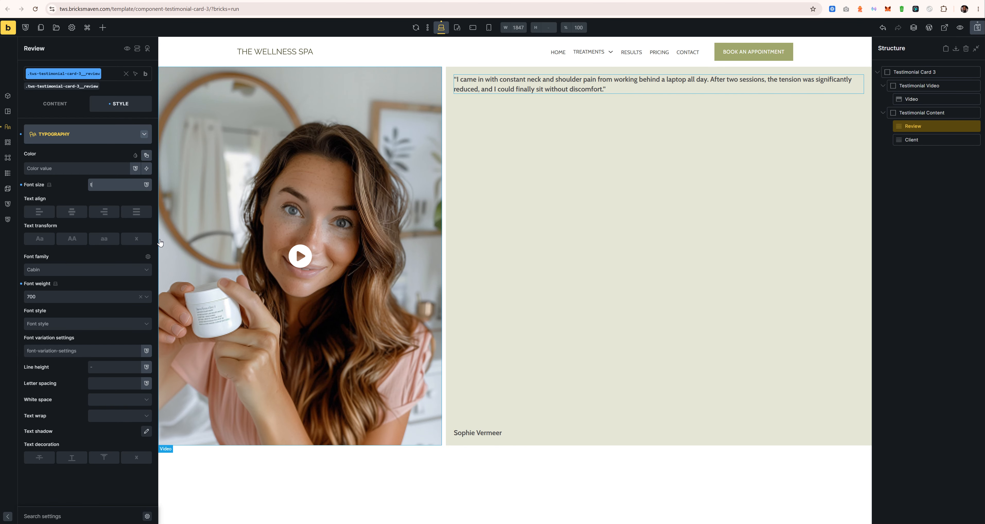
{"action": "key", "text": "BackSpace"}
{"action": "key", "text": "BackSpace"}
{"action": "left_click", "coordinate": [54, 275]}
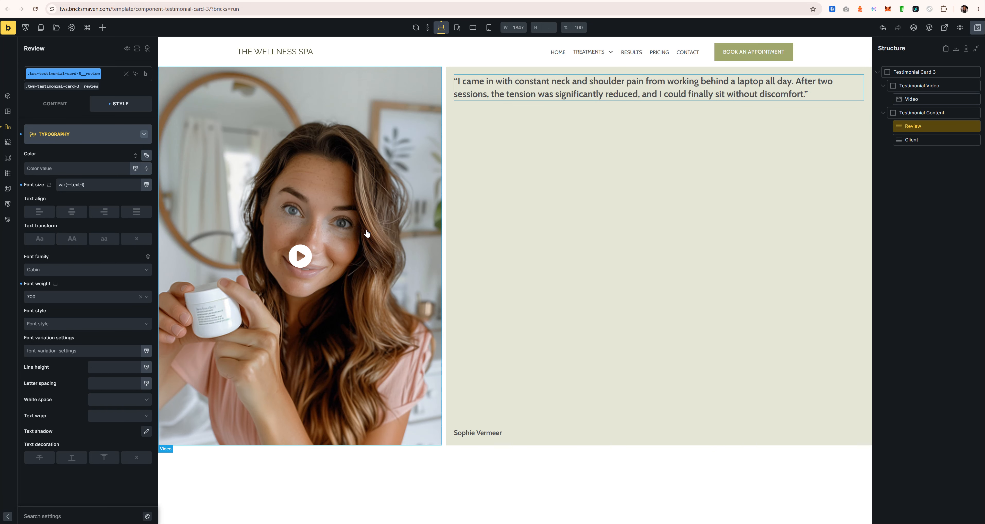
{"action": "left_click", "coordinate": [935, 85]}
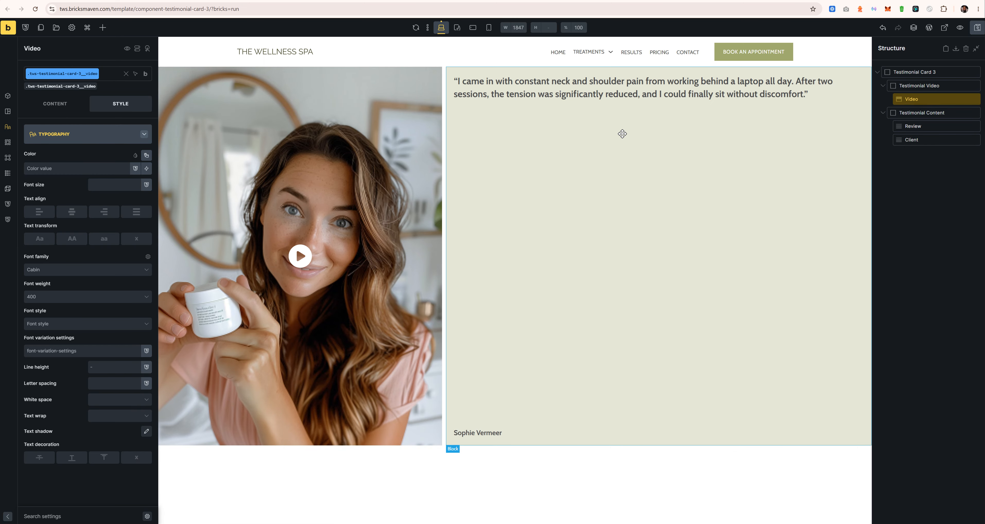
Step: Give the video's overlay a var(--primary-t-8) background colour from the palette and save
{"action": "left_click", "coordinate": [52, 138]}
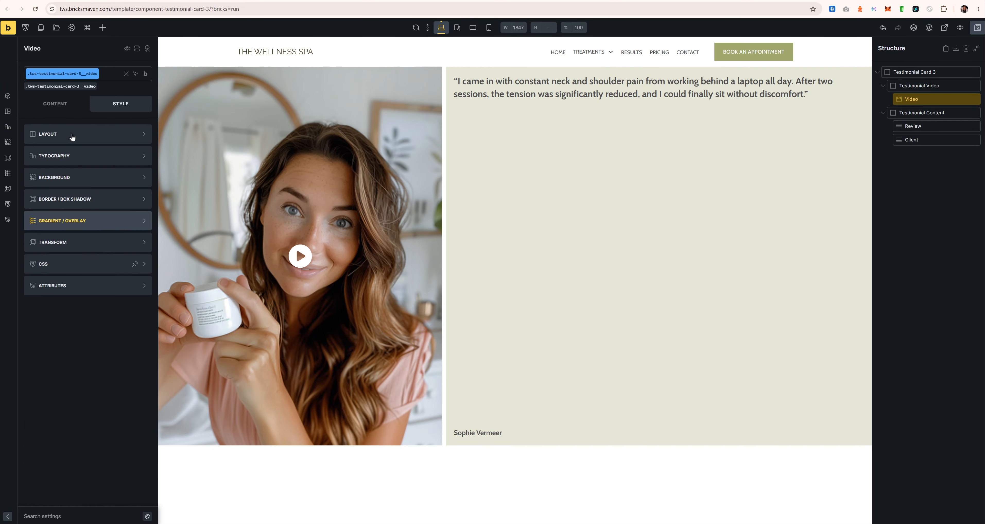
{"action": "left_click", "coordinate": [54, 103]}
{"action": "scroll", "coordinate": [80, 368], "scroll_direction": "down", "scroll_amount": 5}
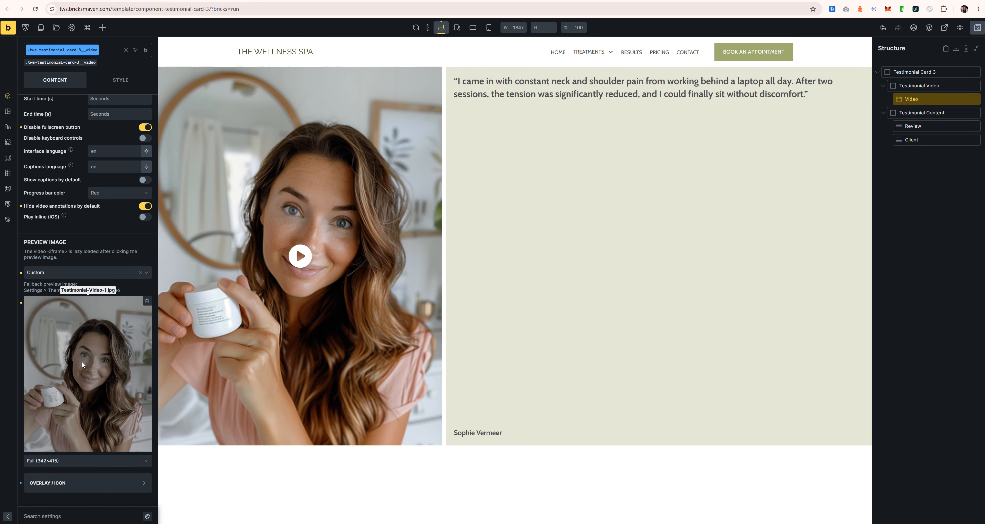
{"action": "scroll", "coordinate": [91, 422], "scroll_direction": "down", "scroll_amount": 4}
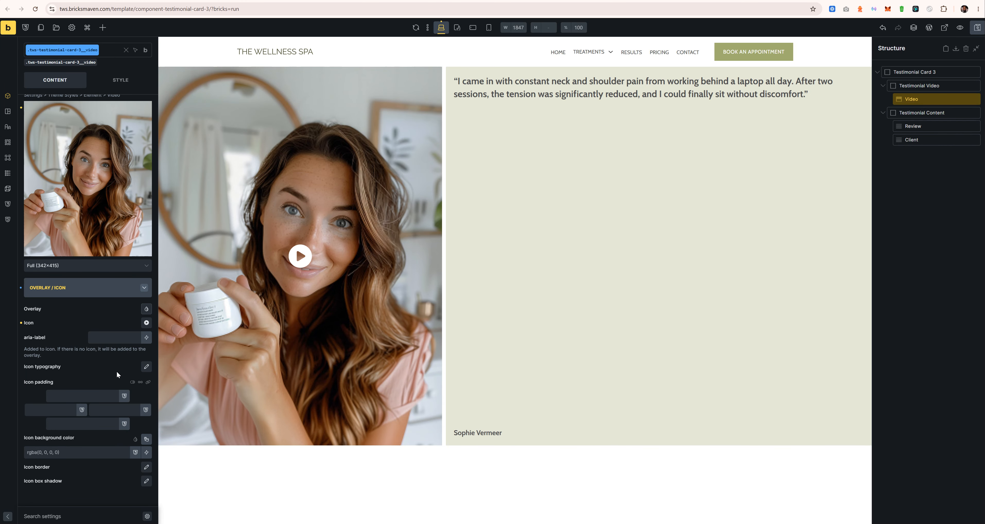
{"action": "left_click", "coordinate": [145, 309]}
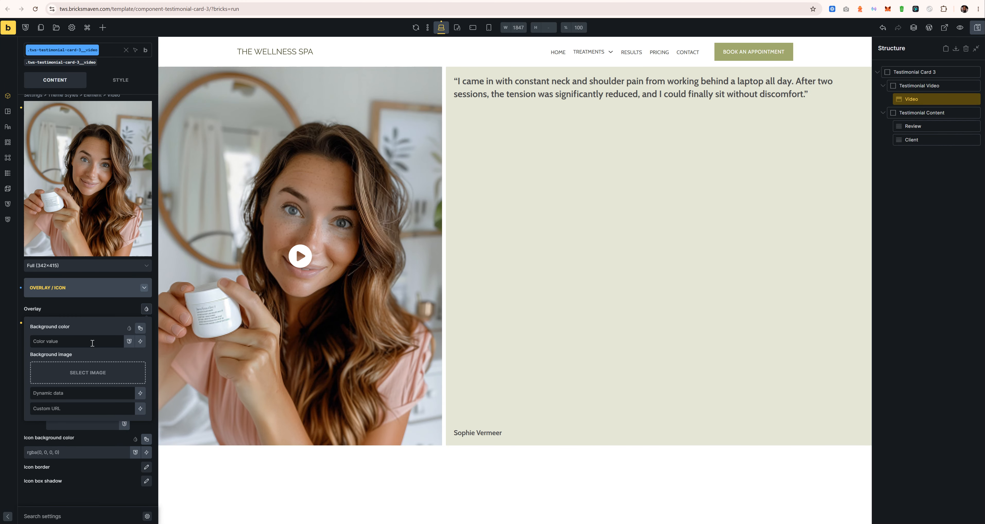
{"action": "left_click", "coordinate": [141, 327]}
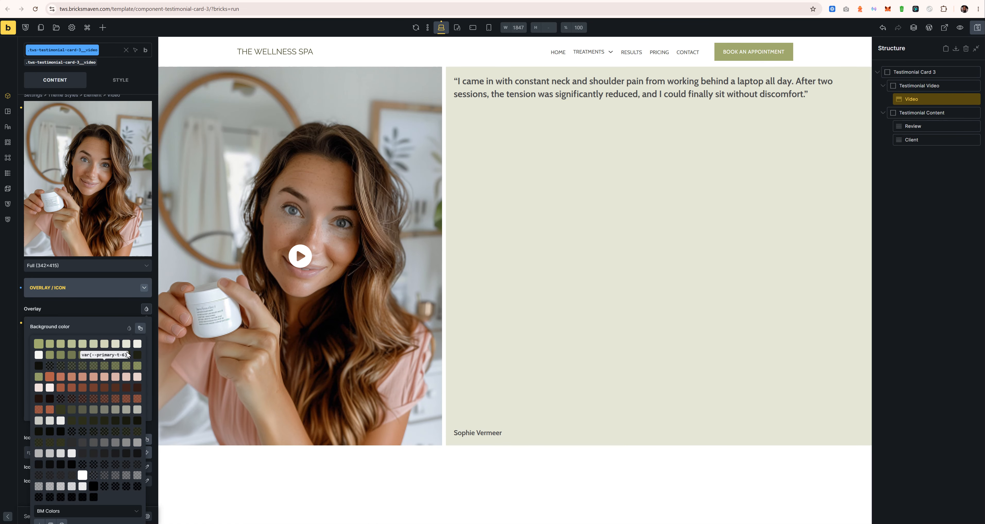
{"action": "left_click", "coordinate": [126, 366]}
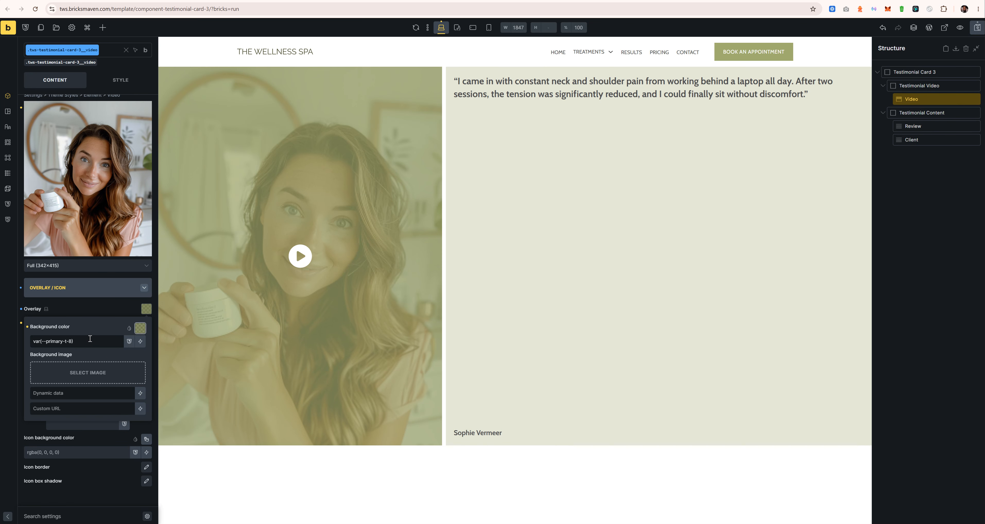
{"action": "left_click", "coordinate": [86, 309]}
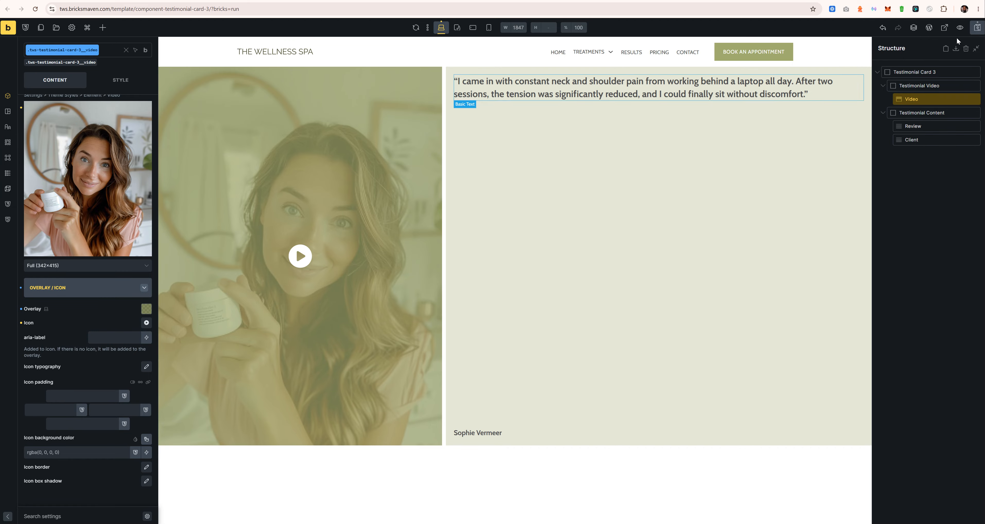
{"action": "left_click", "coordinate": [977, 27]}
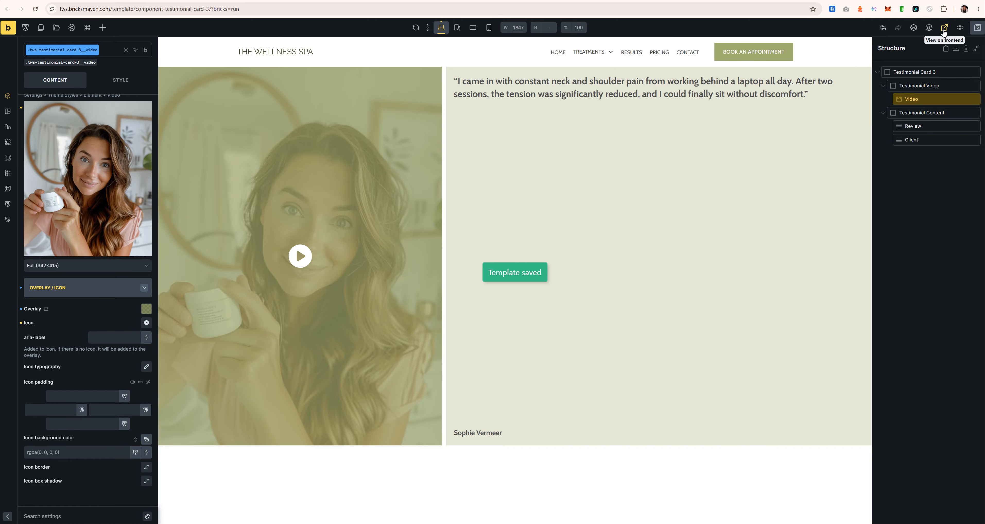
Step: Open the live frontend and inspect the video overlay element in Chrome DevTools
{"action": "left_click", "coordinate": [944, 27]}
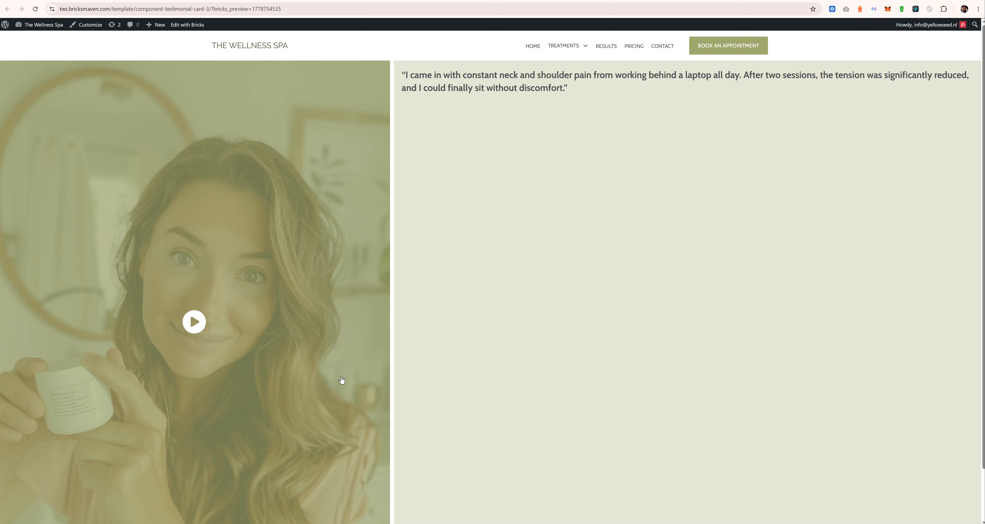
{"action": "key", "text": "ctrl+shift+i"}
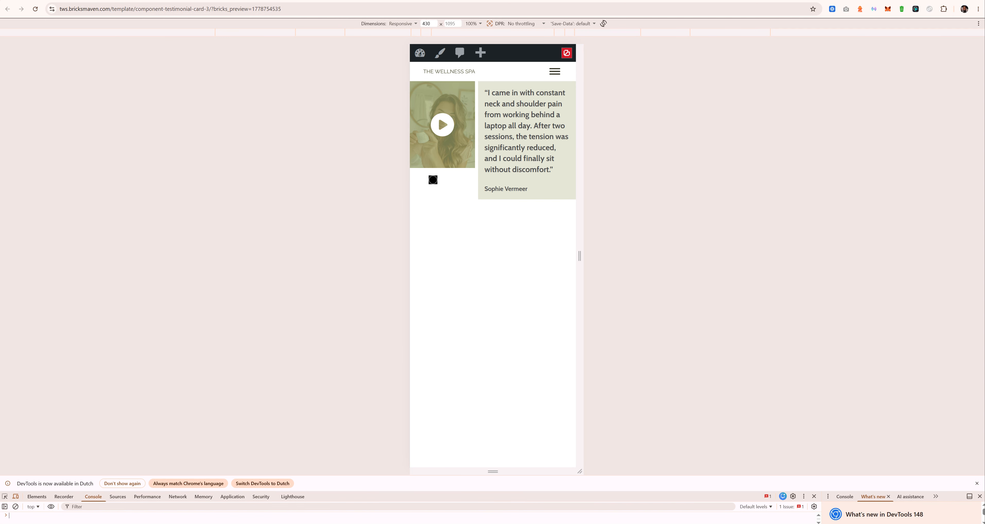
{"action": "left_click", "coordinate": [5, 496]}
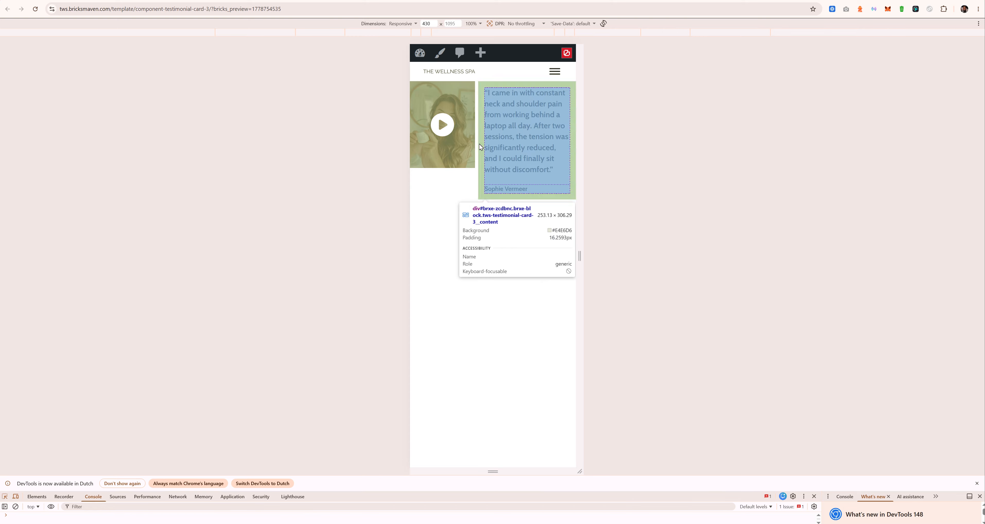
{"action": "left_click", "coordinate": [466, 150]}
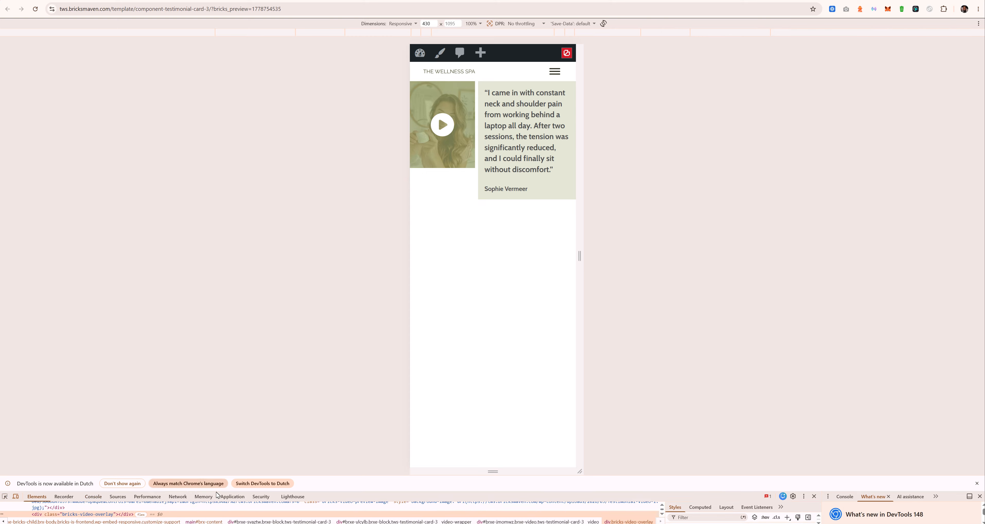
{"action": "left_click_drag", "start_coordinate": [450, 484], "coordinate": [476, 264]}
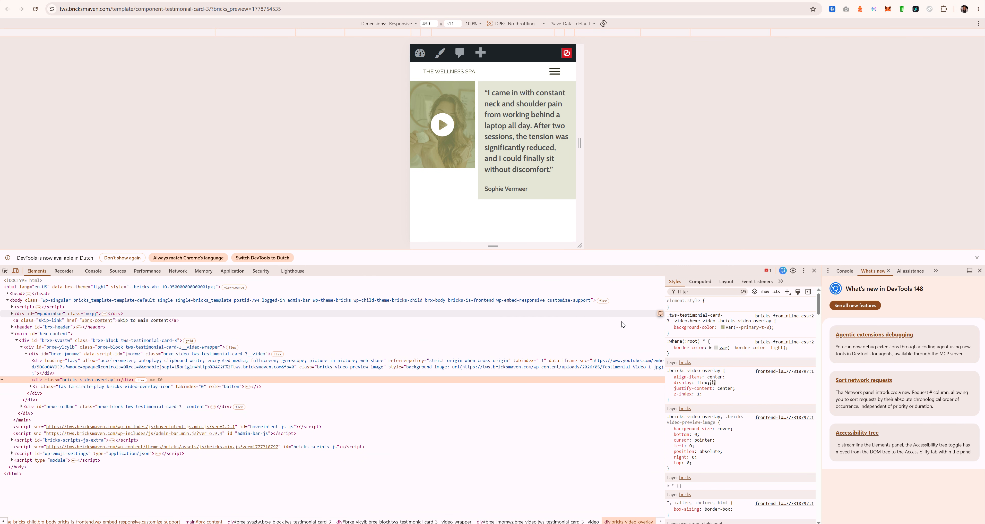
Step: Change the overlay rule's background-color property to plain background
{"action": "left_click_drag", "start_coordinate": [715, 321], "coordinate": [772, 322]}
{"action": "left_click", "coordinate": [757, 332]}
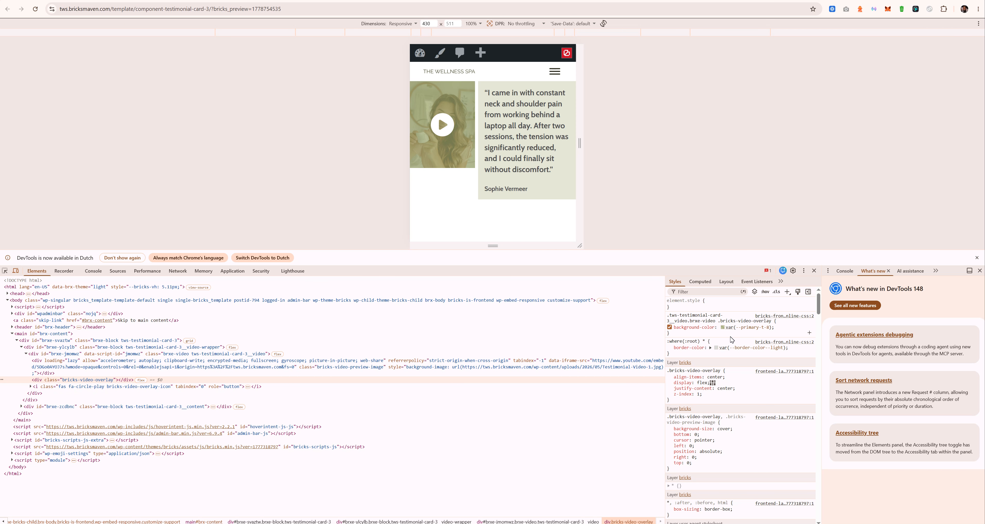
{"action": "left_click", "coordinate": [710, 328]}
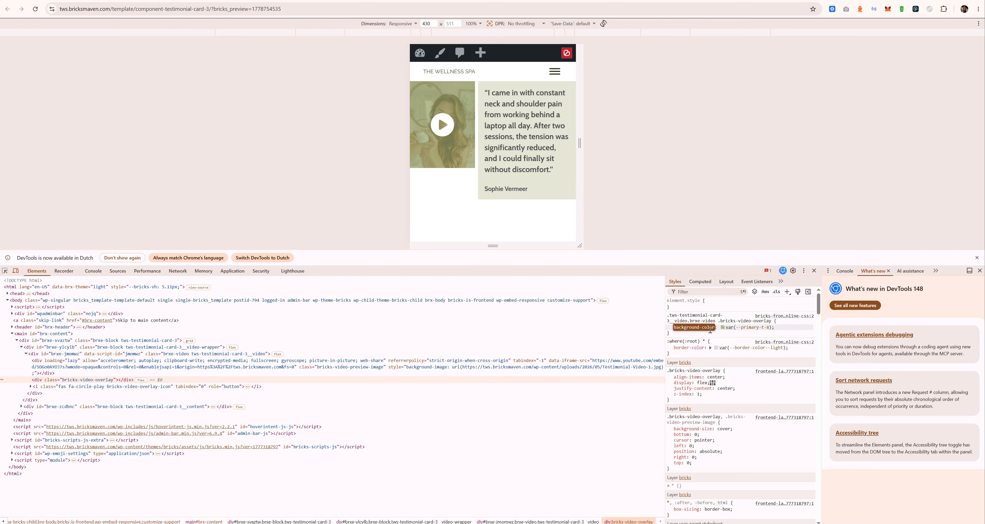
{"action": "key", "text": "BackSpace"}
{"action": "key", "text": "BackSpace"}
{"action": "key", "text": "BackSpace"}
{"action": "key", "text": "BackSpace"}
{"action": "key", "text": "BackSpace"}
{"action": "key", "text": "BackSpace"}
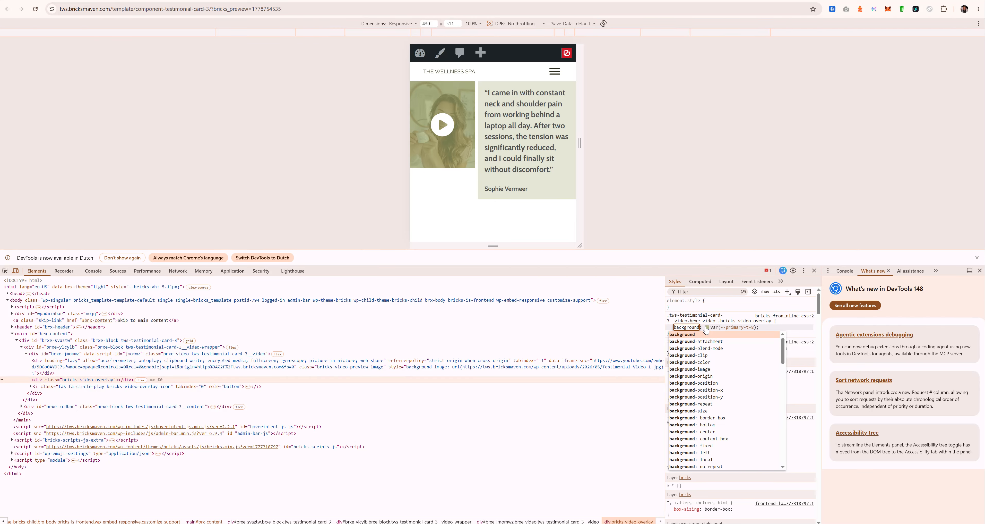
{"action": "left_click", "coordinate": [706, 329]}
{"action": "left_click", "coordinate": [735, 327]}
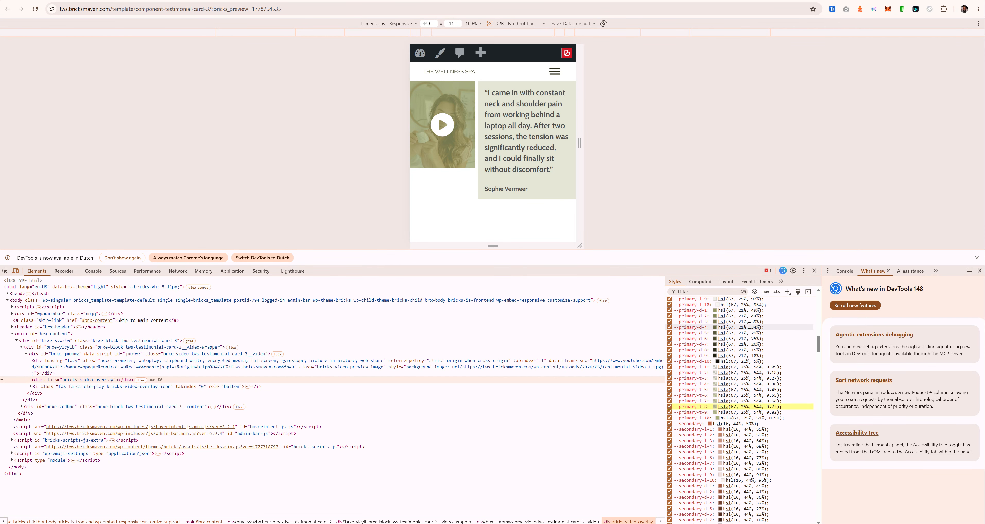
{"action": "scroll", "coordinate": [747, 325], "scroll_direction": "up", "scroll_amount": 12}
{"action": "scroll", "coordinate": [746, 318], "scroll_direction": "up", "scroll_amount": 1}
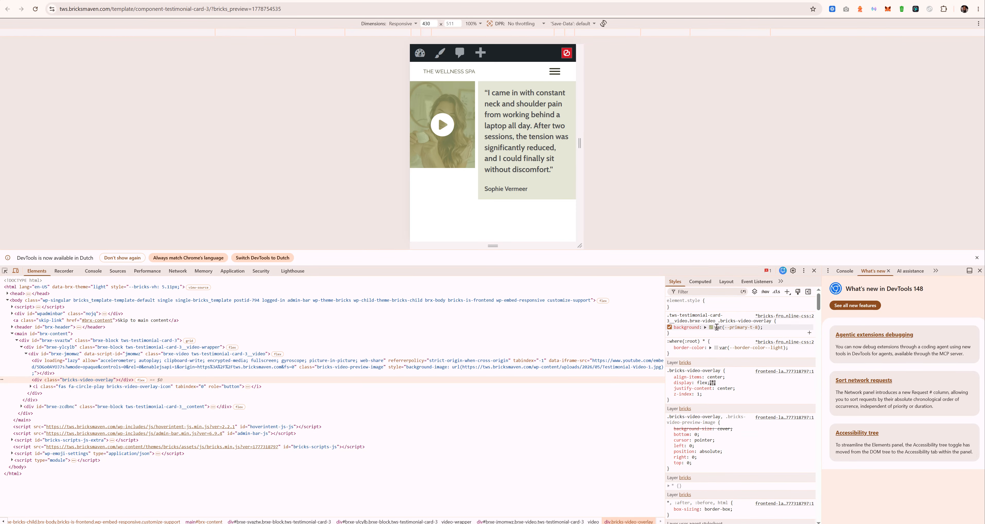
Step: Set the overlay background to linear-gradient(45deg, black, transparent) and select the rule to copy
{"action": "left_click", "coordinate": [738, 327]}
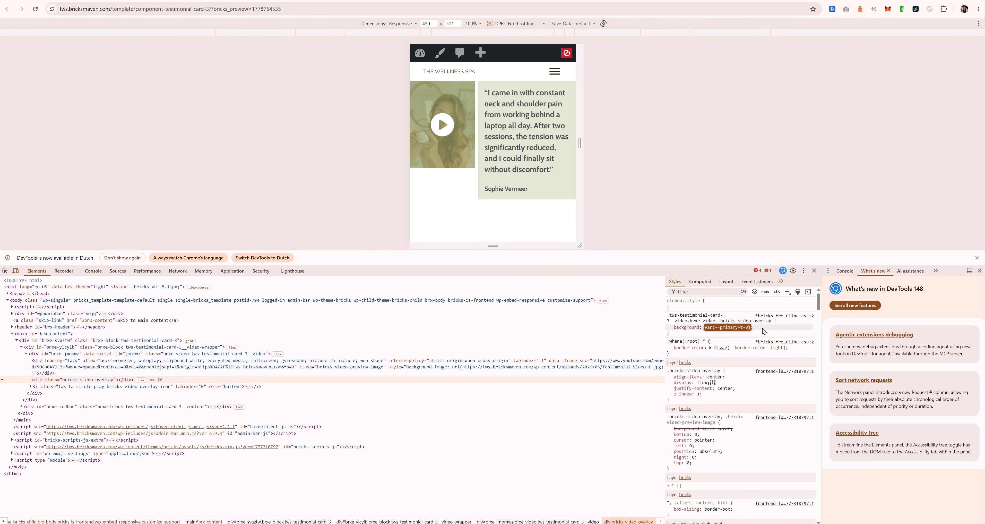
{"action": "type", "text": "linear"}
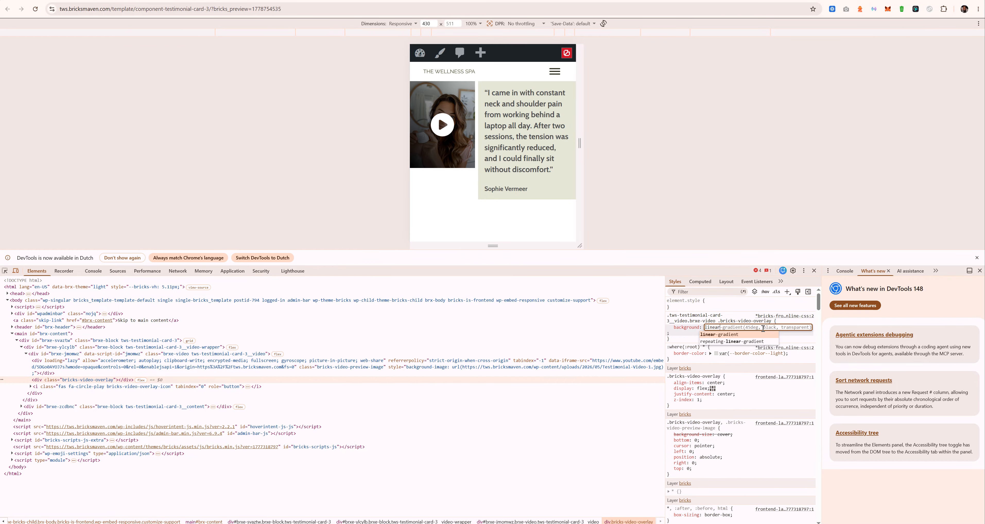
{"action": "key", "text": "Tab"}
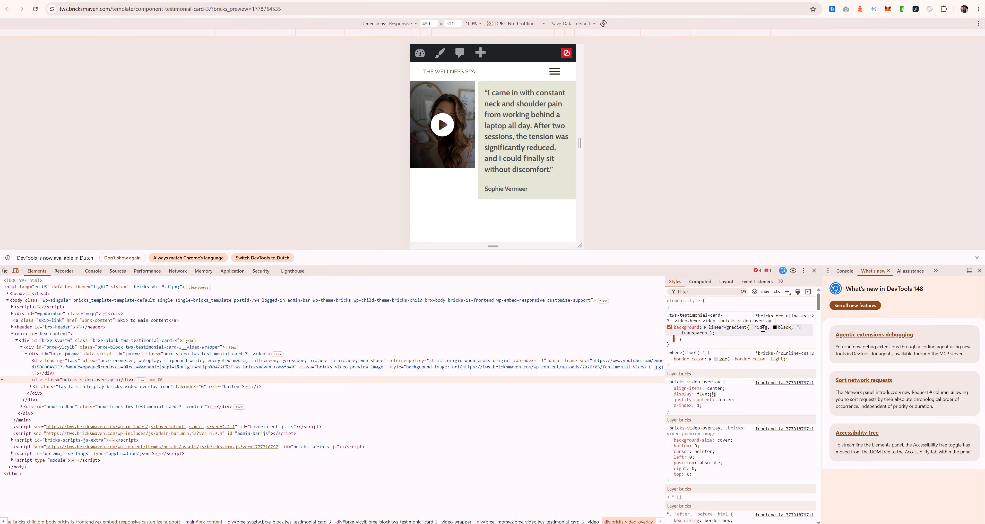
{"action": "left_click", "coordinate": [666, 314]}
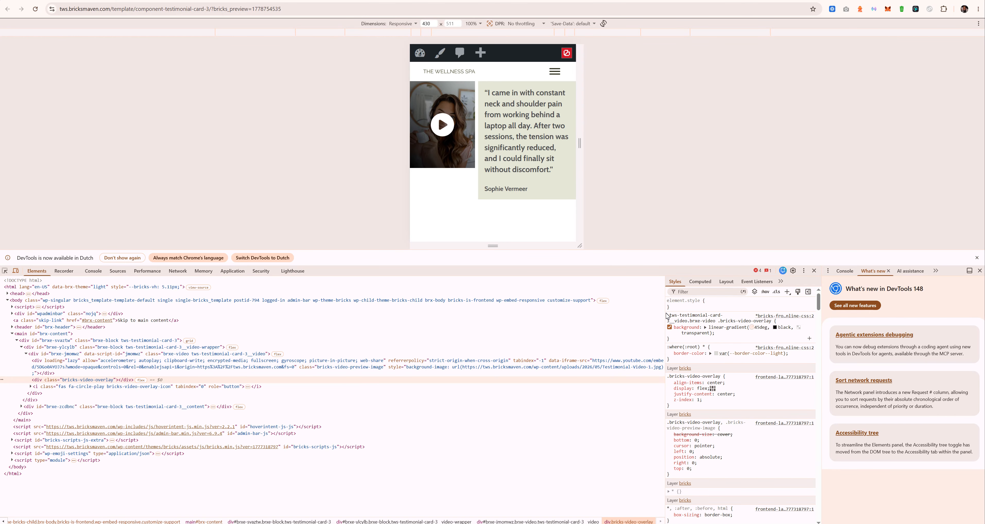
{"action": "left_click_drag", "start_coordinate": [673, 340], "coordinate": [667, 317]}
{"action": "key", "text": "ctrl+c"}
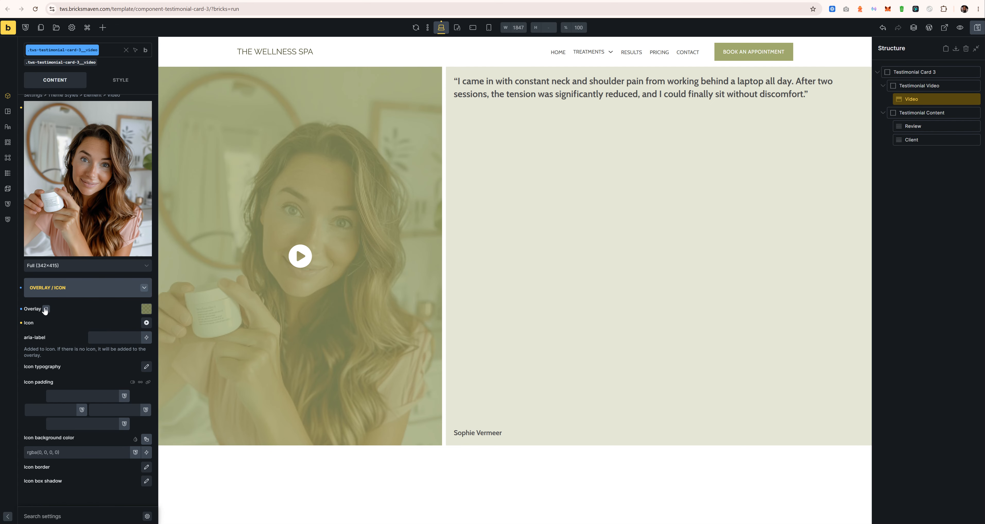
Step: Clear the video's green overlay colour and paste the gradient rule into its Custom CSS
{"action": "left_click", "coordinate": [21, 309]}
{"action": "scroll", "coordinate": [35, 309], "scroll_direction": "up", "scroll_amount": 5}
{"action": "left_click", "coordinate": [120, 104]}
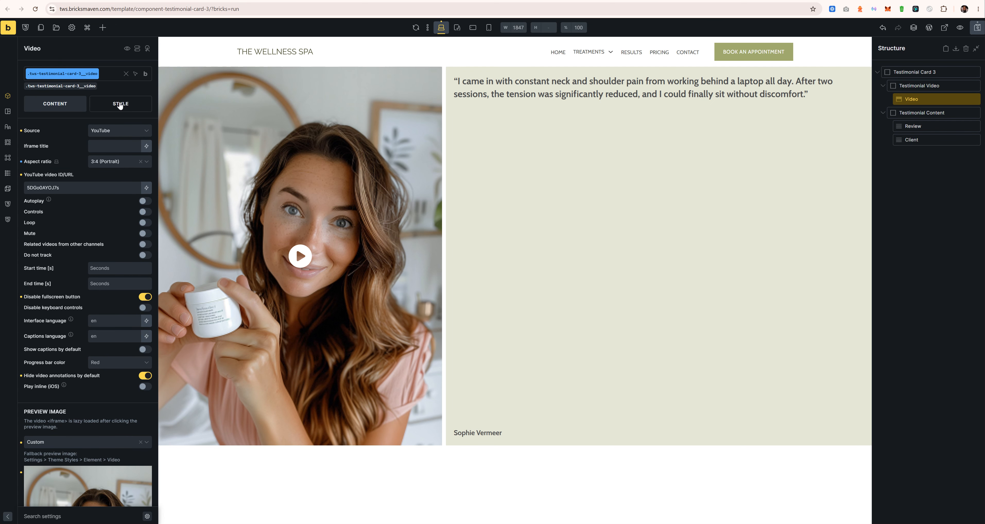
{"action": "left_click", "coordinate": [78, 281]}
{"action": "left_click", "coordinate": [126, 214]}
{"action": "key", "text": "ctrl+v"}
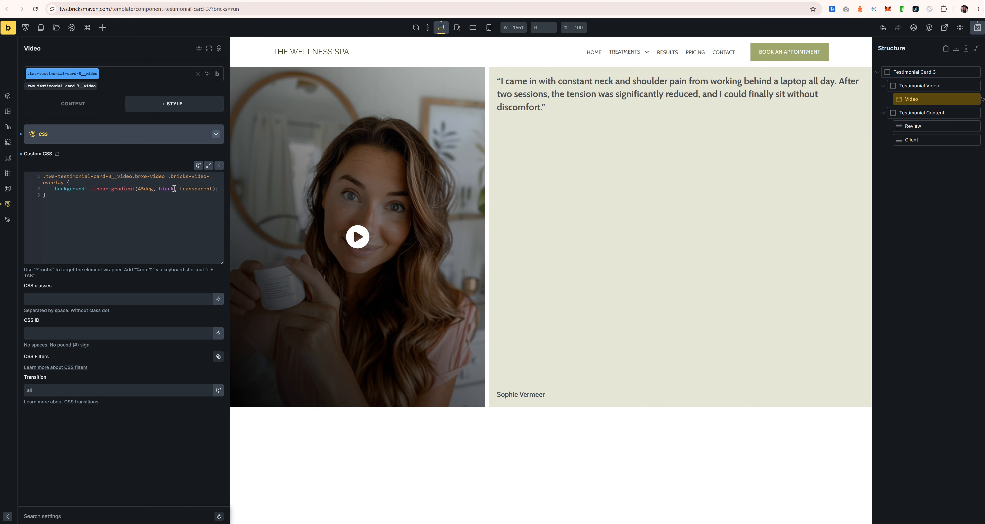
Step: Try different gradient angles in the rule: 90, 45, 180 and a minus sign
{"action": "left_click_drag", "start_coordinate": [144, 190], "coordinate": [139, 190]}
{"action": "type", "text": "90"}
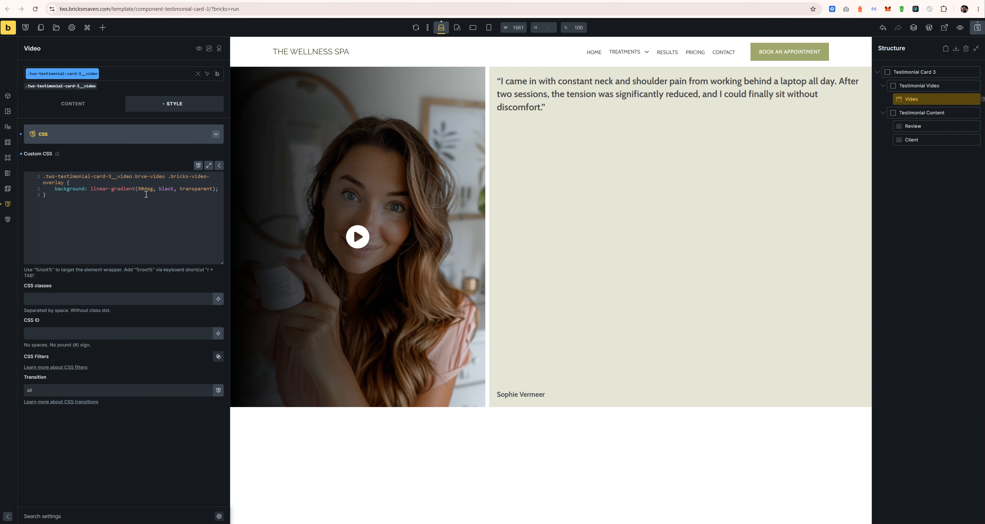
{"action": "type", "text": "-"}
{"action": "key", "text": "Right"}
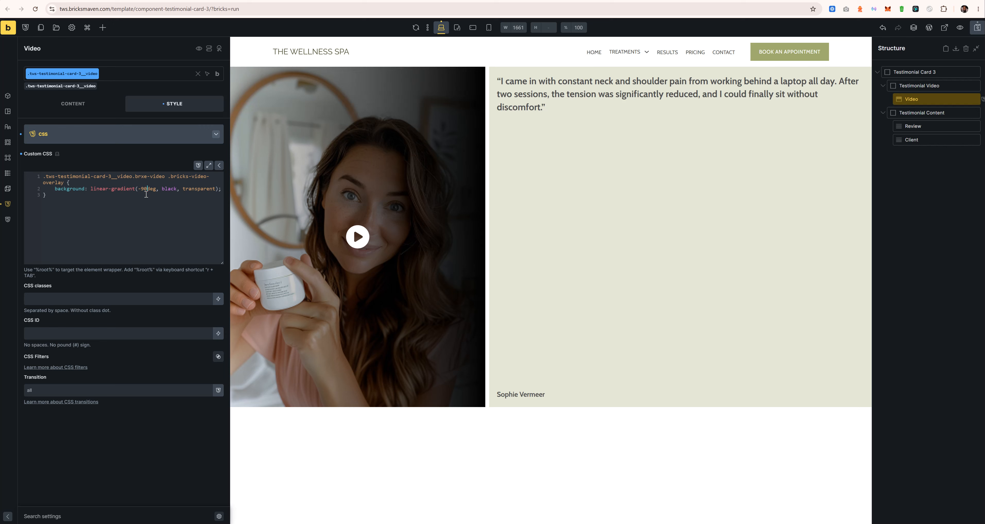
{"action": "key", "text": "BackSpace"}
{"action": "key", "text": "BackSpace"}
{"action": "type", "text": "45"}
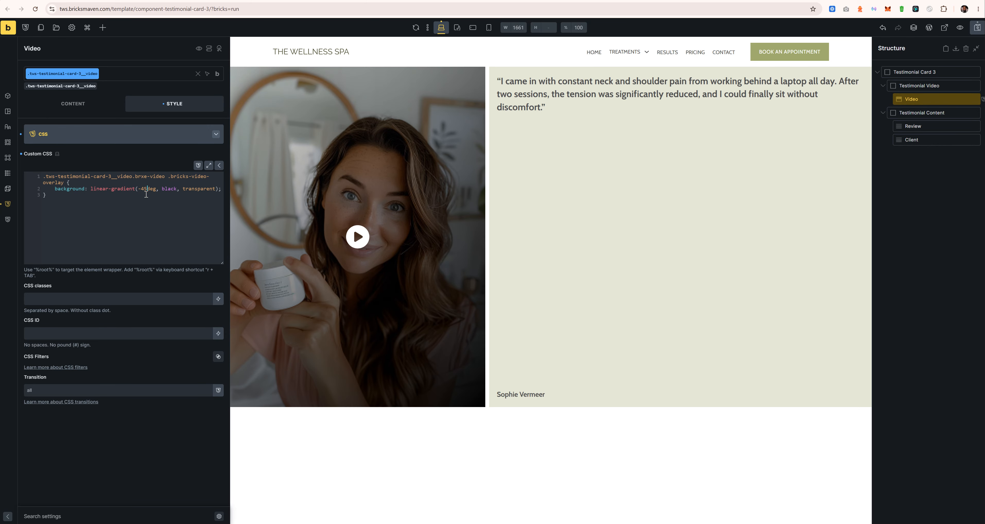
{"action": "key", "text": "BackSpace"}
{"action": "key", "text": "BackSpace"}
{"action": "type", "text": "180"}
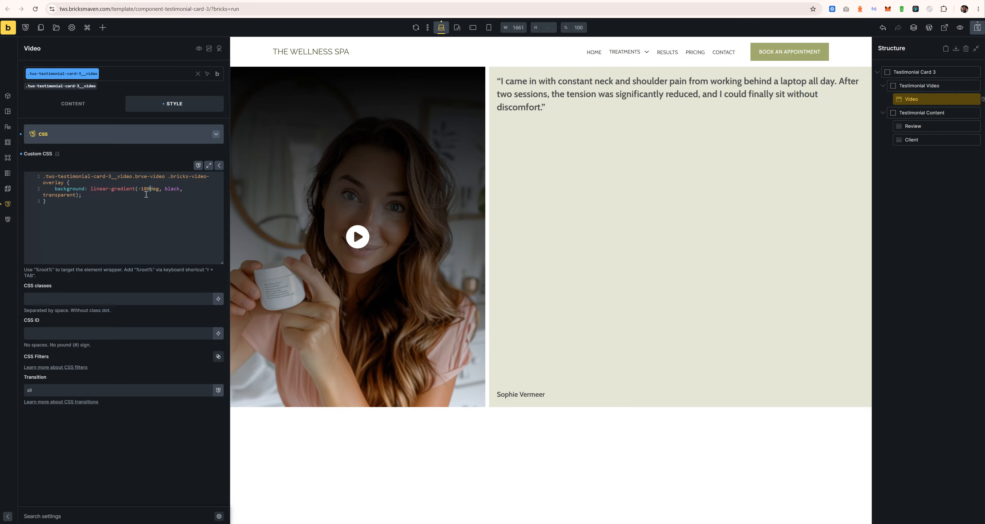
{"action": "key", "text": "Left"}
{"action": "key", "text": "Left"}
{"action": "key", "text": "Left"}
{"action": "key", "text": "BackSpace"}
{"action": "type", "text": "-"}
{"action": "key", "text": "BackSpace"}
{"action": "key", "text": "BackSpace"}
{"action": "key", "text": "BackSpace"}
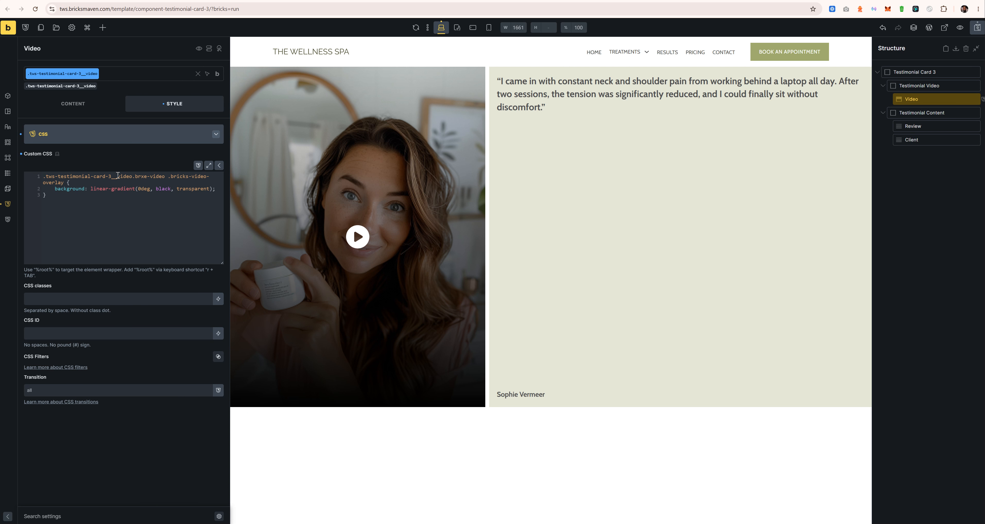
Step: Delete the angle argument so the gradient runs top to bottom
{"action": "left_click_drag", "start_coordinate": [152, 190], "coordinate": [140, 190]}
{"action": "key", "text": "BackSpace"}
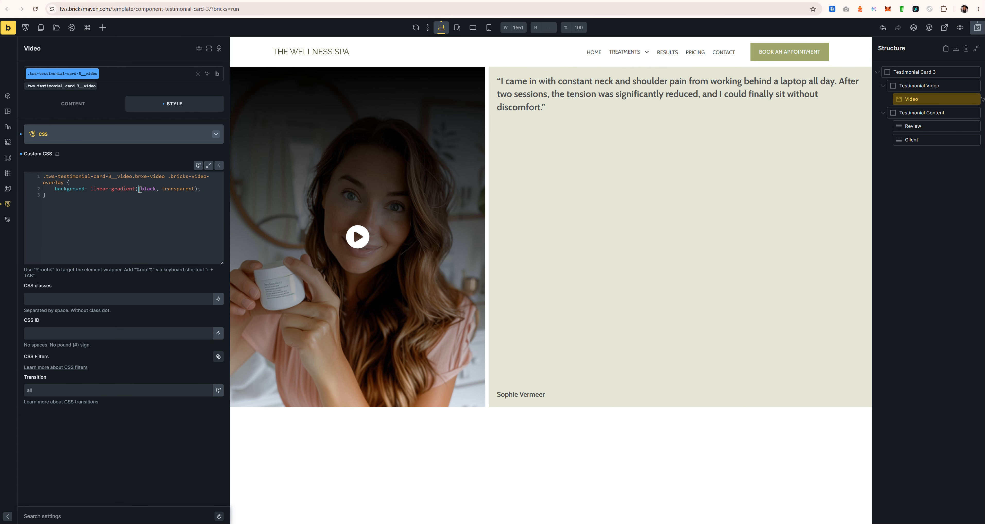
{"action": "key", "text": "BackSpace"}
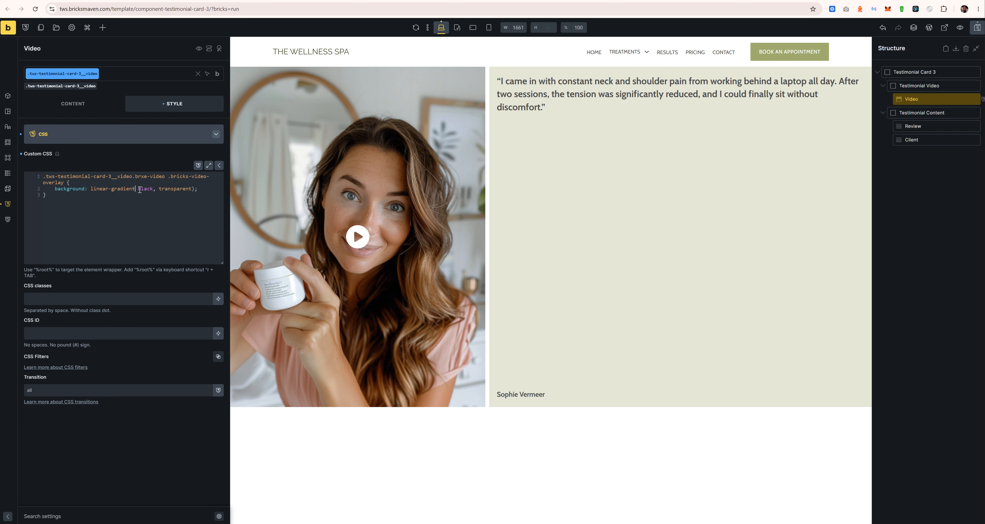
{"action": "type", "text": "("}
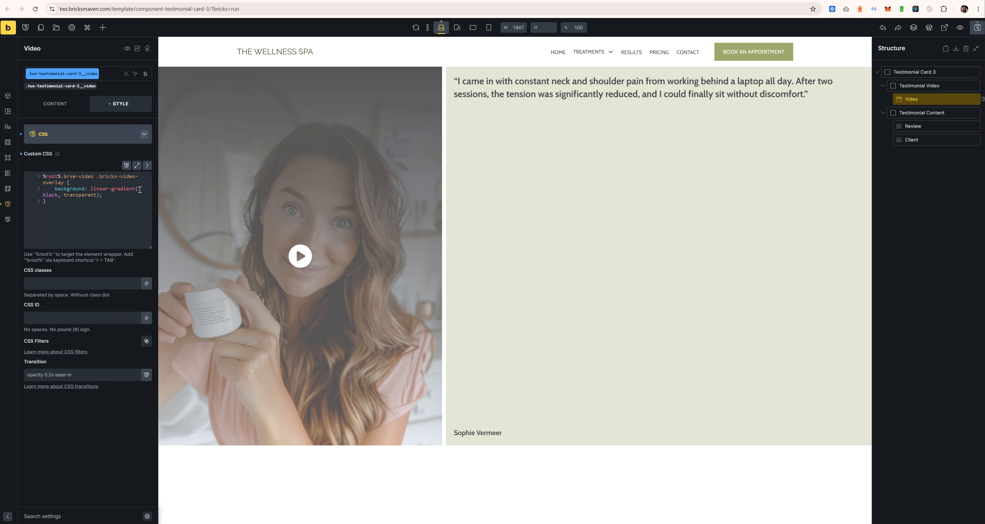
Step: Make the first colour transparent and start the second colour as var()
{"action": "left_click", "coordinate": [79, 199]}
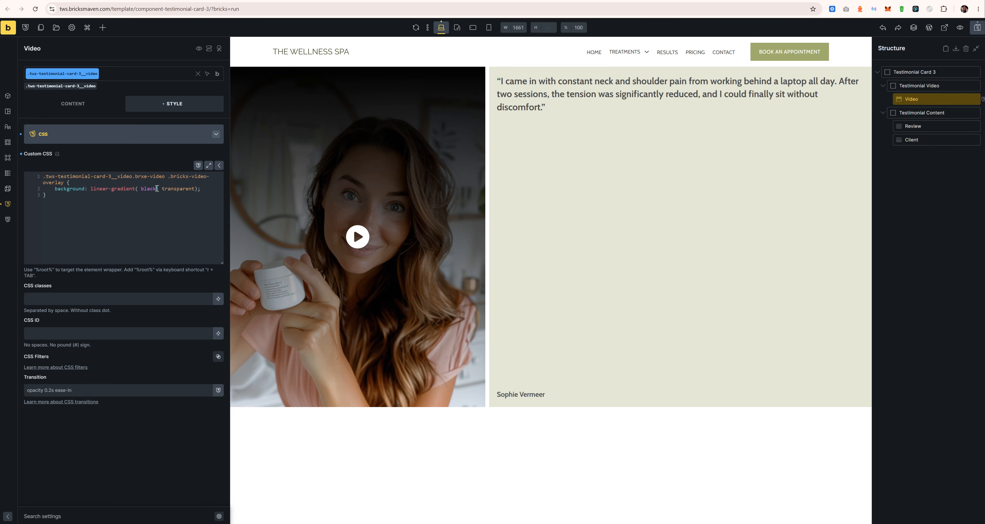
{"action": "mouse_move", "coordinate": [157, 189]}
{"action": "left_mouse_down"}
{"action": "mouse_move", "coordinate": [142, 188]}
{"action": "mouse_move", "coordinate": [191, 188]}
{"action": "mouse_move", "coordinate": [162, 189]}
{"action": "left_mouse_up"}
{"action": "key", "text": "ctrl+c"}
{"action": "double_click", "coordinate": [151, 189]}
{"action": "key", "text": "ctrl+v"}
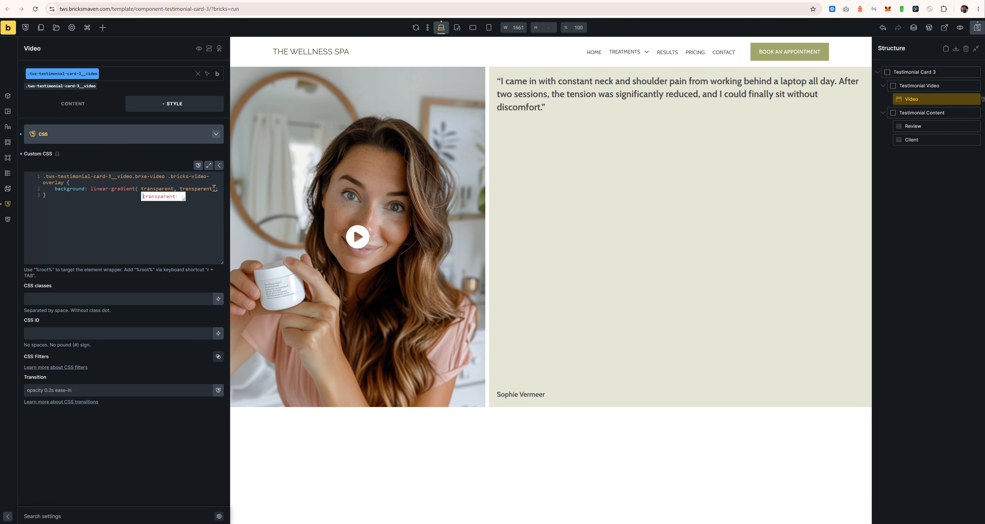
{"action": "left_click_drag", "start_coordinate": [214, 187], "coordinate": [179, 188]}
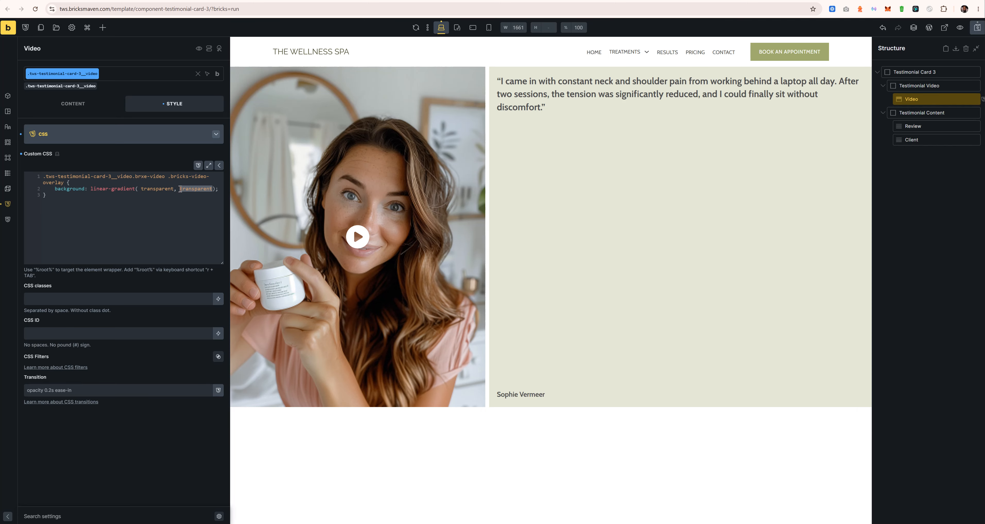
{"action": "type", "text": "var(--"}
{"action": "key", "text": "alt+Tab"}
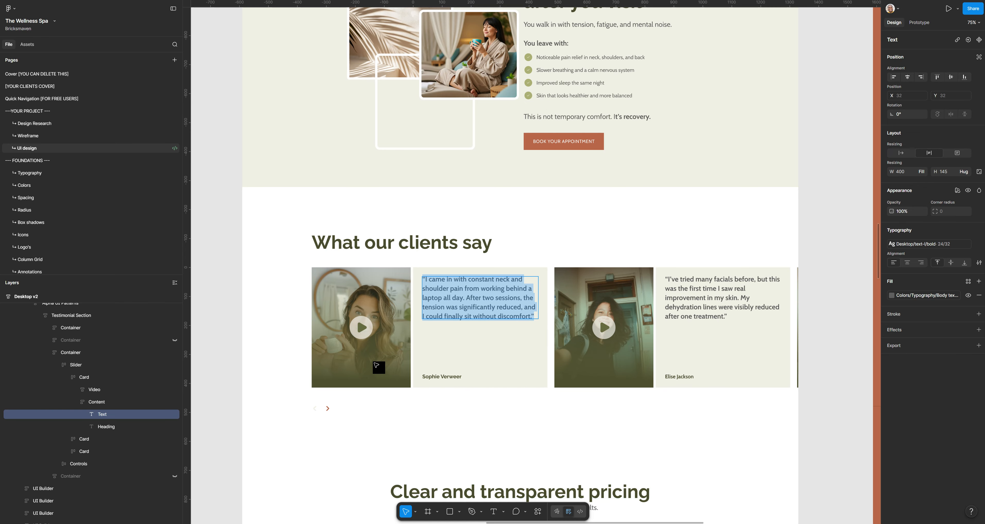
Step: Look up the Figma video frame's linear gradient; its 94% stop colour is 4D502F
{"action": "key", "text": "Escape"}
{"action": "left_click", "coordinate": [376, 364]}
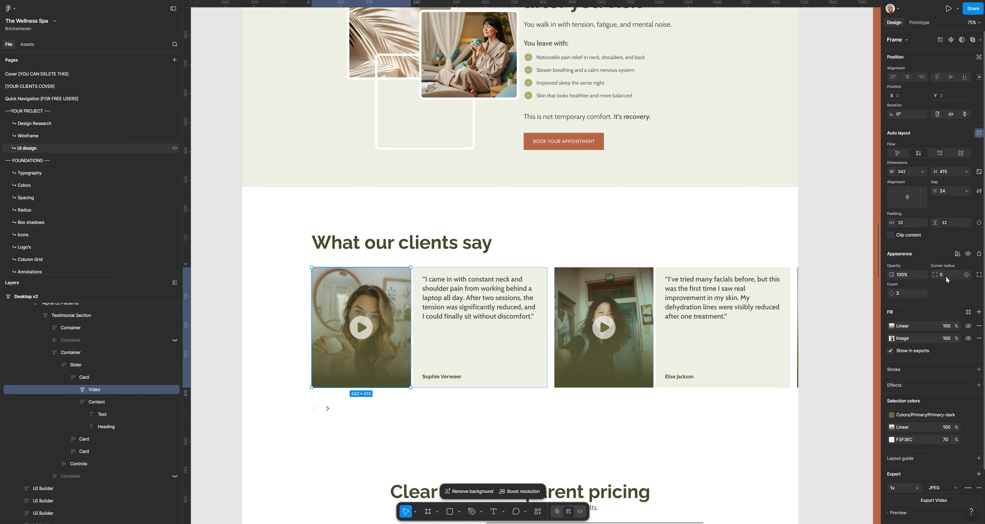
{"action": "left_click", "coordinate": [892, 325]}
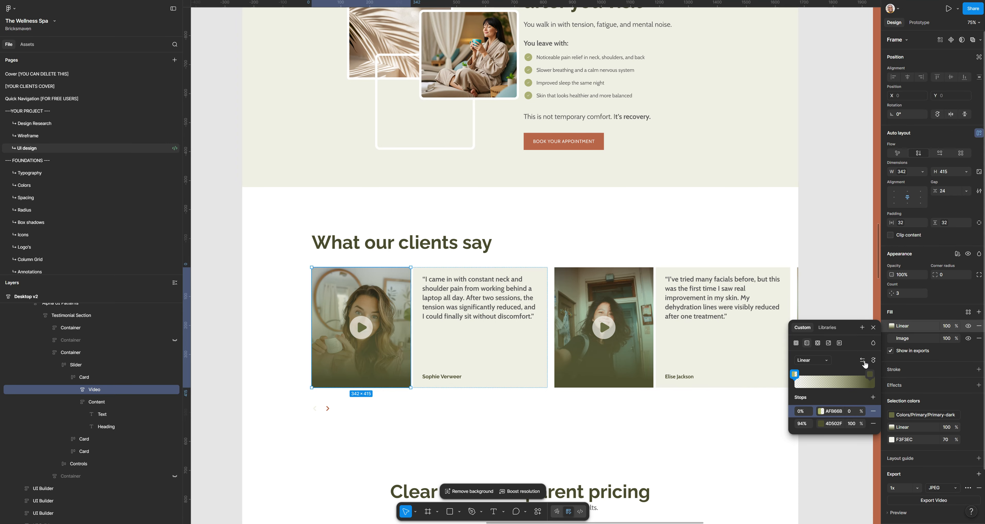
{"action": "left_click", "coordinate": [833, 423]}
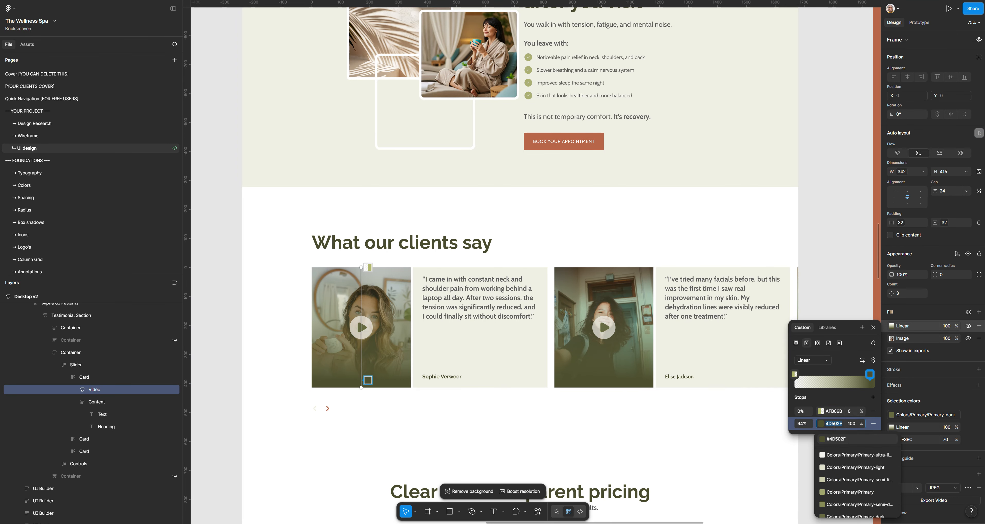
{"action": "left_click", "coordinate": [857, 351]}
{"action": "left_click", "coordinate": [841, 424]}
{"action": "key", "text": "alt+Tab"}
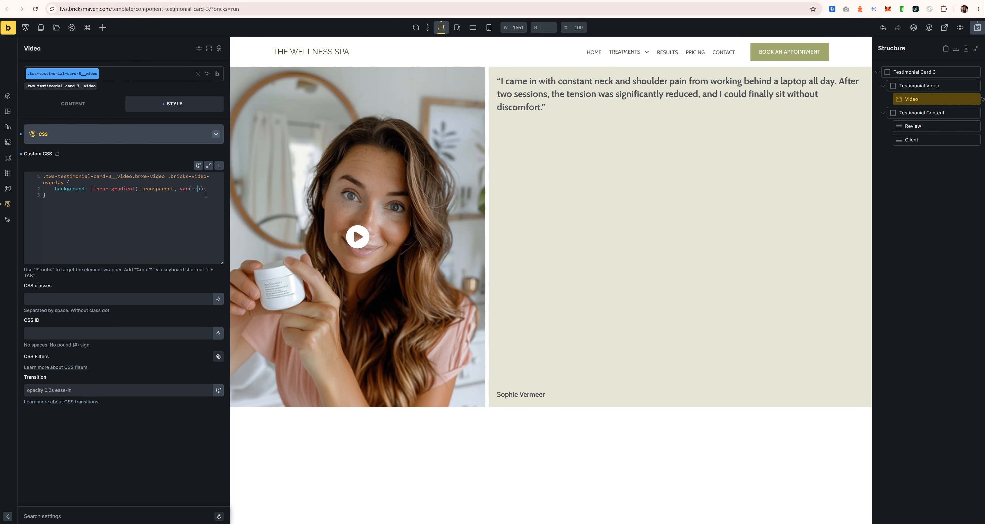
Step: Set the gradient's end colour to var(--primary-d-5), then try shades 8, 7 and 9
{"action": "type", "text": "primary-d"}
{"action": "type", "text": "-5"}
{"action": "key", "text": "BackSpace"}
{"action": "type", "text": "8"}
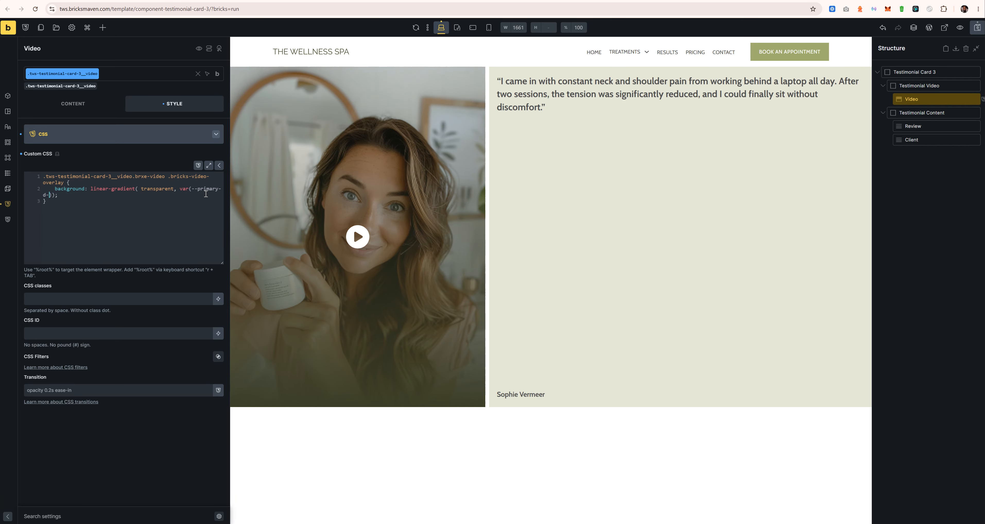
{"action": "key", "text": "BackSpace"}
{"action": "type", "text": "7"}
{"action": "key", "text": "BackSpace"}
{"action": "type", "text": "9"}
{"action": "type", "text": "8"}
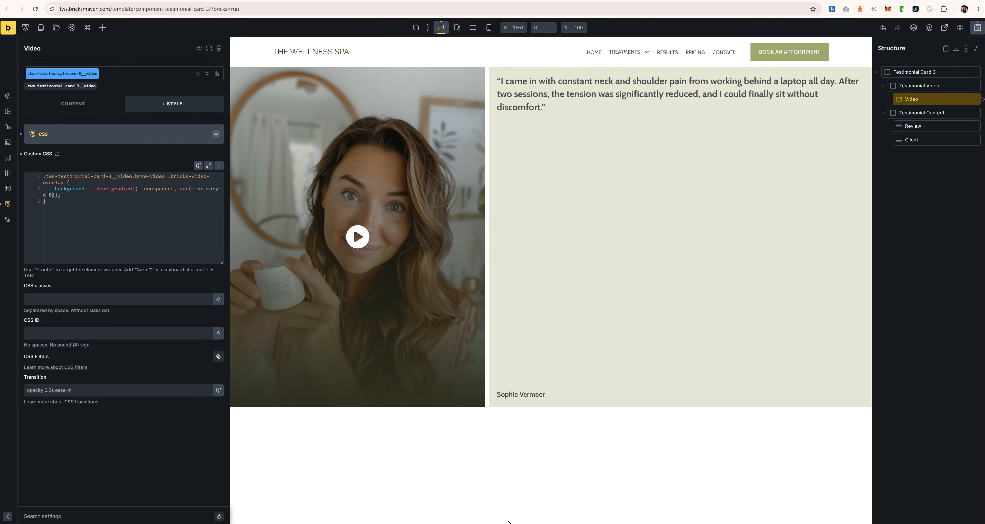
{"action": "mouse_move", "coordinate": [427, 523]}
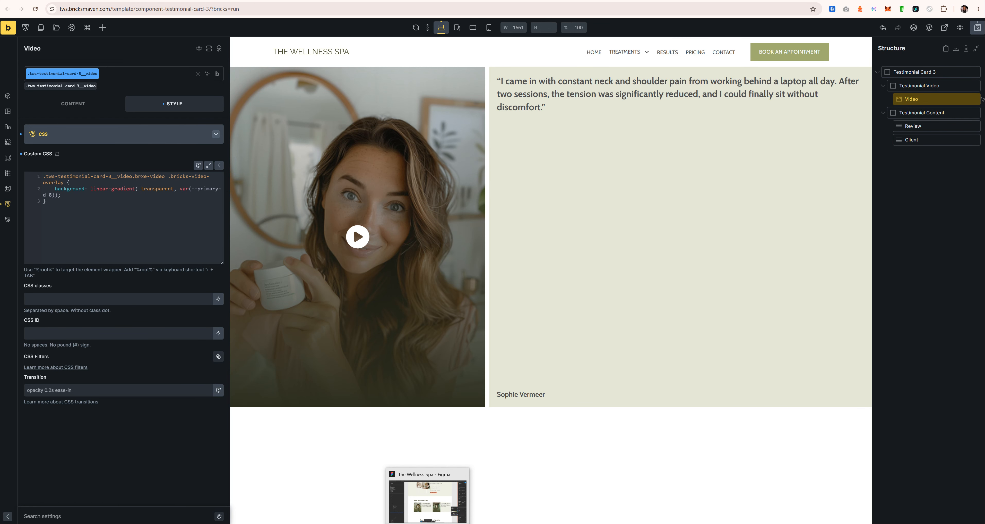
{"action": "left_click", "coordinate": [427, 498]}
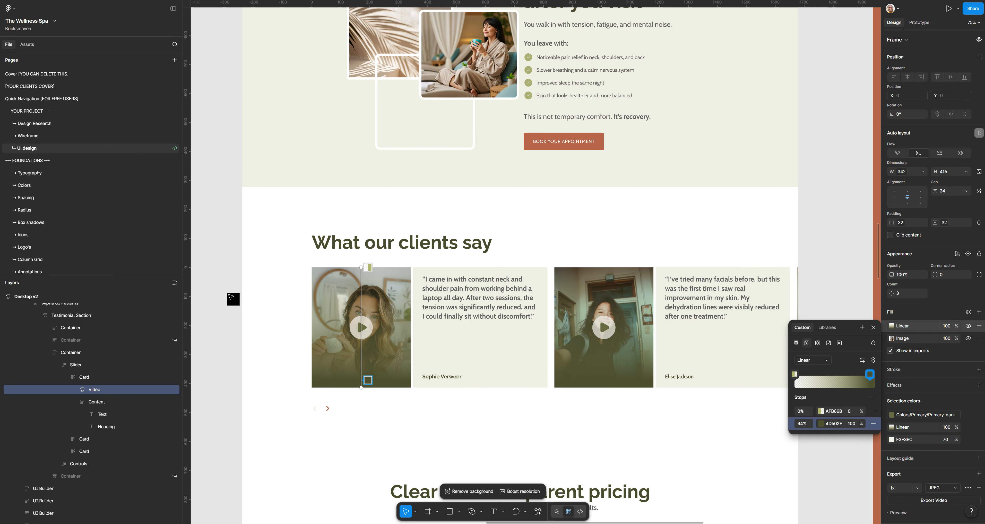
{"action": "key", "text": "Escape"}
{"action": "scroll", "coordinate": [363, 328], "scroll_direction": "up", "scroll_amount": 6}
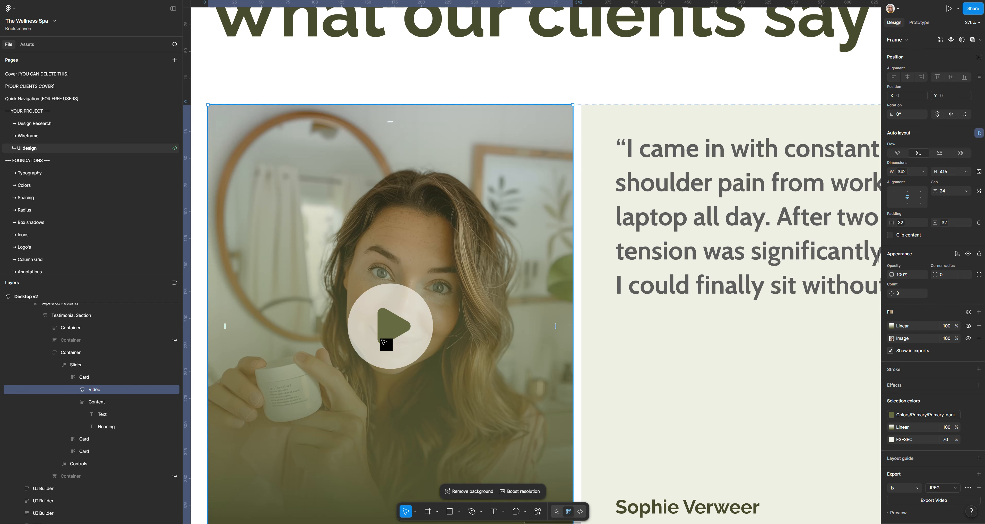
{"action": "double_click", "coordinate": [384, 335]}
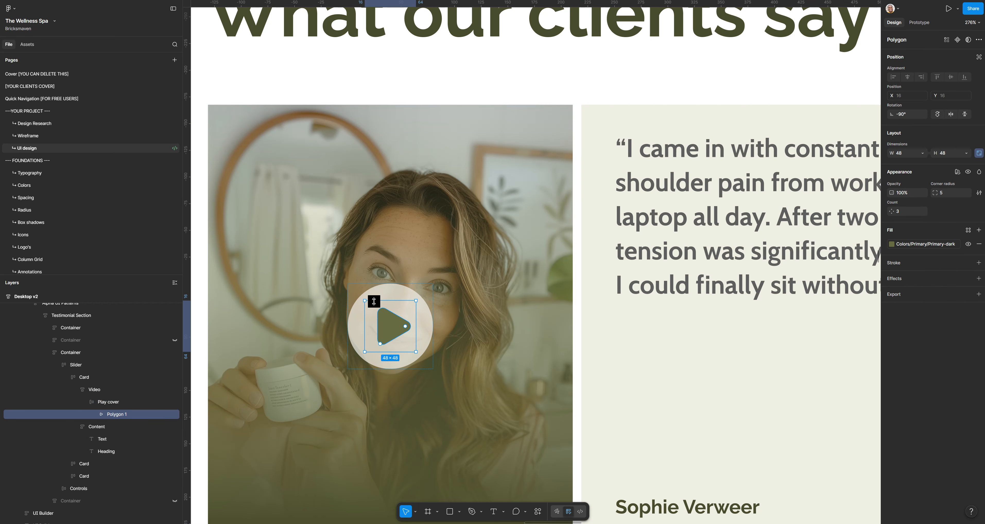
{"action": "left_click", "coordinate": [390, 296]}
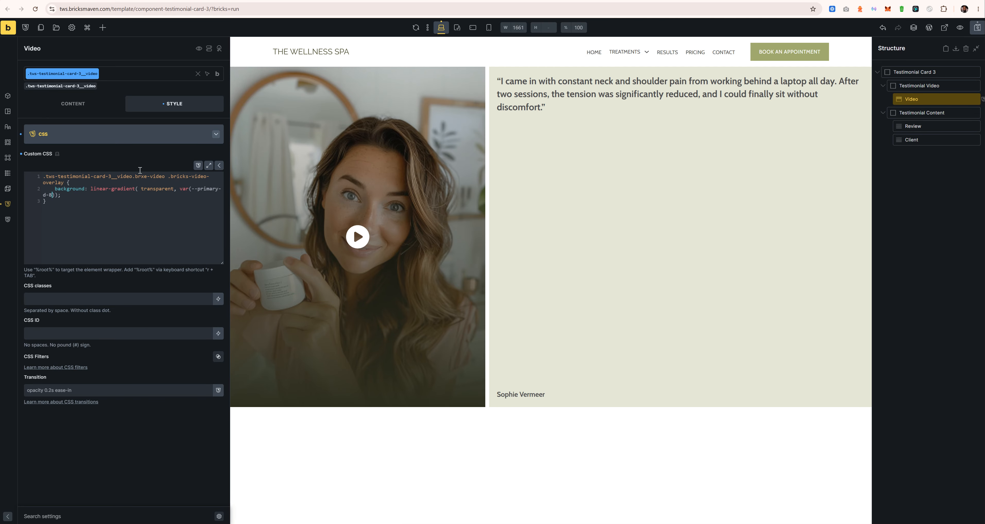
Step: Check the video's Custom CSS overlay gradient, return to Content settings, and save the template
{"action": "left_click", "coordinate": [74, 104]}
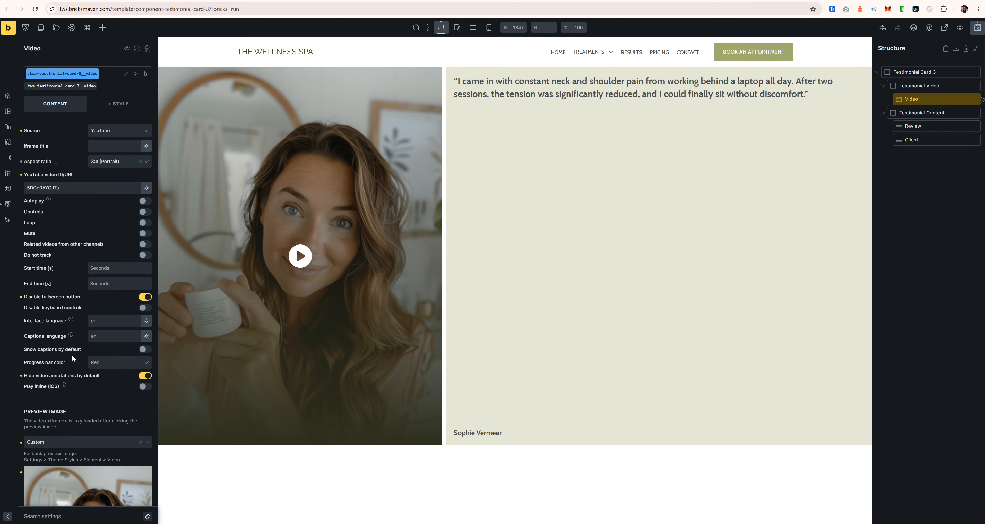
{"action": "scroll", "coordinate": [72, 355], "scroll_direction": "down", "scroll_amount": 10}
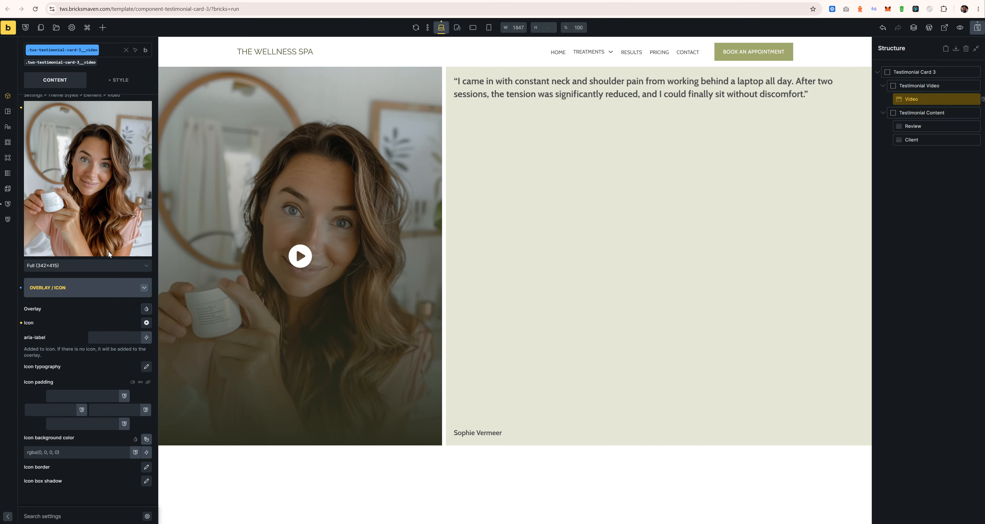
{"action": "scroll", "coordinate": [62, 306], "scroll_direction": "up", "scroll_amount": 10}
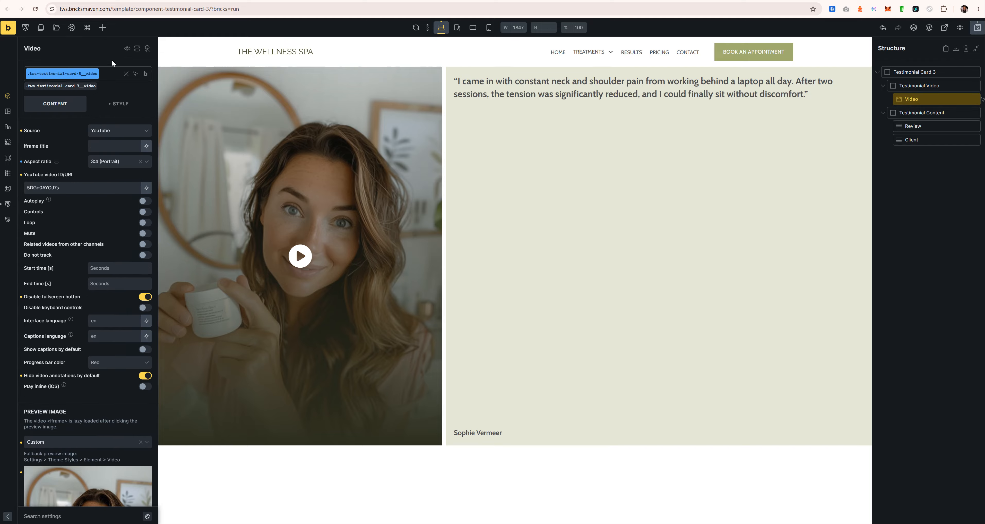
{"action": "left_click", "coordinate": [118, 104]}
{"action": "left_click", "coordinate": [60, 264]}
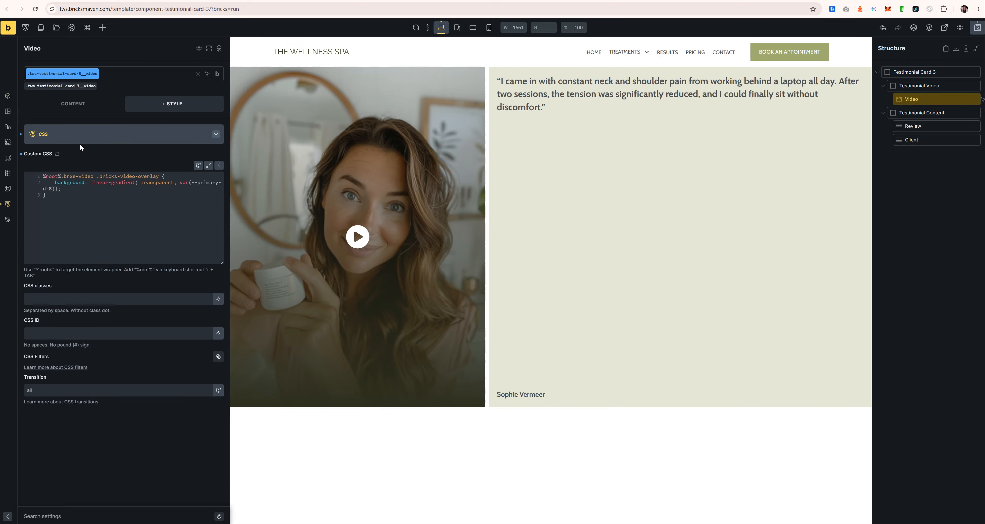
{"action": "left_click", "coordinate": [78, 137]}
{"action": "left_click", "coordinate": [55, 110]}
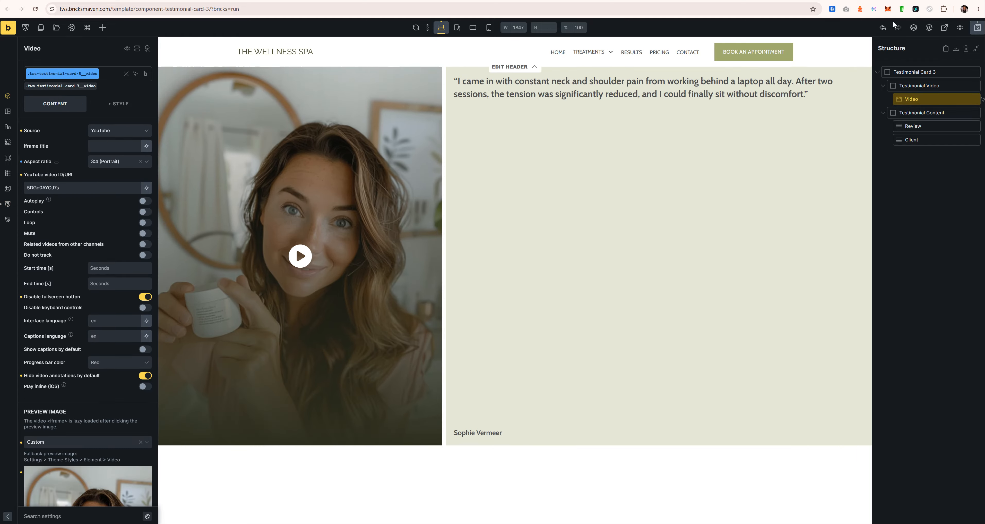
{"action": "left_click", "coordinate": [977, 29]}
{"action": "left_click", "coordinate": [945, 28]}
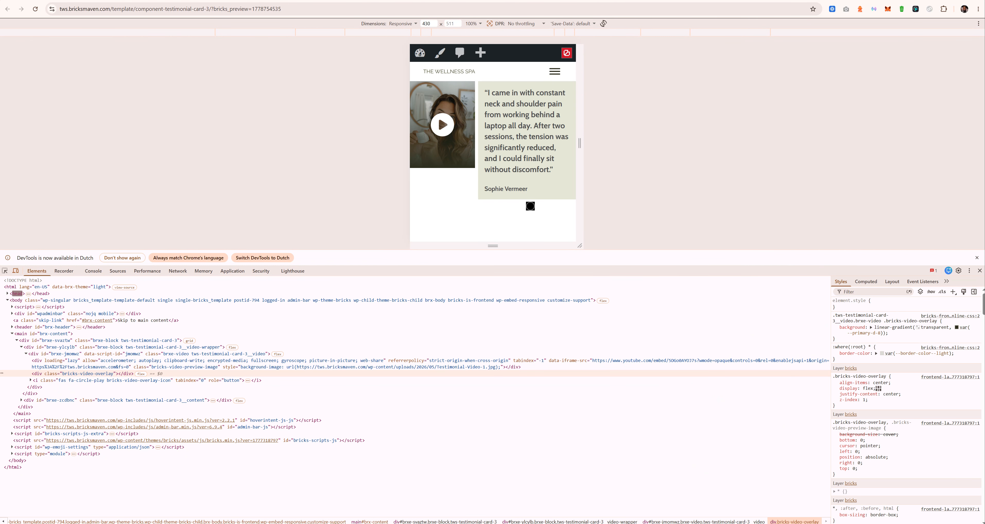
{"action": "left_click_drag", "start_coordinate": [672, 265], "coordinate": [653, 464]}
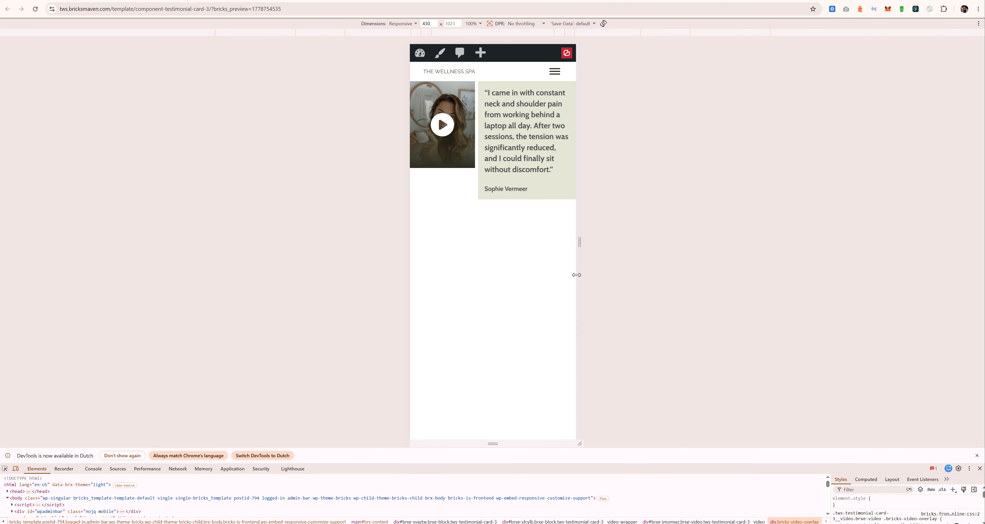
{"action": "left_click_drag", "start_coordinate": [580, 274], "coordinate": [785, 273]}
{"action": "left_click", "coordinate": [308, 228]}
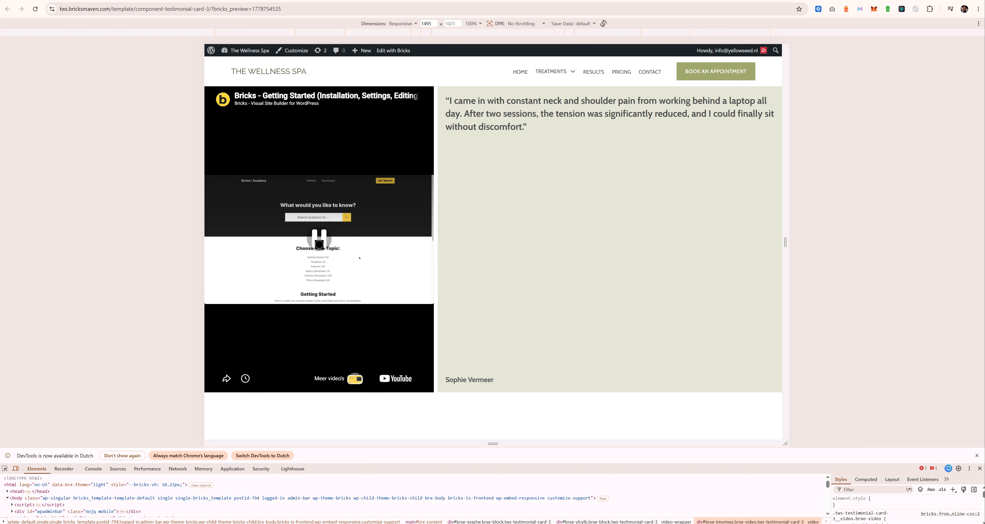
{"action": "left_click", "coordinate": [319, 242]}
{"action": "left_click", "coordinate": [36, 10]}
Step: Preview the card at tablet portrait, mobile landscape and mobile portrait widths, then save
{"action": "key", "text": "ctrl+shift+Tab"}
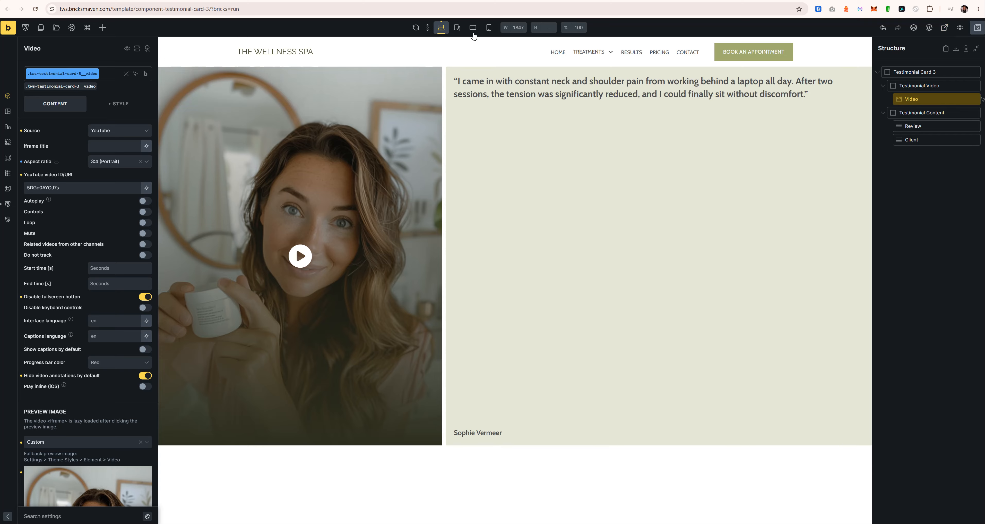
{"action": "left_click", "coordinate": [458, 26]}
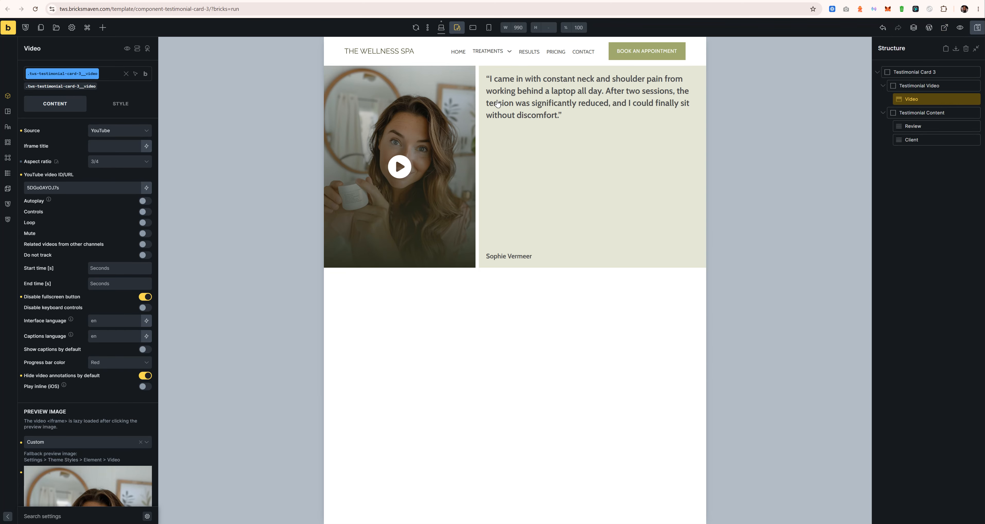
{"action": "left_click", "coordinate": [473, 27]}
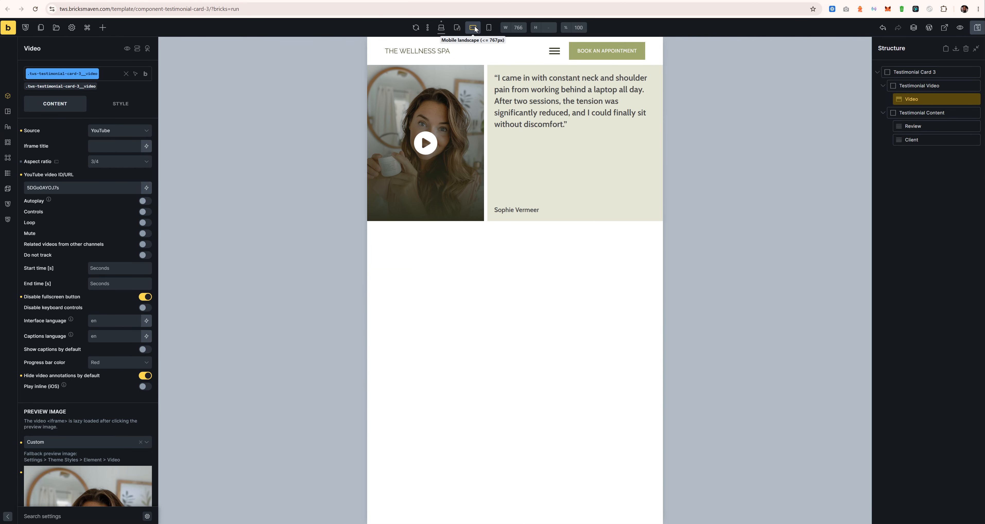
{"action": "left_click", "coordinate": [489, 27]}
{"action": "left_click", "coordinate": [474, 27]}
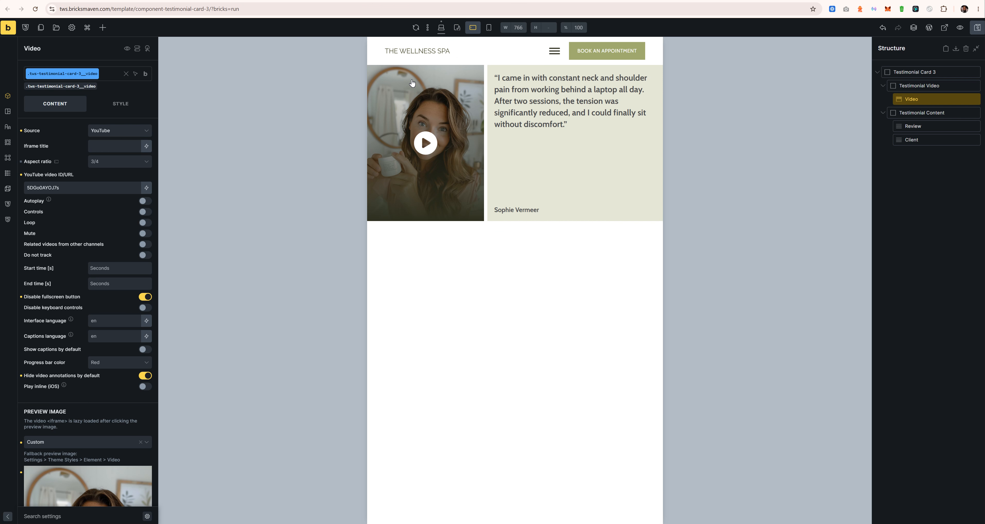
{"action": "left_click", "coordinate": [487, 27]}
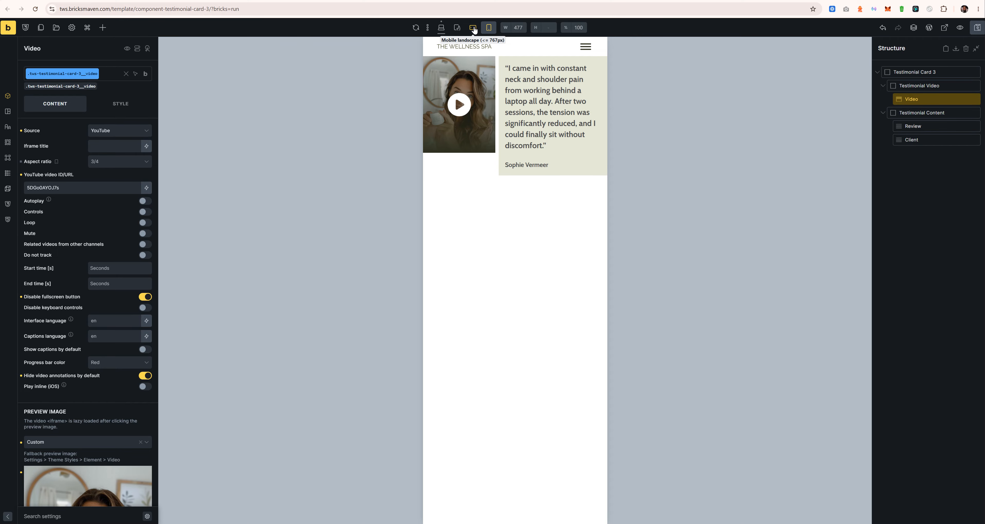
{"action": "left_click", "coordinate": [473, 28]}
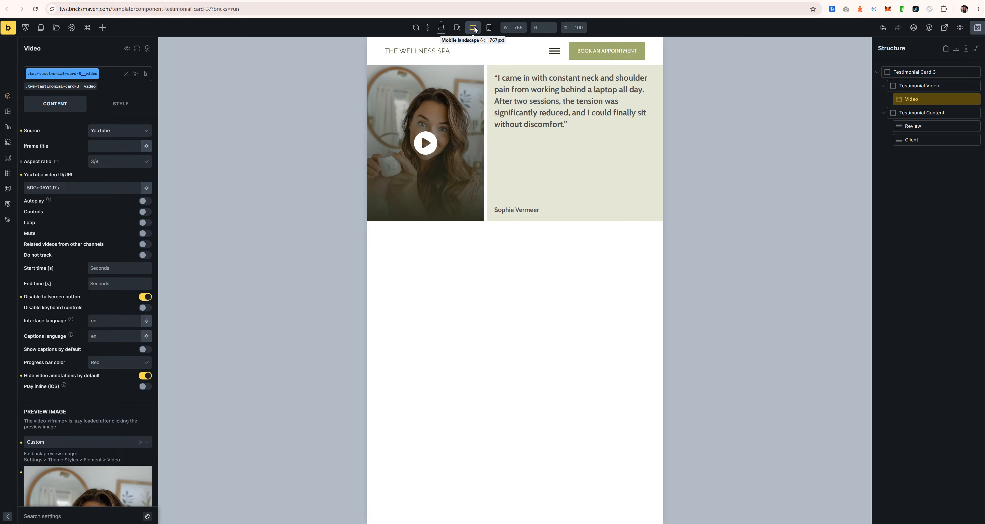
{"action": "left_click", "coordinate": [972, 33]}
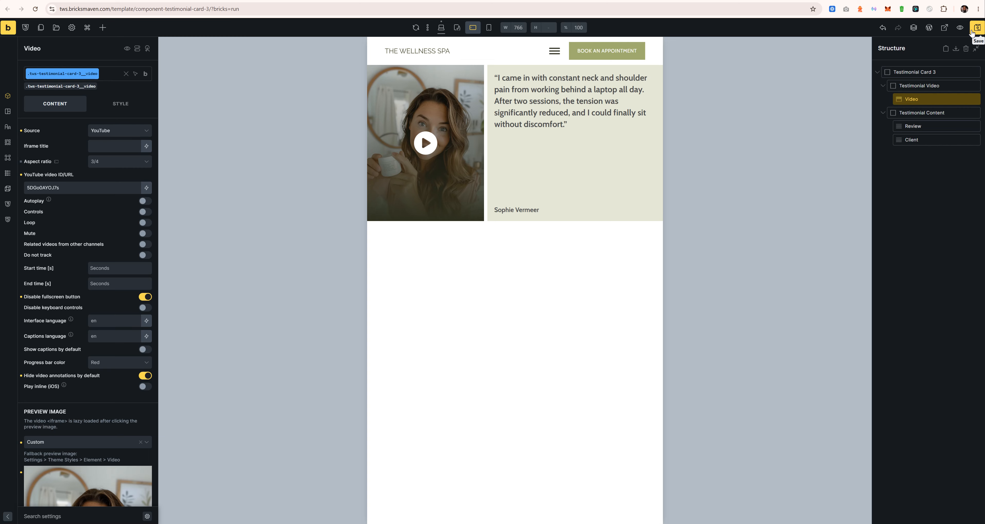
Step: Narrow the DevTools preview to 463 px and inspect the video element
{"action": "left_click", "coordinate": [489, 28]}
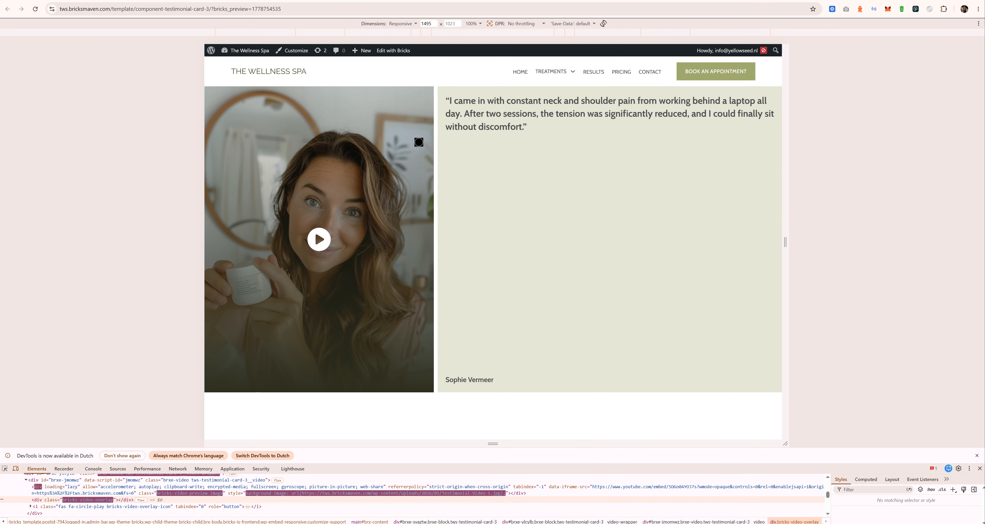
{"action": "left_click_drag", "start_coordinate": [786, 178], "coordinate": [602, 176]}
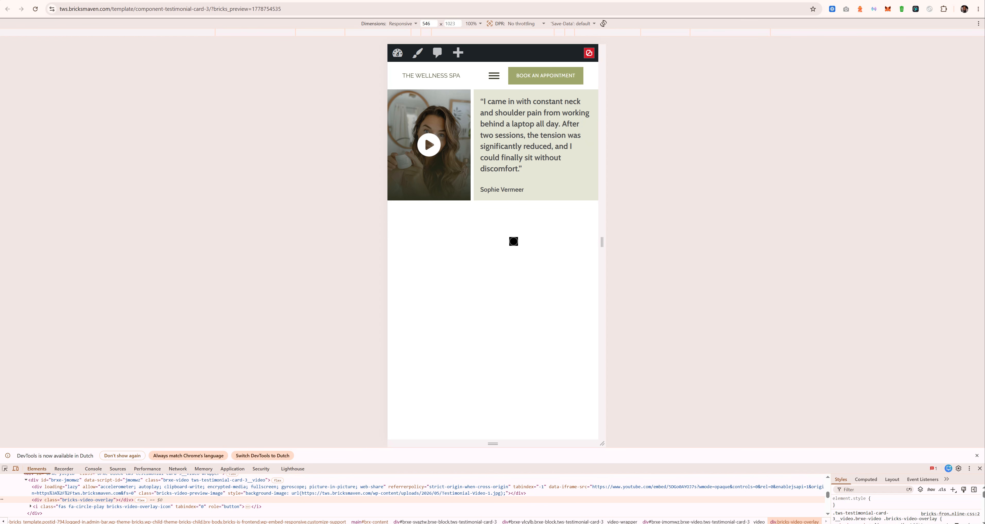
{"action": "left_click_drag", "start_coordinate": [600, 219], "coordinate": [582, 221]}
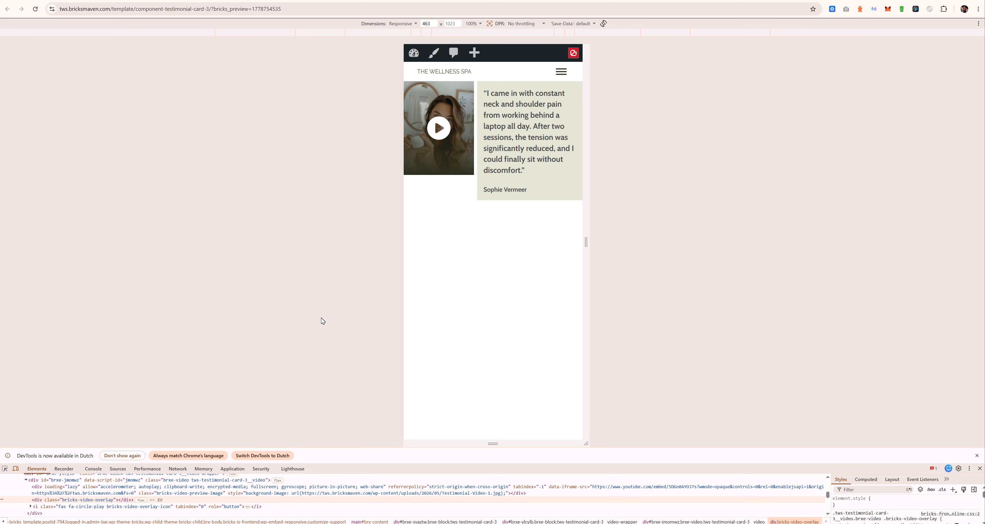
{"action": "left_click", "coordinate": [6, 470]}
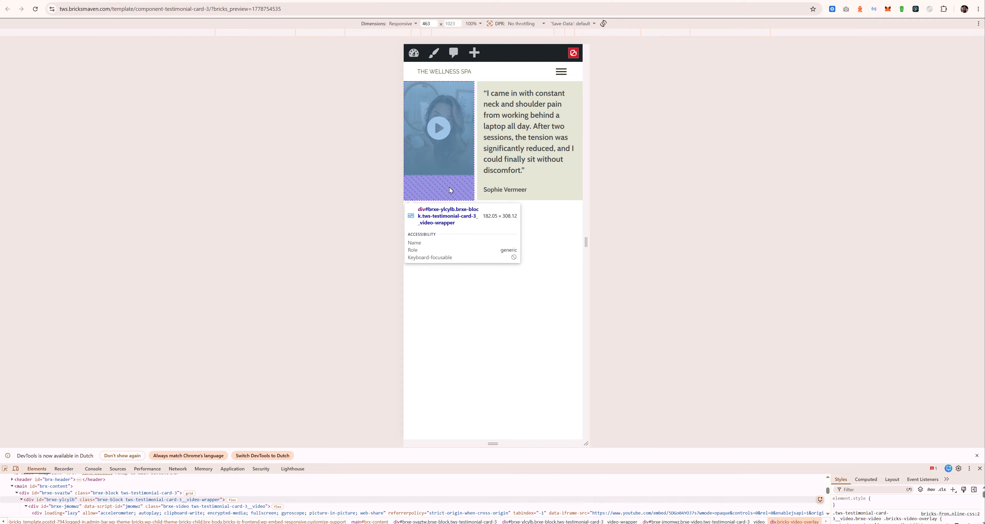
{"action": "left_click", "coordinate": [455, 174]}
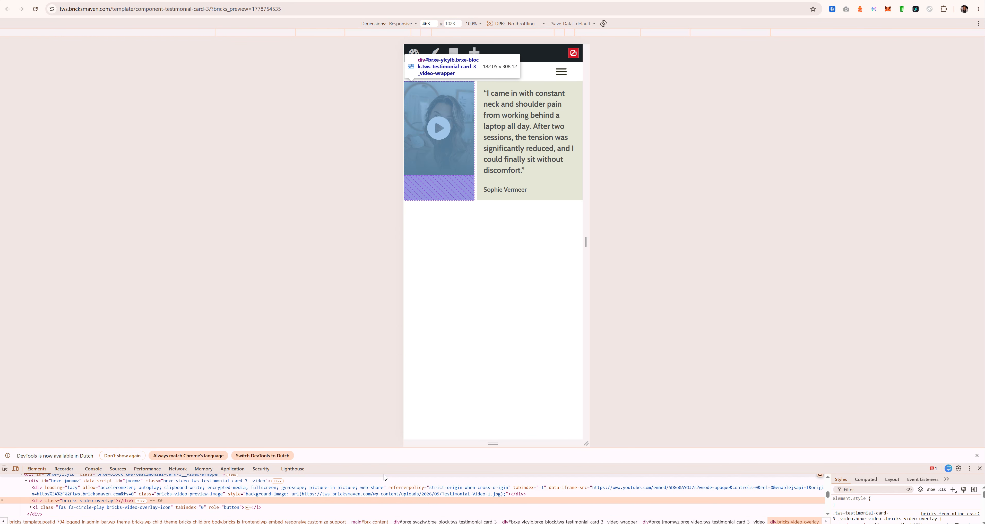
{"action": "left_click_drag", "start_coordinate": [387, 433], "coordinate": [387, 301]}
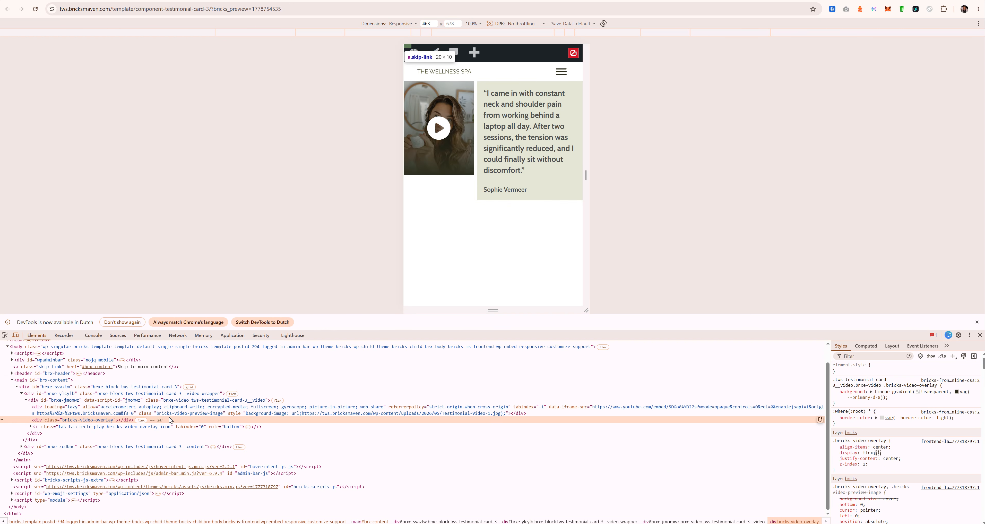
{"action": "left_click", "coordinate": [204, 402]}
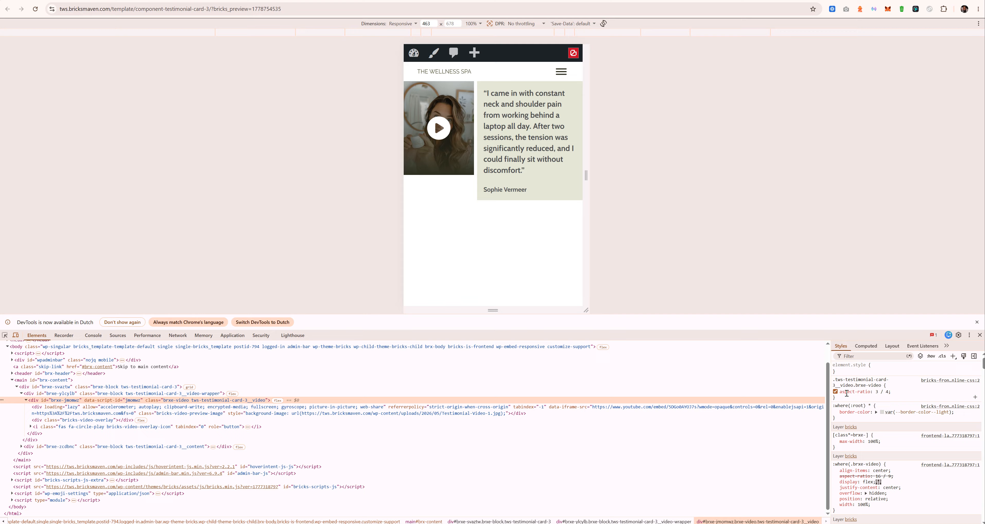
Step: Add block-size: 100% to the video's style rule in DevTools
{"action": "left_click", "coordinate": [846, 398]}
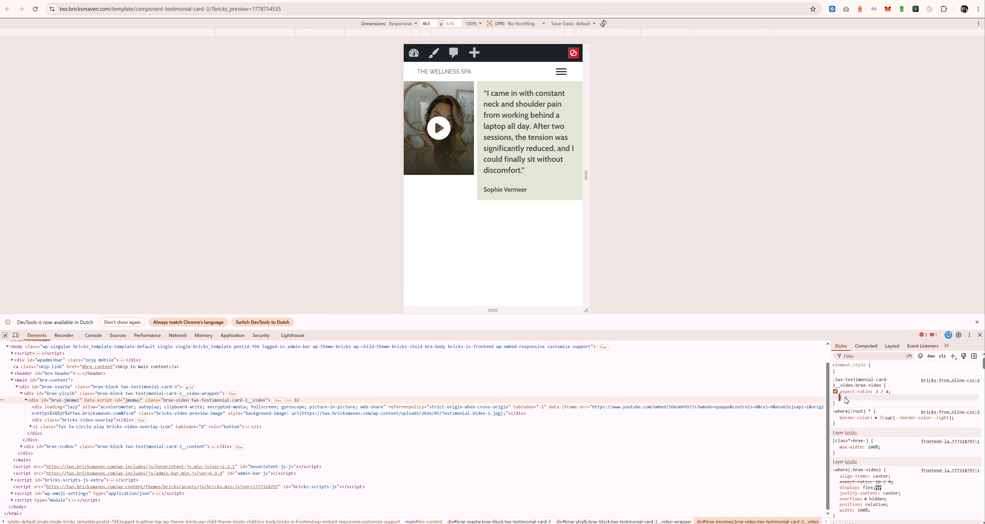
{"action": "type", "text": "block-size"}
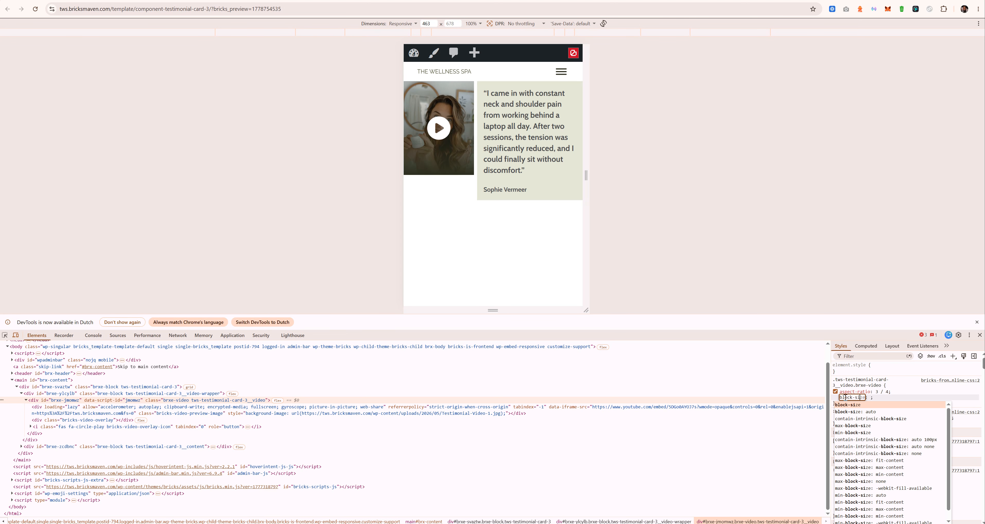
{"action": "key", "text": "Tab"}
{"action": "type", "text": "100%"}
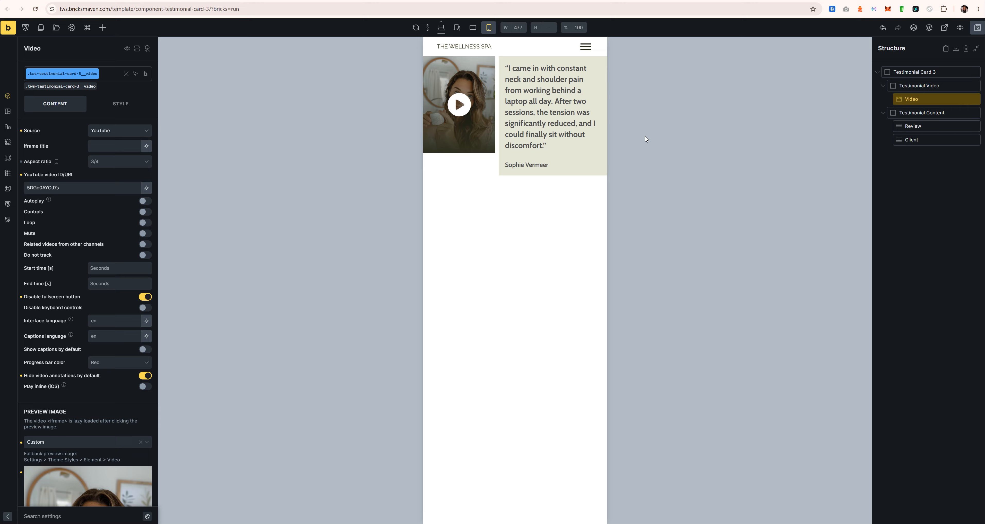
Step: Give the video Height 100% at the desktop breakpoint, then check it in preview and at mobile landscape
{"action": "left_click", "coordinate": [441, 27]}
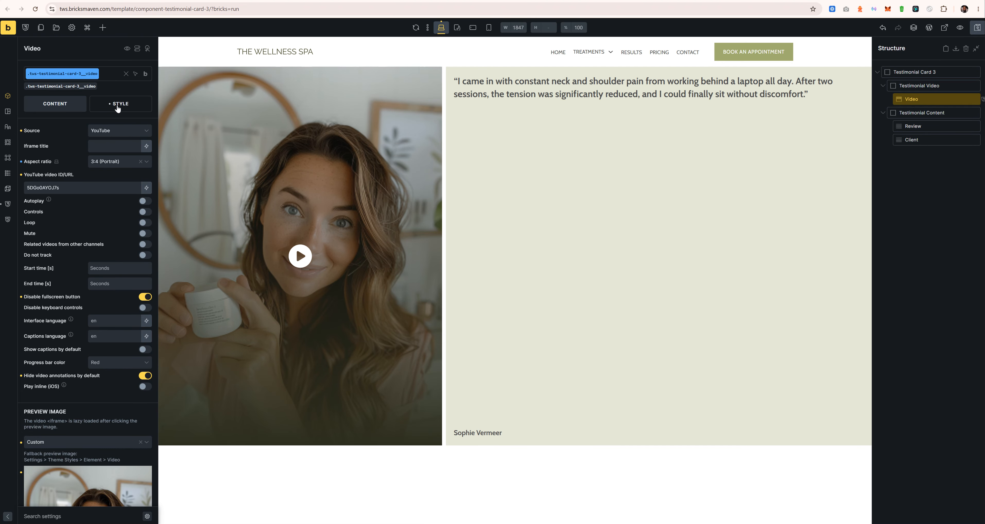
{"action": "left_click", "coordinate": [118, 102]}
{"action": "left_click", "coordinate": [92, 134]}
{"action": "left_click", "coordinate": [109, 362]}
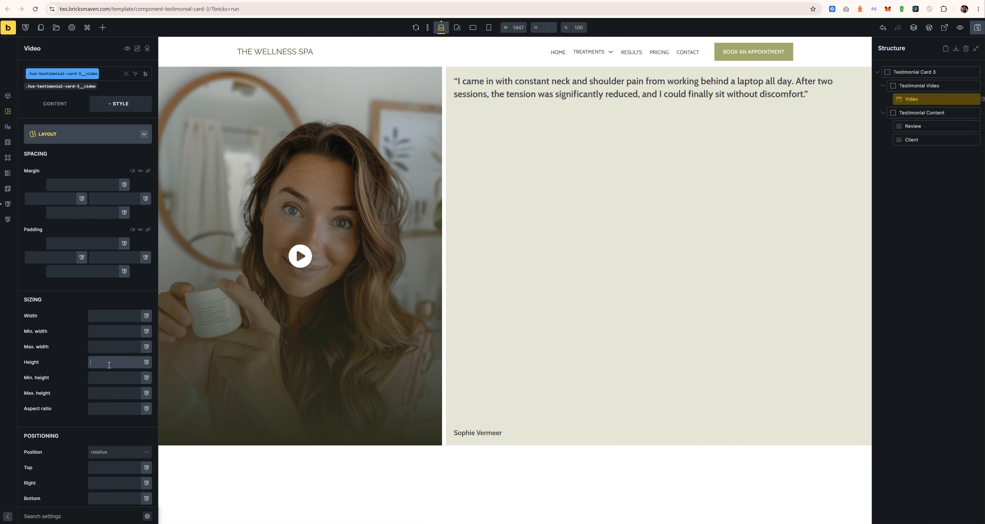
{"action": "type", "text": "100%"}
{"action": "left_click", "coordinate": [959, 27]}
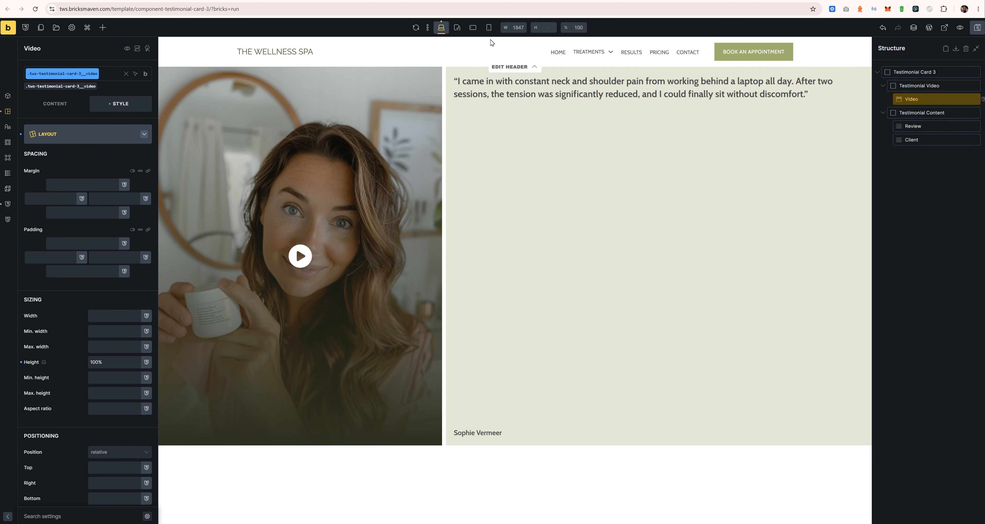
{"action": "left_click", "coordinate": [473, 28]}
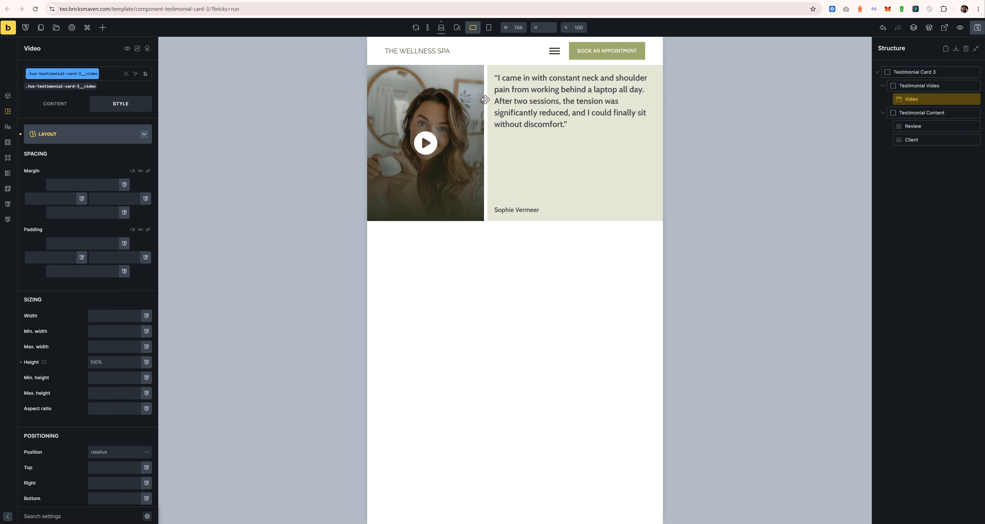
Step: Set the review quote's font size to var(--text-m) at the tablet breakpoint
{"action": "left_click", "coordinate": [562, 109]}
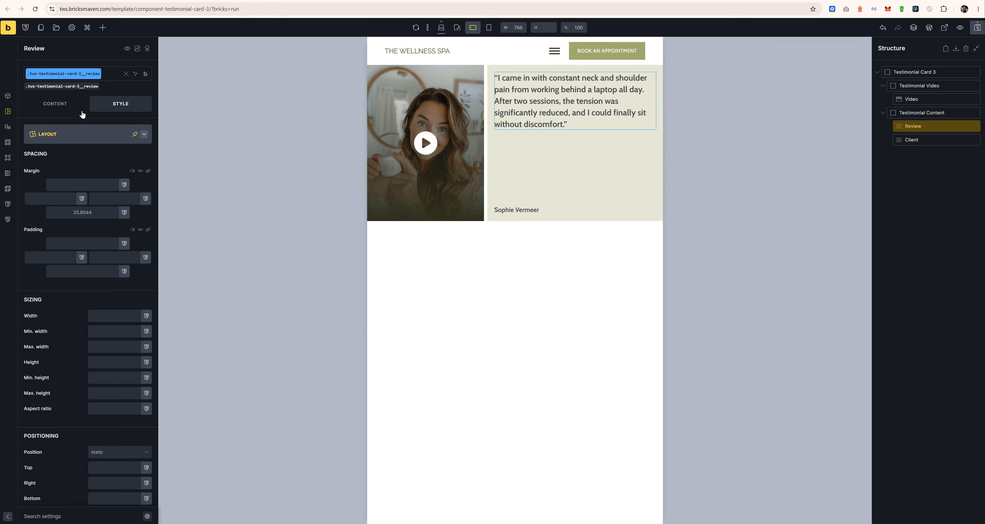
{"action": "left_click", "coordinate": [100, 141]}
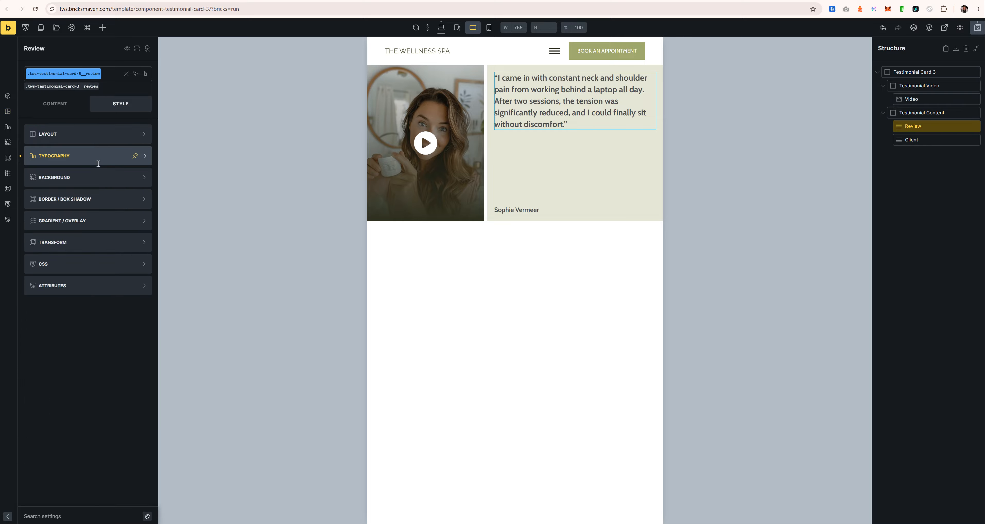
{"action": "left_click", "coordinate": [100, 154]}
{"action": "left_click", "coordinate": [115, 185]}
{"action": "type", "text": "te"}
{"action": "scroll", "coordinate": [83, 257], "scroll_direction": "down", "scroll_amount": 1}
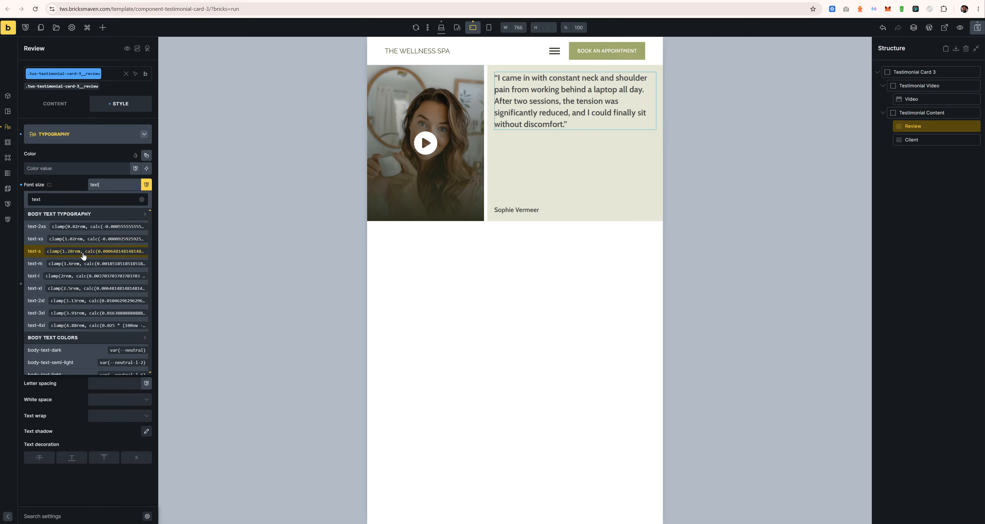
{"action": "left_click", "coordinate": [71, 264]}
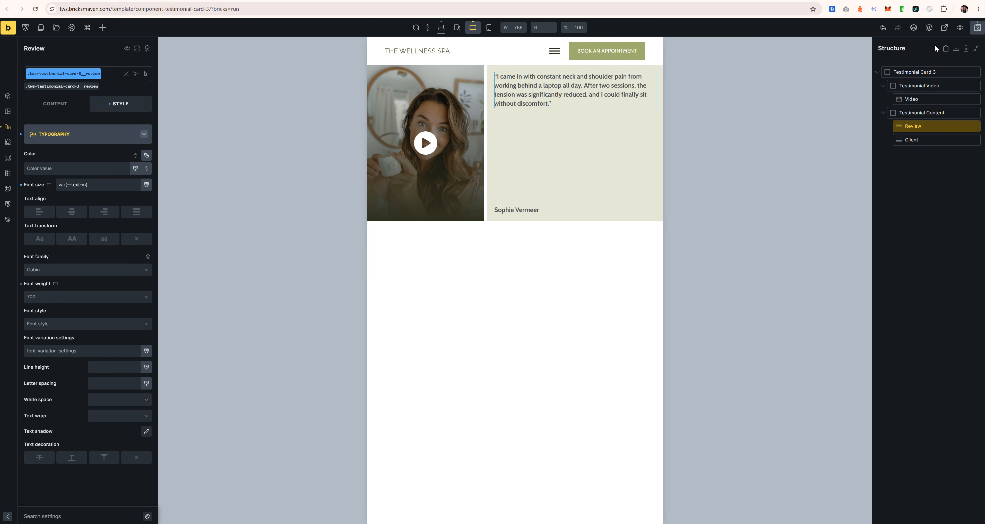
Step: Save the template, check the frontend preview, and return to the desktop canvas
{"action": "key", "text": "ctrl+Tab"}
{"action": "key", "text": "ctrl+r"}
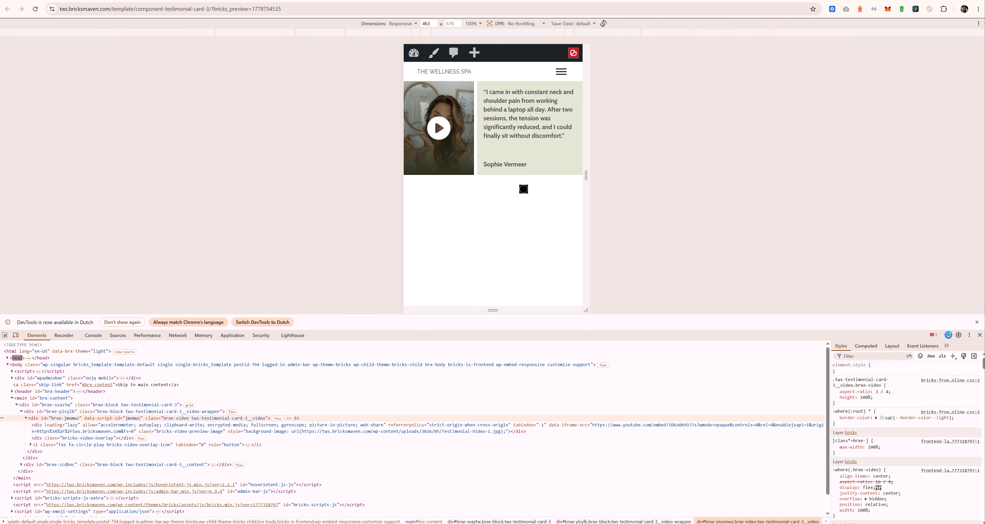
{"action": "key", "text": "ctrl+Tab"}
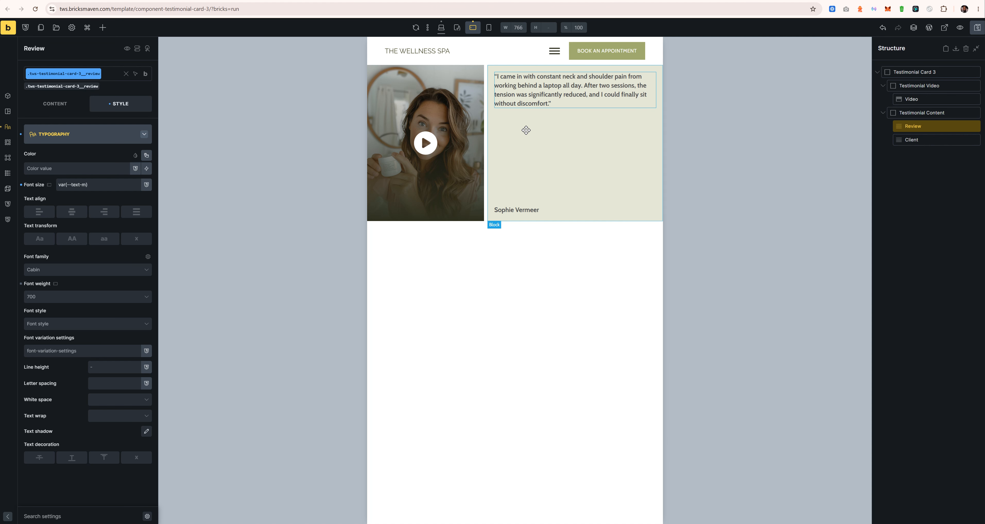
{"action": "left_click", "coordinate": [441, 30]}
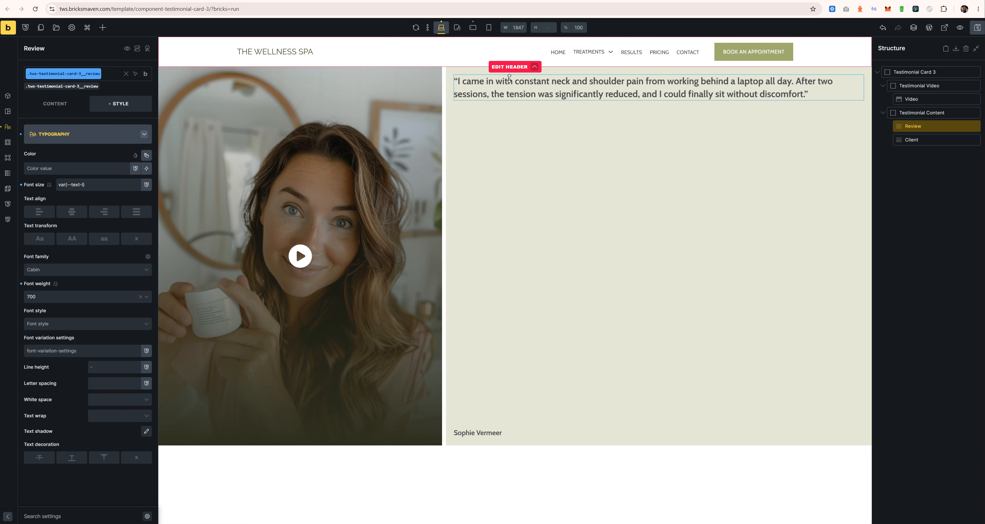
{"action": "left_click", "coordinate": [912, 71]}
Step: Save Testimonial Card 3 as a component in the Card category
{"action": "right_click", "coordinate": [912, 72]}
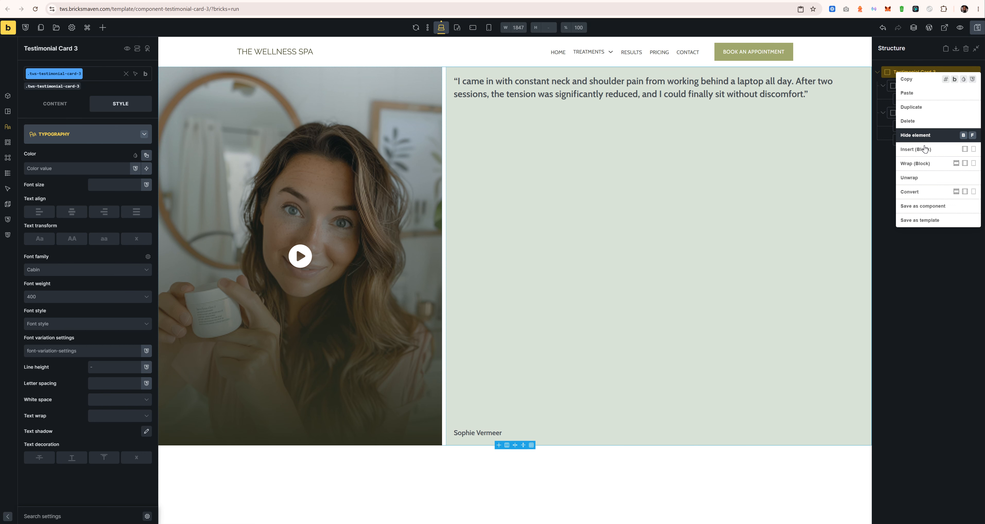
{"action": "left_click", "coordinate": [924, 200]}
{"action": "left_click", "coordinate": [513, 264]}
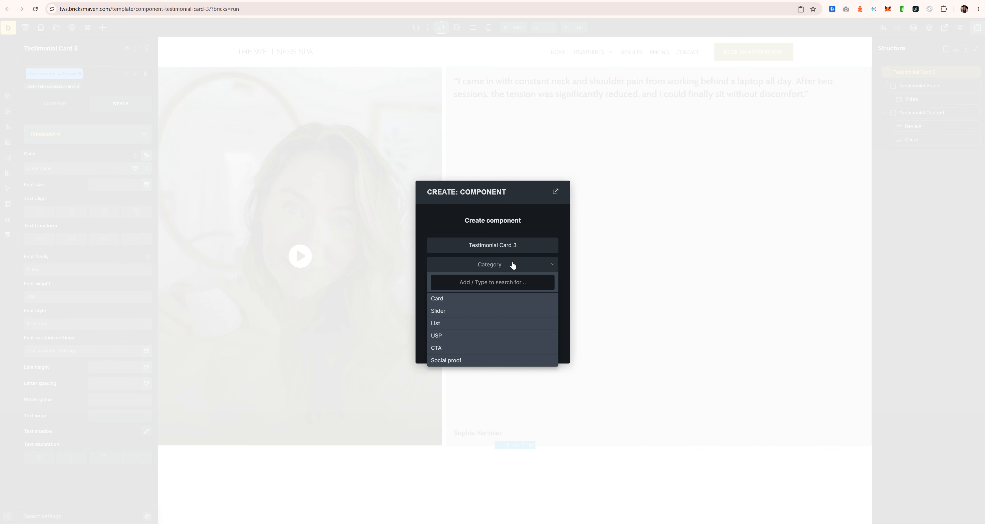
{"action": "left_click", "coordinate": [464, 302]}
{"action": "left_click", "coordinate": [506, 351]}
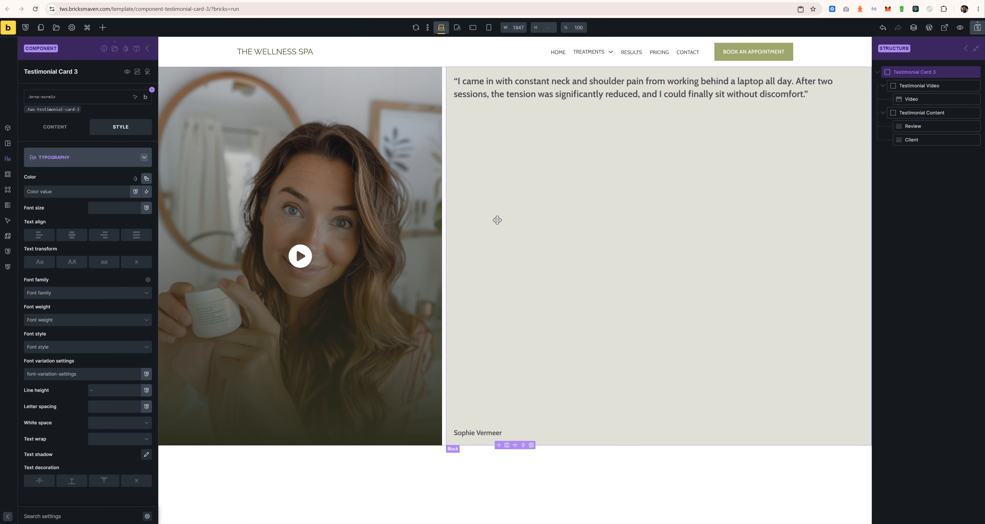
{"action": "left_click", "coordinate": [925, 126]}
{"action": "left_click", "coordinate": [927, 99]}
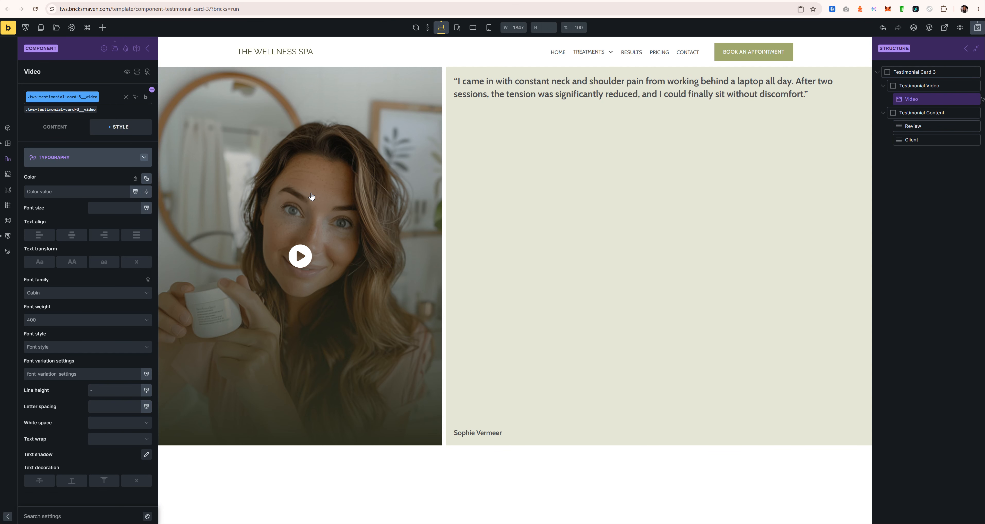
Step: Link the video's Source setting to a new 'Source' property in a newly created Video group
{"action": "left_click", "coordinate": [55, 127]}
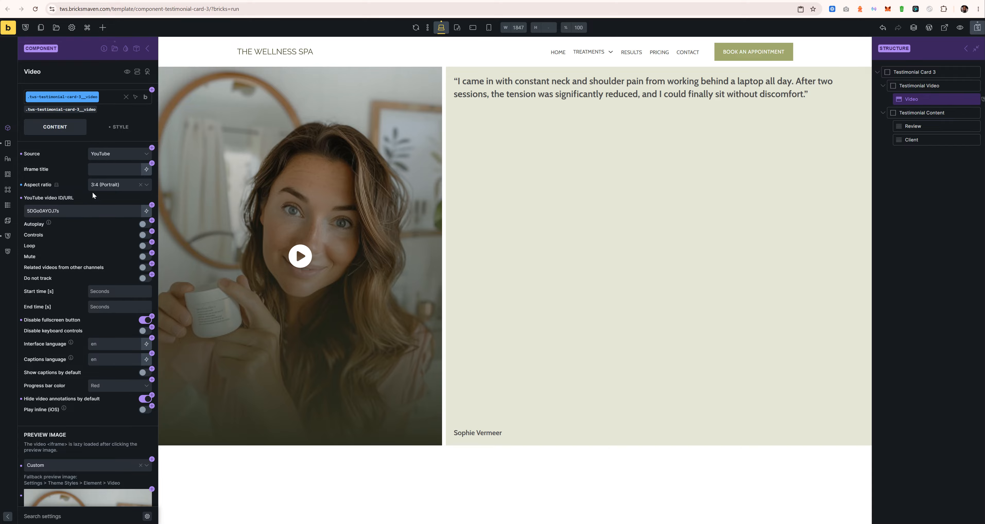
{"action": "left_click", "coordinate": [135, 155]}
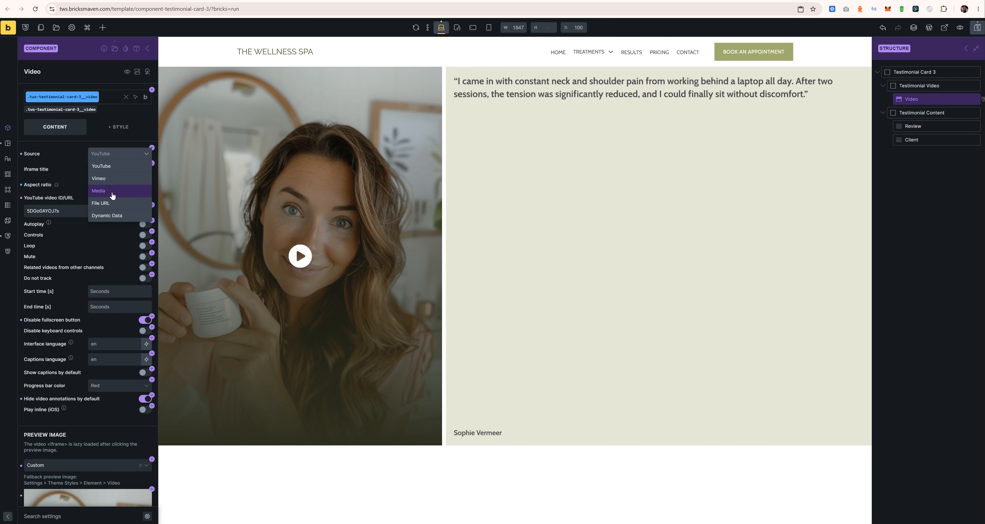
{"action": "left_click", "coordinate": [68, 150]}
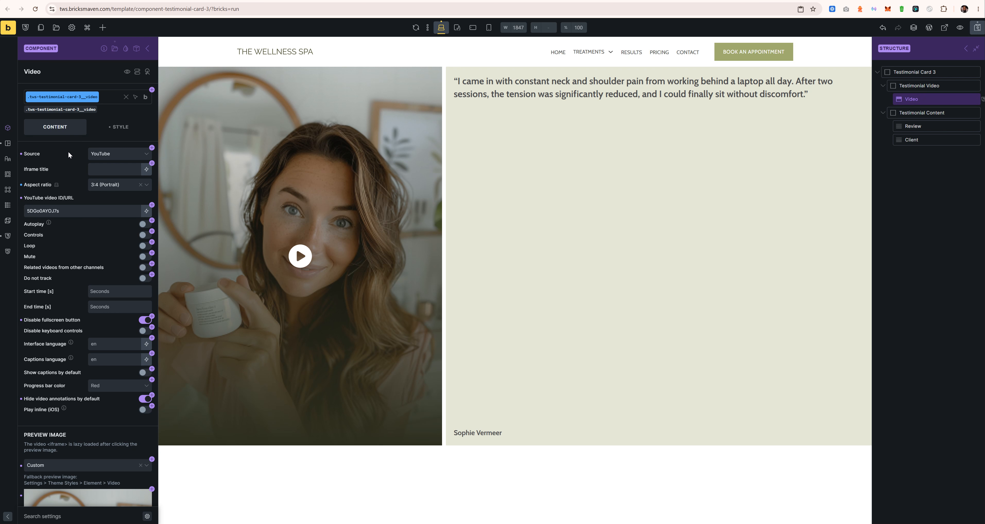
{"action": "left_click", "coordinate": [152, 149]}
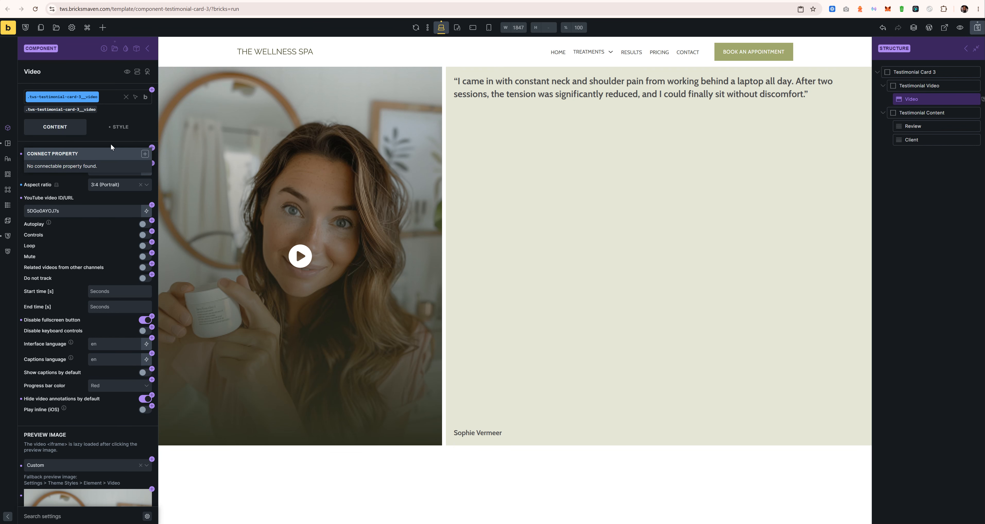
{"action": "left_click", "coordinate": [145, 154]}
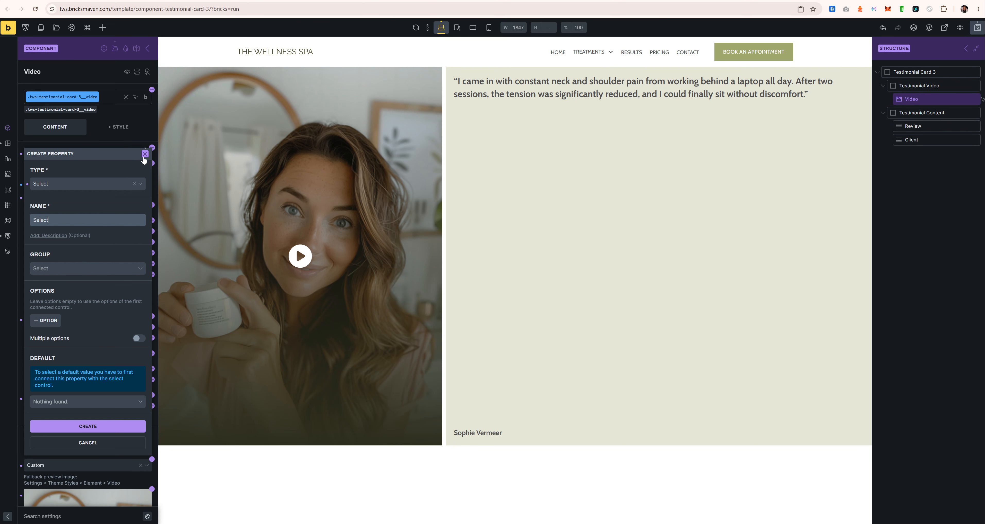
{"action": "type", "text": "Source"}
{"action": "left_click", "coordinate": [62, 268]}
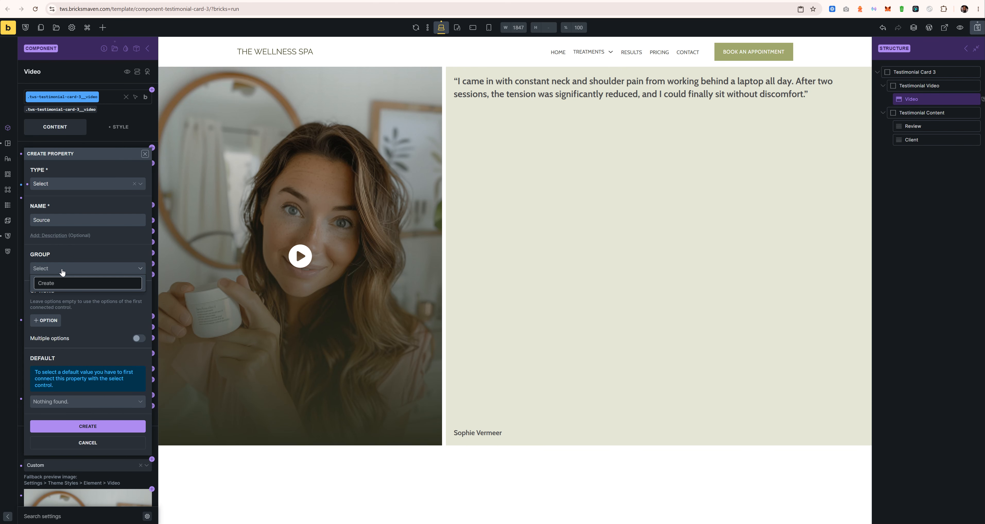
{"action": "left_click", "coordinate": [41, 253]}
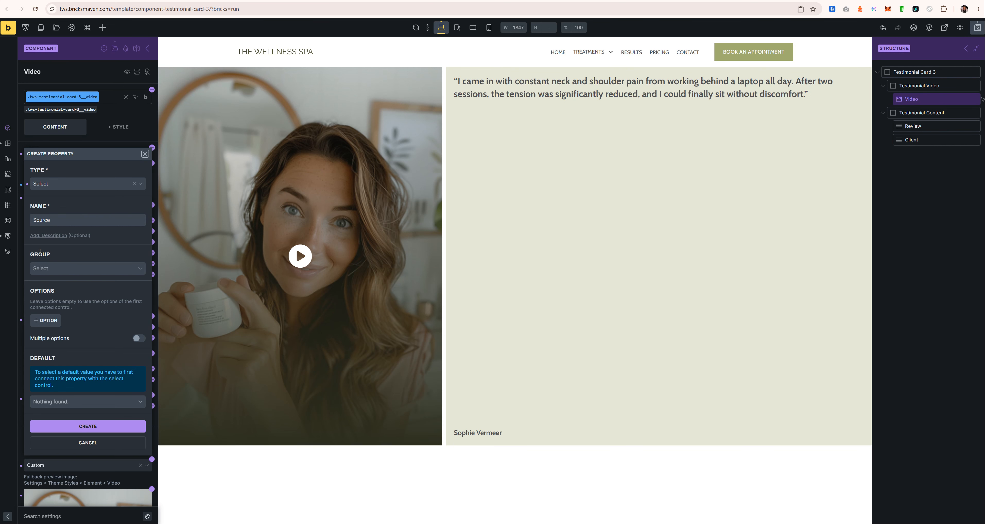
{"action": "left_click", "coordinate": [61, 269]}
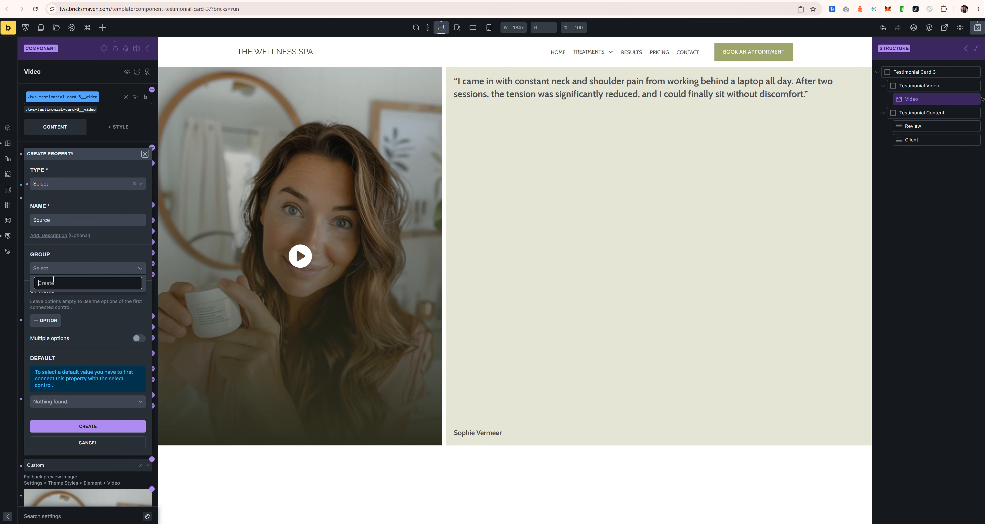
{"action": "type", "text": "Video"}
{"action": "key", "text": "Return"}
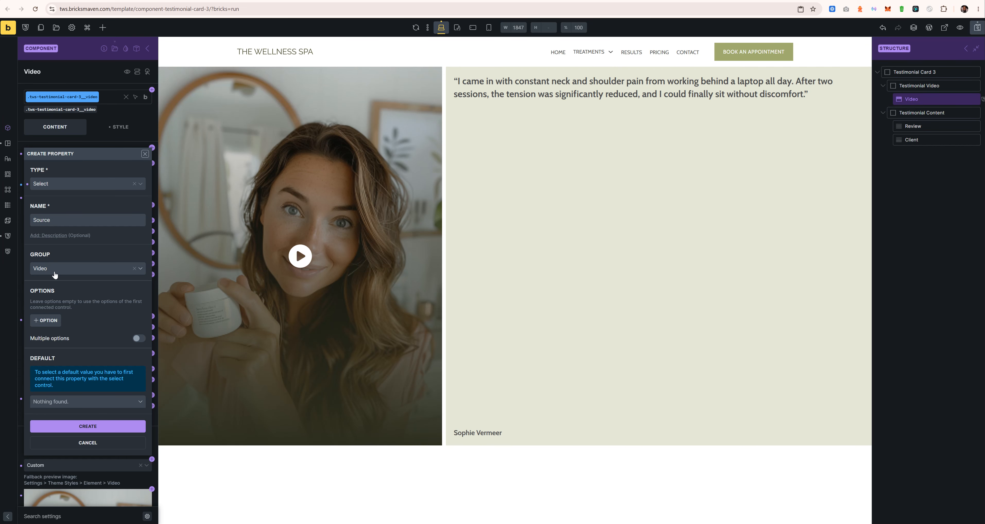
{"action": "left_click", "coordinate": [74, 425]}
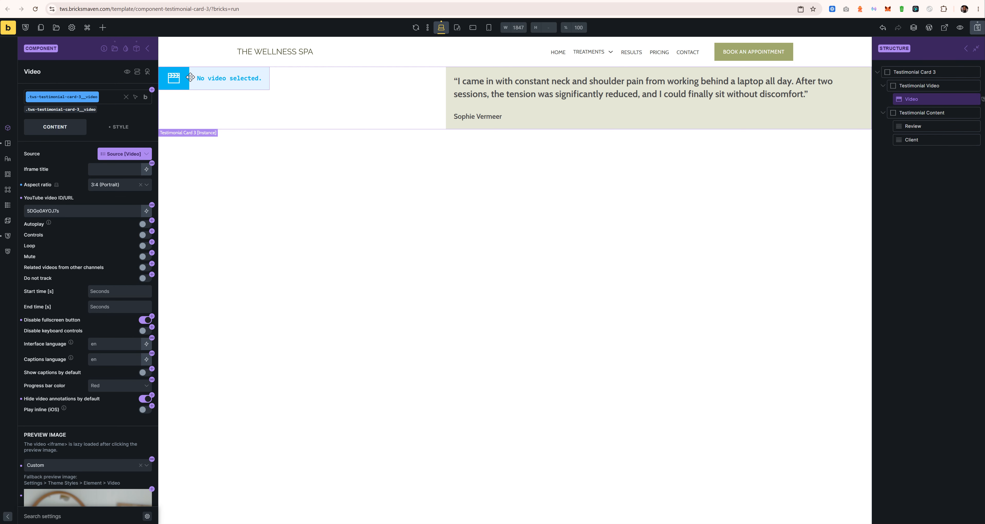
Step: Explore property linking for the YouTube video ID field, dismissing the first attempts
{"action": "left_click", "coordinate": [152, 205]}
{"action": "left_click", "coordinate": [91, 199]}
{"action": "double_click", "coordinate": [82, 210]}
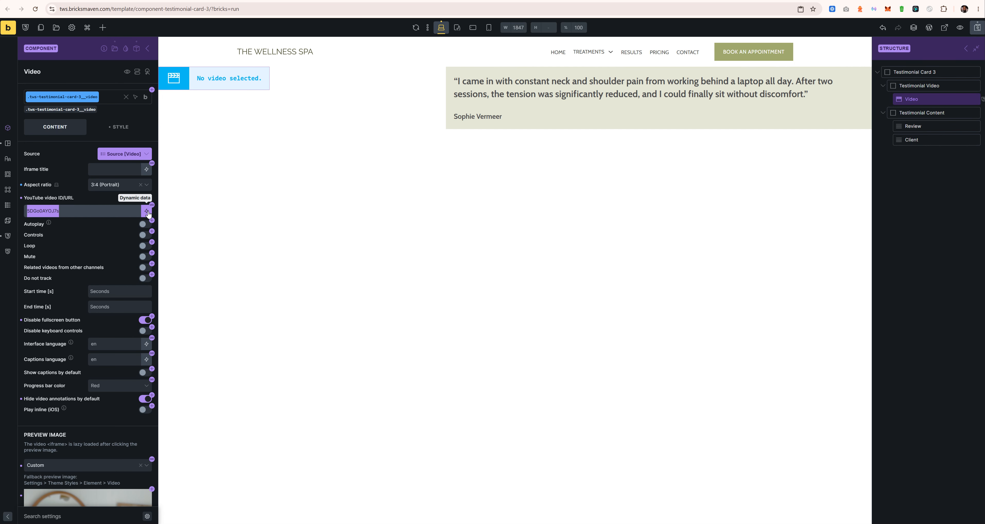
{"action": "left_click", "coordinate": [152, 206]}
{"action": "left_click", "coordinate": [77, 223]}
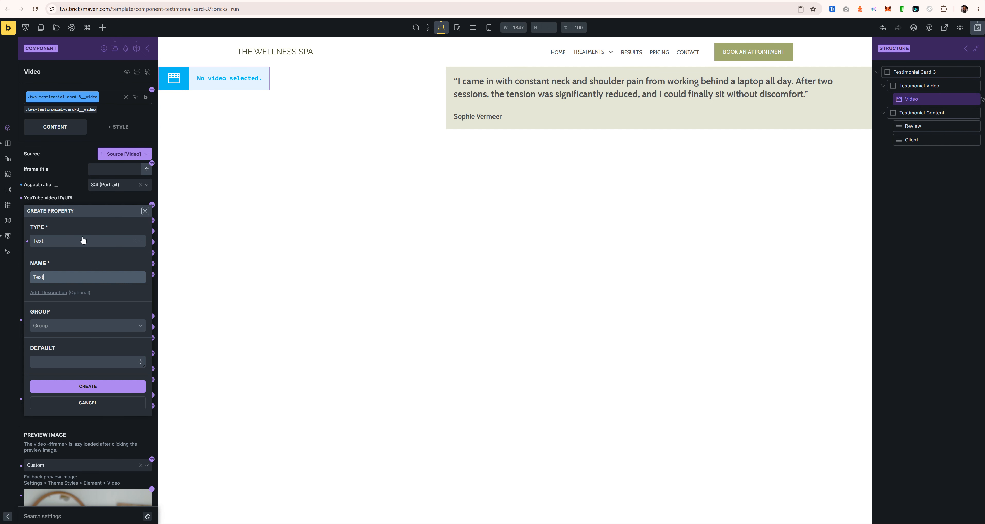
{"action": "double_click", "coordinate": [60, 277]}
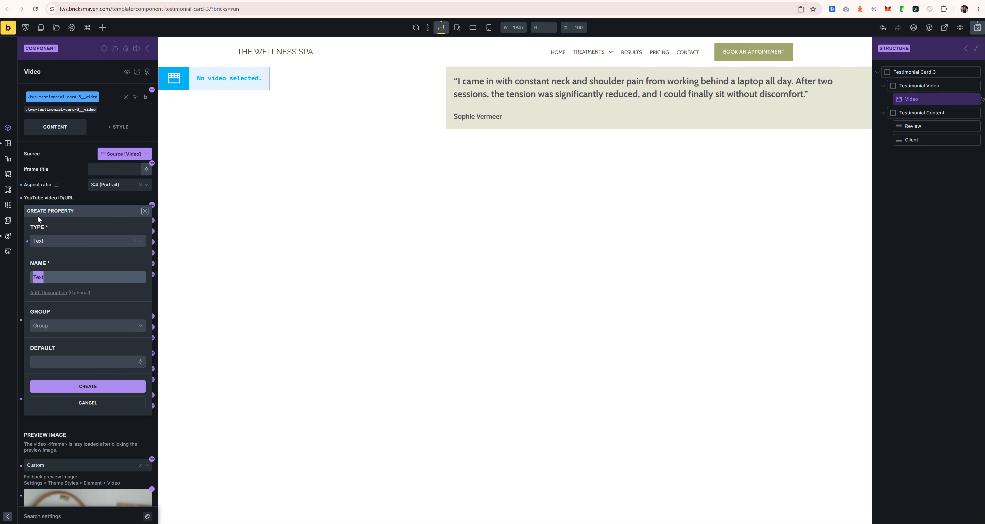
{"action": "left_click", "coordinate": [78, 202]}
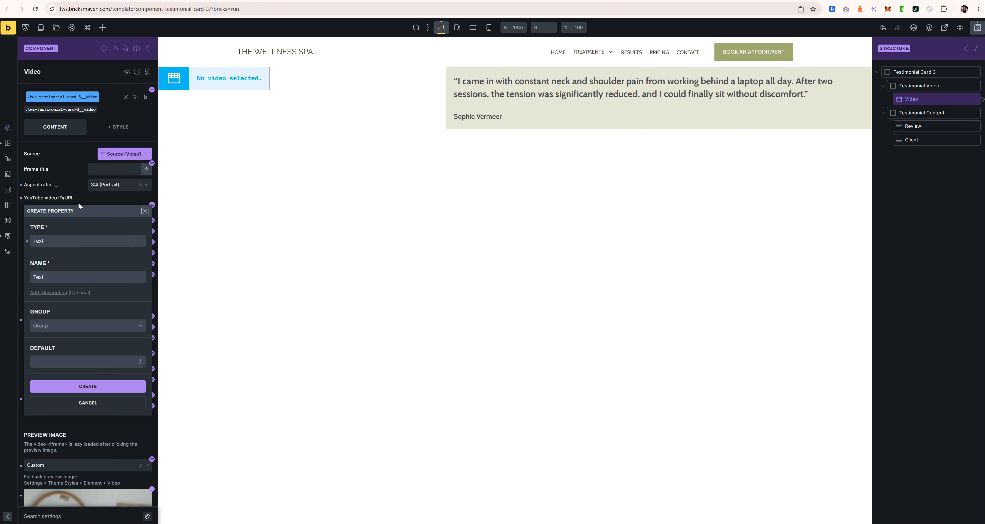
{"action": "left_click", "coordinate": [152, 206]}
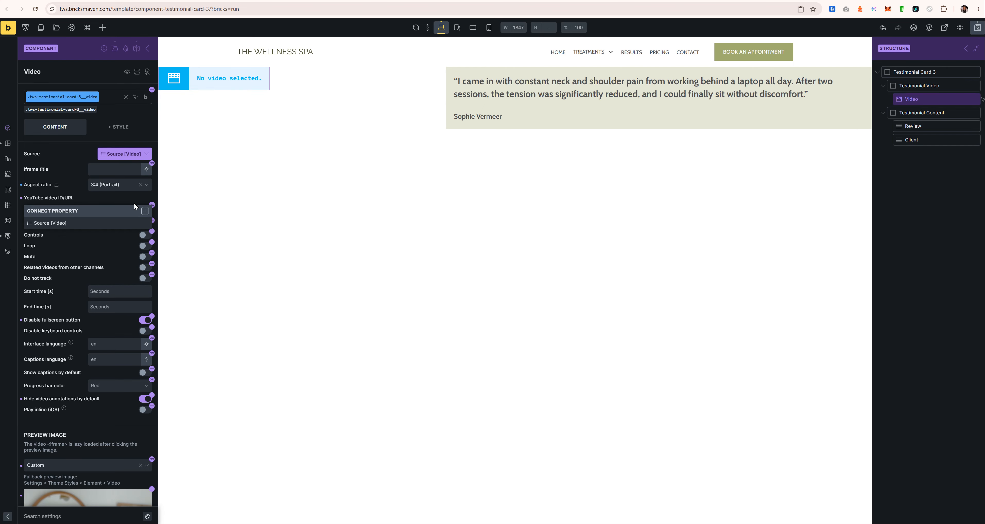
{"action": "left_click", "coordinate": [129, 196]}
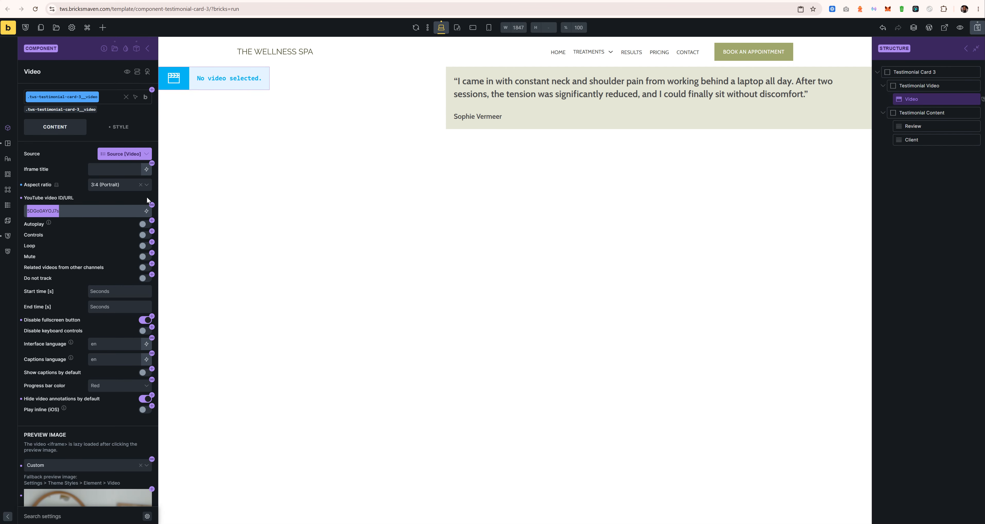
{"action": "left_click", "coordinate": [152, 205]}
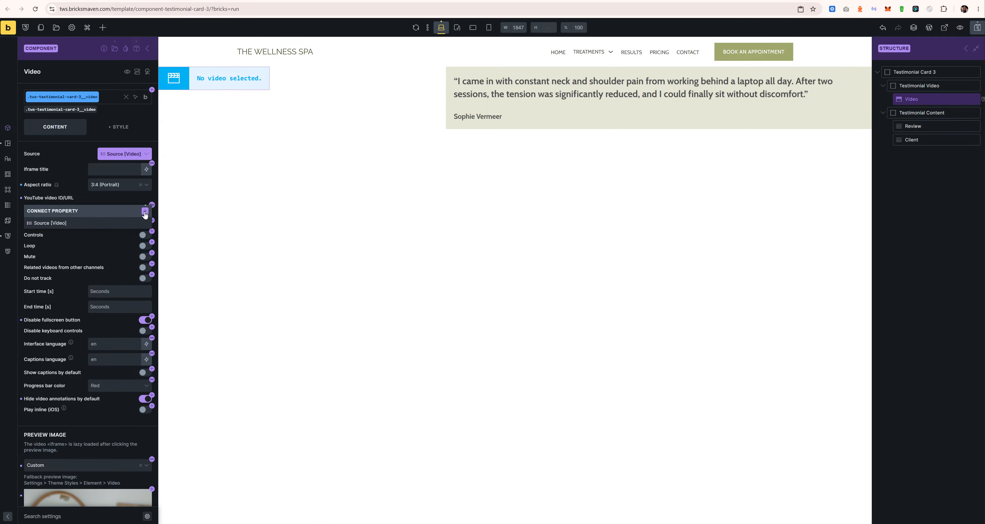
Step: Create a Source URL/ID text property (Video group, default 5DGo0AYOJ7s) and link the YouTube ID to it
{"action": "left_click", "coordinate": [145, 211]}
{"action": "double_click", "coordinate": [64, 275]}
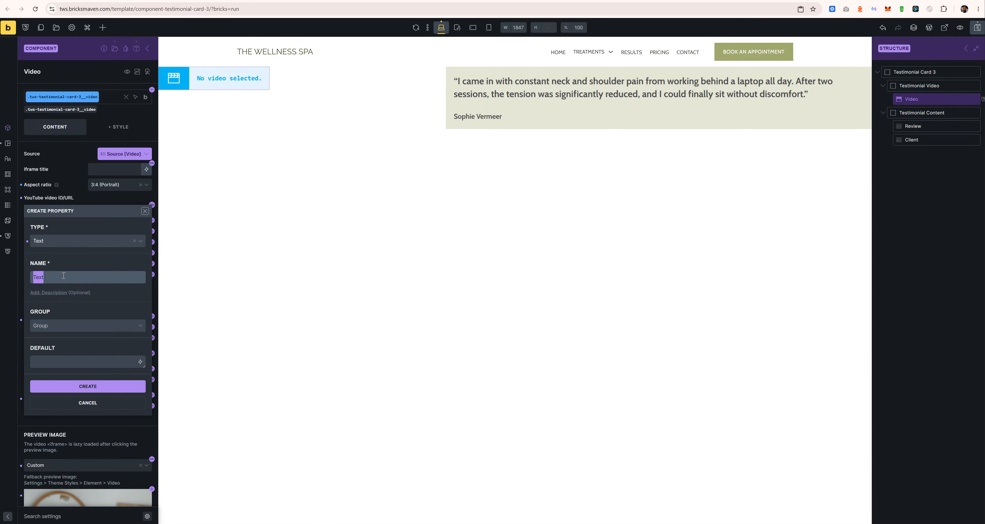
{"action": "type", "text": "Source URL/ID"}
{"action": "left_click", "coordinate": [64, 327]}
{"action": "left_click", "coordinate": [69, 339]}
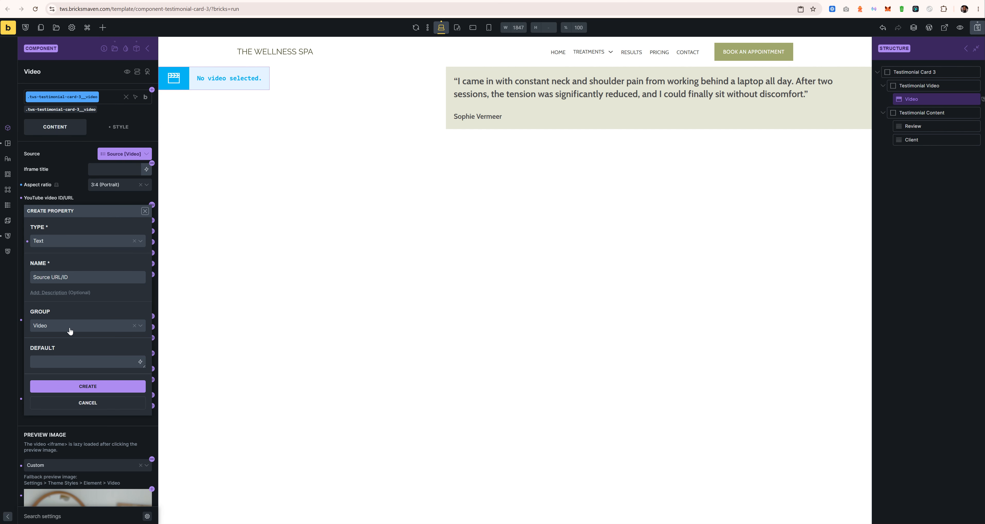
{"action": "left_click", "coordinate": [74, 362]}
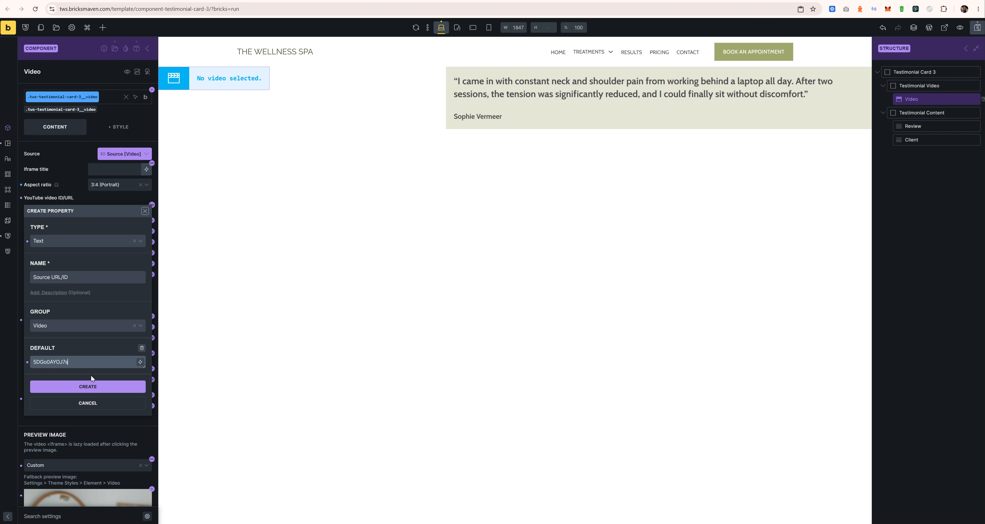
{"action": "left_click", "coordinate": [91, 386]}
{"action": "left_click", "coordinate": [91, 235]}
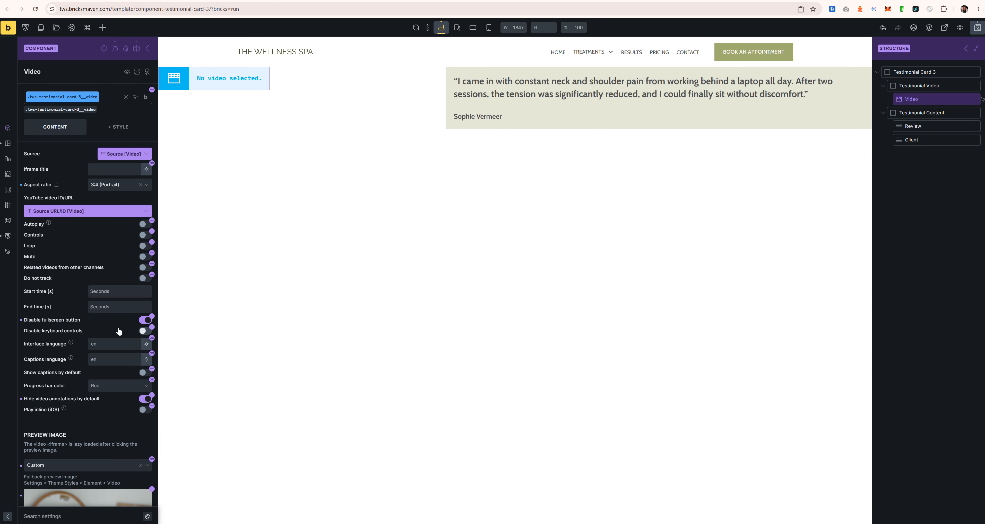
{"action": "scroll", "coordinate": [118, 327], "scroll_direction": "down", "scroll_amount": 4}
{"action": "scroll", "coordinate": [48, 321], "scroll_direction": "down", "scroll_amount": 1}
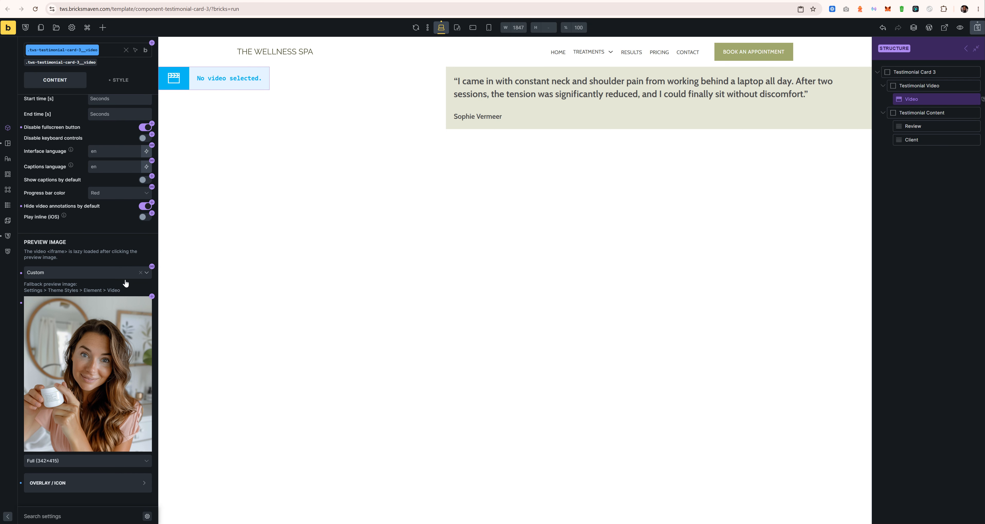
Step: Link the preview image to a new Preview Image property (Video group, default Testimonial-Video-1.jpg) and save
{"action": "left_click", "coordinate": [152, 297]}
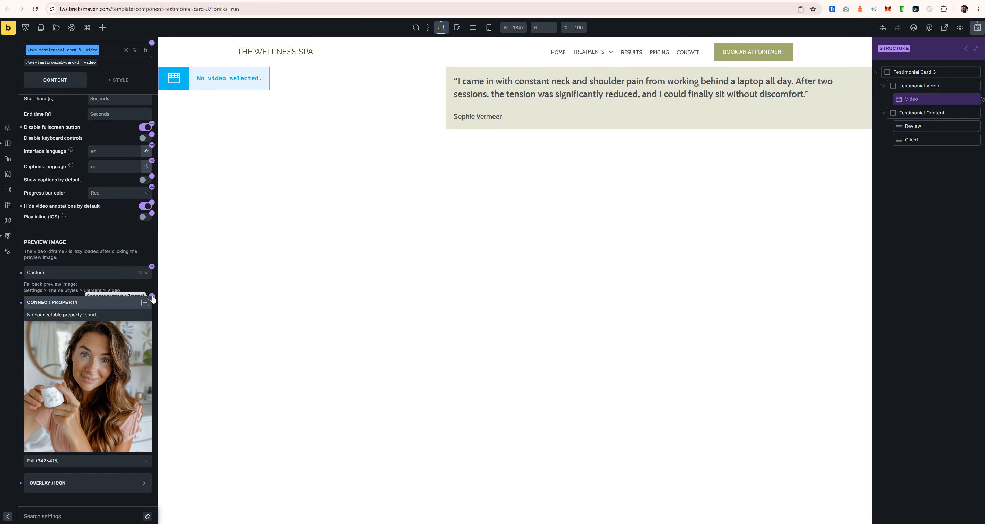
{"action": "left_click", "coordinate": [145, 289]}
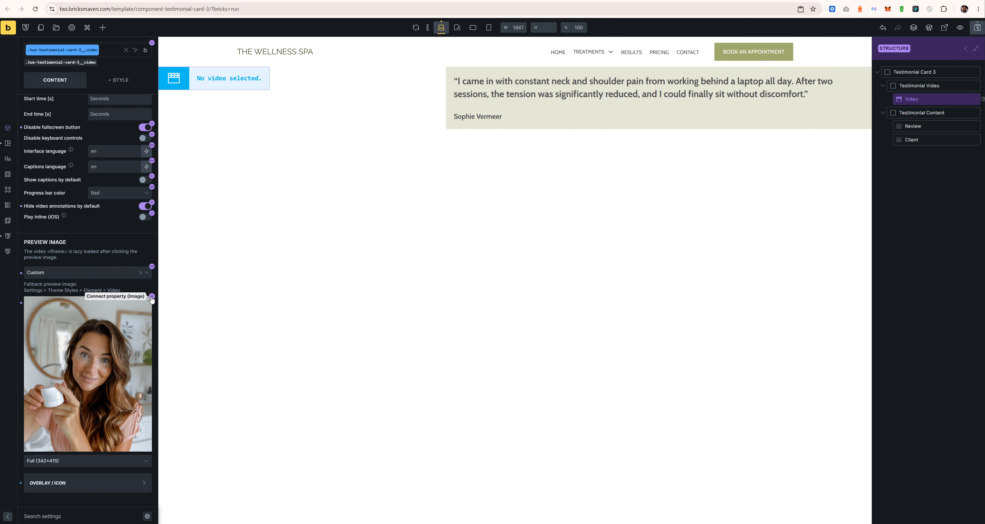
{"action": "left_click", "coordinate": [152, 297]}
{"action": "left_click", "coordinate": [144, 302]}
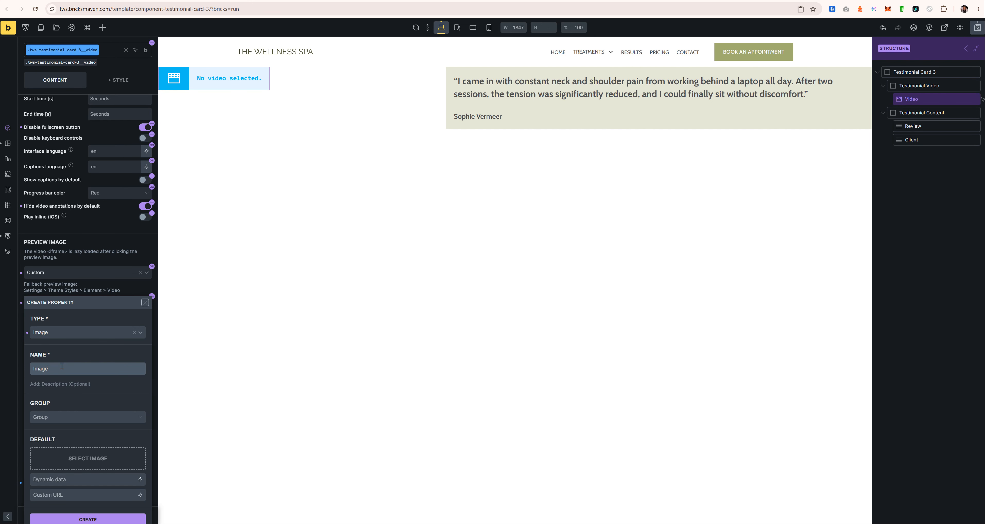
{"action": "type", "text": "Preview"}
{"action": "left_click", "coordinate": [73, 417]}
{"action": "left_click", "coordinate": [78, 445]}
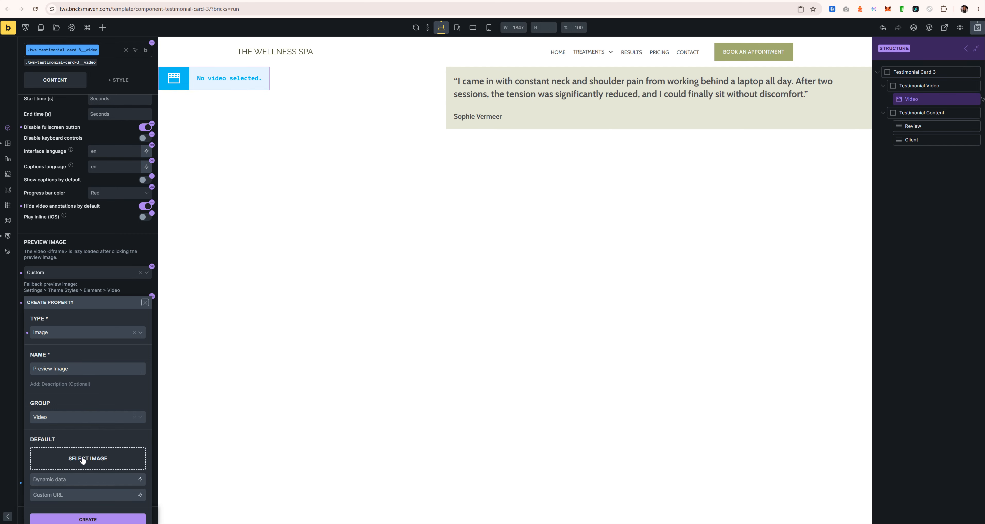
{"action": "left_click", "coordinate": [84, 458]}
{"action": "left_click", "coordinate": [292, 122]}
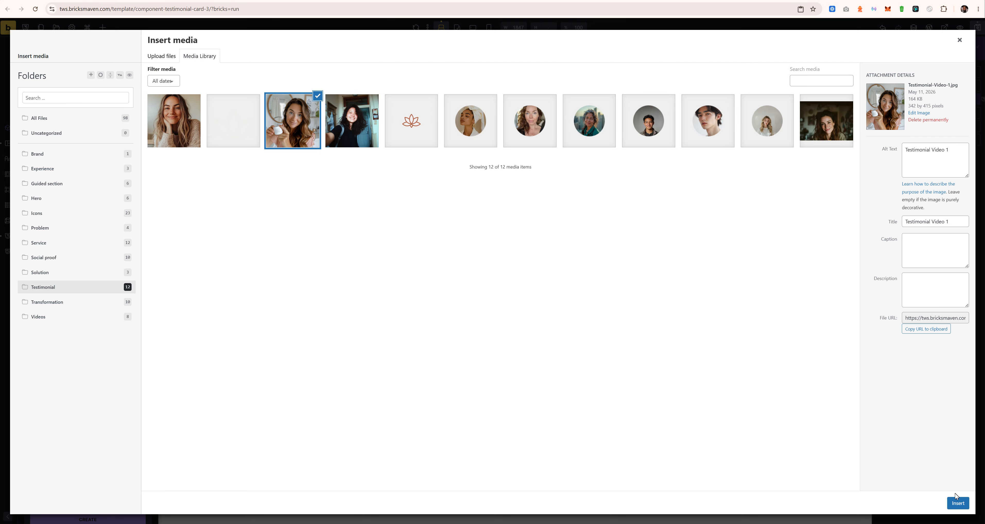
{"action": "left_click", "coordinate": [958, 503]}
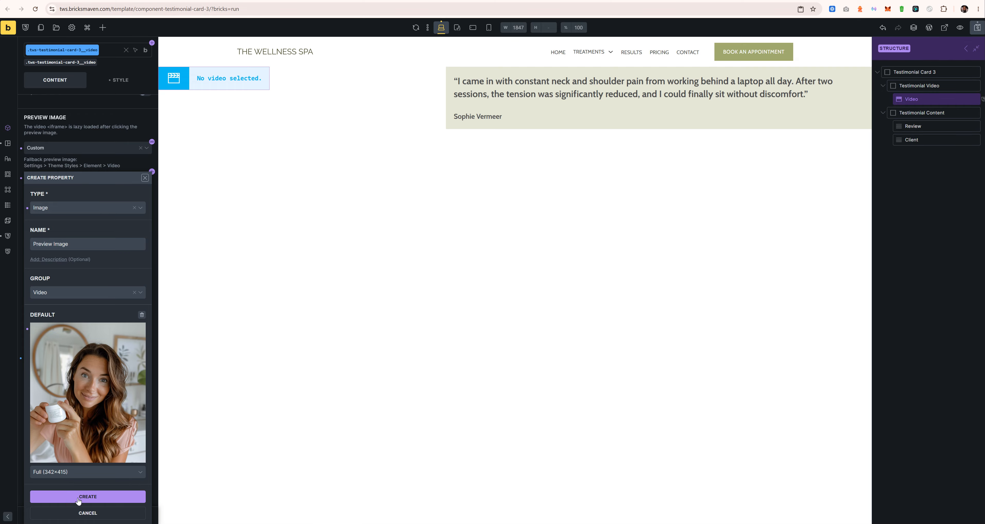
{"action": "left_click", "coordinate": [88, 494]}
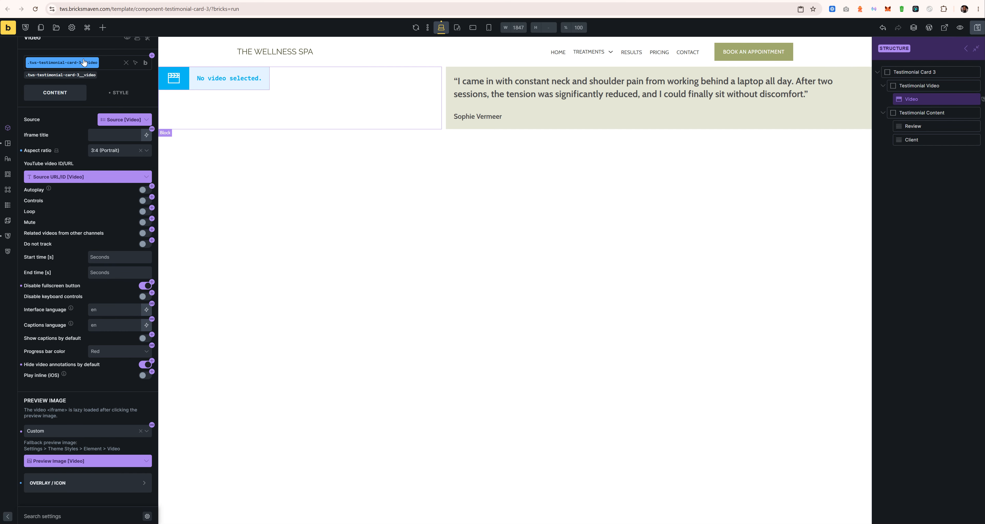
{"action": "scroll", "coordinate": [111, 79], "scroll_direction": "up", "scroll_amount": 1}
{"action": "key", "text": "ctrl+s"}
Step: On the card instance, set the Video Source property to YouTube, then change it to File URL
{"action": "left_click", "coordinate": [148, 48]}
{"action": "left_click", "coordinate": [115, 99]}
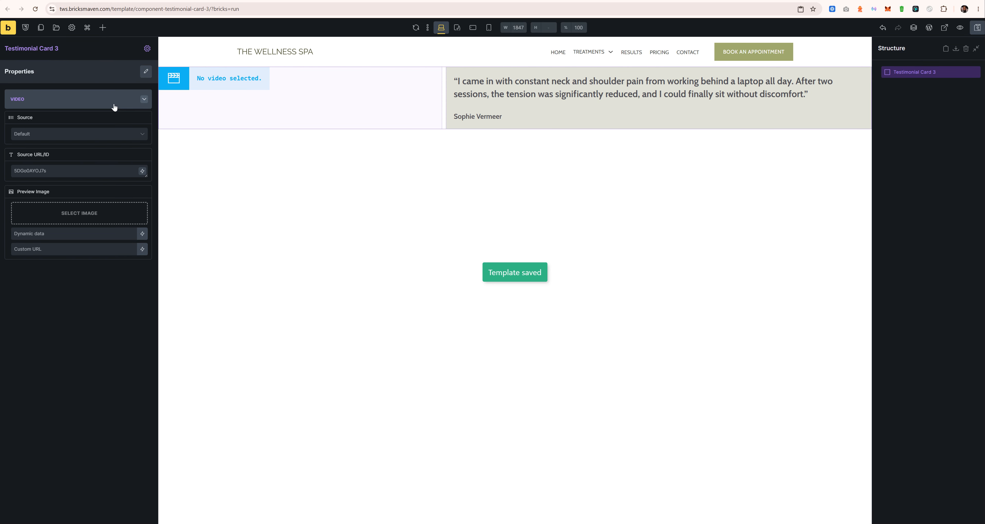
{"action": "left_click", "coordinate": [79, 134]}
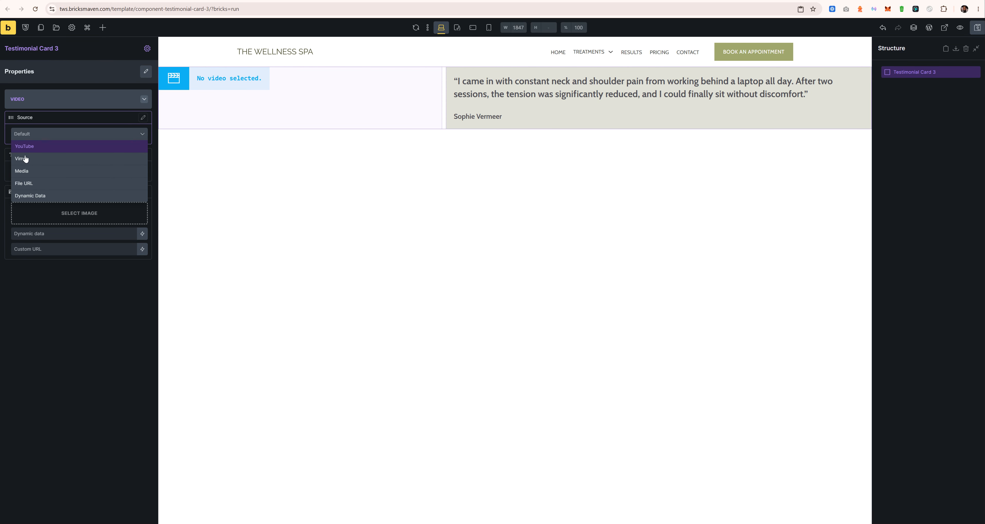
{"action": "left_click", "coordinate": [29, 147]}
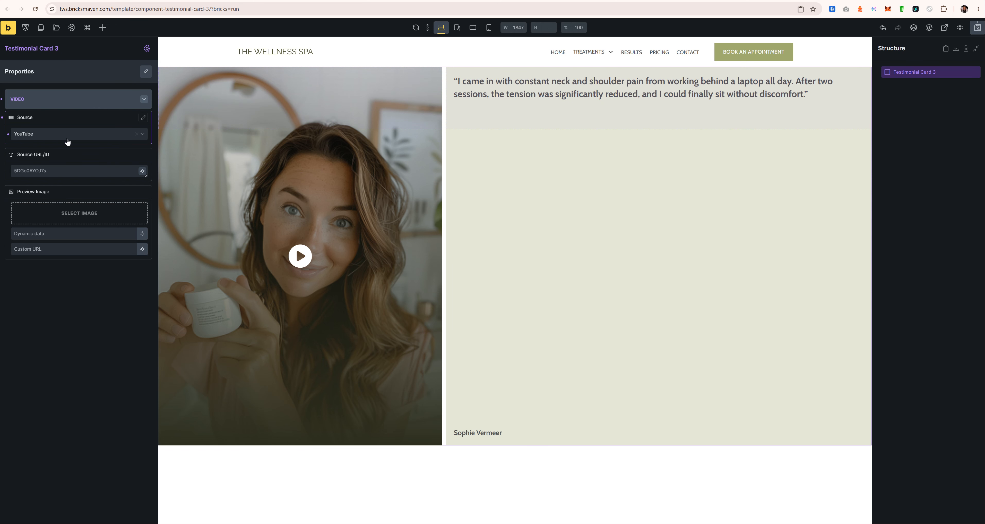
{"action": "left_click", "coordinate": [63, 134]}
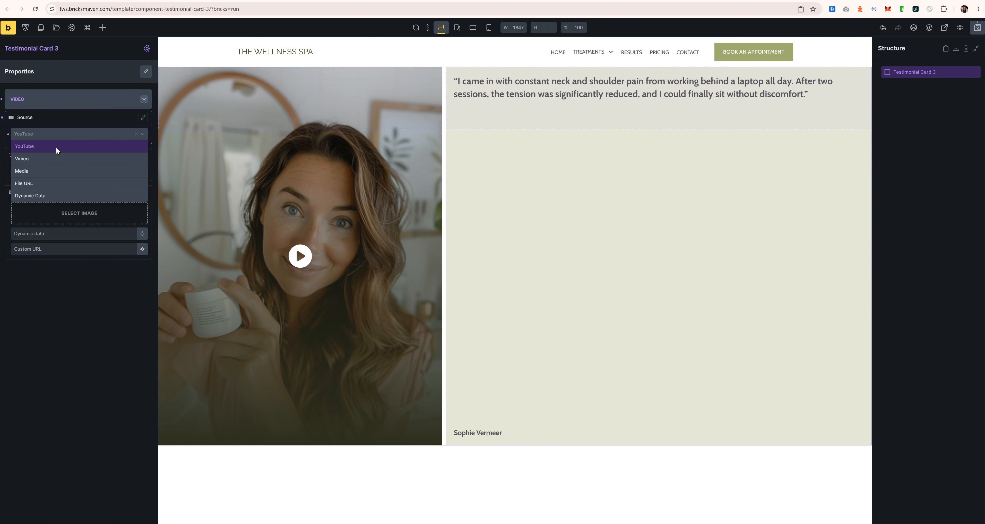
{"action": "left_click", "coordinate": [40, 181]}
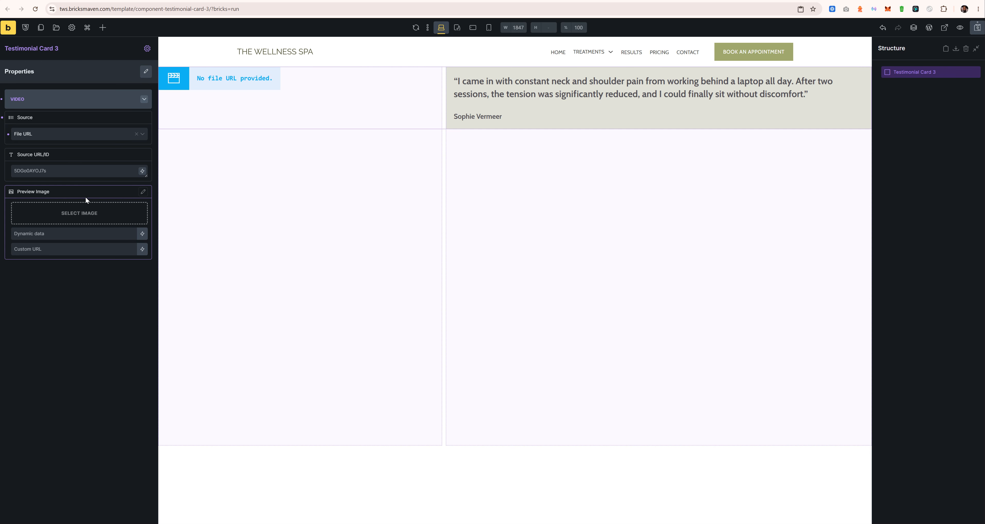
Step: In component editing, unlink the Video's Source and YouTube ID/URL from their component properties
{"action": "left_click", "coordinate": [147, 48]}
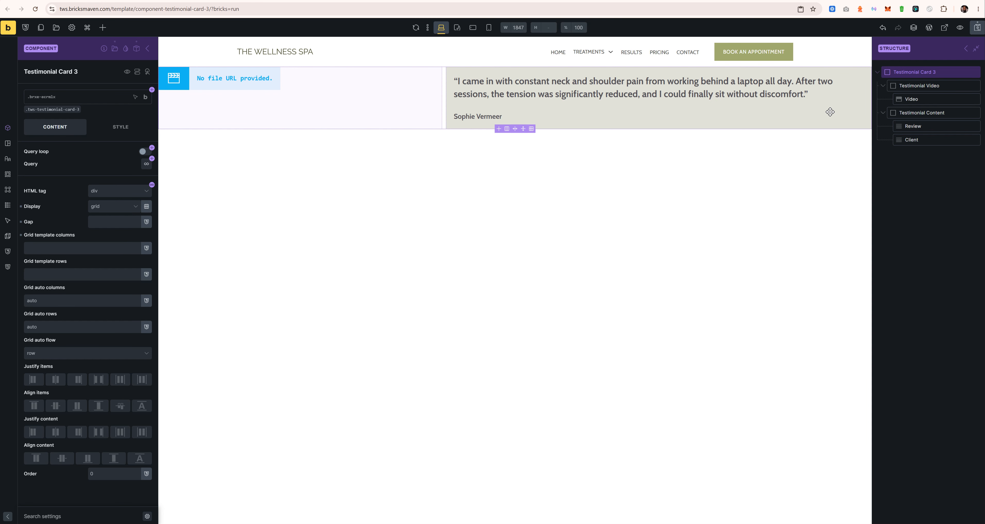
{"action": "left_click", "coordinate": [917, 99]}
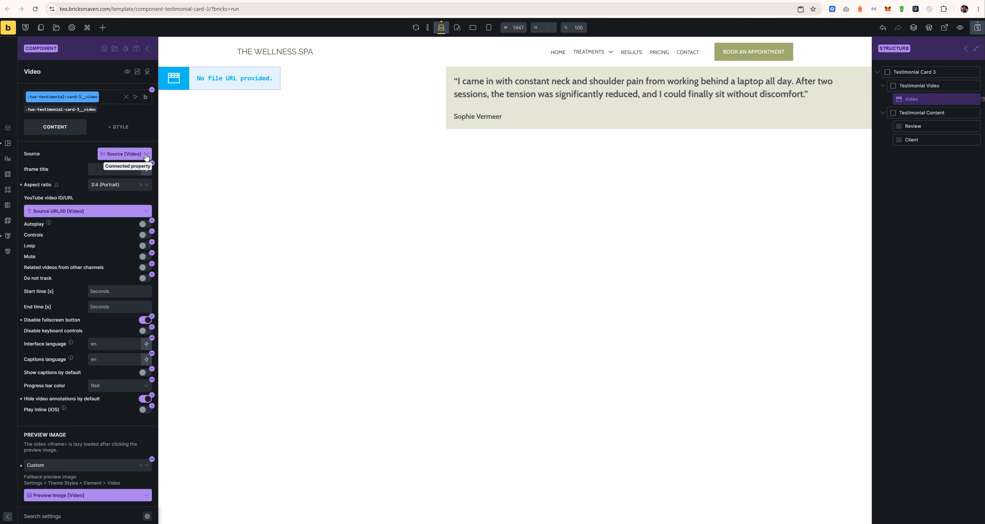
{"action": "left_click", "coordinate": [146, 154]}
{"action": "left_click", "coordinate": [144, 178]}
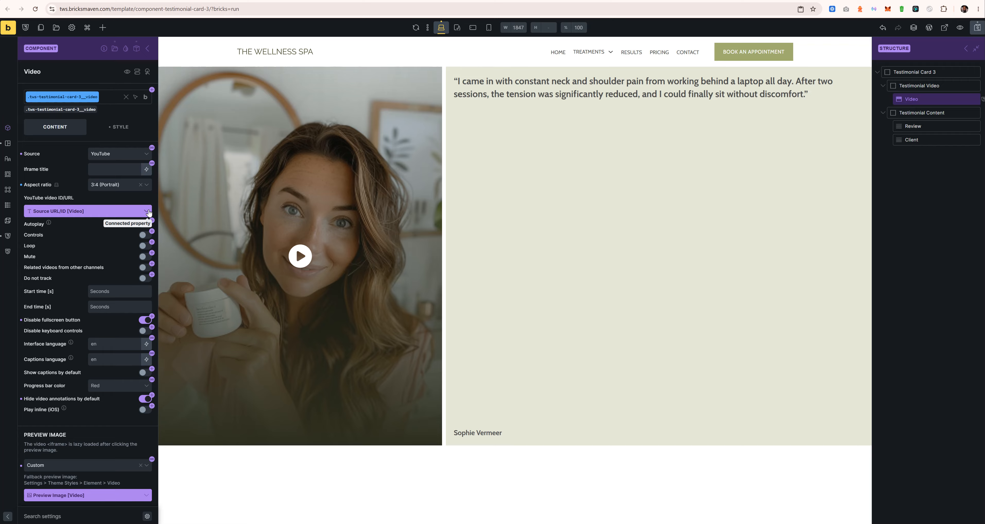
{"action": "left_click", "coordinate": [149, 212]}
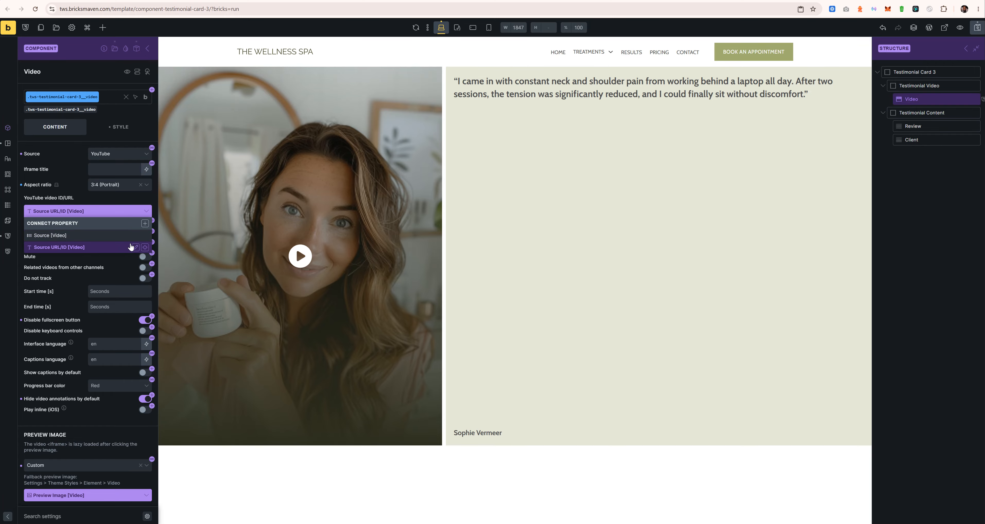
{"action": "left_click", "coordinate": [142, 234]}
Step: Switch the video source through File URL and Vimeo, ending on Media
{"action": "left_click", "coordinate": [129, 154]}
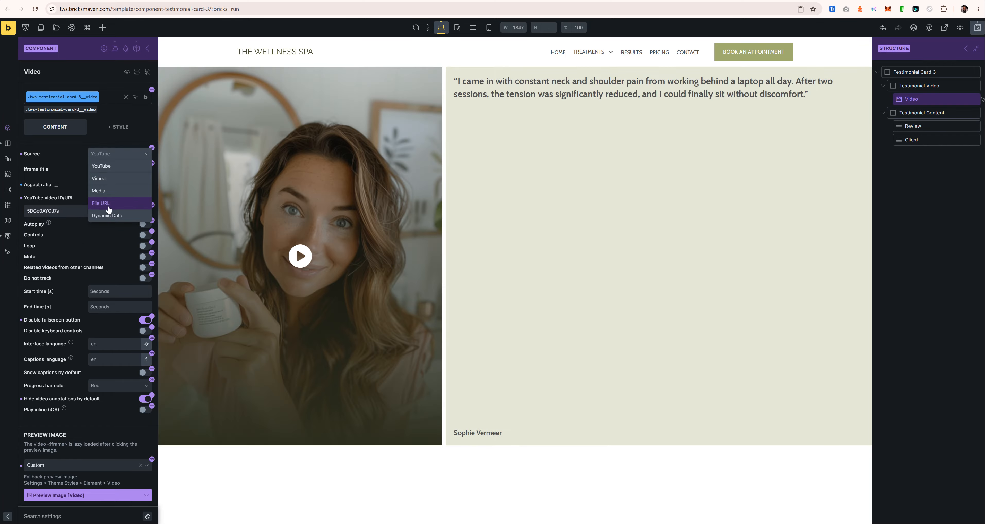
{"action": "left_click", "coordinate": [111, 206]}
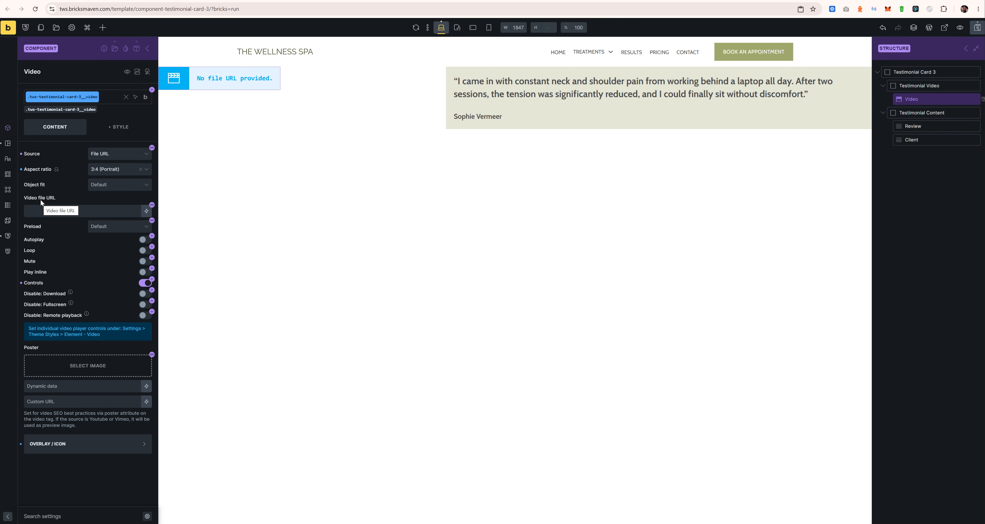
{"action": "left_click", "coordinate": [118, 155]}
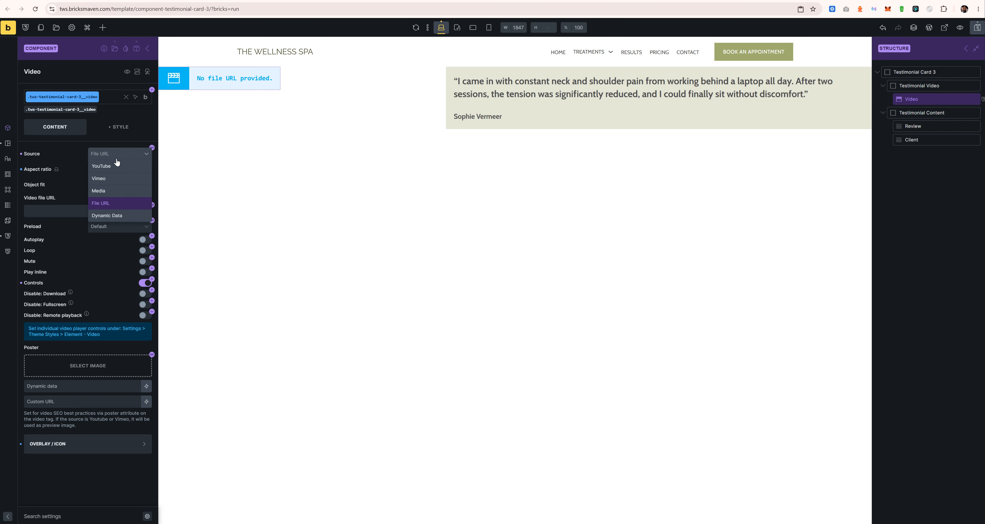
{"action": "left_click", "coordinate": [108, 176]}
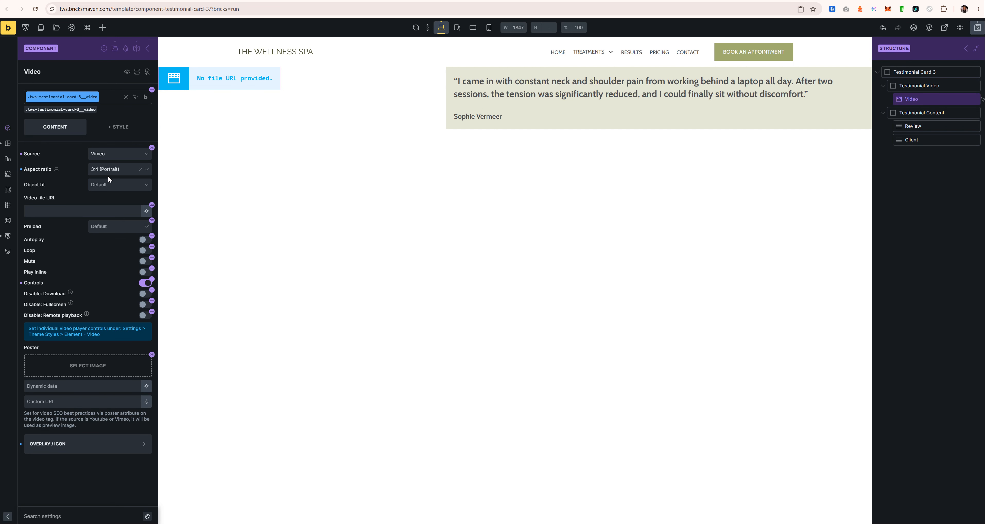
{"action": "left_click", "coordinate": [114, 157]}
{"action": "left_click", "coordinate": [114, 191]}
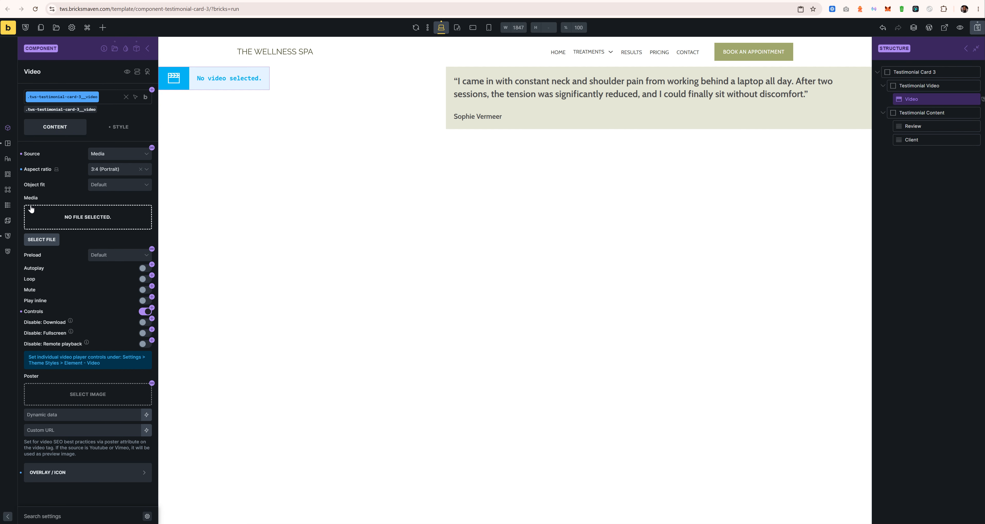
Step: Re-enter the card's component editing and set the Video element's source to Dynamic Data
{"action": "left_click", "coordinate": [147, 49]}
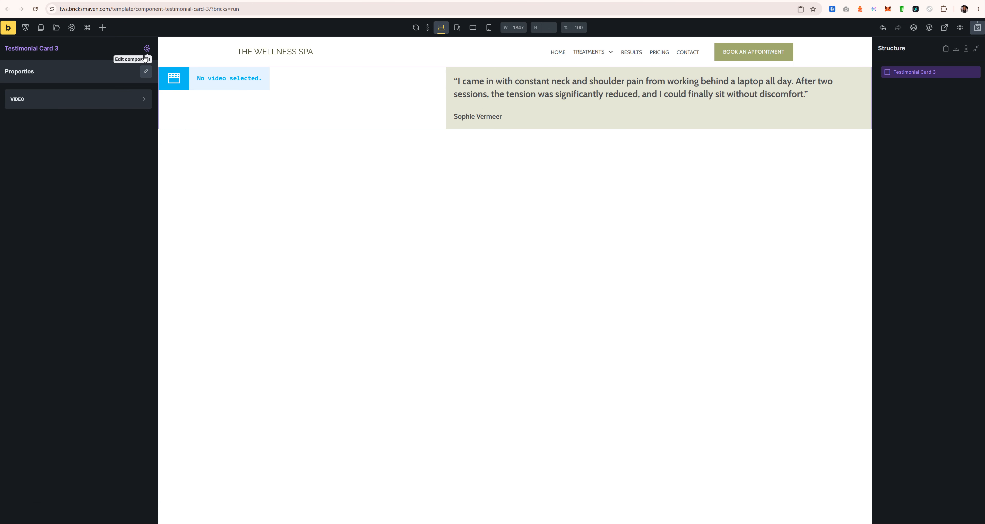
{"action": "left_click", "coordinate": [139, 98]}
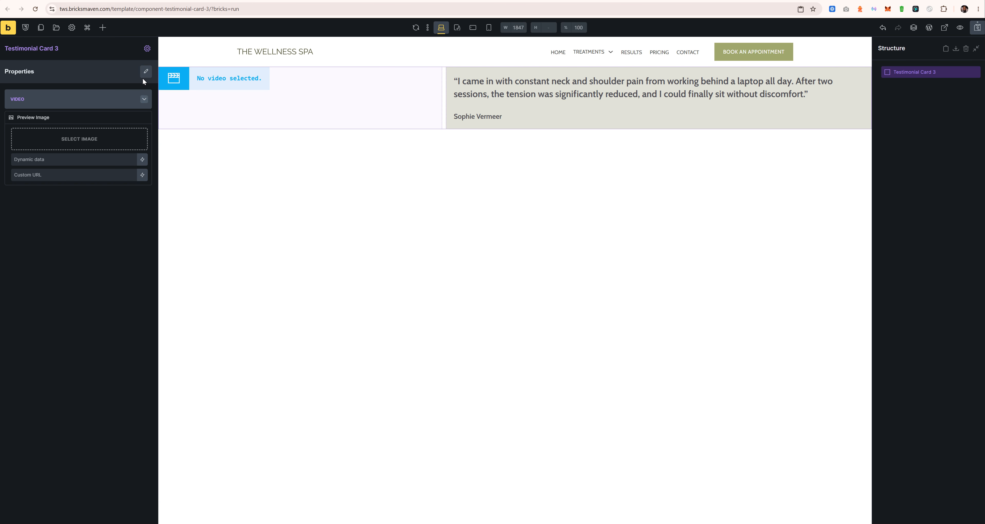
{"action": "left_click", "coordinate": [147, 49]}
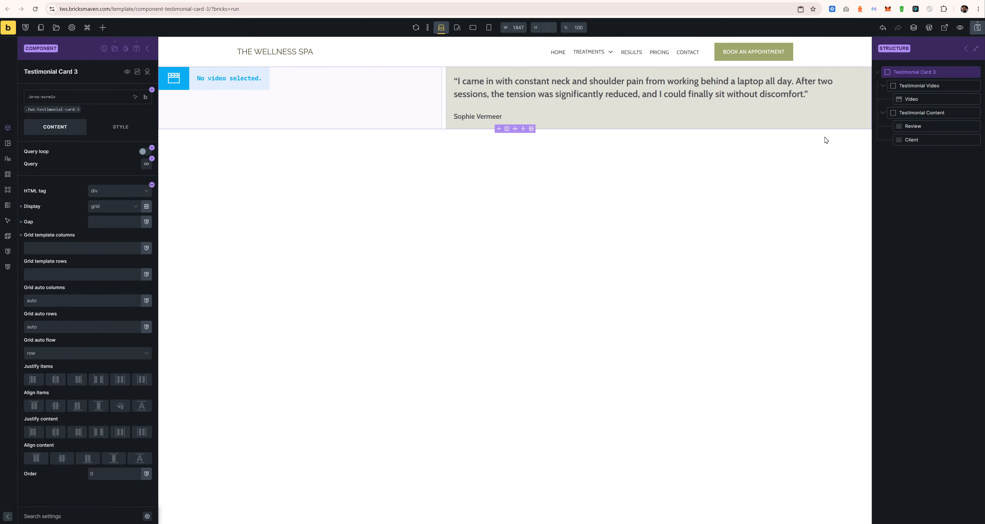
{"action": "left_click", "coordinate": [921, 99]}
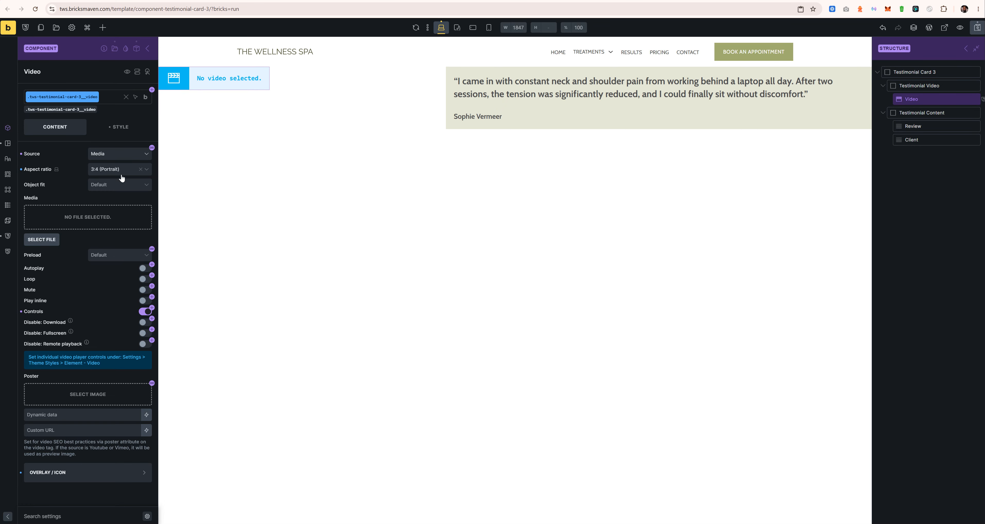
{"action": "left_click", "coordinate": [128, 159]}
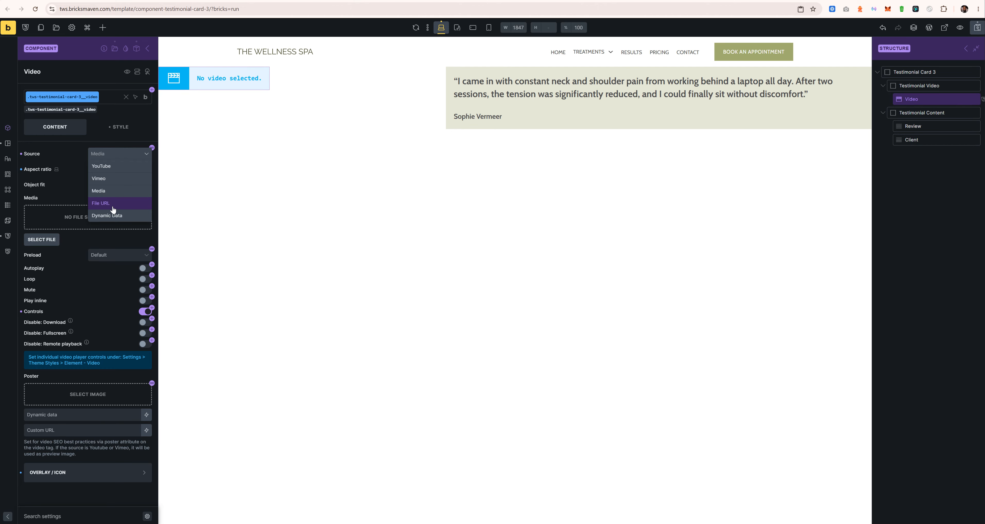
{"action": "left_click", "coordinate": [111, 216]}
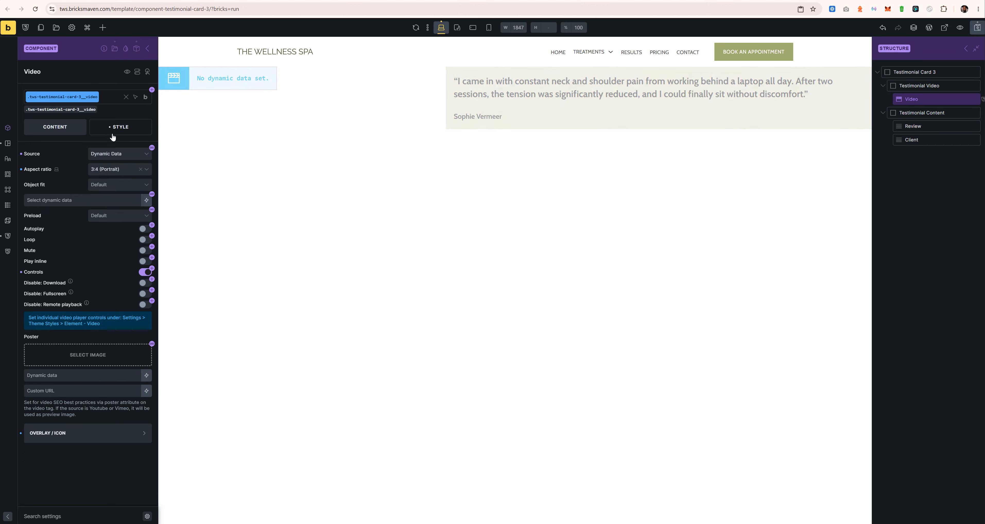
{"action": "left_click", "coordinate": [129, 152]}
{"action": "left_click", "coordinate": [63, 201]}
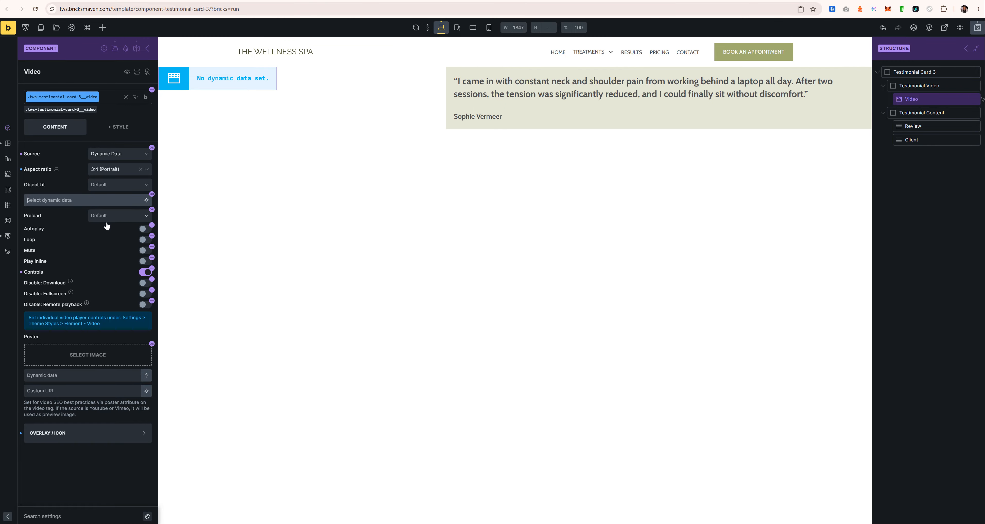
Step: Set the video source to YouTube and link it to the Source [Video] property
{"action": "left_click", "coordinate": [111, 154]}
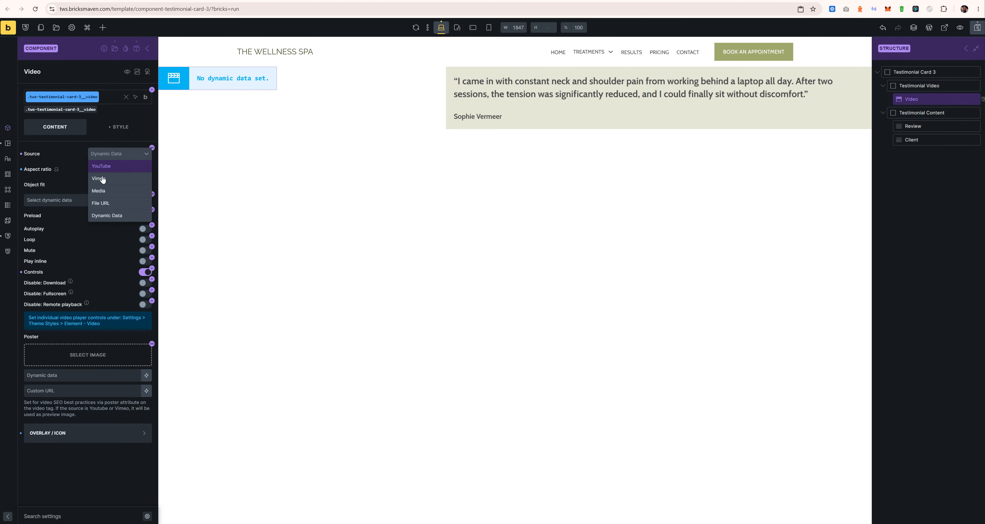
{"action": "left_click", "coordinate": [109, 166]}
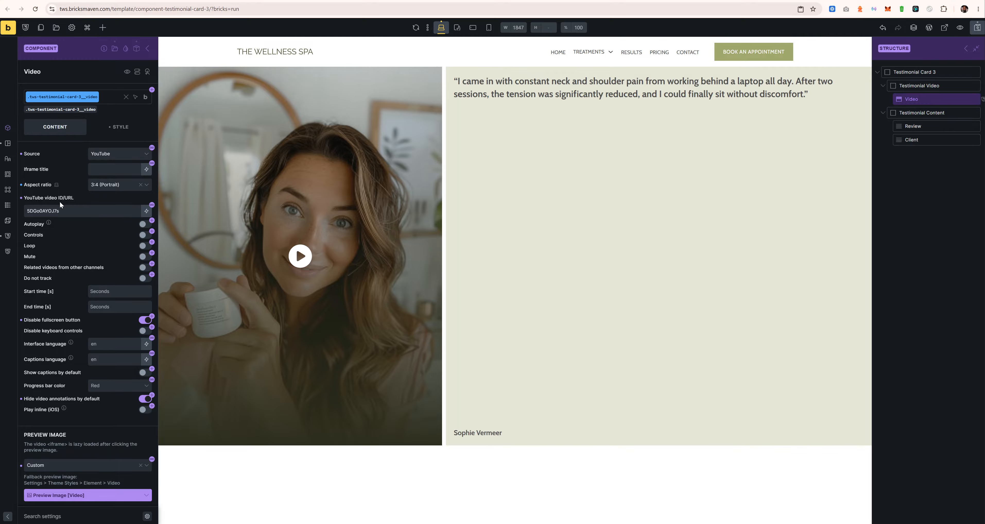
{"action": "left_click", "coordinate": [146, 154]}
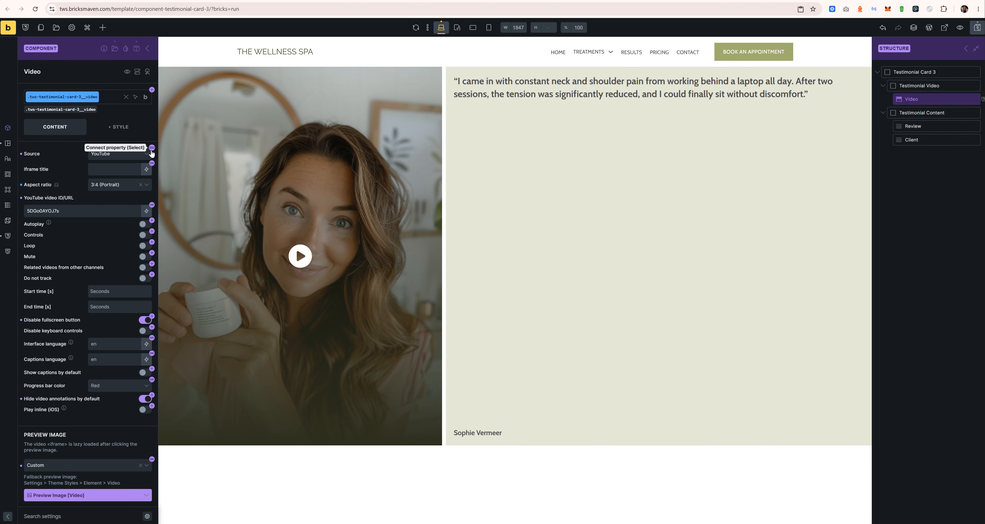
{"action": "left_click", "coordinate": [152, 148]}
{"action": "left_click", "coordinate": [121, 169]}
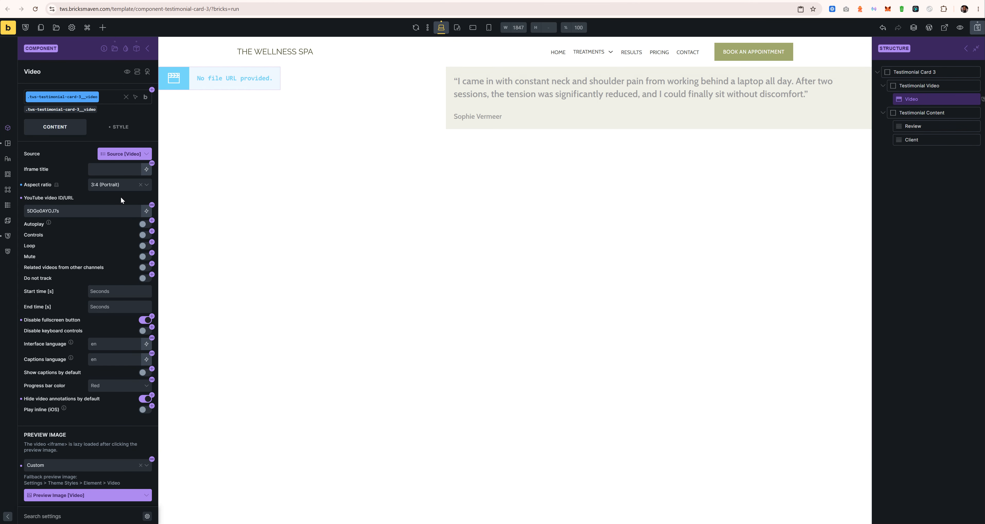
Step: Link the YouTube ID field to the Source URL/ID [Video] property and return to the instance
{"action": "left_click", "coordinate": [152, 205]}
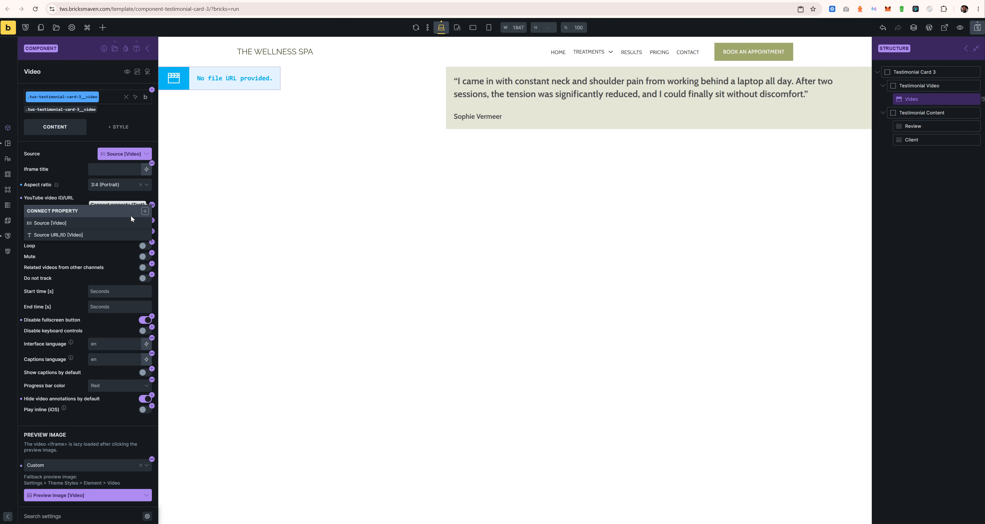
{"action": "left_click", "coordinate": [98, 232]}
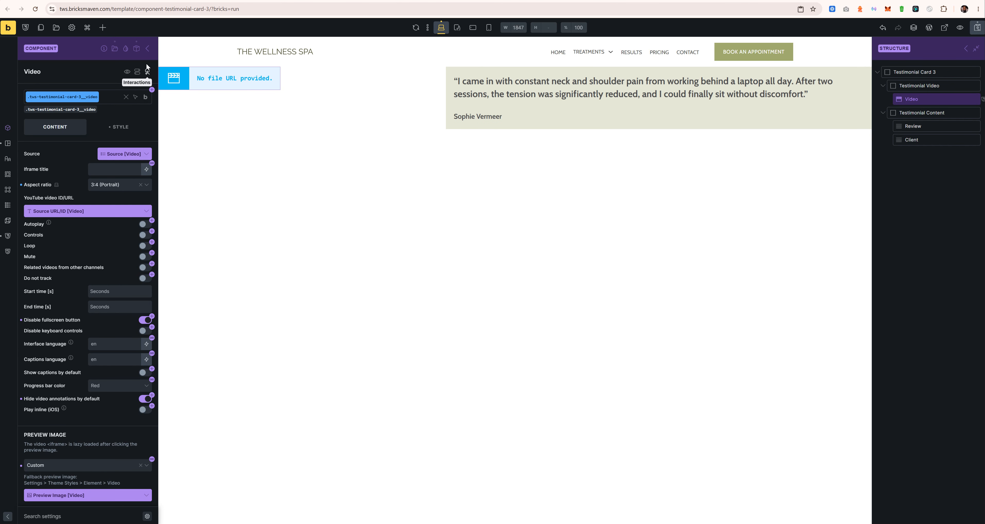
{"action": "left_click", "coordinate": [143, 52]}
Step: Rename the Source URL/ID property to 'Youtube URL/ID', save it, and view it under the instance's Video group
{"action": "left_click", "coordinate": [106, 103]}
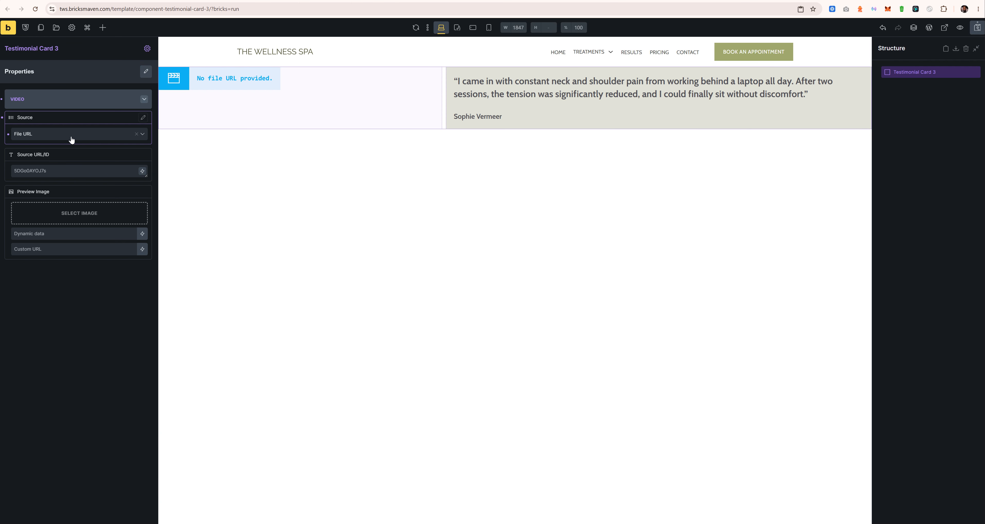
{"action": "left_click", "coordinate": [71, 137]}
{"action": "left_click", "coordinate": [28, 136]}
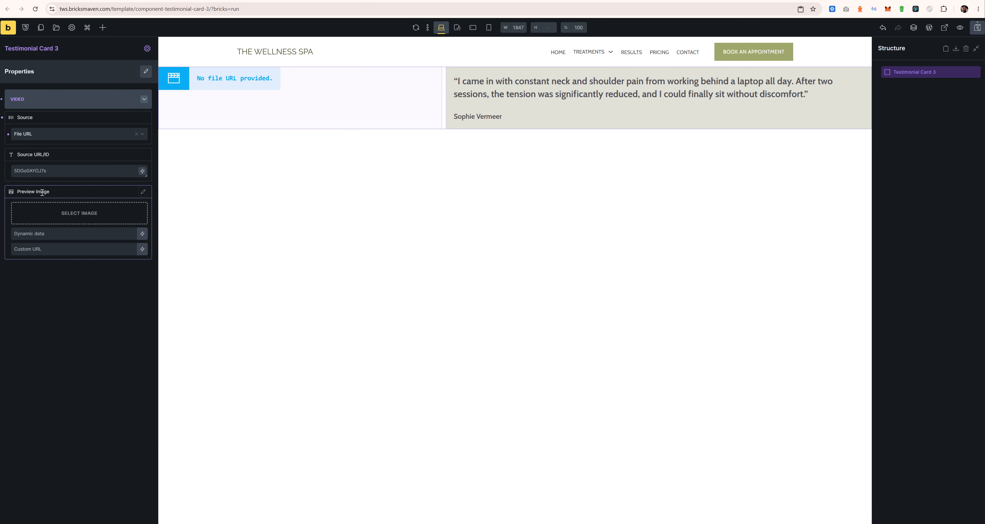
{"action": "left_click", "coordinate": [76, 171]}
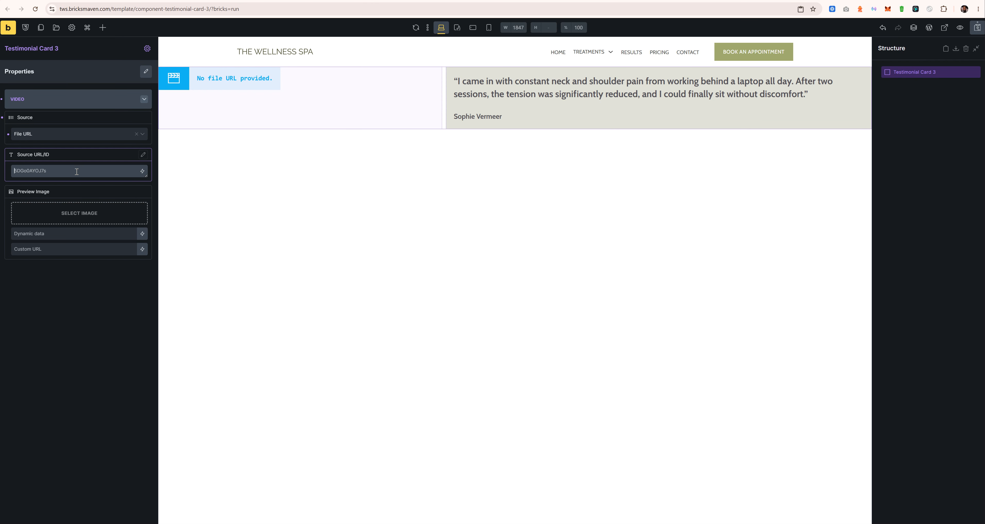
{"action": "left_click", "coordinate": [143, 155]}
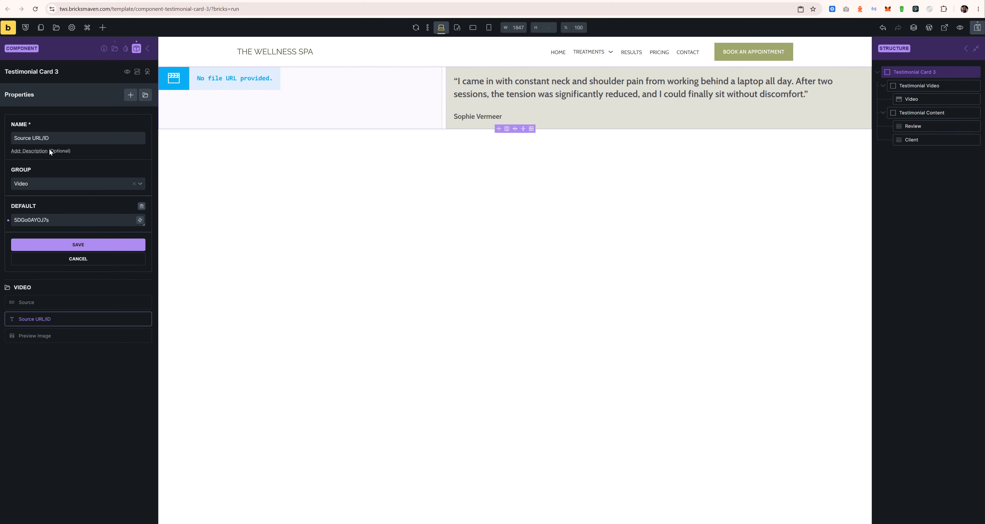
{"action": "triple_click", "coordinate": [39, 137]}
{"action": "left_click", "coordinate": [39, 136]}
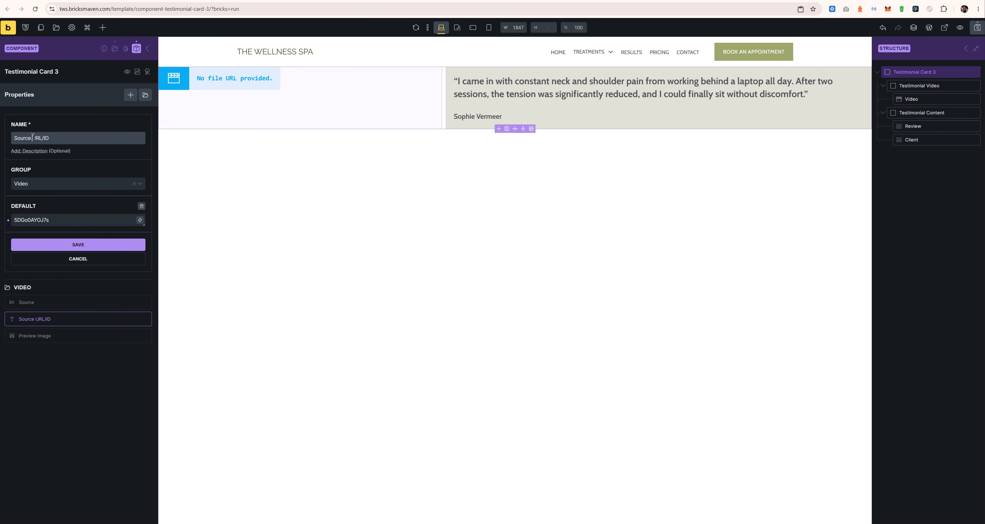
{"action": "double_click", "coordinate": [33, 136]}
{"action": "type", "text": "Youtube"}
{"action": "left_click", "coordinate": [95, 243]}
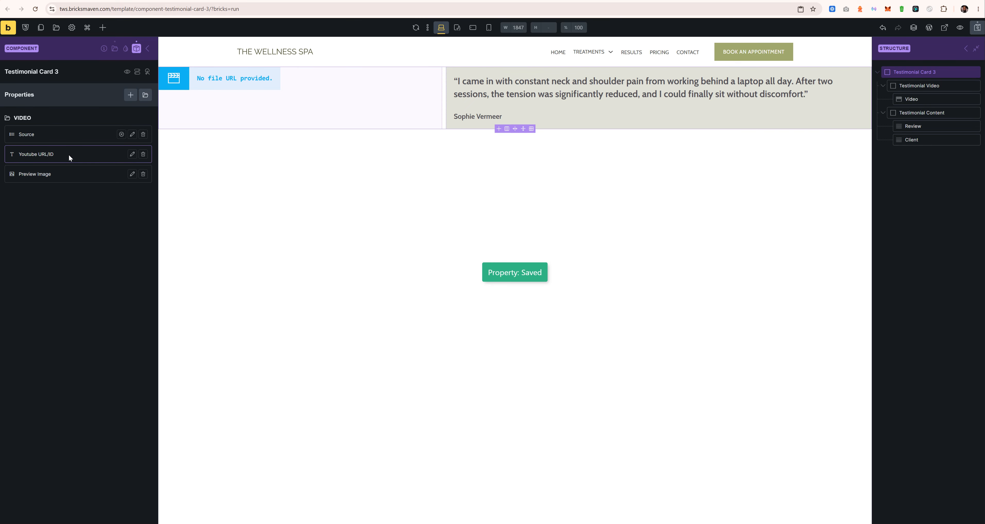
{"action": "left_click", "coordinate": [148, 49]}
{"action": "left_click", "coordinate": [128, 106]}
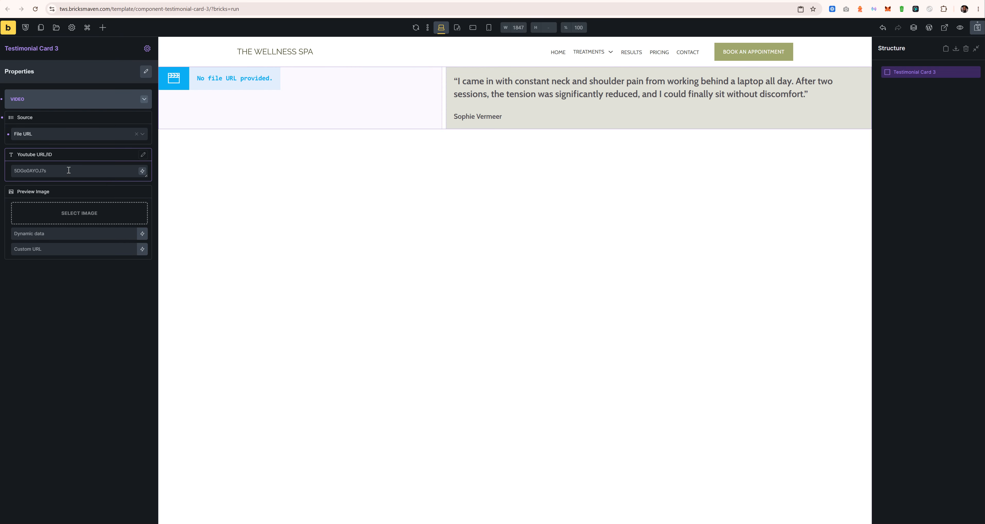
Step: Set the Testimonial Card 3 instance's VIDEO Source to YouTube
{"action": "left_click", "coordinate": [72, 134]}
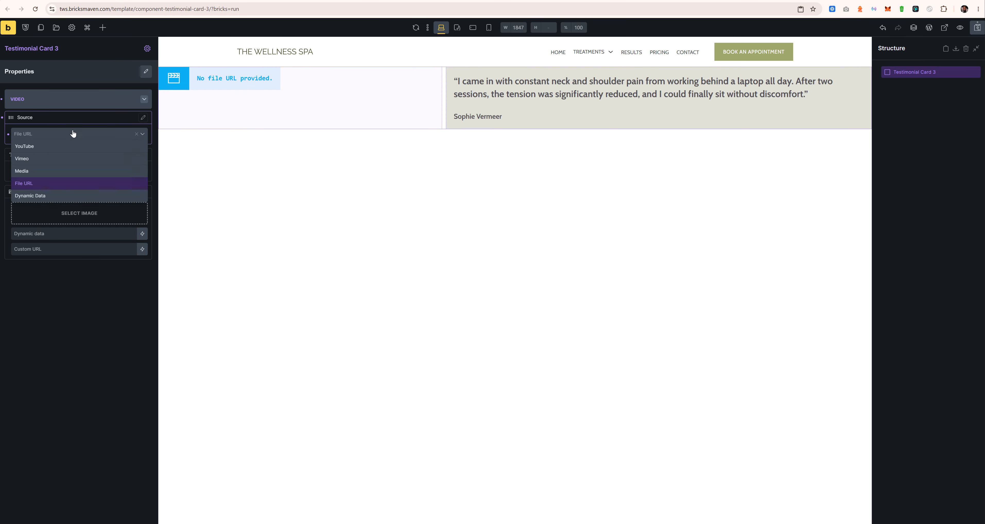
{"action": "left_click", "coordinate": [34, 147]}
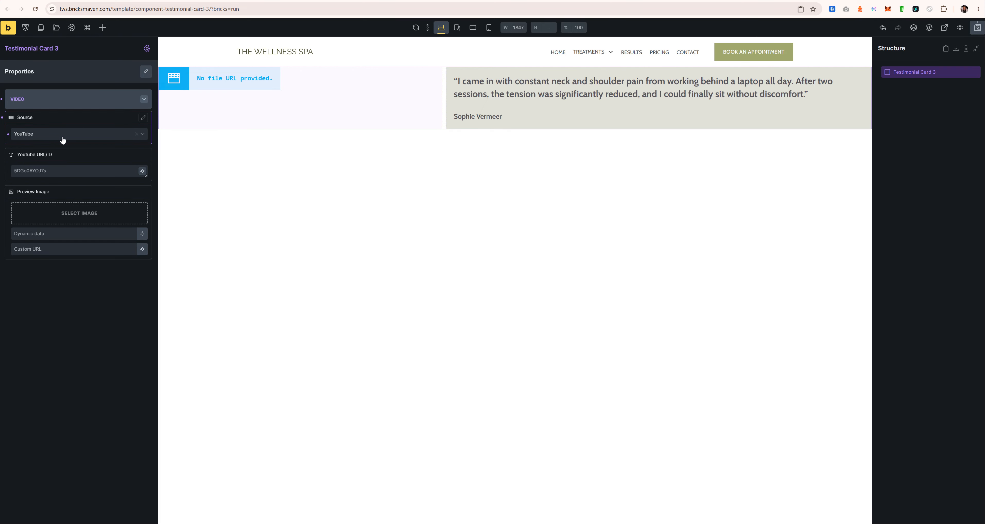
{"action": "left_click", "coordinate": [66, 137]}
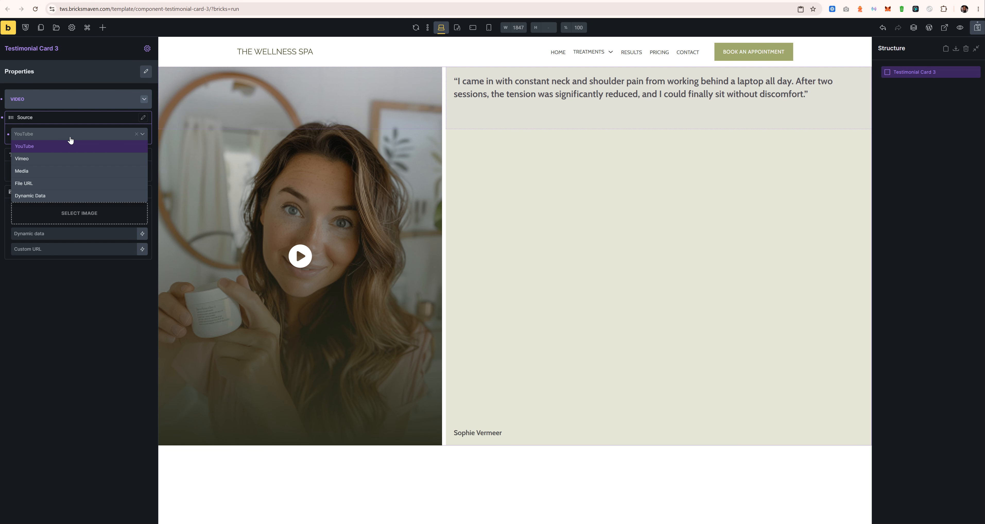
{"action": "left_click", "coordinate": [71, 138]}
{"action": "left_click", "coordinate": [70, 138]}
{"action": "left_click", "coordinate": [73, 134]}
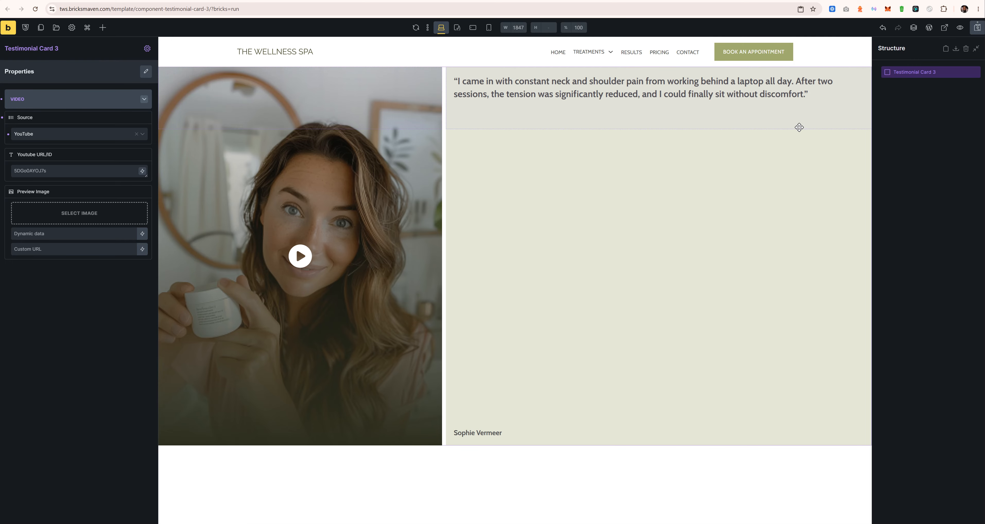
Step: In the component's Video element, unlink the Source and YouTube ID properties and set Source to File URL
{"action": "left_click", "coordinate": [148, 49]}
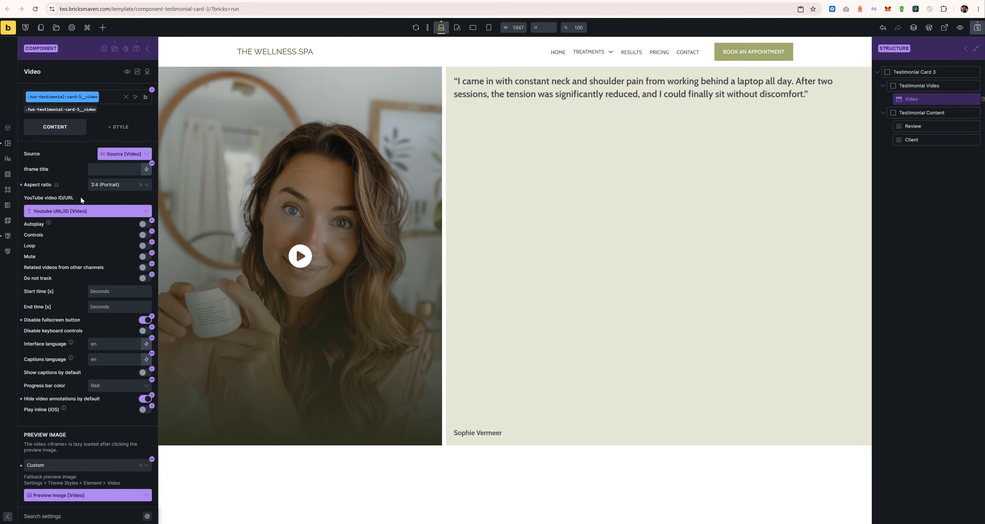
{"action": "left_click", "coordinate": [145, 154]}
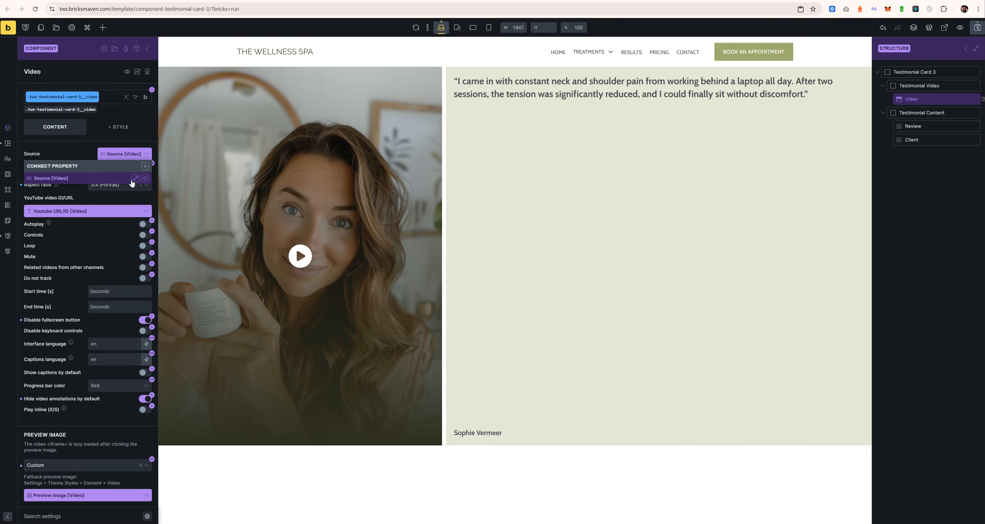
{"action": "left_click", "coordinate": [145, 178]}
{"action": "left_click", "coordinate": [146, 211]}
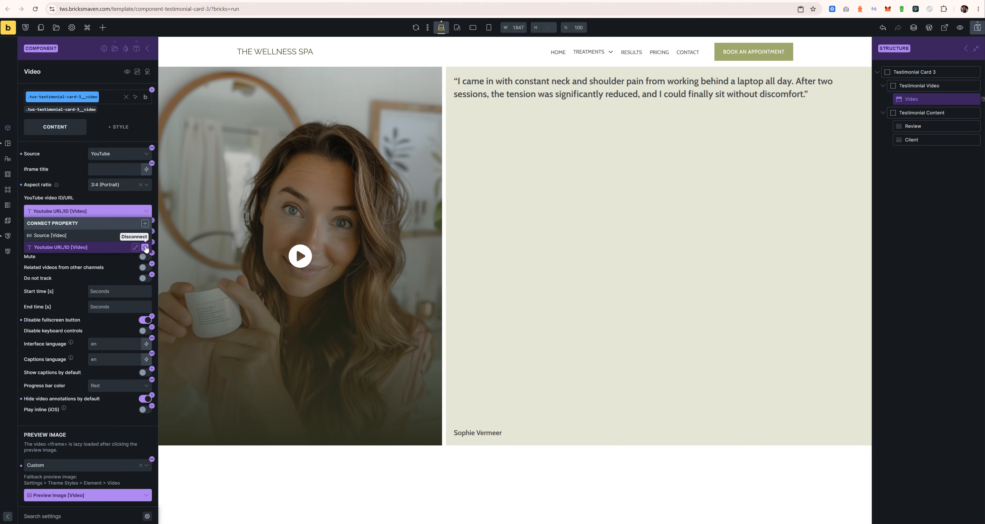
{"action": "left_click", "coordinate": [145, 247]}
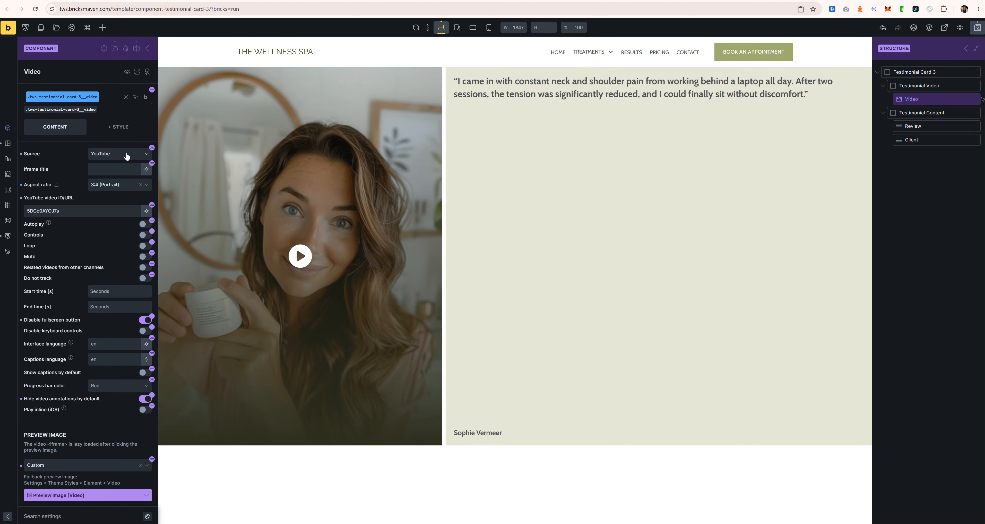
{"action": "left_click", "coordinate": [127, 154]}
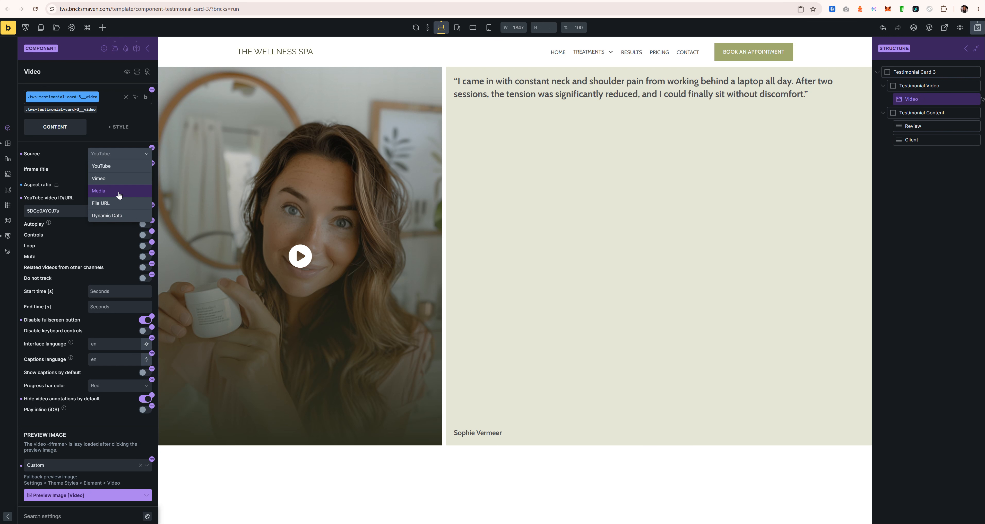
{"action": "left_click", "coordinate": [115, 203]}
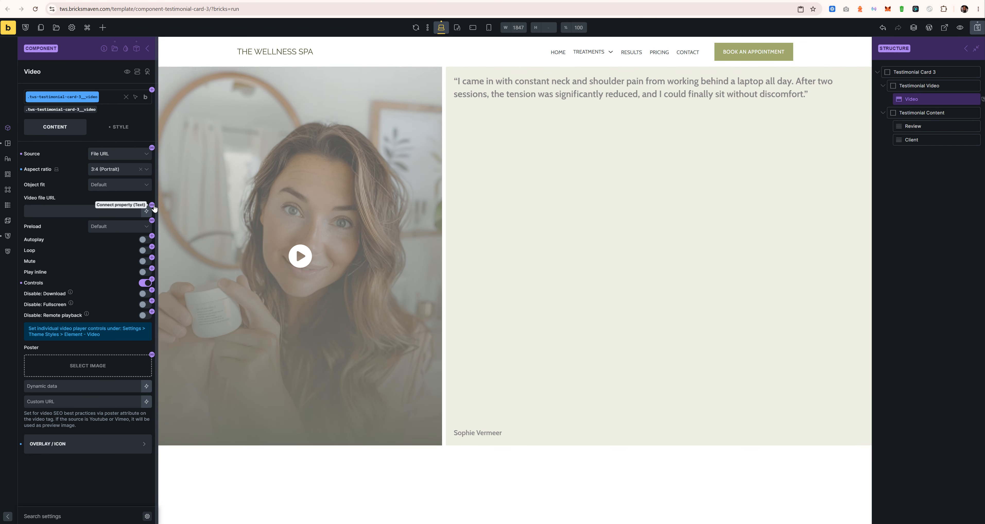
Step: Create a File URL property in the Video group and link the video's file URL to it
{"action": "left_click", "coordinate": [152, 205]}
{"action": "left_click", "coordinate": [145, 211]}
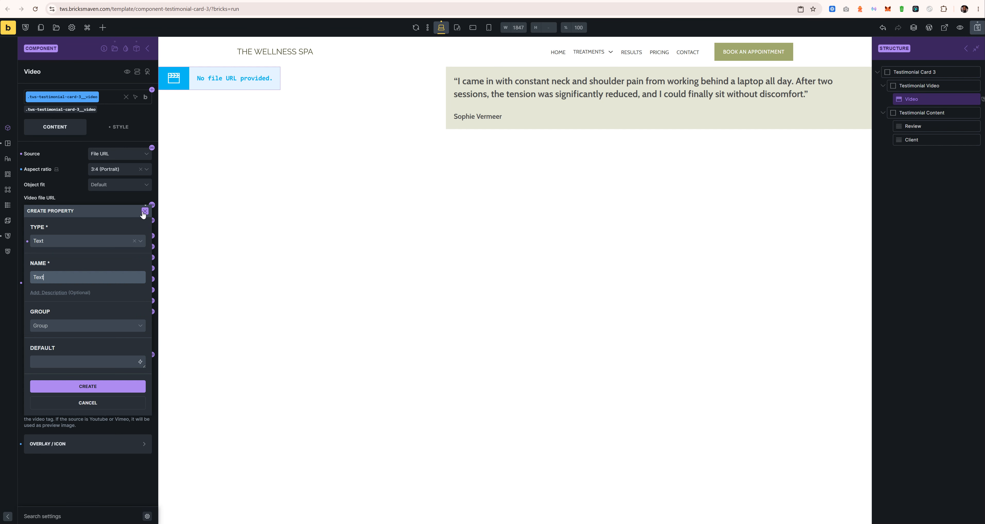
{"action": "double_click", "coordinate": [53, 273]}
{"action": "type", "text": "File URL"}
{"action": "left_click", "coordinate": [74, 325]}
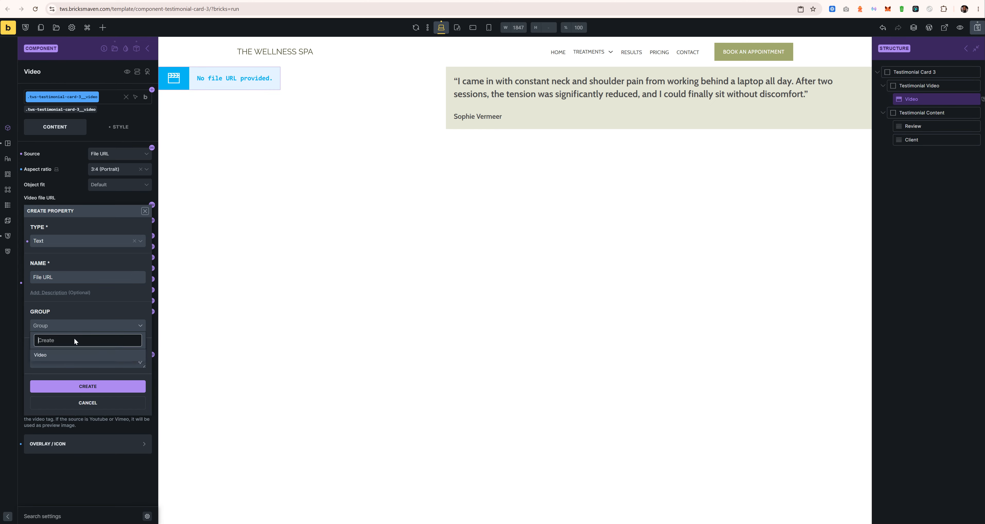
{"action": "left_click", "coordinate": [63, 349]}
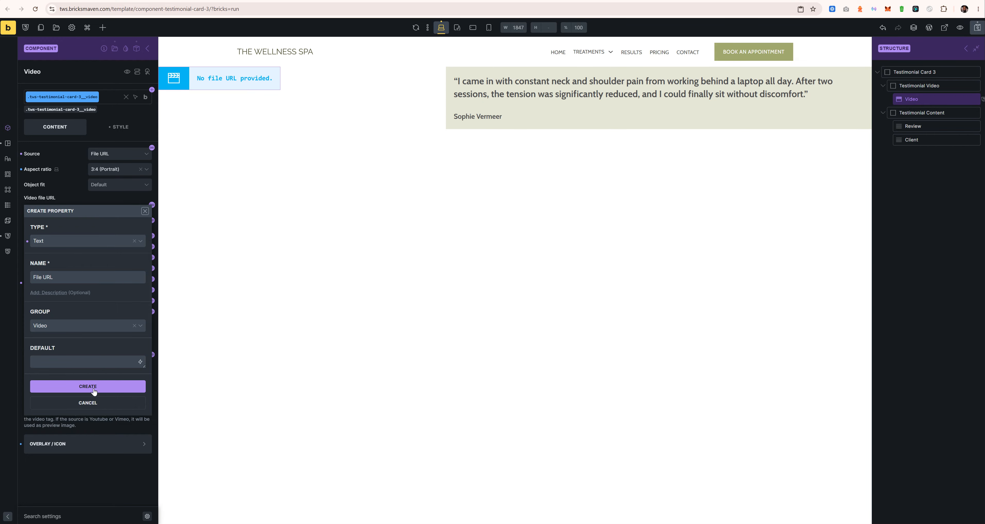
{"action": "left_click", "coordinate": [94, 391]}
{"action": "left_click", "coordinate": [70, 246]}
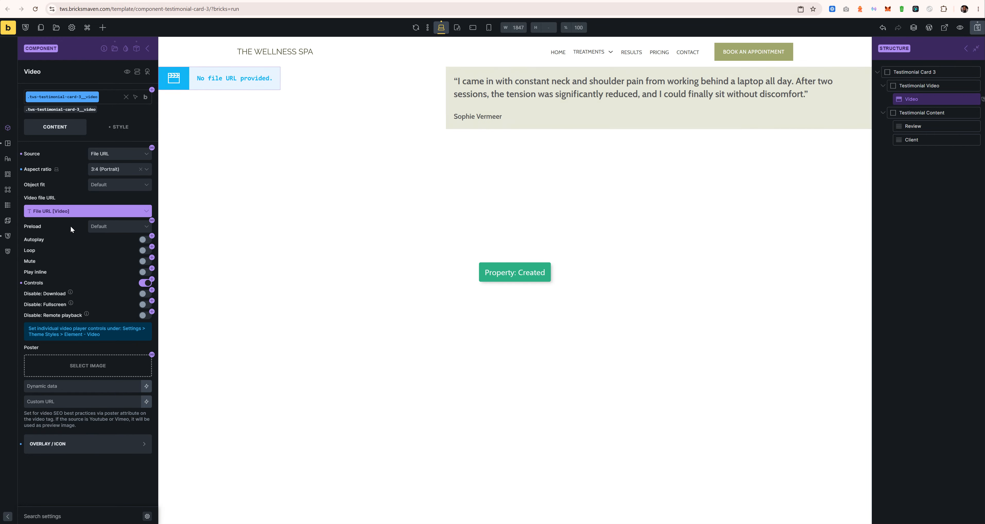
{"action": "left_click", "coordinate": [147, 210]}
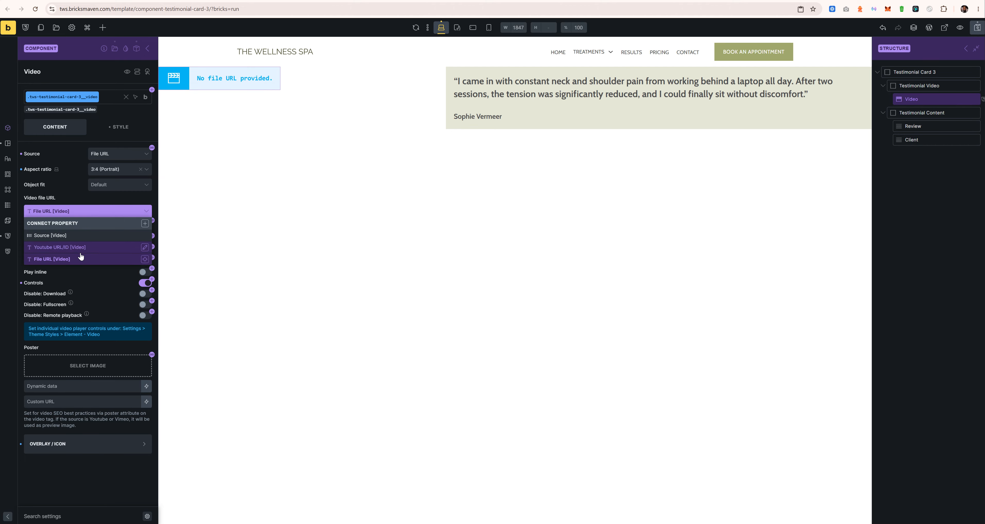
{"action": "left_click", "coordinate": [74, 259]}
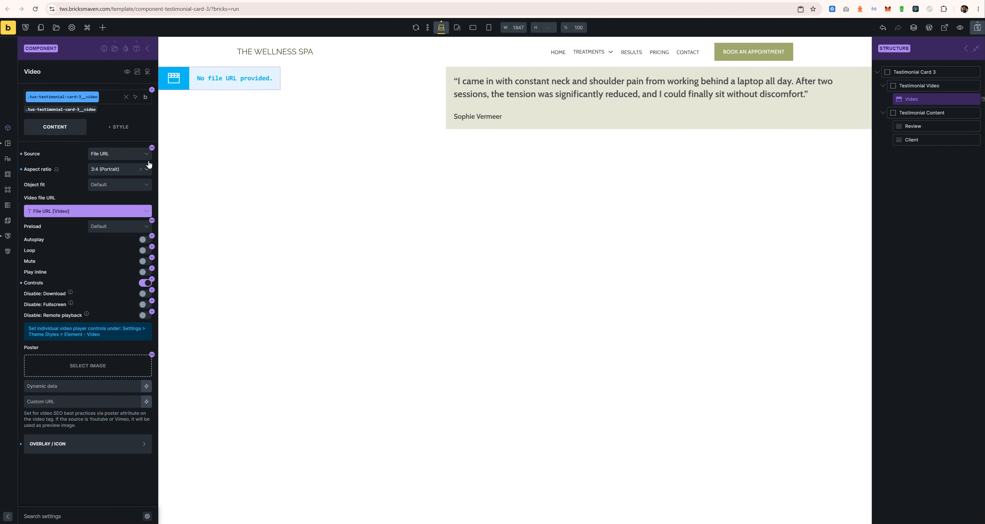
Step: Switch the video source to Dynamic Data and link it to a new Video-group Dynamic data Value property
{"action": "left_click", "coordinate": [118, 154]}
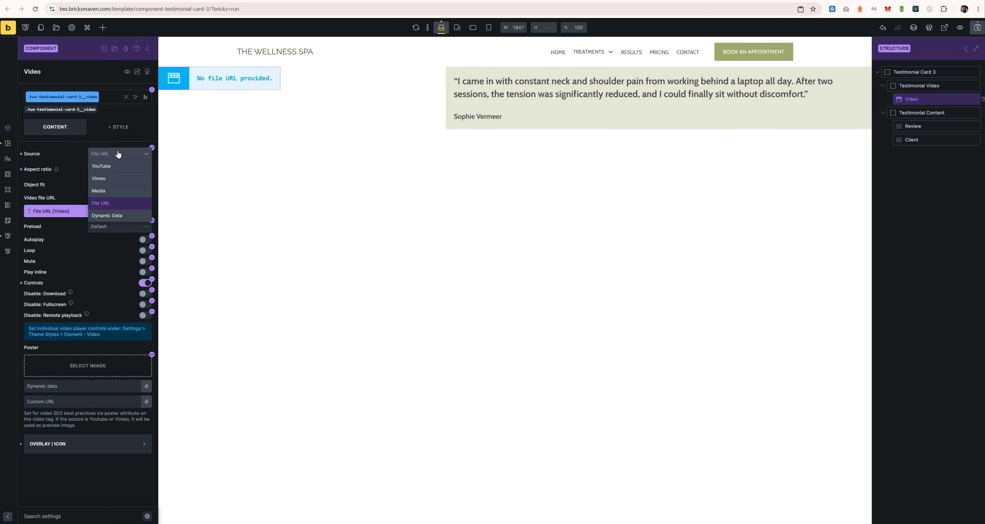
{"action": "left_click", "coordinate": [105, 216]}
{"action": "left_click", "coordinate": [151, 194]}
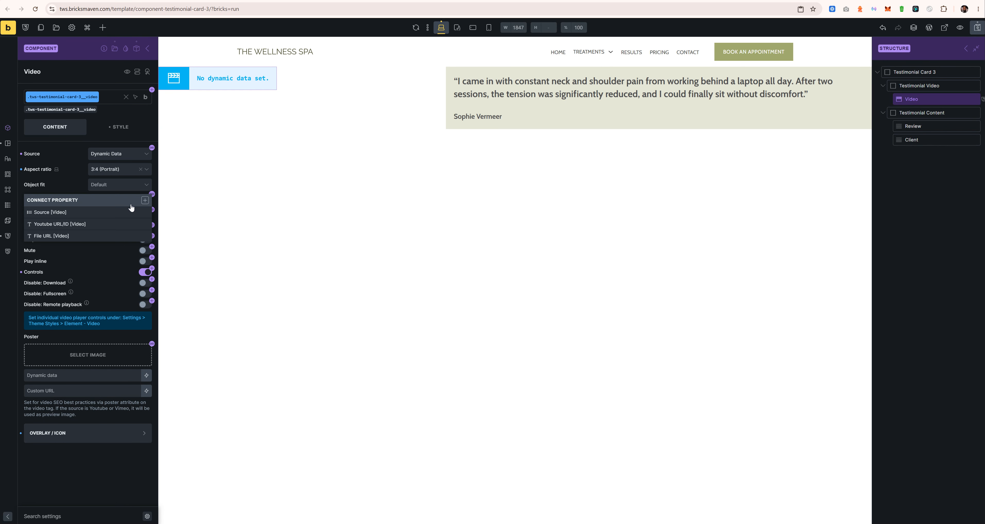
{"action": "left_click", "coordinate": [144, 200]}
{"action": "double_click", "coordinate": [78, 271]}
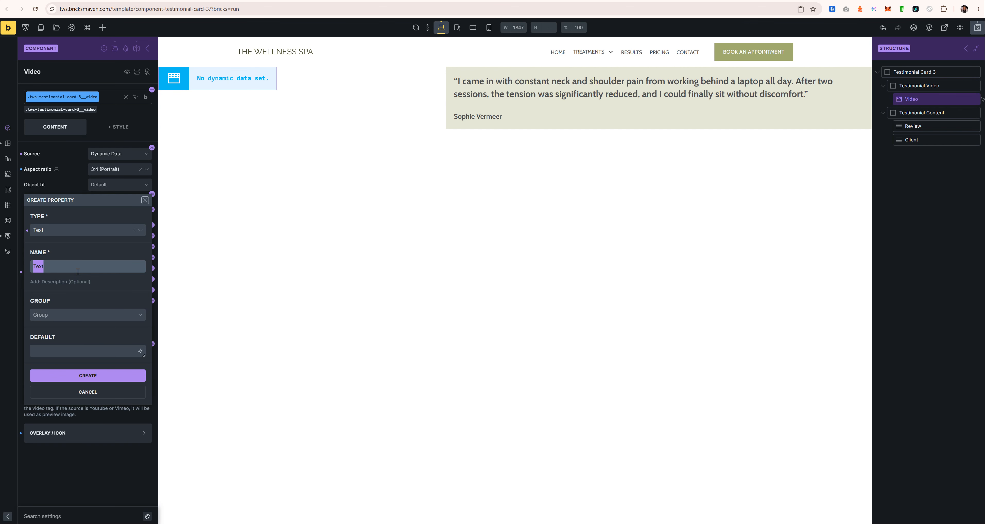
{"action": "type", "text": "Dynamic data Value"}
{"action": "left_click", "coordinate": [64, 316]}
{"action": "left_click", "coordinate": [60, 342]}
{"action": "left_click", "coordinate": [88, 375]}
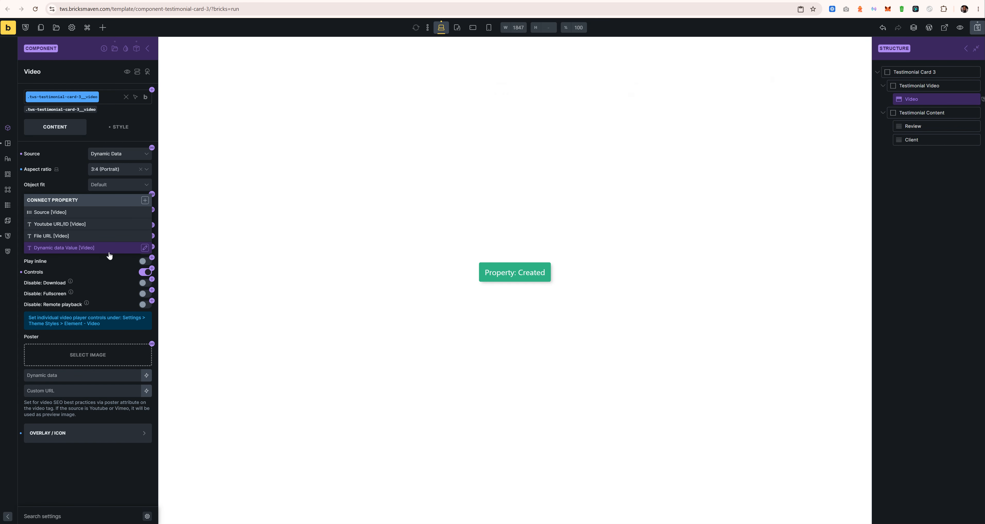
{"action": "left_click", "coordinate": [101, 249]}
Step: Set the source to YouTube, linking the ID to Youtube URL/ID and the source to Source [Video]
{"action": "left_click", "coordinate": [121, 155]}
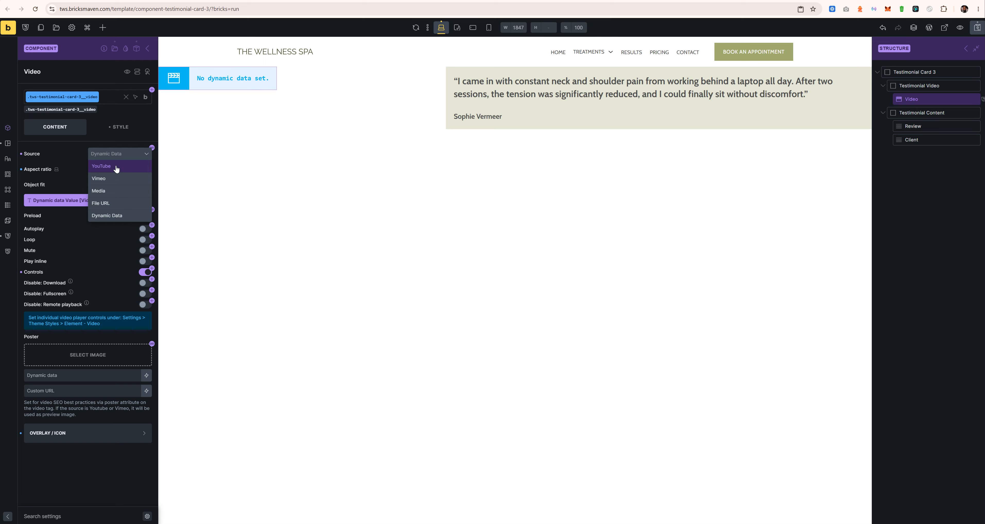
{"action": "left_click", "coordinate": [101, 165]}
{"action": "left_click", "coordinate": [152, 204]}
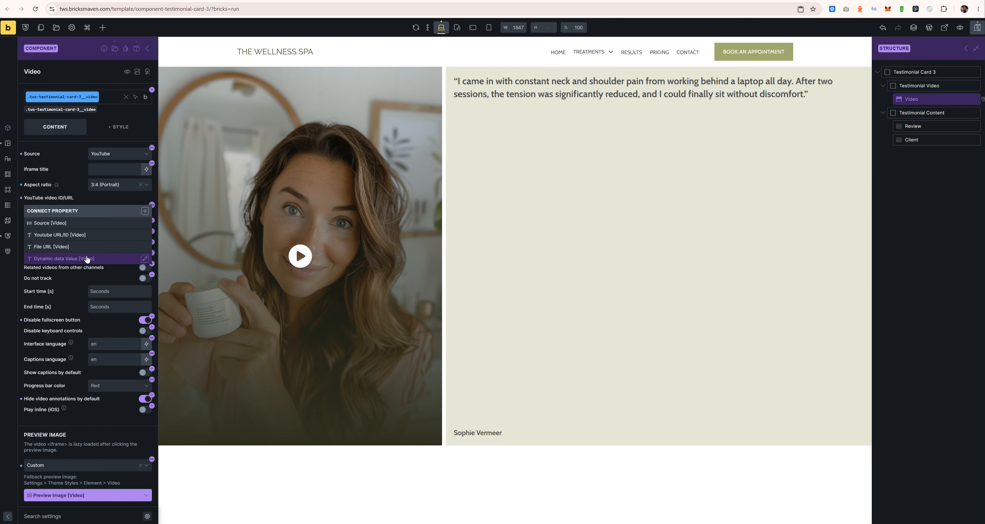
{"action": "left_click", "coordinate": [61, 235]}
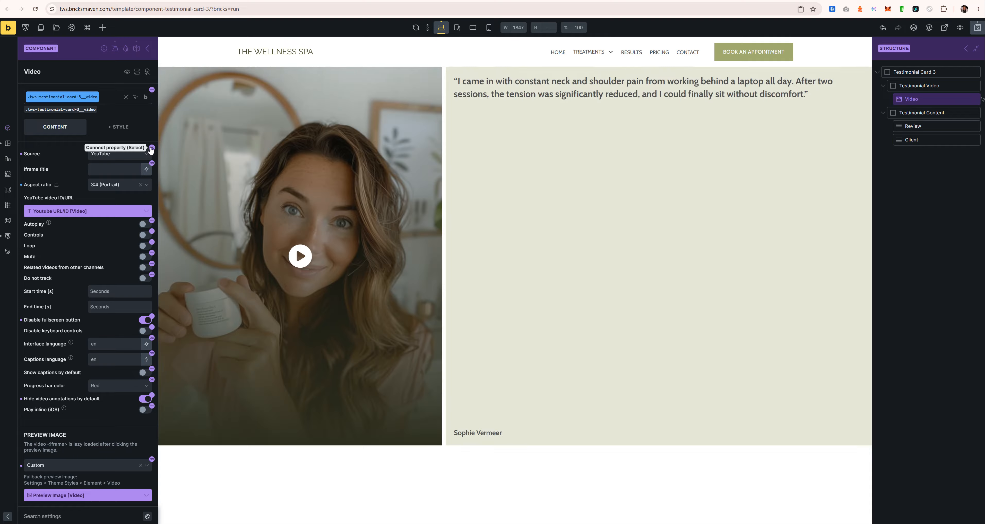
{"action": "left_click", "coordinate": [151, 148]}
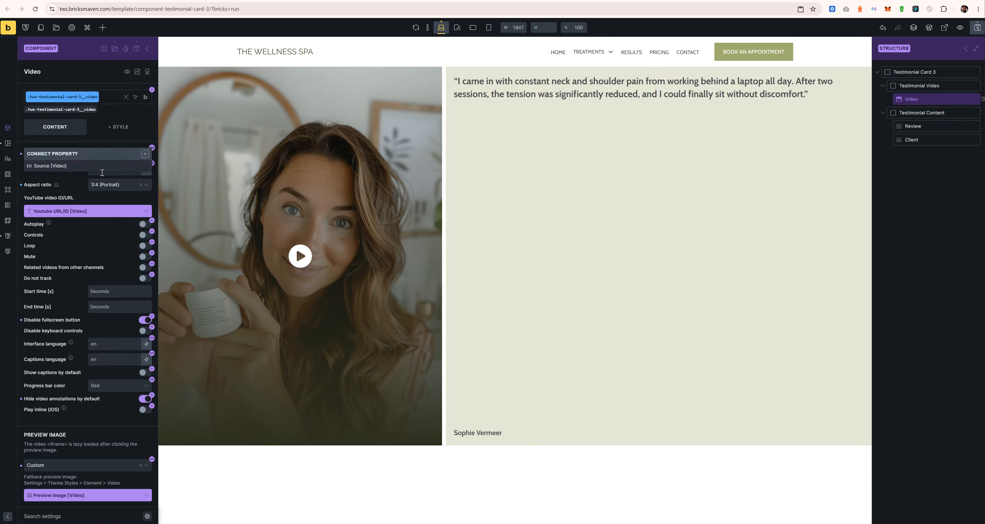
{"action": "left_click", "coordinate": [109, 167]}
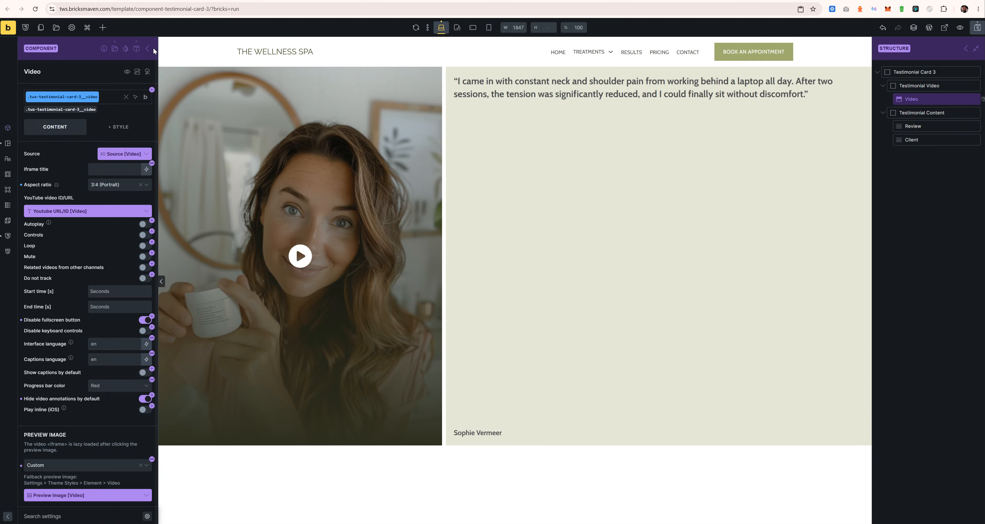
Step: Move Preview Image to the bottom of the component's VIDEO property list
{"action": "left_click", "coordinate": [152, 48]}
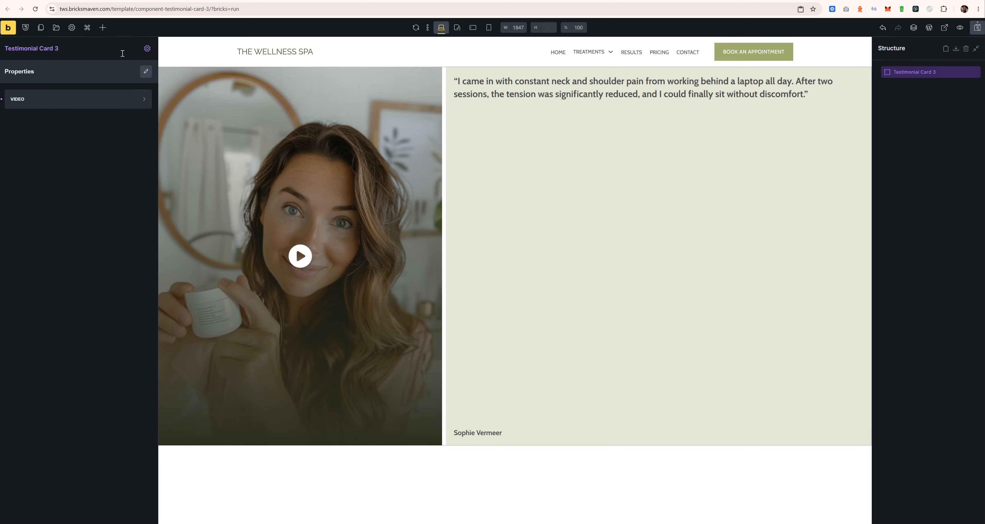
{"action": "left_click", "coordinate": [131, 107]}
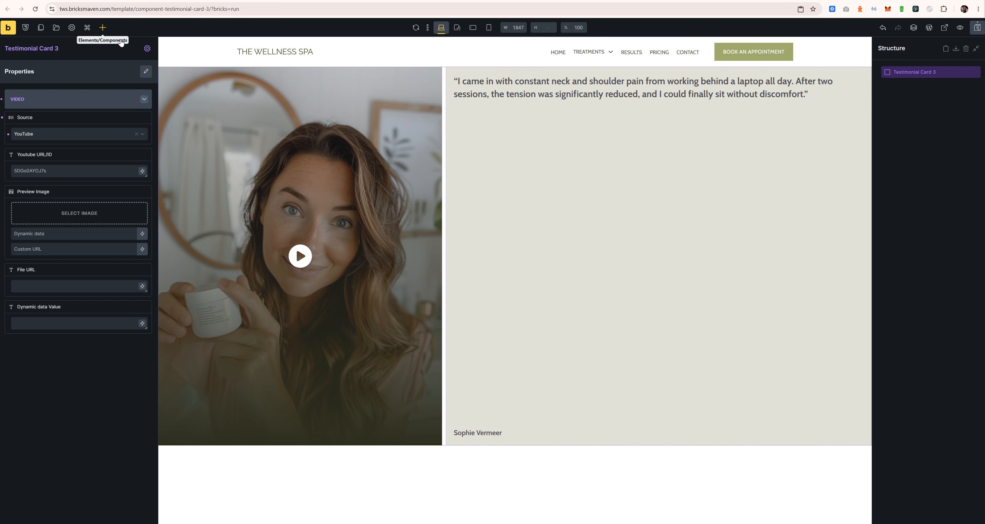
{"action": "left_click", "coordinate": [147, 48]}
{"action": "left_click", "coordinate": [137, 48]}
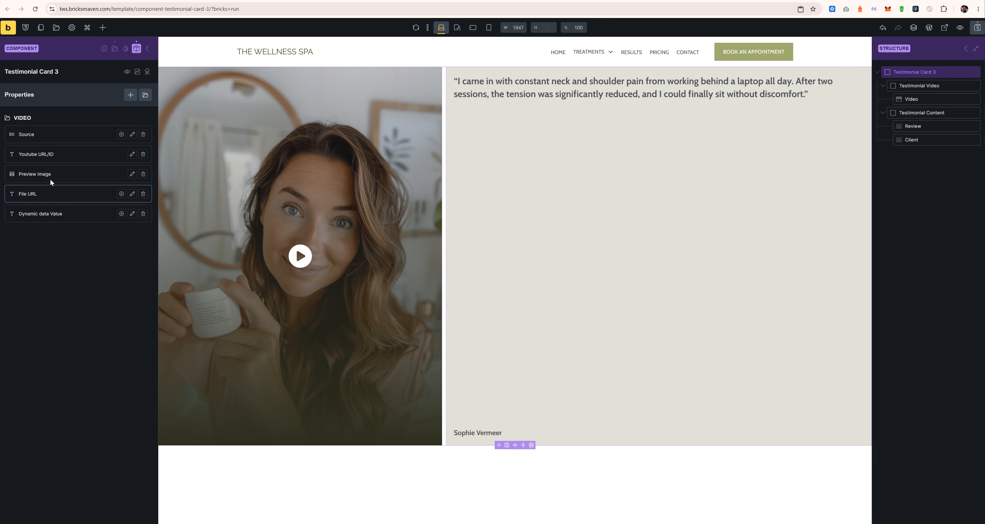
{"action": "left_click_drag", "start_coordinate": [26, 174], "coordinate": [22, 218]}
{"action": "left_click_drag", "start_coordinate": [15, 177], "coordinate": [14, 225]}
{"action": "left_click_drag", "start_coordinate": [12, 174], "coordinate": [26, 218]}
Step: Set the card instance's video Source to Media
{"action": "left_click", "coordinate": [148, 49]}
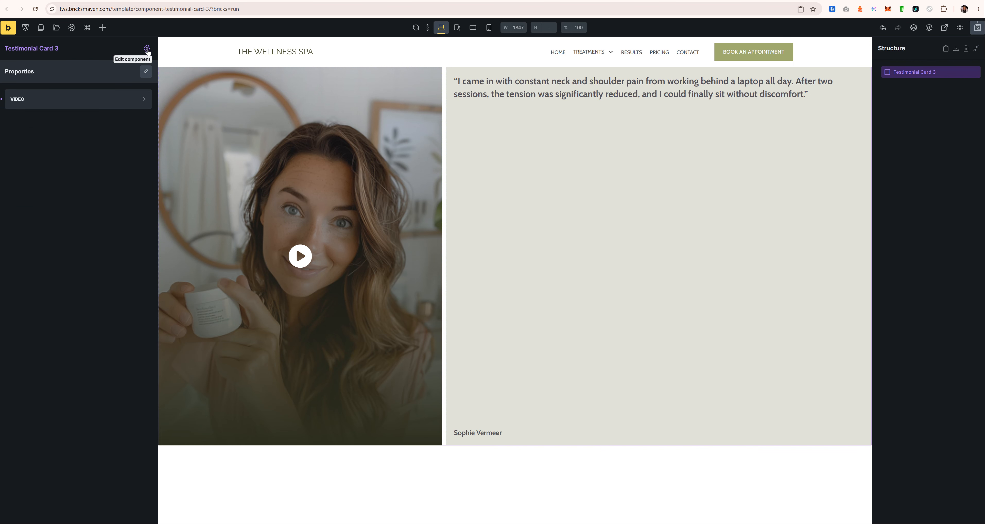
{"action": "left_click", "coordinate": [124, 99]}
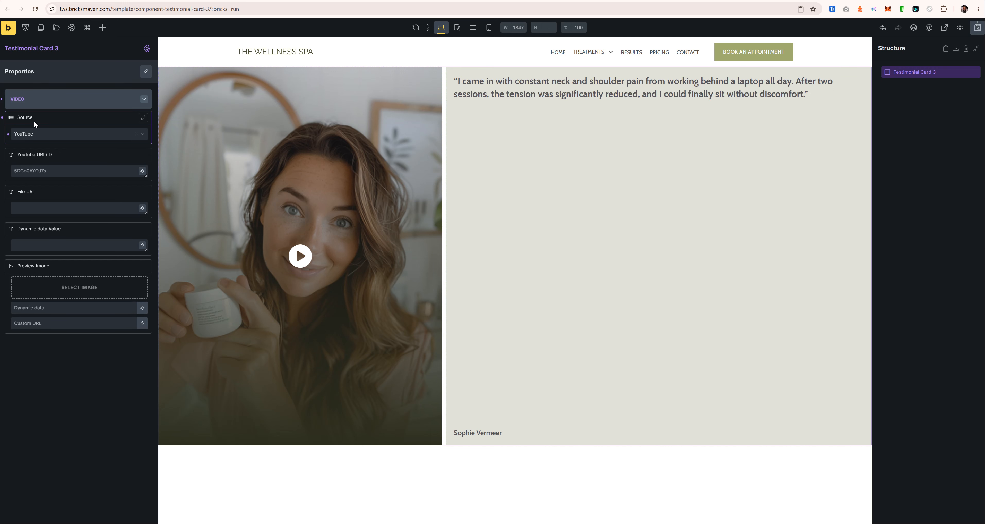
{"action": "left_click", "coordinate": [49, 135]}
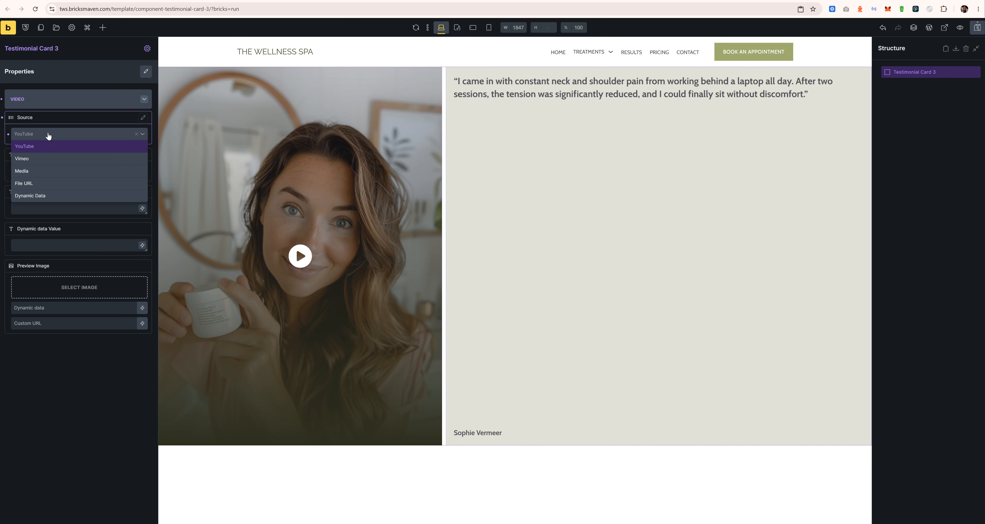
{"action": "left_click", "coordinate": [35, 171]}
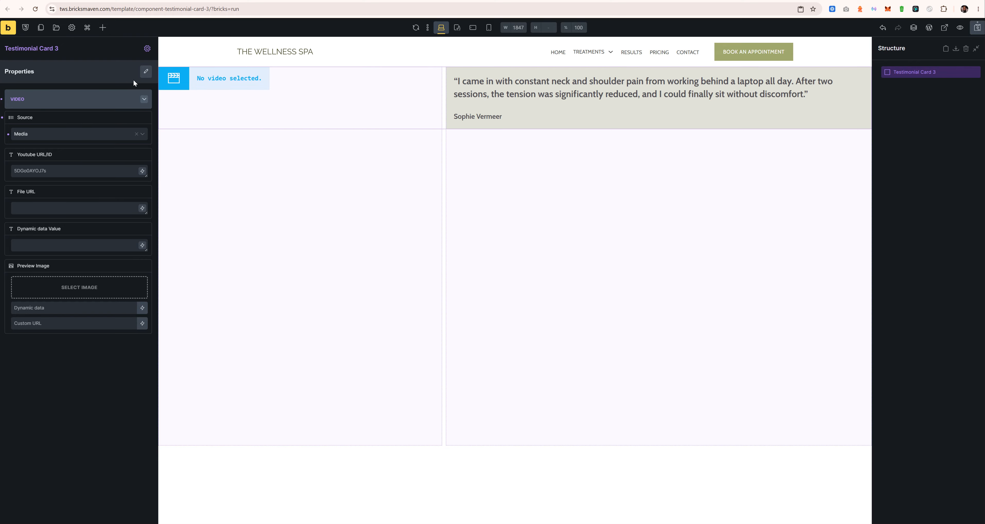
{"action": "left_click", "coordinate": [148, 50]}
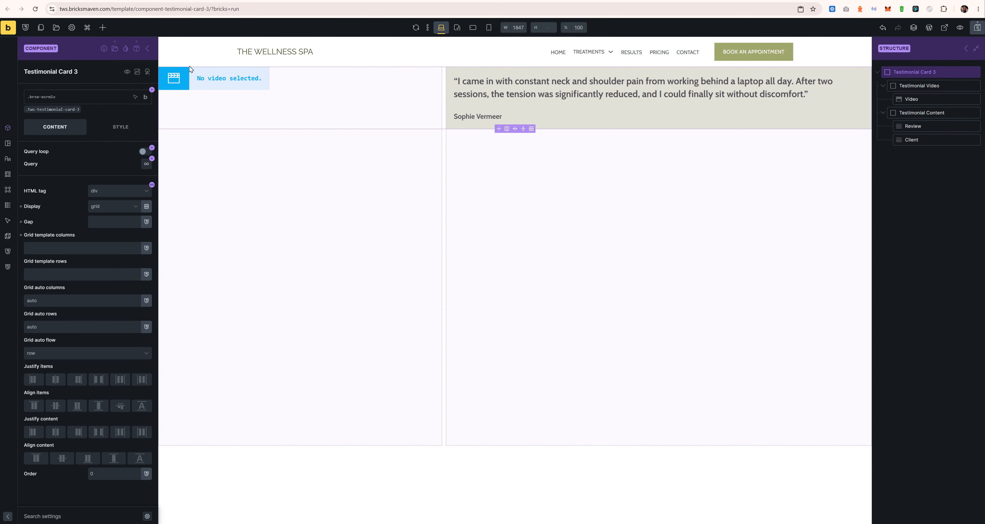
Step: Unlink the Video element's Source and try Media, closing the media library without picking a file
{"action": "left_click", "coordinate": [922, 100]}
{"action": "left_click", "coordinate": [131, 154]}
{"action": "left_click", "coordinate": [146, 180]}
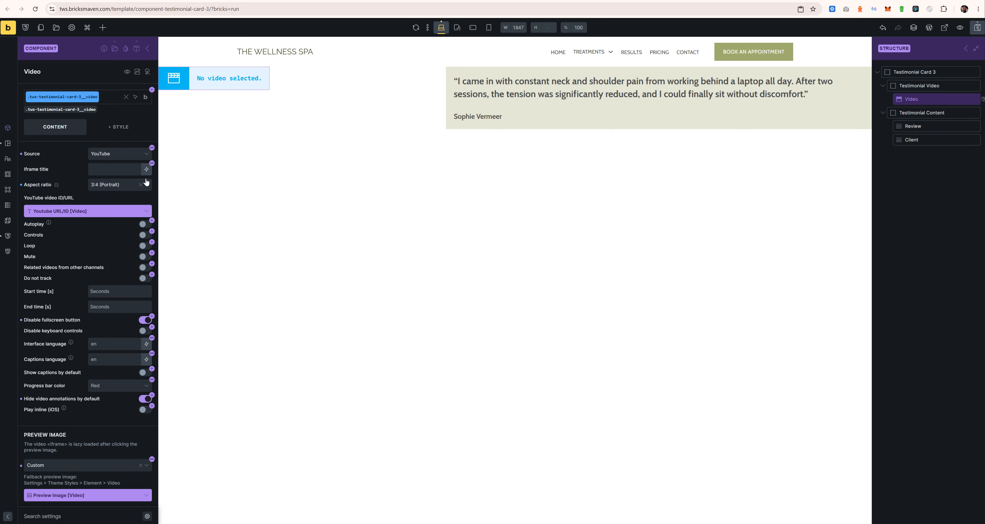
{"action": "left_click", "coordinate": [125, 157]}
{"action": "left_click", "coordinate": [110, 191]}
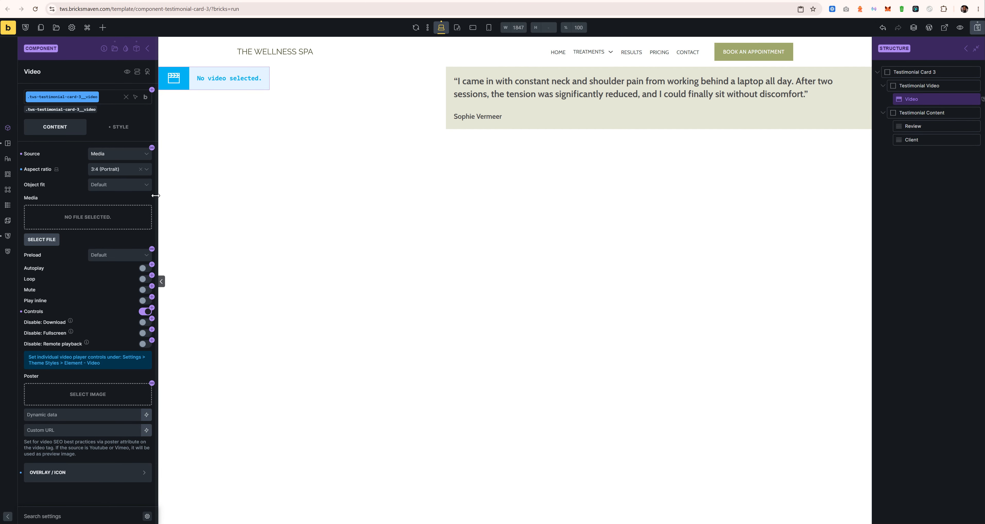
{"action": "left_click", "coordinate": [128, 214]}
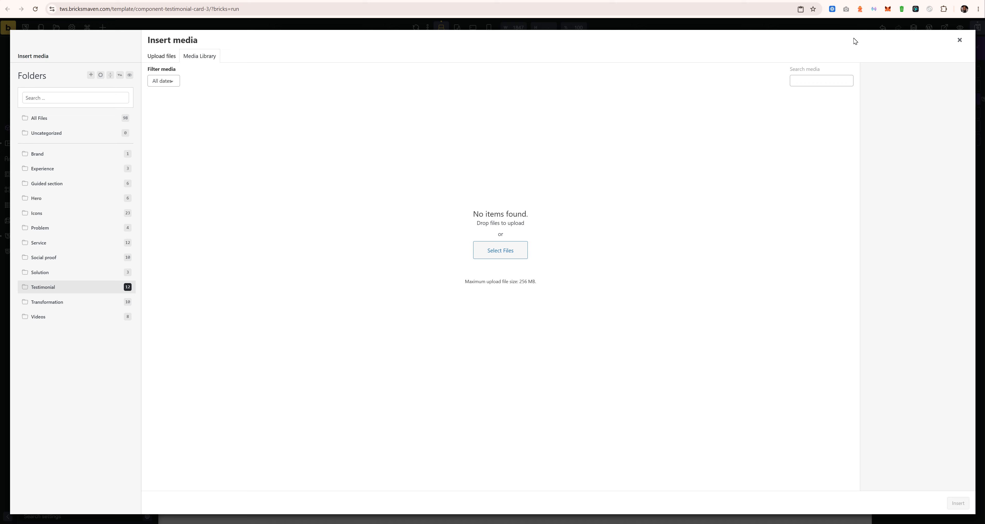
{"action": "left_click", "coordinate": [959, 40]}
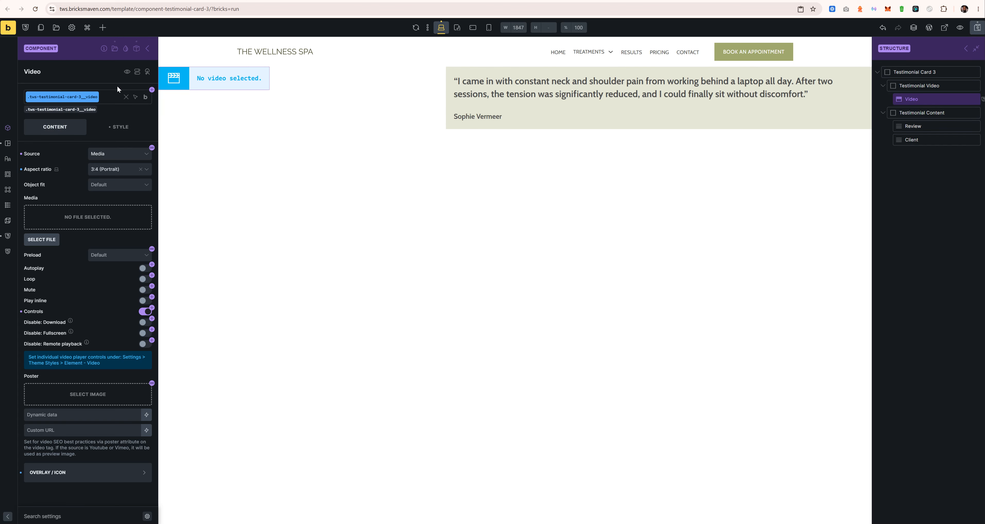
Step: Set the card instance's video Source back to YouTube
{"action": "left_click", "coordinate": [148, 49]}
{"action": "left_click", "coordinate": [107, 102]}
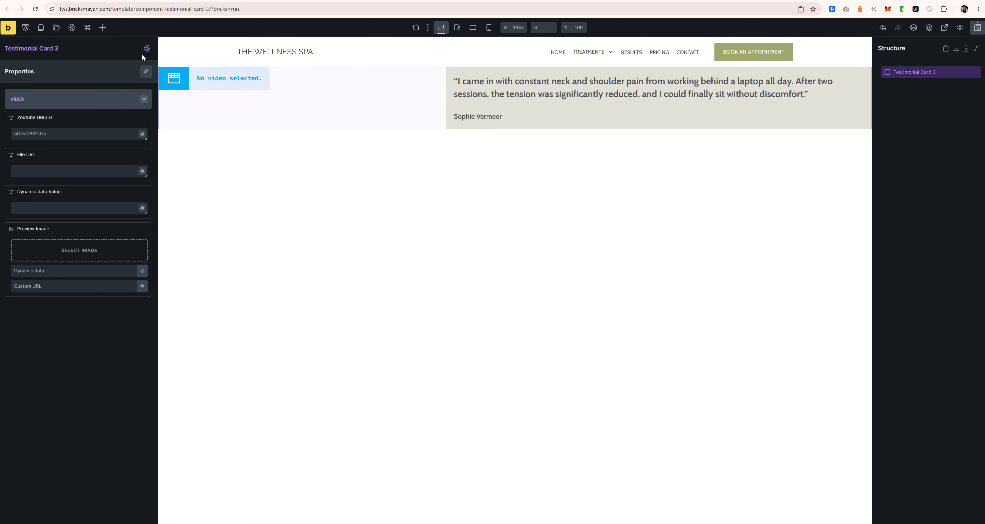
{"action": "left_click", "coordinate": [147, 49]}
{"action": "left_click", "coordinate": [910, 99]}
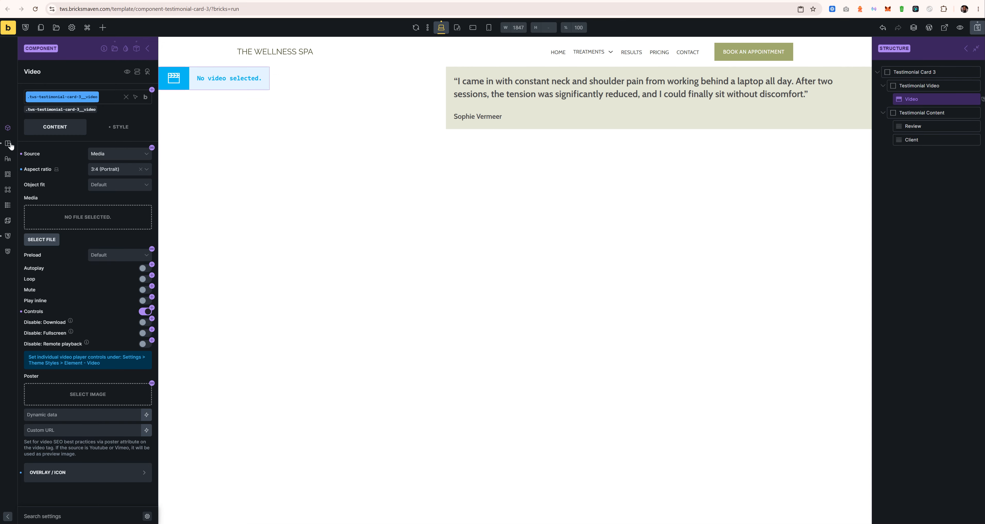
{"action": "left_click", "coordinate": [147, 49]}
{"action": "left_click", "coordinate": [118, 103]}
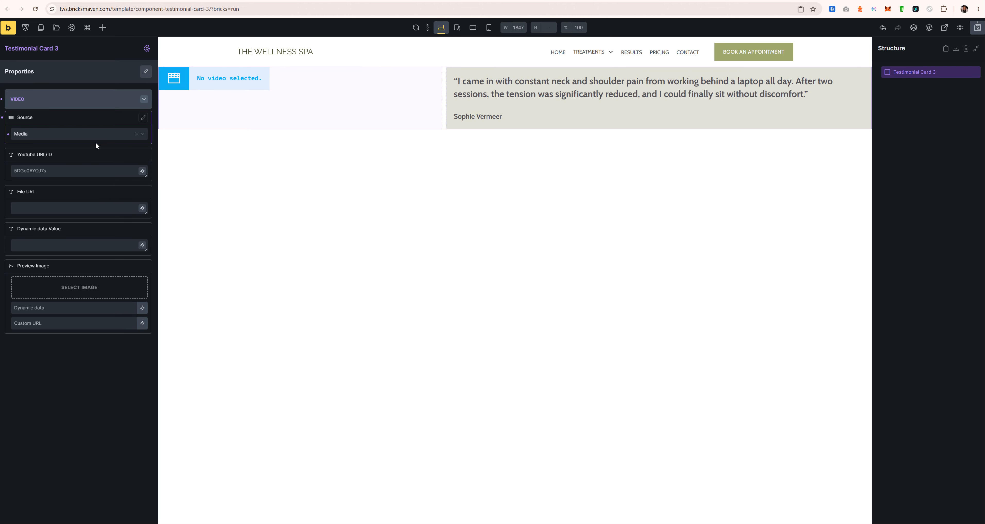
{"action": "left_click", "coordinate": [95, 134]}
{"action": "left_click", "coordinate": [77, 157]}
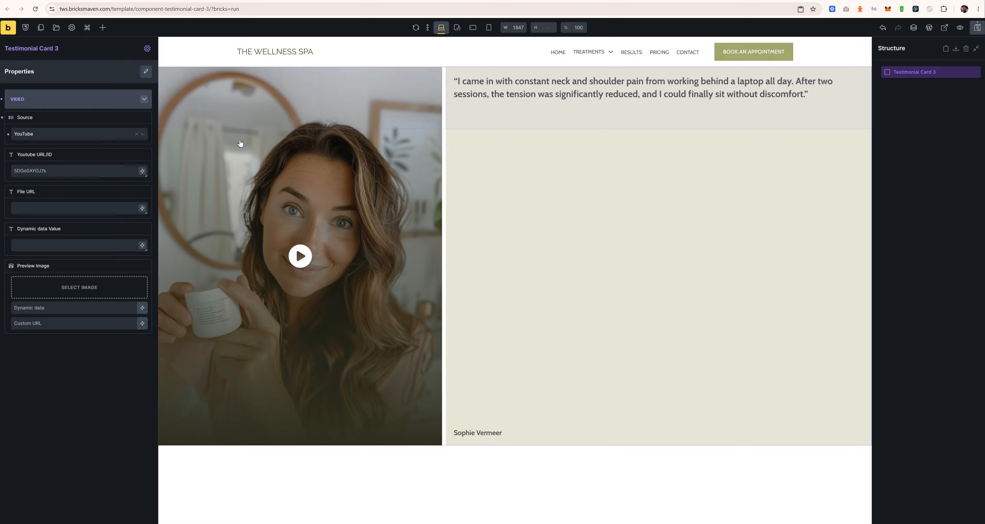
Step: Set the Video element's source to YouTube and rebind it to Source [Video]
{"action": "left_click", "coordinate": [146, 49]}
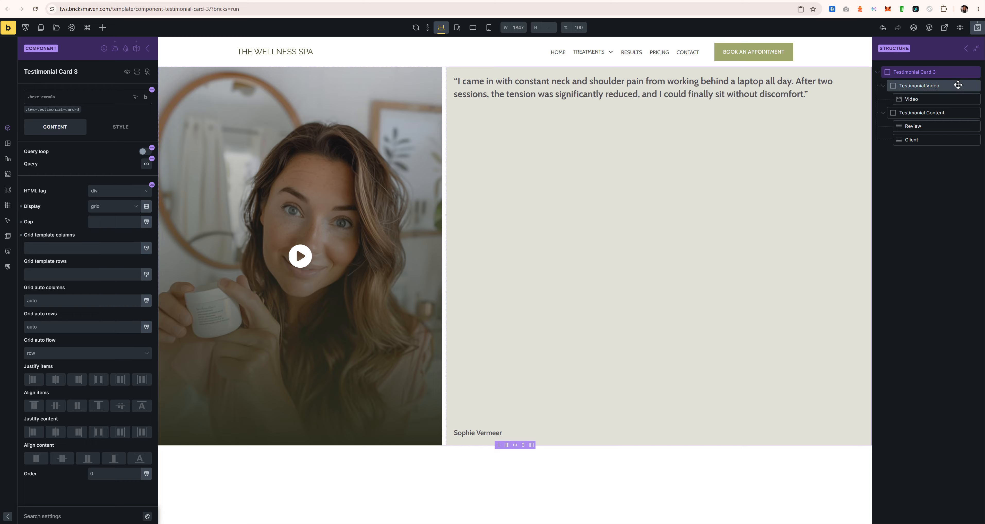
{"action": "left_click", "coordinate": [918, 99]}
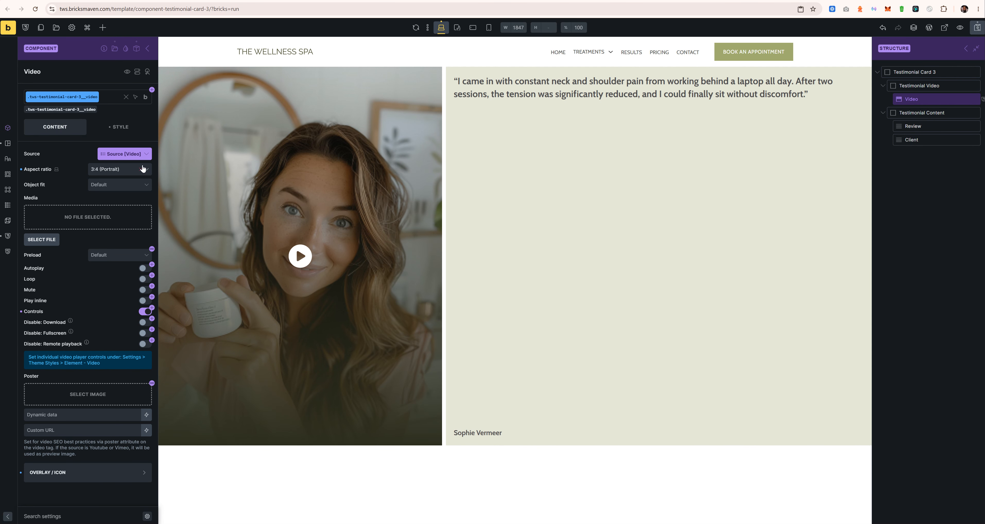
{"action": "left_click", "coordinate": [129, 153]}
{"action": "left_click", "coordinate": [141, 165]}
{"action": "left_click", "coordinate": [139, 154]}
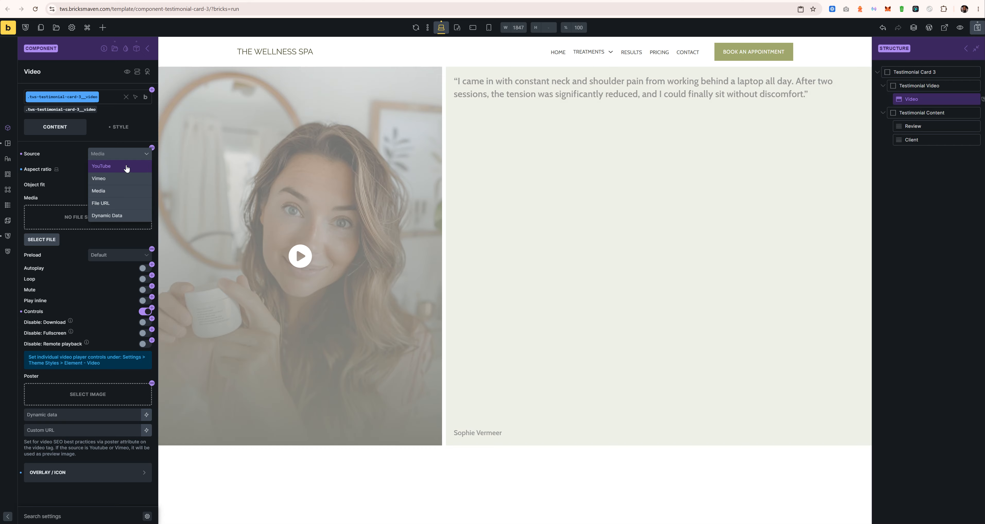
{"action": "left_click", "coordinate": [115, 165]}
{"action": "left_click", "coordinate": [152, 148]}
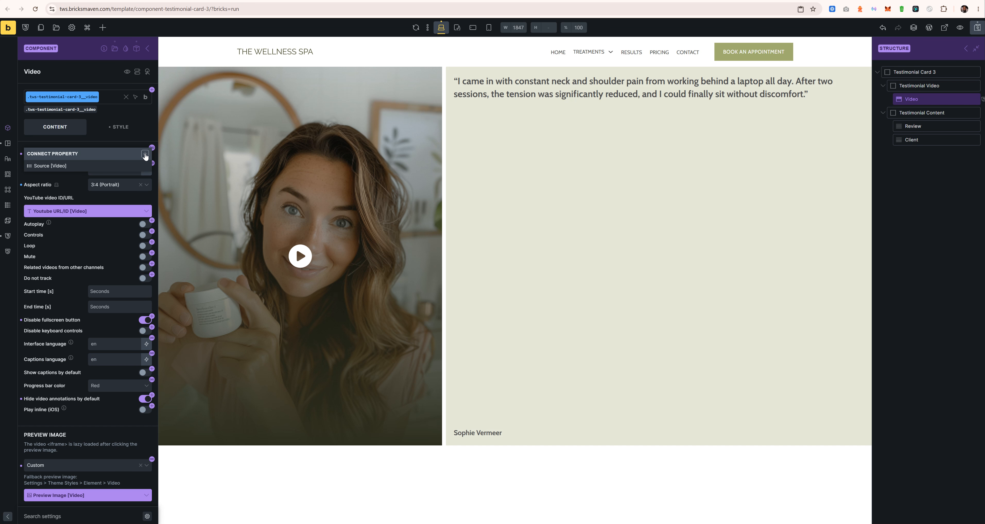
{"action": "left_click", "coordinate": [120, 167]}
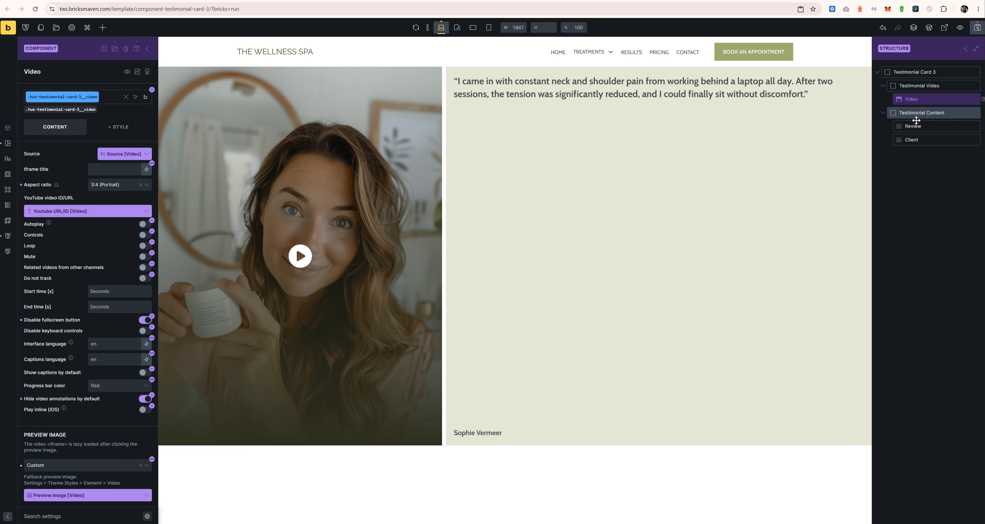
{"action": "left_click", "coordinate": [914, 126]}
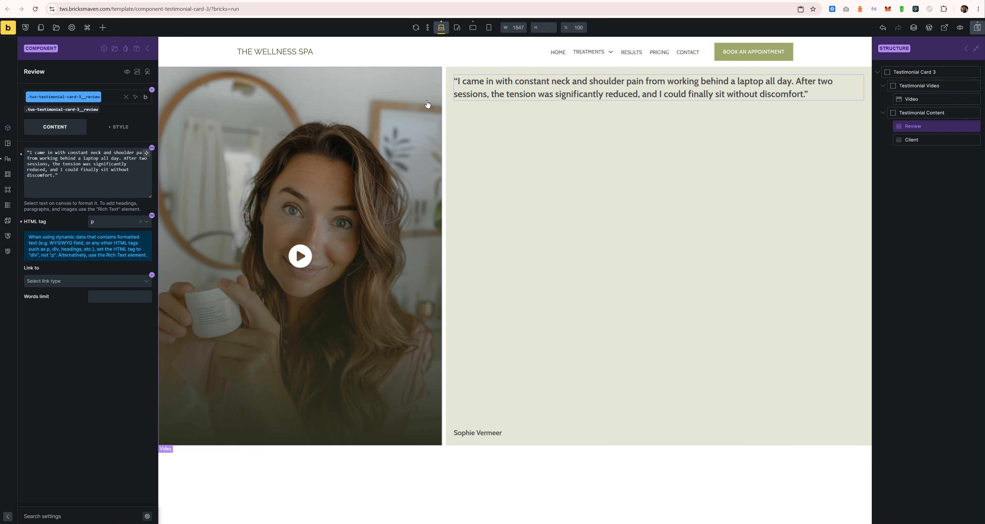
Step: Create a Review text property in a new Content group, defaulting to the pasted review quote
{"action": "triple_click", "coordinate": [97, 174]}
{"action": "key", "text": "ctrl+c"}
{"action": "left_click", "coordinate": [152, 148]}
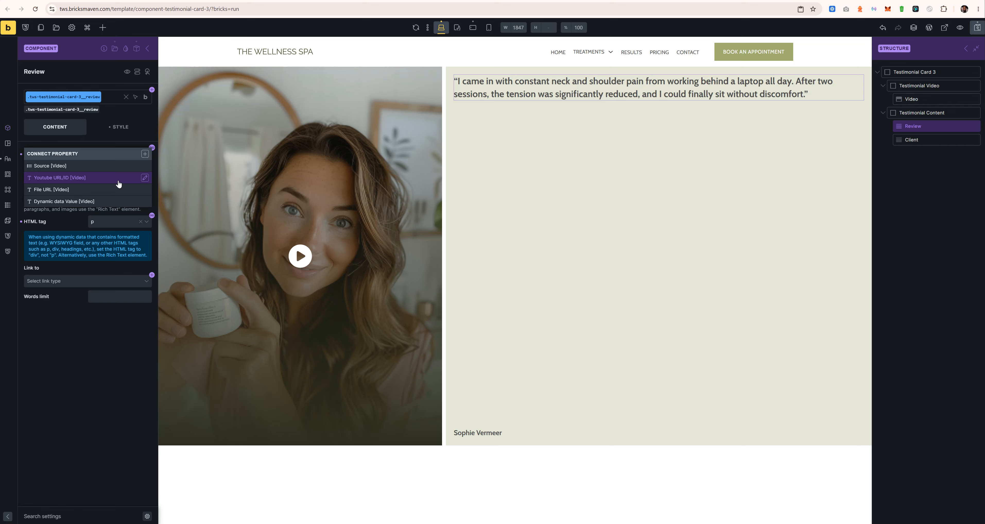
{"action": "left_click", "coordinate": [144, 154]}
{"action": "double_click", "coordinate": [80, 225]}
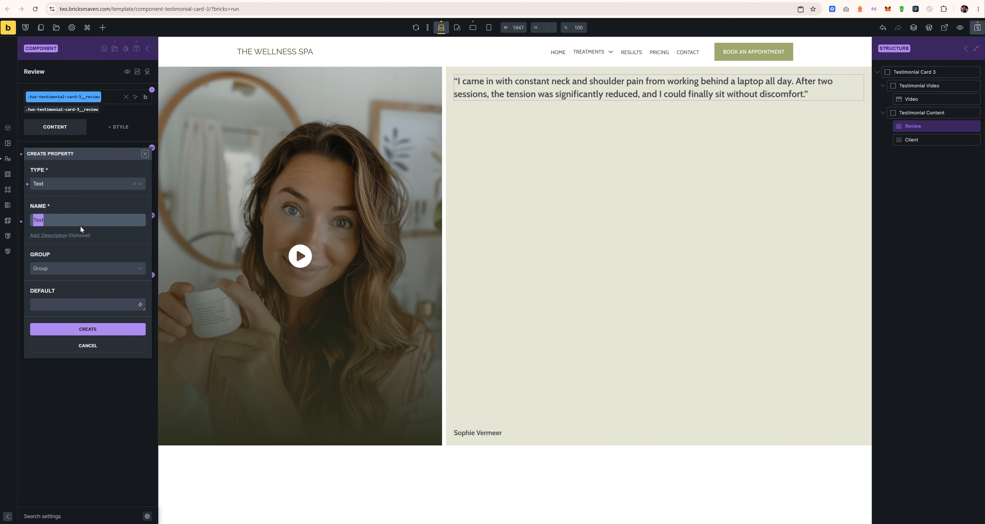
{"action": "type", "text": "Review"}
{"action": "left_click", "coordinate": [53, 271]}
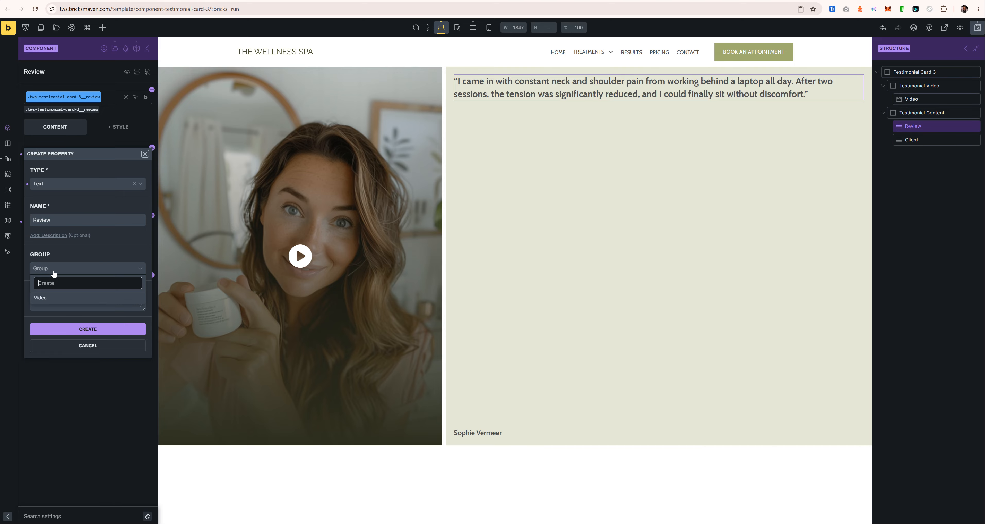
{"action": "type", "text": "Content"}
{"action": "key", "text": "Return"}
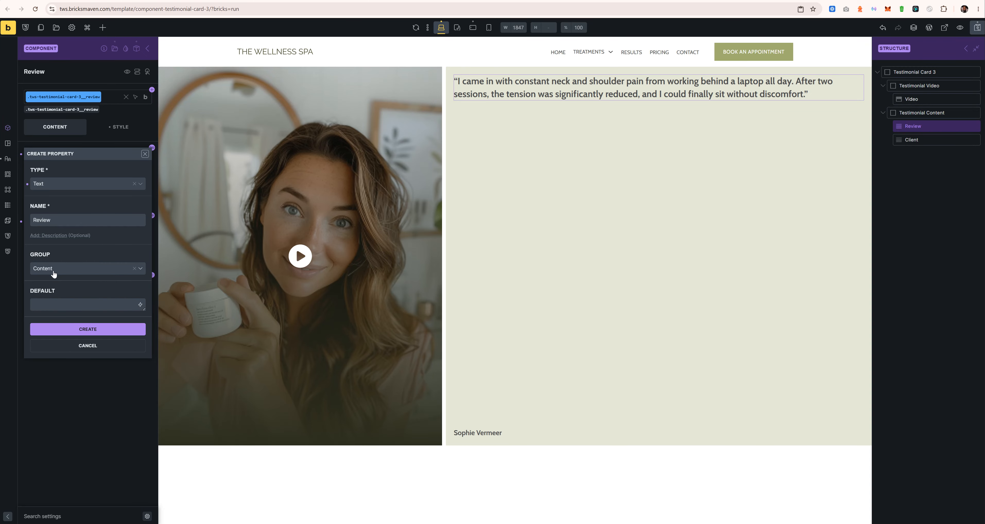
{"action": "left_click", "coordinate": [77, 305]}
{"action": "key", "text": "ctrl+v"}
{"action": "left_click", "coordinate": [84, 350]}
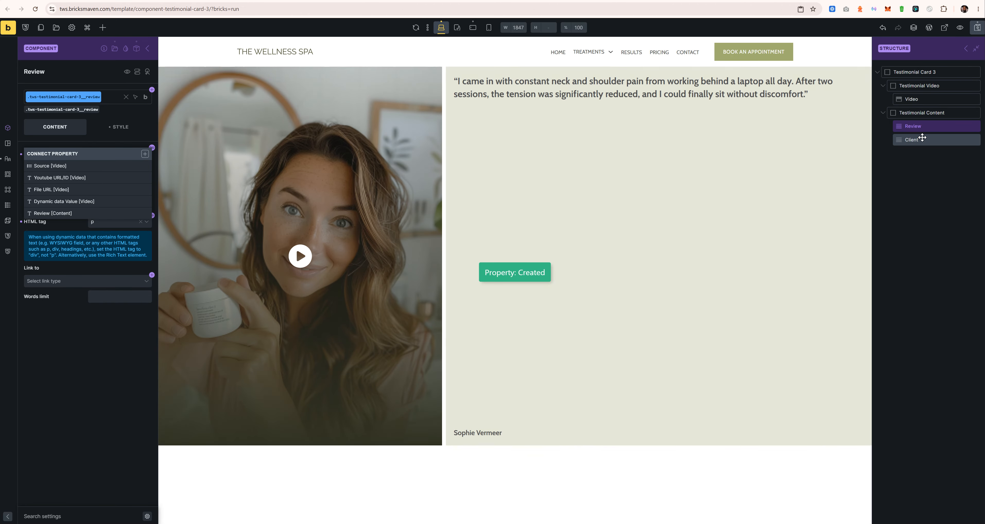
Step: Create a Name client property in the Content group for the client text and save the template
{"action": "left_click", "coordinate": [918, 139]}
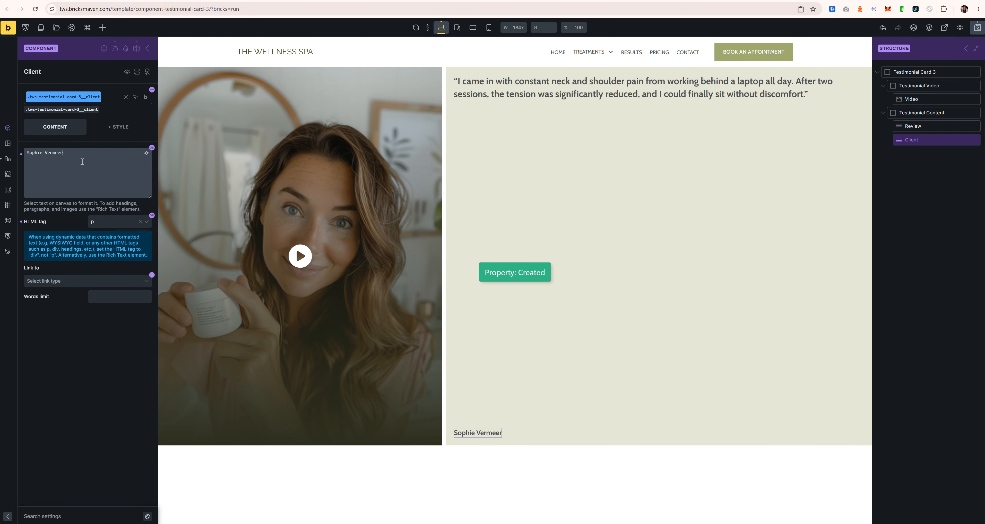
{"action": "triple_click", "coordinate": [131, 150]}
{"action": "left_click", "coordinate": [152, 147]}
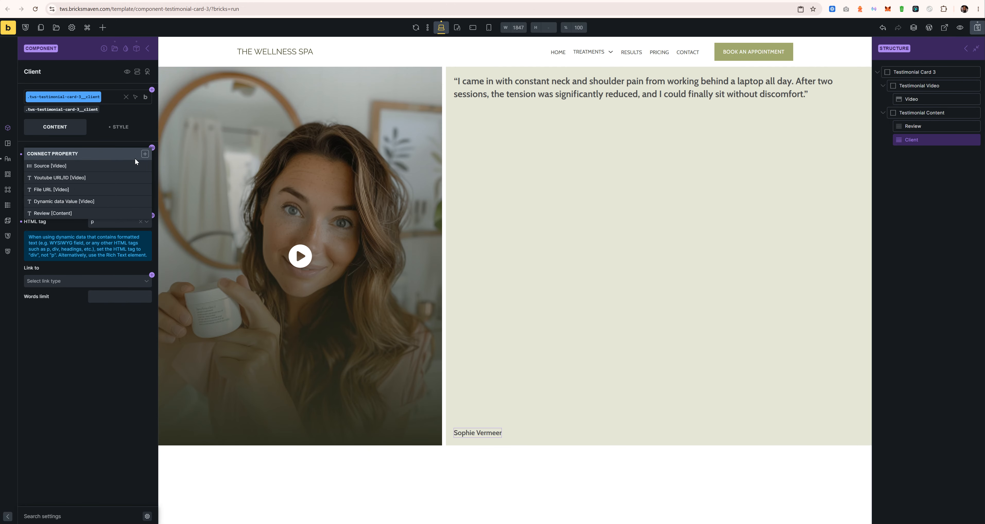
{"action": "left_click", "coordinate": [144, 153]}
{"action": "double_click", "coordinate": [63, 221]}
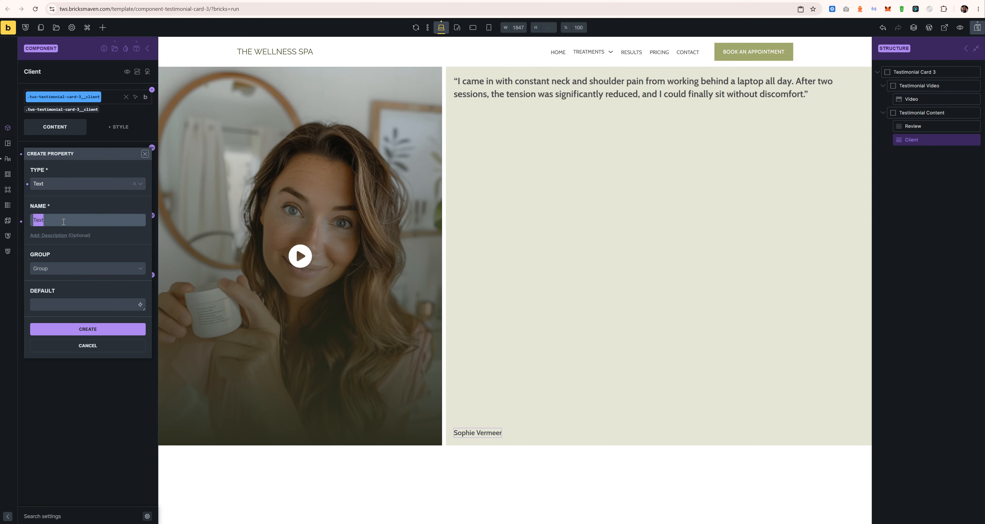
{"action": "type", "text": "Name clien"}
{"action": "left_click", "coordinate": [65, 269]}
{"action": "left_click", "coordinate": [62, 300]}
{"action": "left_click", "coordinate": [92, 304]}
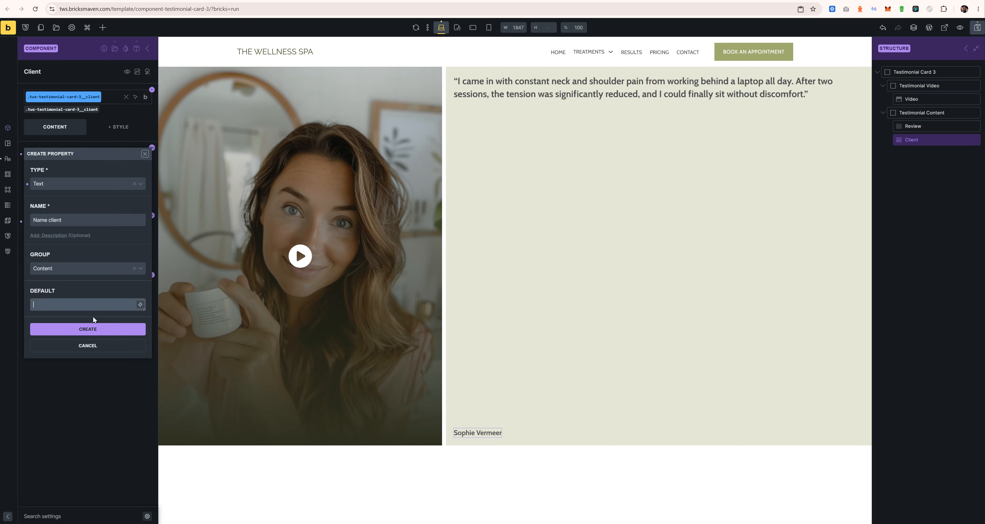
{"action": "left_click", "coordinate": [88, 328]}
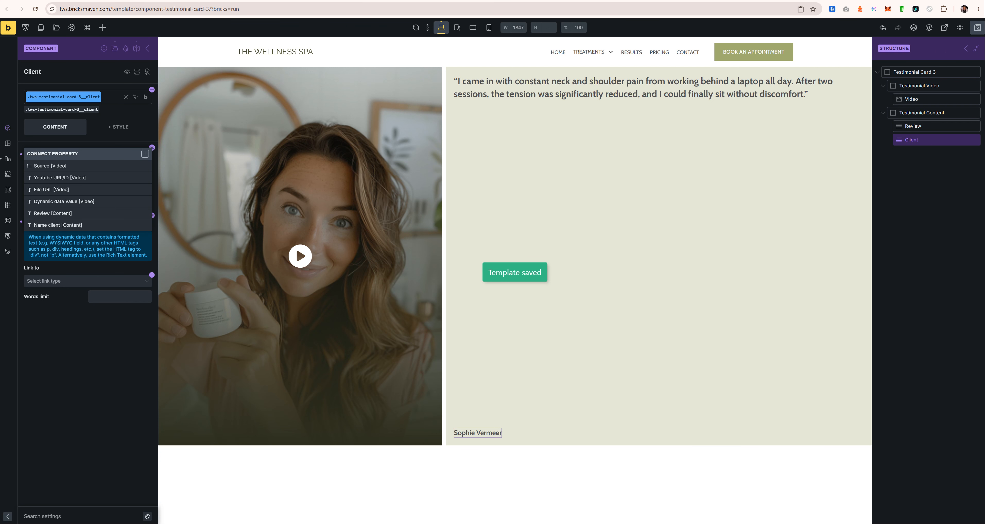
{"action": "key", "text": "ctrl+Tab"}
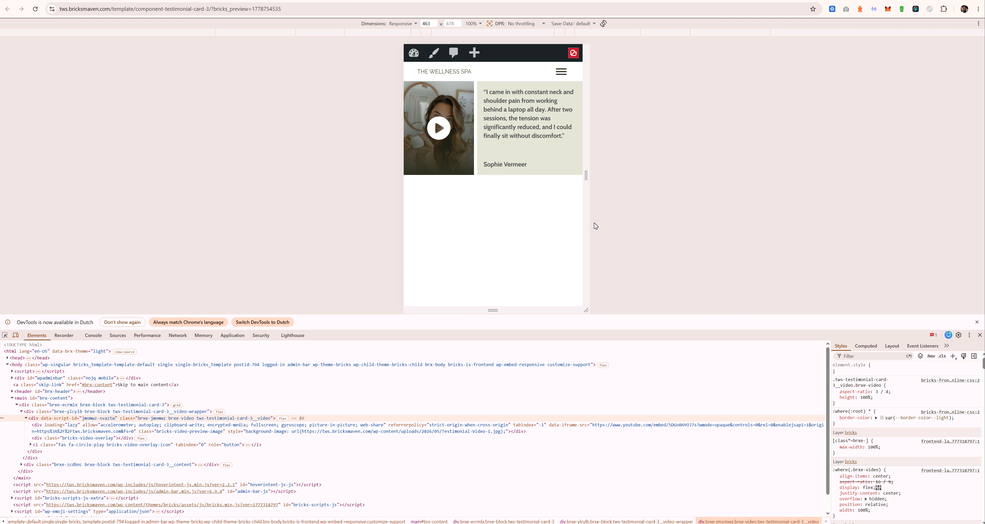
Step: Bind the review text to Review [Content] and the client text to Name client [Content]
{"action": "left_click_drag", "start_coordinate": [587, 225], "coordinate": [802, 212]}
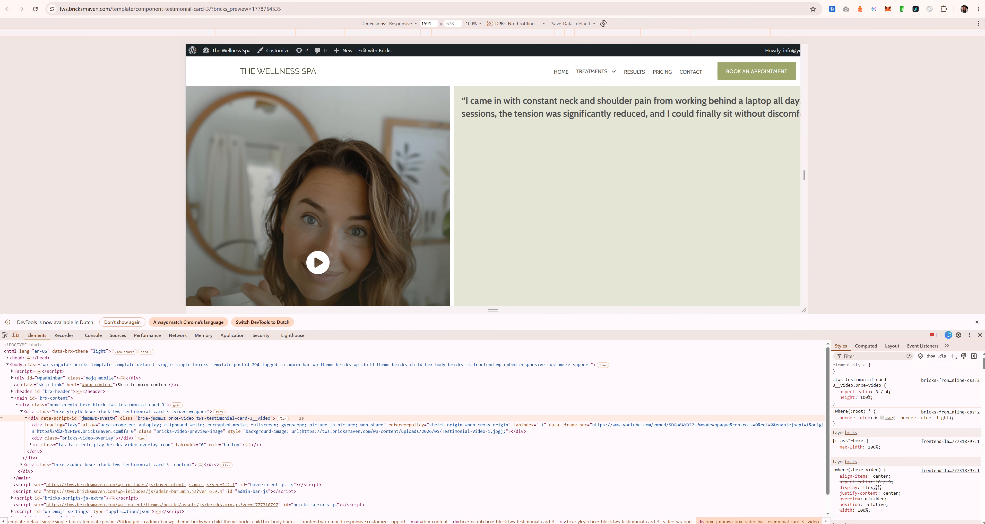
{"action": "left_click", "coordinate": [235, 1]}
{"action": "left_click", "coordinate": [148, 47]}
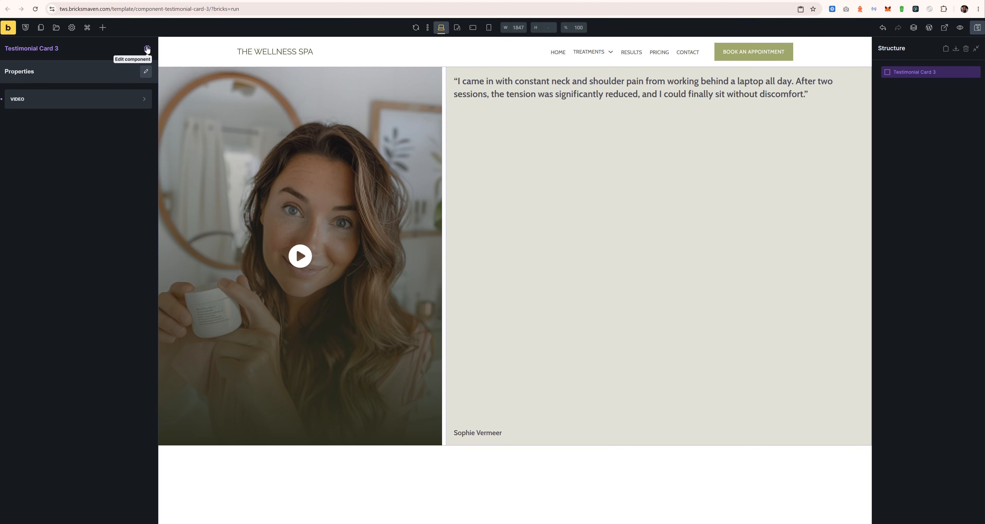
{"action": "left_click", "coordinate": [147, 49]}
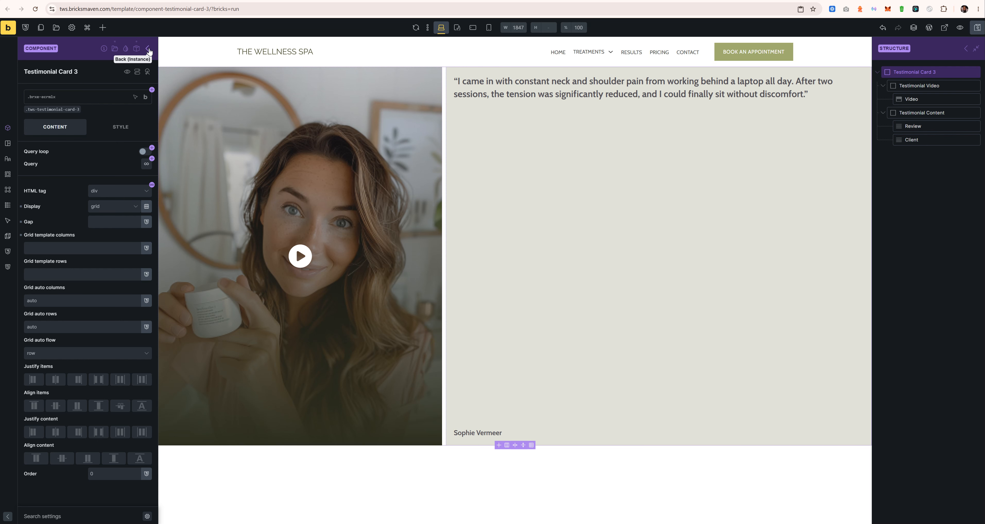
{"action": "left_click", "coordinate": [933, 126]}
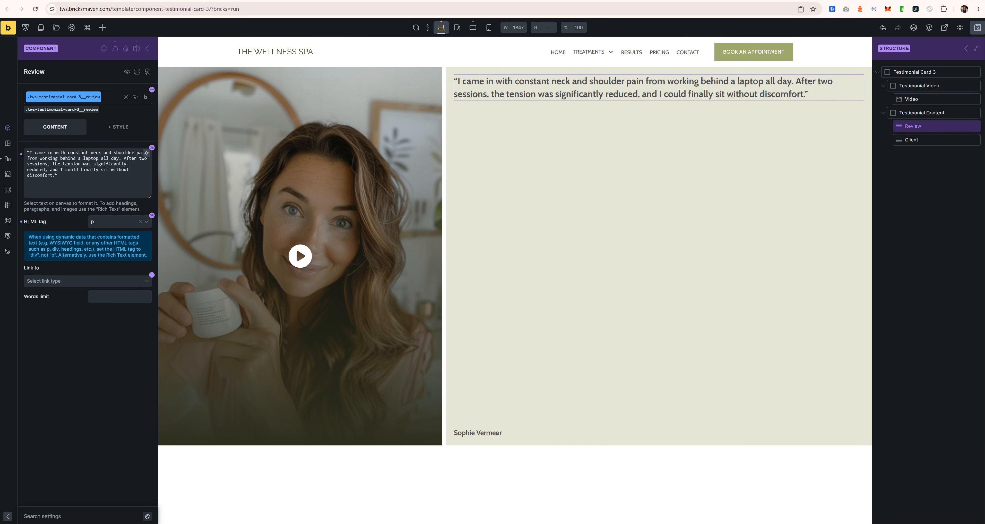
{"action": "left_click", "coordinate": [152, 149]}
{"action": "left_click", "coordinate": [77, 215]}
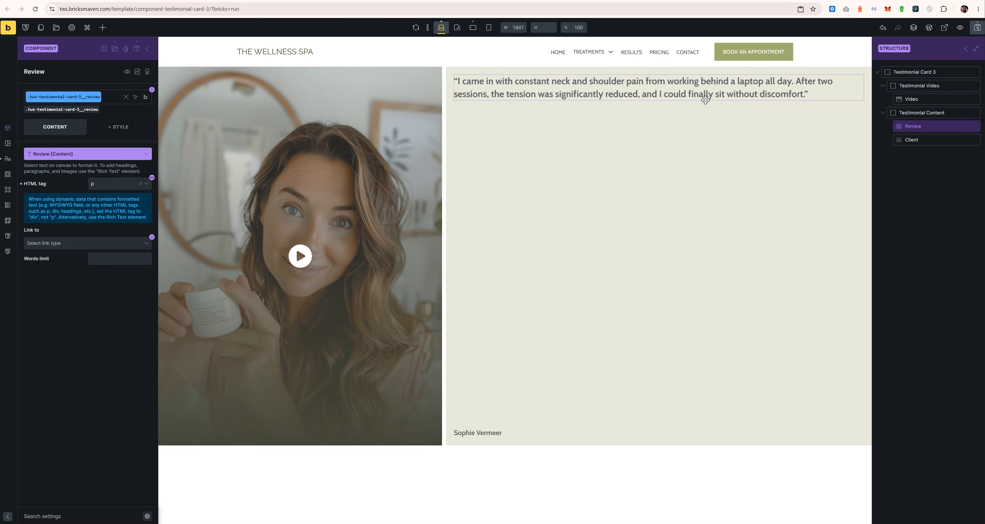
{"action": "left_click", "coordinate": [925, 138]}
{"action": "left_click", "coordinate": [152, 148]}
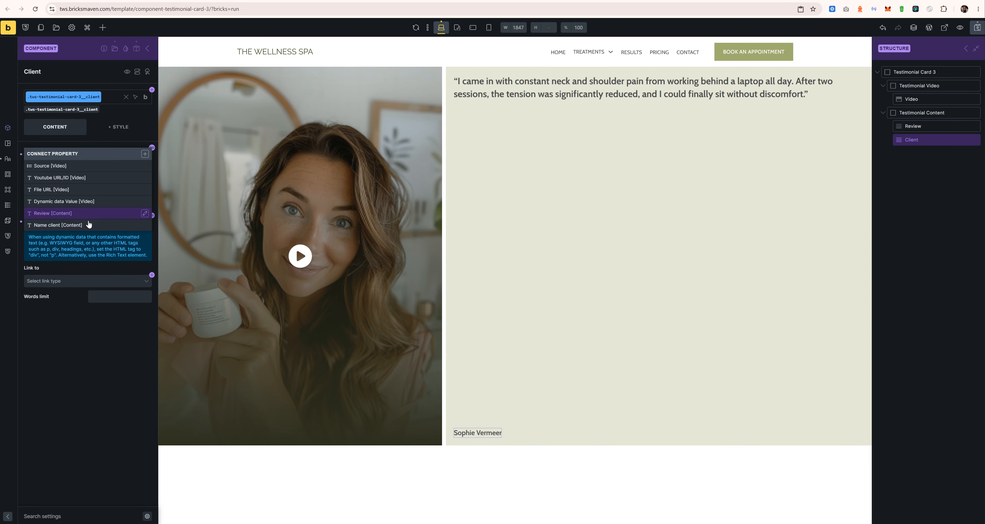
{"action": "left_click", "coordinate": [89, 224]}
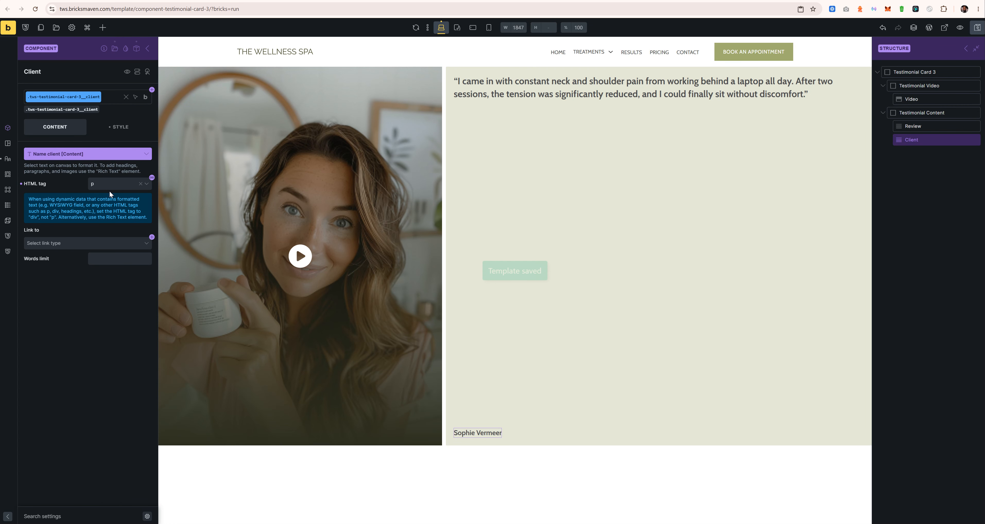
Step: Check the instance's CONTENT group by test-editing the Review and Name client values
{"action": "left_click", "coordinate": [148, 51]}
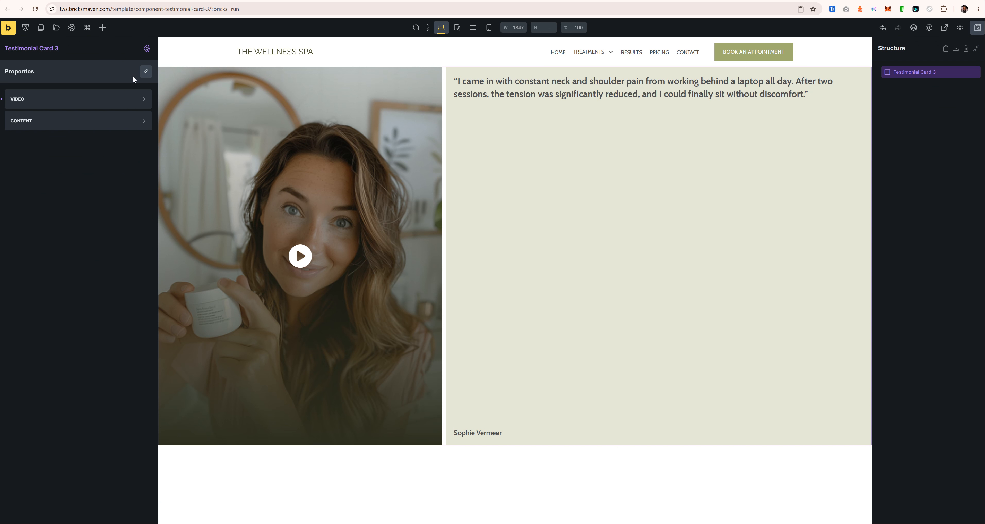
{"action": "left_click", "coordinate": [67, 100]}
{"action": "left_click", "coordinate": [80, 107]}
{"action": "left_click", "coordinate": [67, 120]}
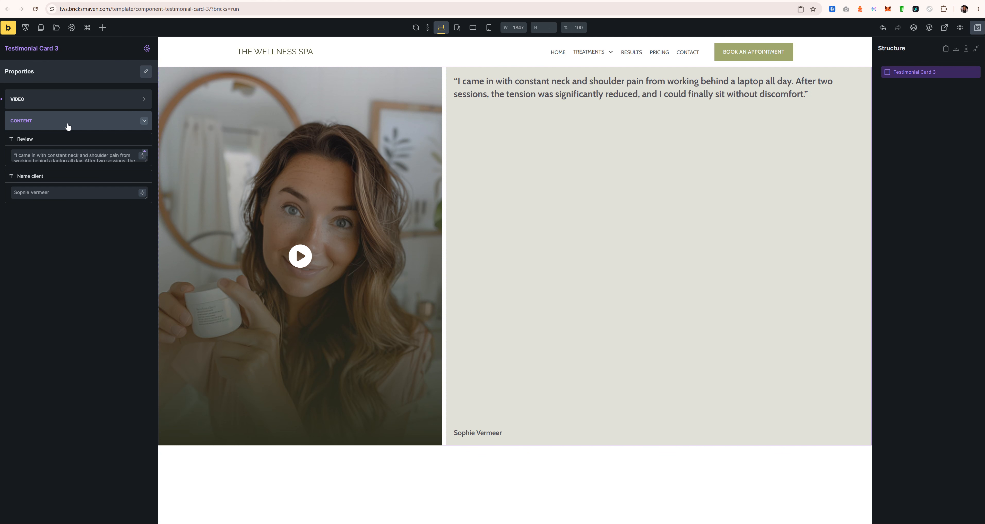
{"action": "left_click", "coordinate": [75, 150]}
{"action": "key", "text": "ctrl+a"}
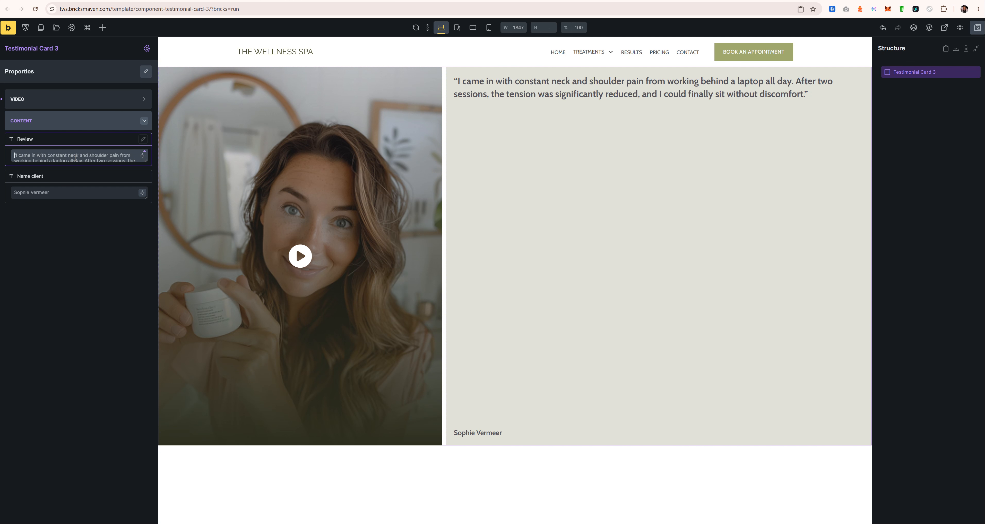
{"action": "type", "text": "tes"}
{"action": "key", "text": "BackSpace"}
{"action": "key", "text": "BackSpace"}
{"action": "key", "text": "BackSpace"}
{"action": "left_click", "coordinate": [55, 193]}
{"action": "type", "text": "test"}
{"action": "key", "text": "BackSpace"}
{"action": "key", "text": "BackSpace"}
{"action": "key", "text": "BackSpace"}
{"action": "key", "text": "BackSpace"}
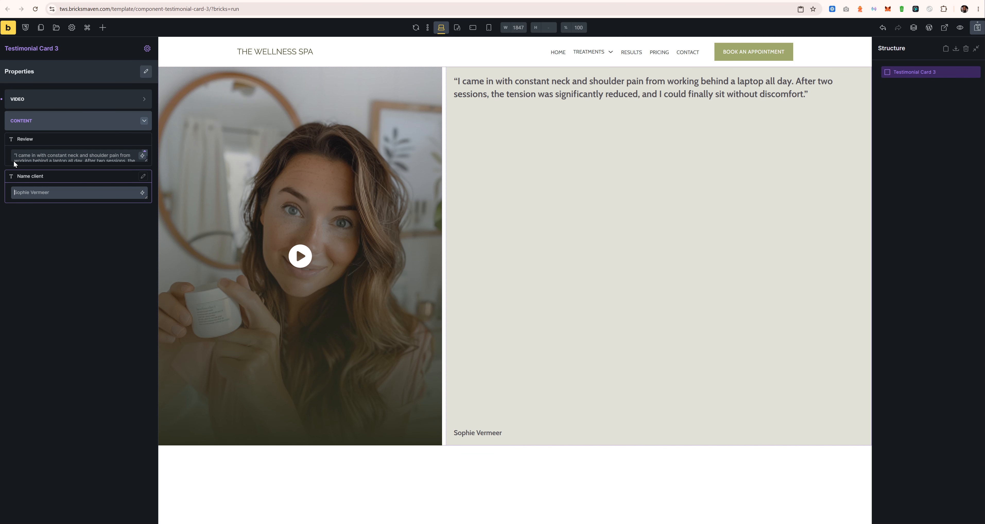
Step: Set the video preview image to the smiling woman portrait and save the template
{"action": "left_click", "coordinate": [58, 99]}
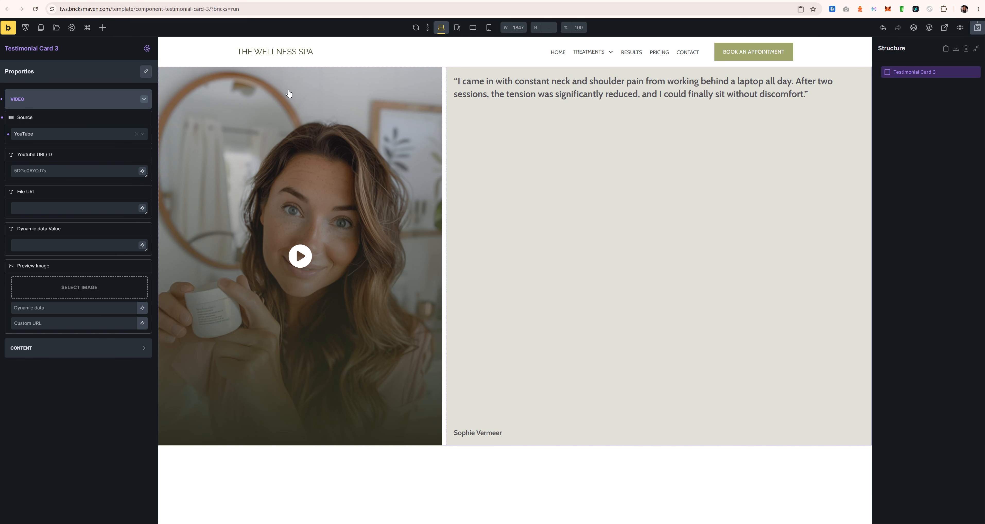
{"action": "left_click", "coordinate": [79, 287]}
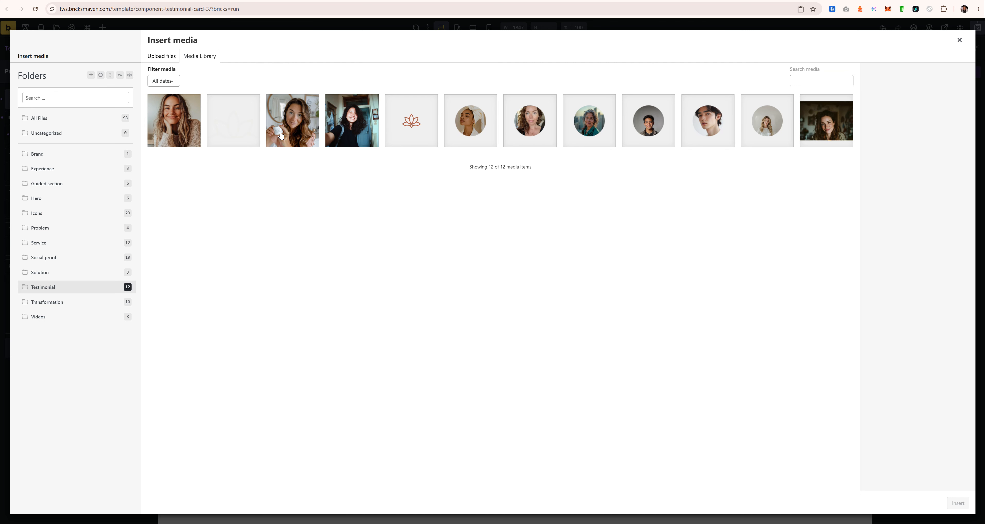
{"action": "left_click", "coordinate": [185, 133]}
{"action": "left_click", "coordinate": [958, 503]}
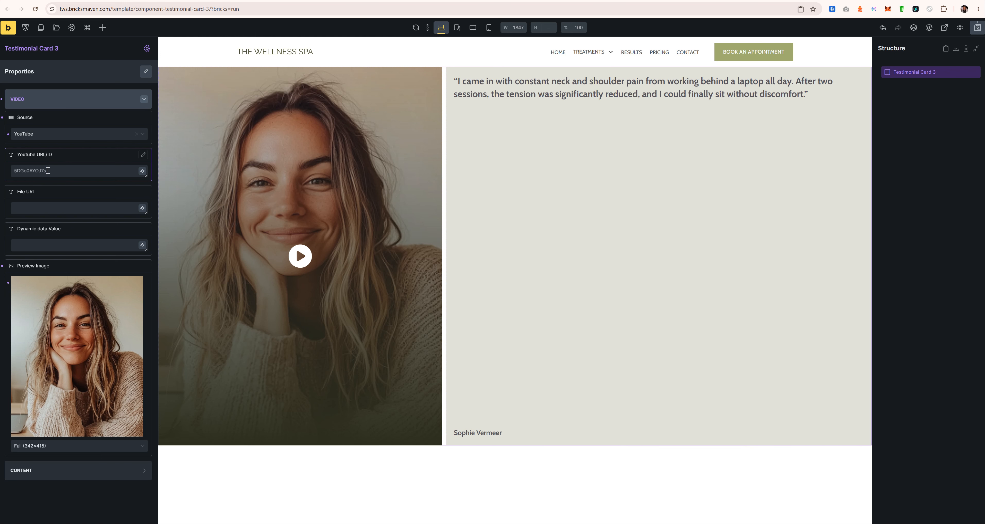
{"action": "left_click", "coordinate": [48, 170]}
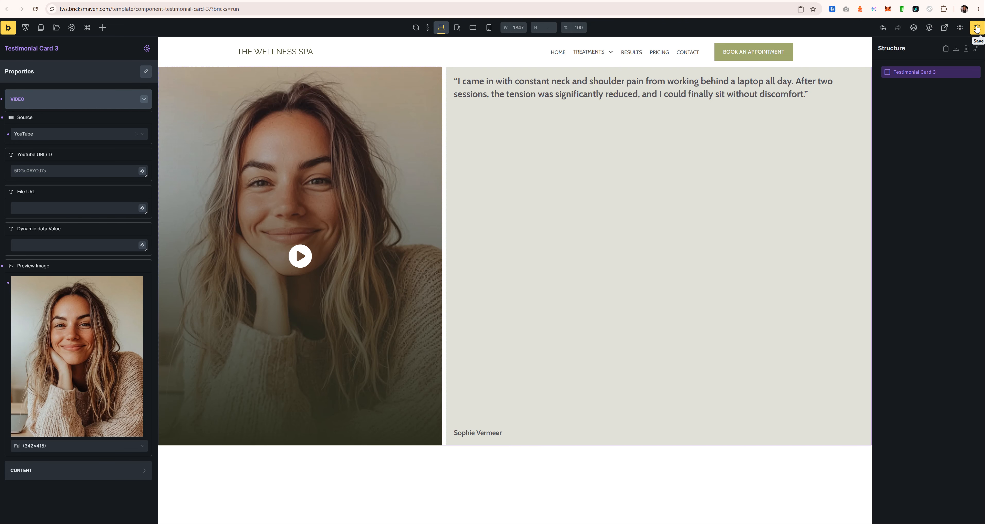
{"action": "key", "text": "ctrl+s"}
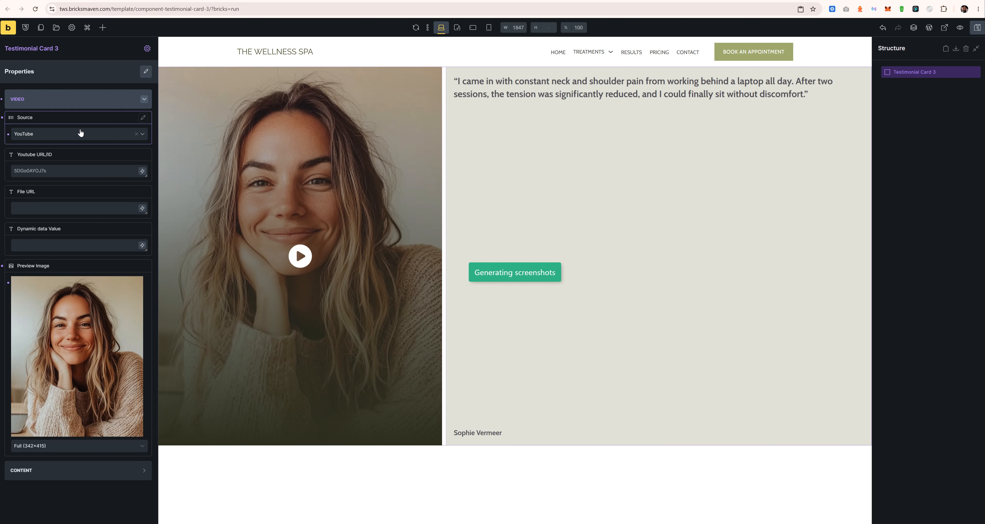
Step: Try the File URL and Dynamic Data video sources, then leave Source on YouTube
{"action": "left_click", "coordinate": [79, 134]}
{"action": "left_click", "coordinate": [56, 183]}
{"action": "left_click", "coordinate": [67, 135]}
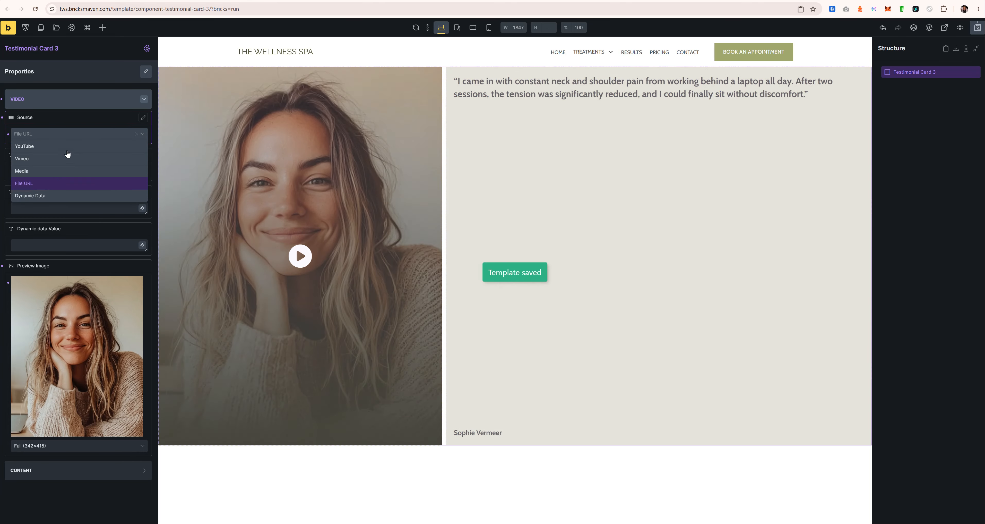
{"action": "left_click", "coordinate": [54, 195]}
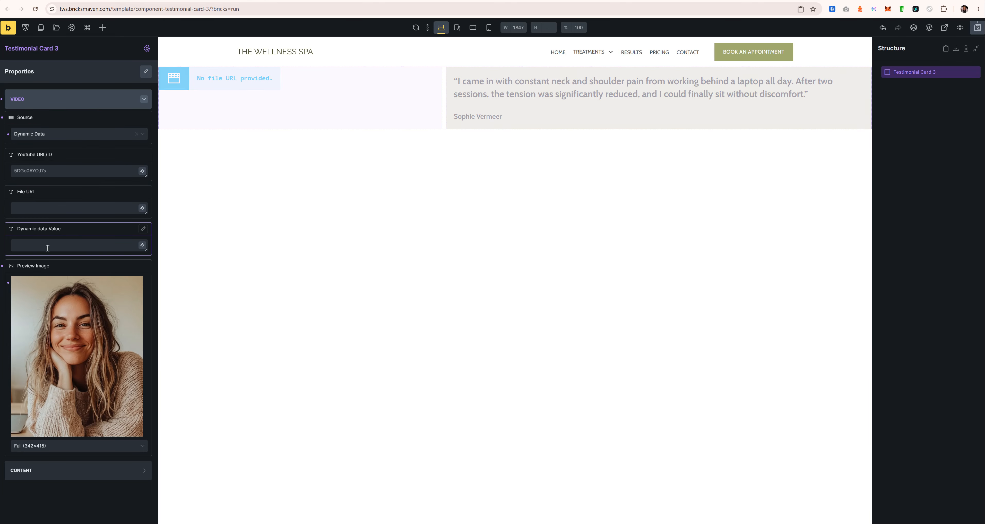
{"action": "left_click", "coordinate": [68, 134]}
{"action": "left_click", "coordinate": [49, 147]}
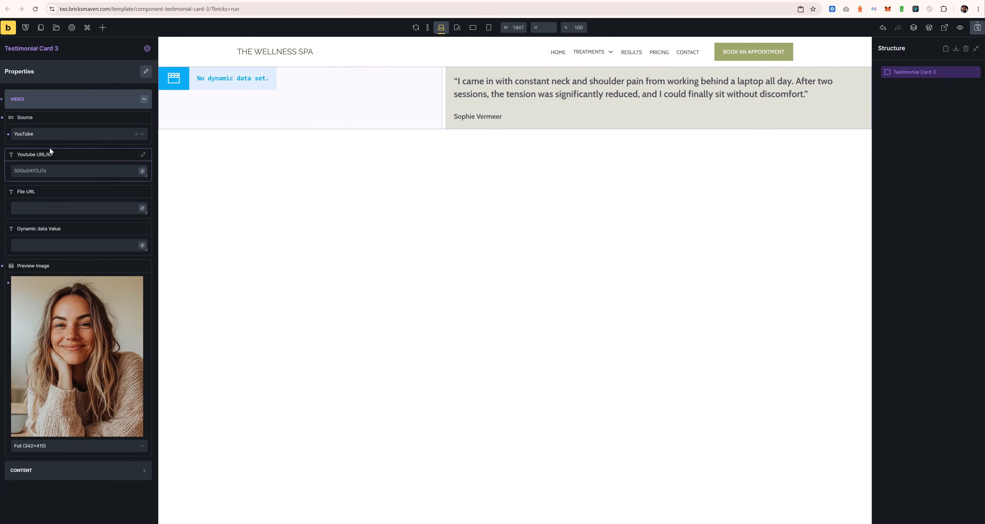
{"action": "left_click", "coordinate": [59, 133]}
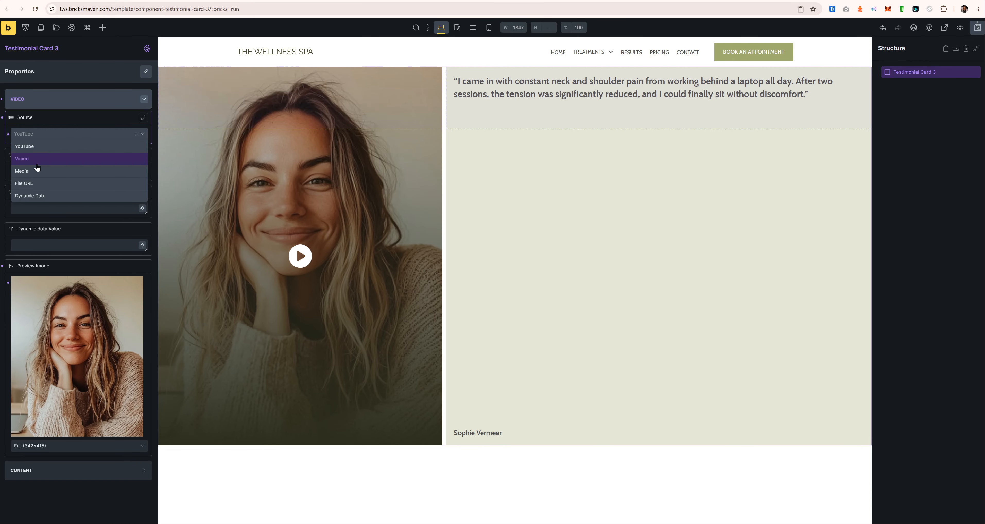
{"action": "left_click", "coordinate": [52, 117]}
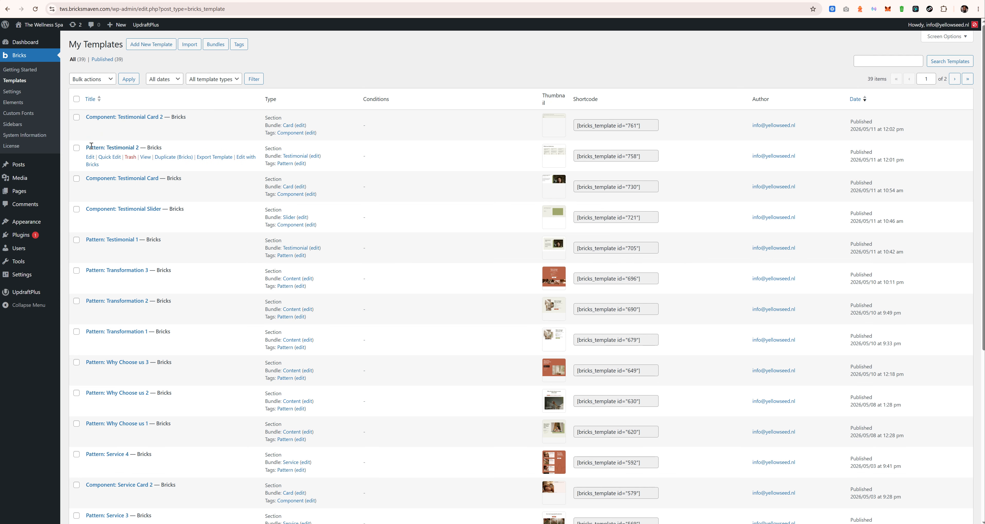
Step: Open Pattern: Testimonial 2 in the Bricks builder from the templates list
{"action": "left_click_drag", "start_coordinate": [86, 148], "coordinate": [138, 148]}
{"action": "right_click", "coordinate": [92, 165]}
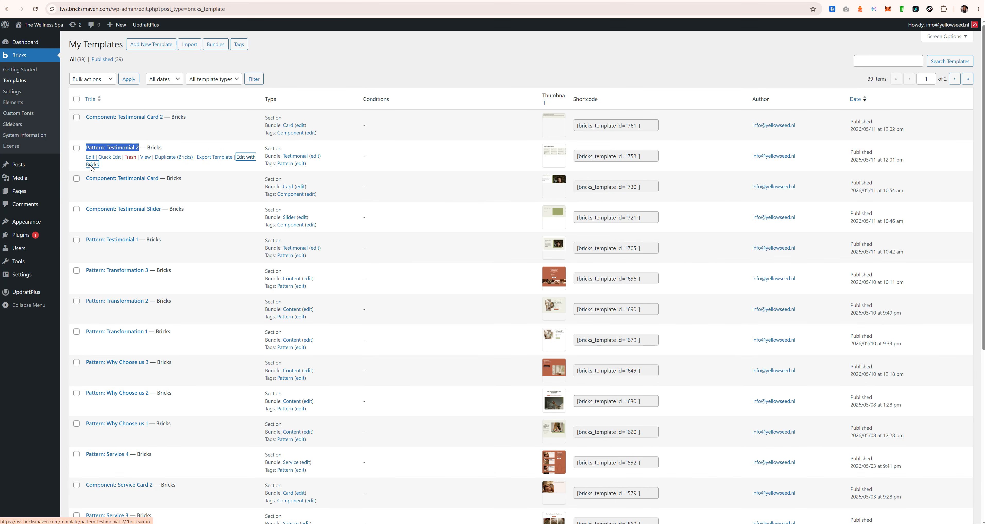
{"action": "left_click", "coordinate": [120, 174]}
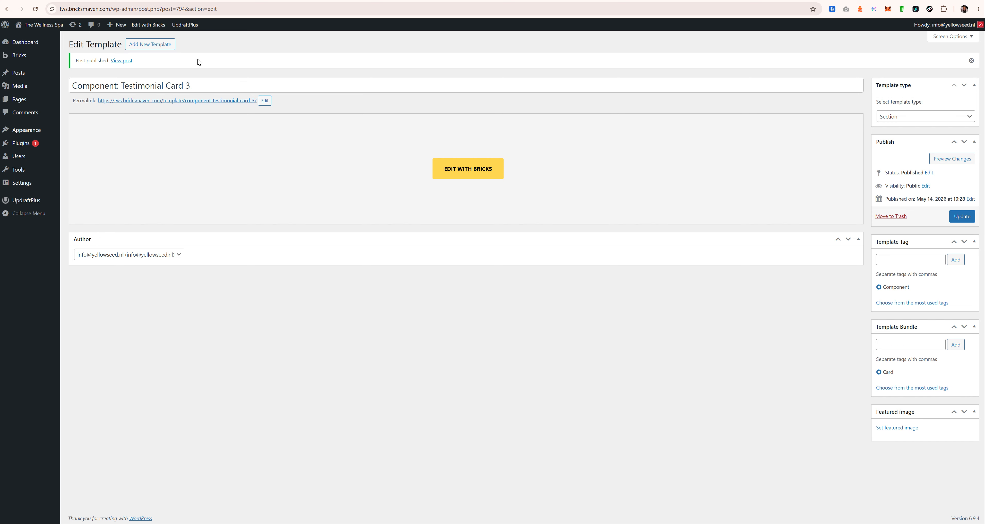
Step: Publish a Section template 'Pattern: Testimonial 3' tagged Pattern in the Testimonial bundle
{"action": "left_click", "coordinate": [138, 44]}
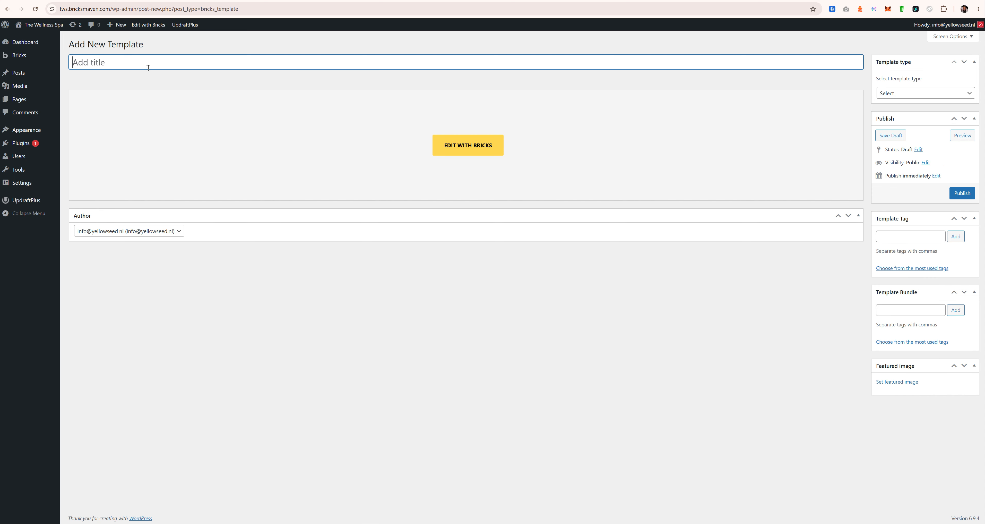
{"action": "type", "text": "Pattern: Testimonial 2"}
{"action": "left_click", "coordinate": [898, 93]}
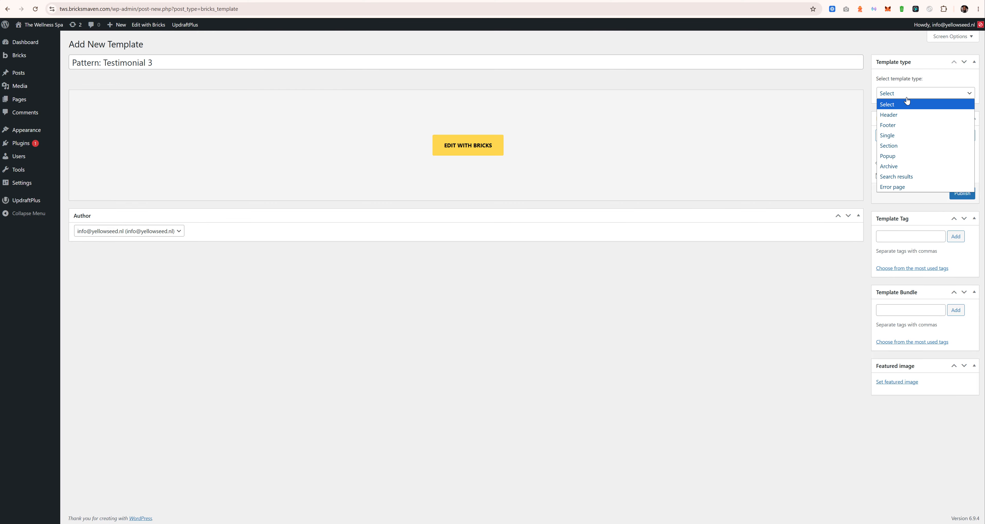
{"action": "left_click", "coordinate": [898, 143]}
{"action": "left_click", "coordinate": [900, 236]}
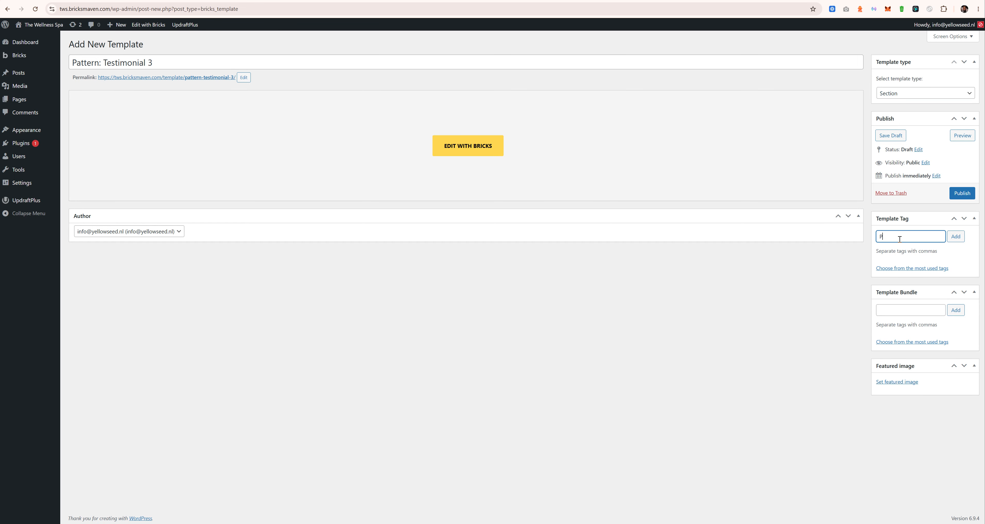
{"action": "type", "text": "Pattern,"}
{"action": "left_click", "coordinate": [958, 237]}
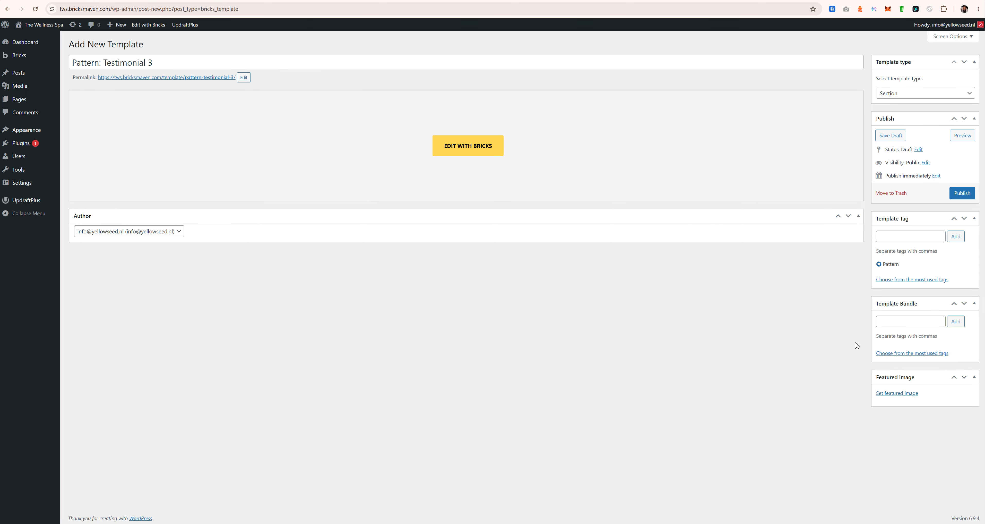
{"action": "left_click", "coordinate": [923, 325]}
{"action": "type", "text": "Test"}
{"action": "left_click", "coordinate": [922, 333]}
{"action": "left_click", "coordinate": [958, 321]}
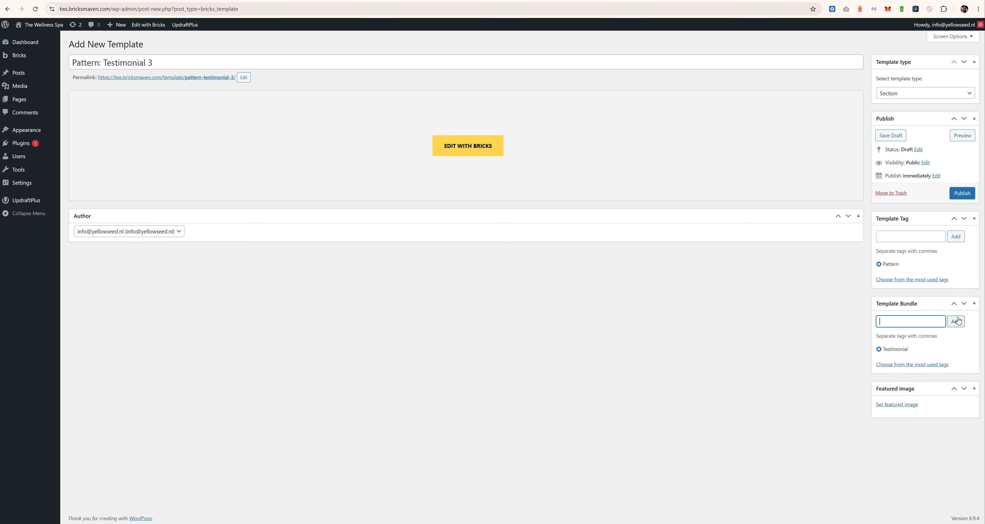
{"action": "left_click", "coordinate": [959, 191]}
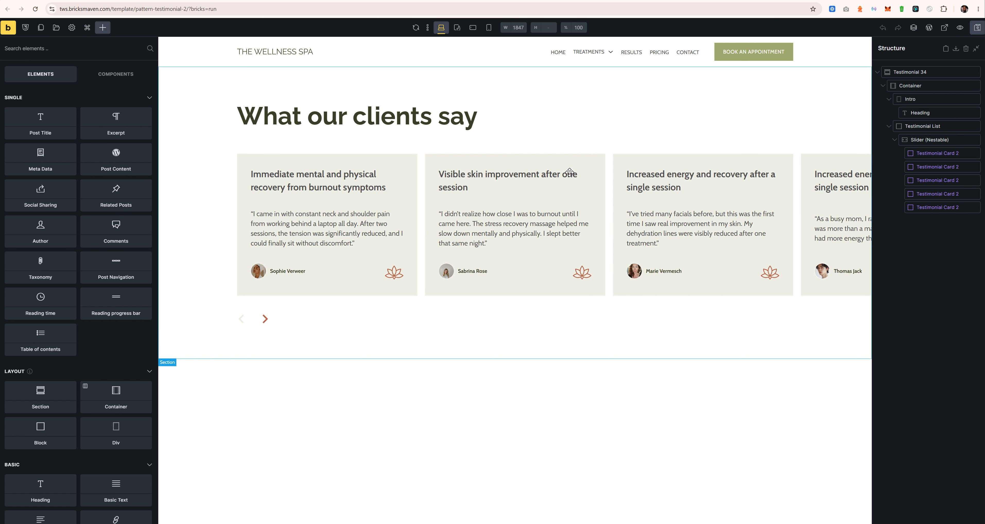
Step: Bring up the Testimonial 34 section from Pattern: Testimonial 2 and select its testimonial slider
{"action": "right_click", "coordinate": [927, 73]}
{"action": "left_click", "coordinate": [925, 79]}
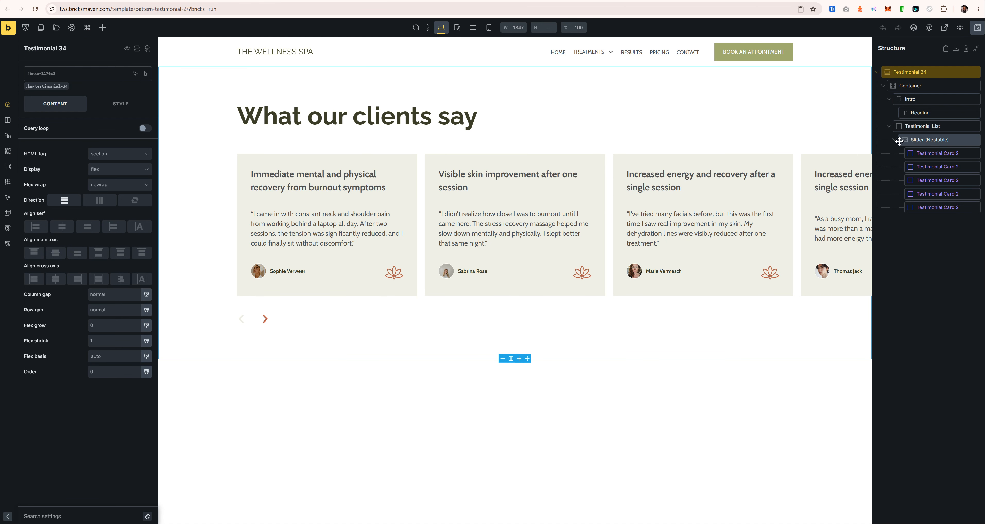
{"action": "left_click", "coordinate": [897, 139]}
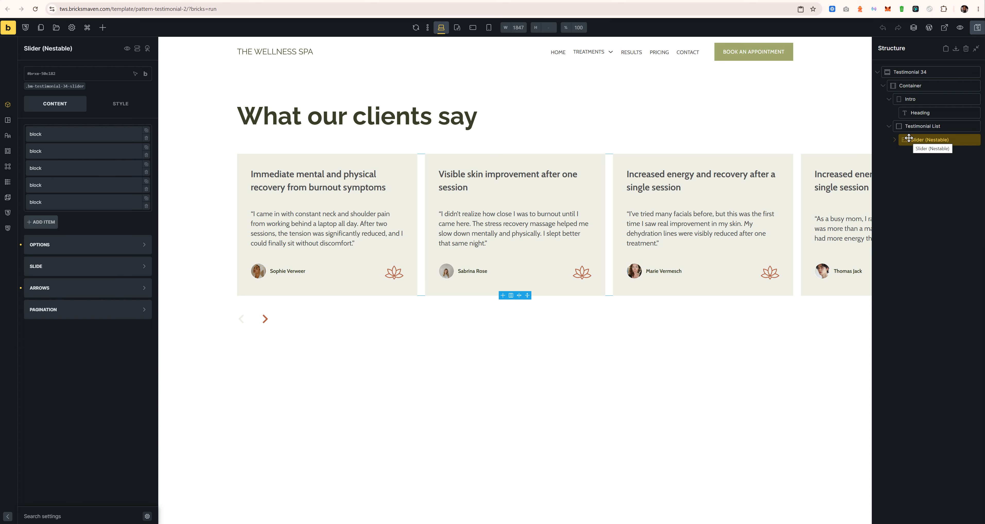
Step: Duplicate the Slider (Nestable) and hide the original in both builder and frontend
{"action": "right_click", "coordinate": [909, 138]}
{"action": "left_click", "coordinate": [912, 172]}
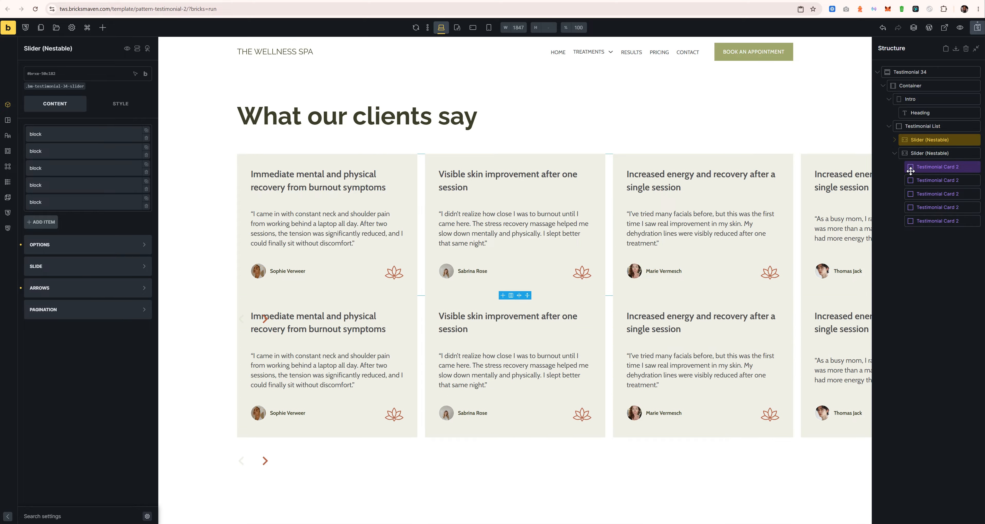
{"action": "left_click", "coordinate": [127, 49]}
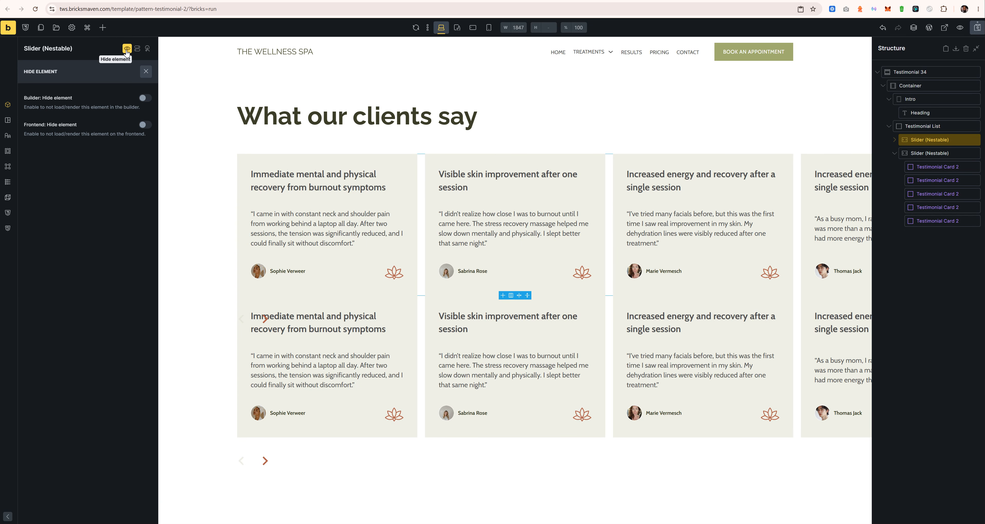
{"action": "left_click", "coordinate": [145, 98]}
{"action": "left_click", "coordinate": [145, 124]}
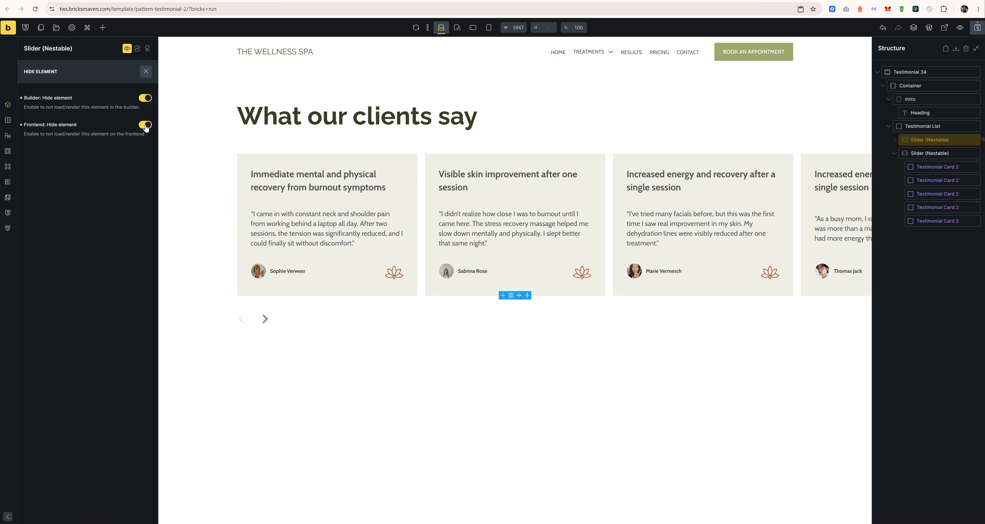
{"action": "left_click", "coordinate": [145, 71]}
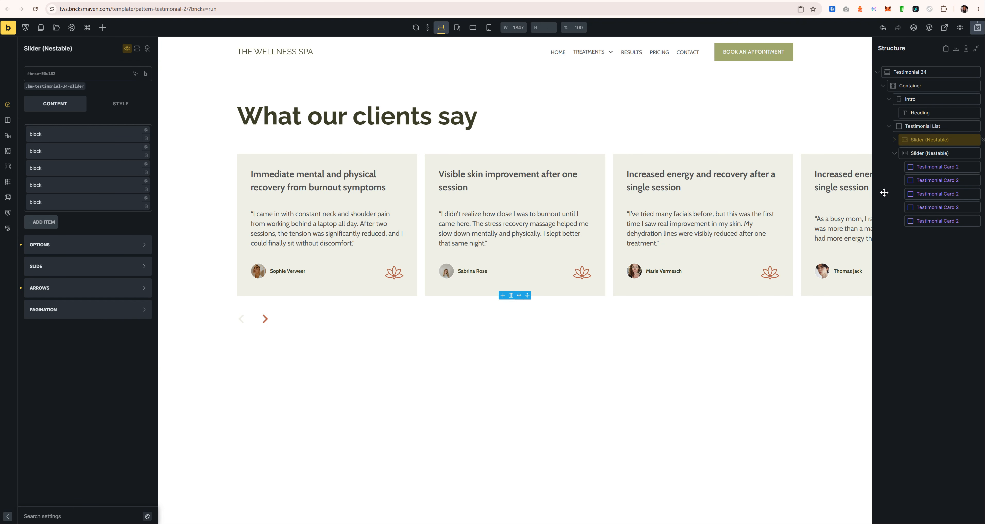
Step: Delete all six Testimonial Card 2 slides from the duplicated slider
{"action": "left_click", "coordinate": [925, 155]}
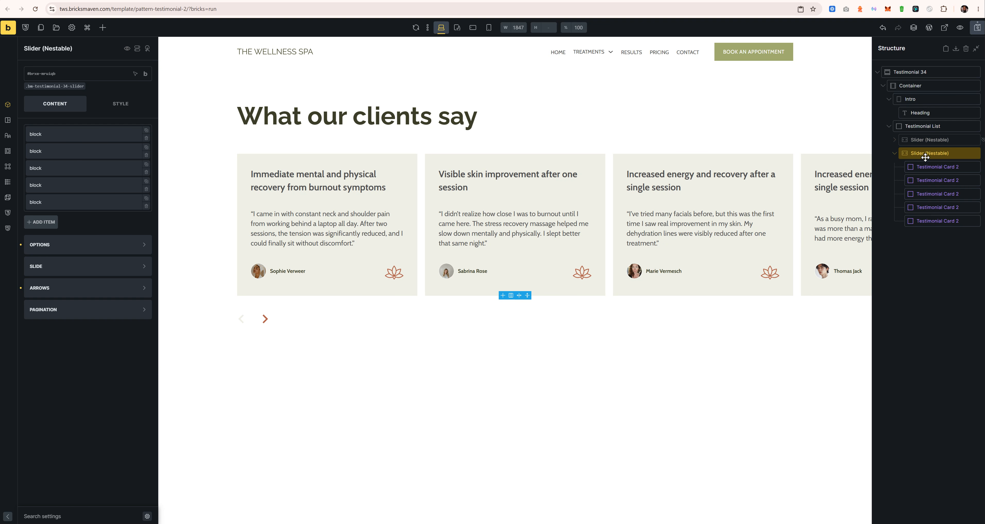
{"action": "right_click", "coordinate": [925, 168]}
{"action": "left_click", "coordinate": [907, 224]}
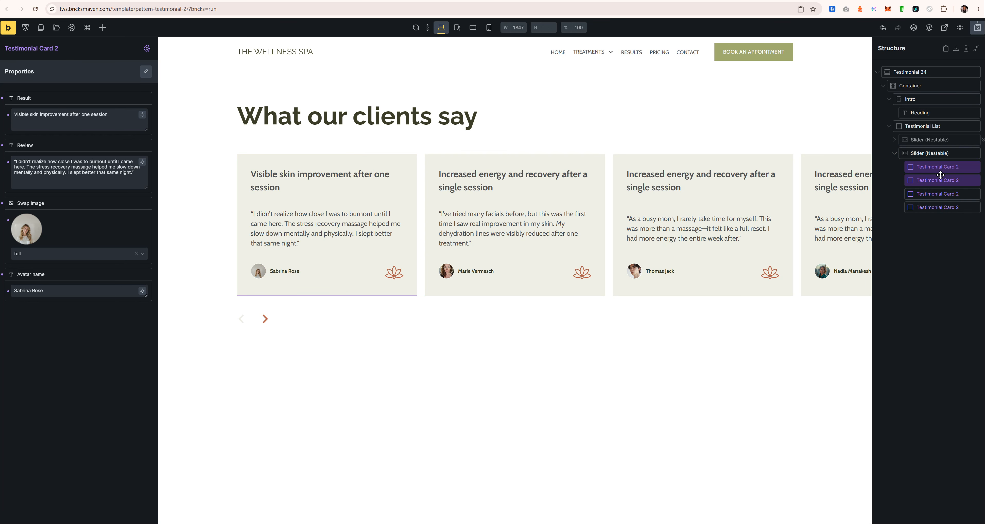
{"action": "right_click", "coordinate": [926, 169]}
{"action": "left_click", "coordinate": [920, 222]}
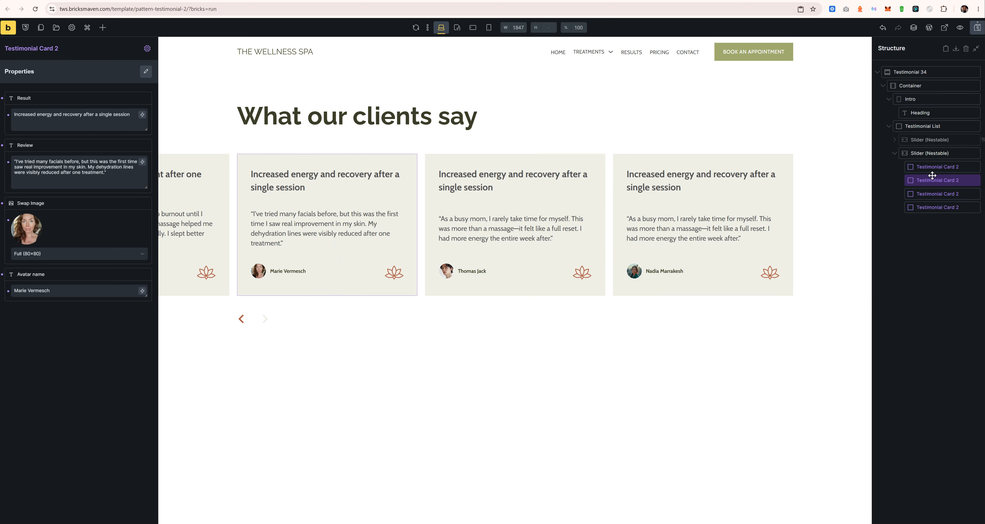
{"action": "right_click", "coordinate": [932, 171]}
{"action": "left_click", "coordinate": [929, 221]}
{"action": "right_click", "coordinate": [931, 168]}
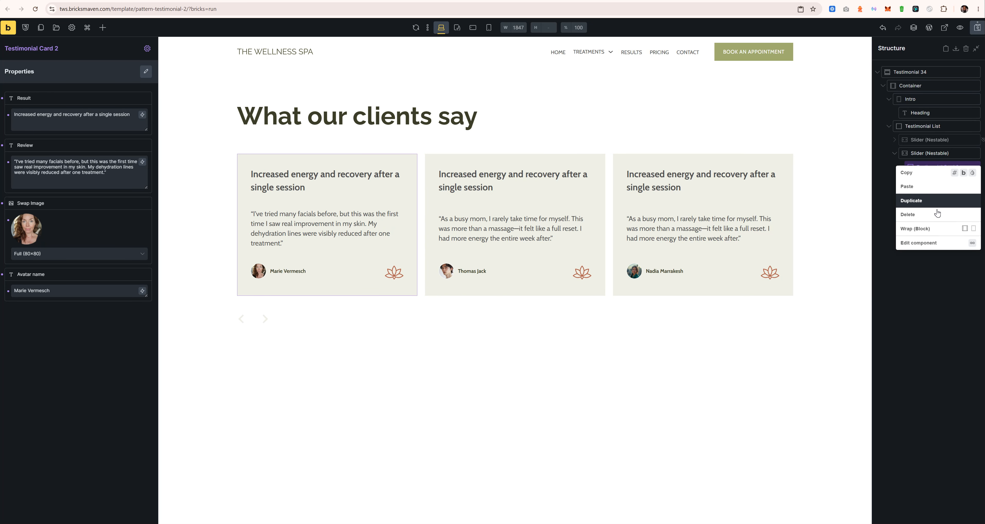
{"action": "left_click", "coordinate": [930, 217]}
{"action": "right_click", "coordinate": [931, 168]}
{"action": "left_click", "coordinate": [930, 216]}
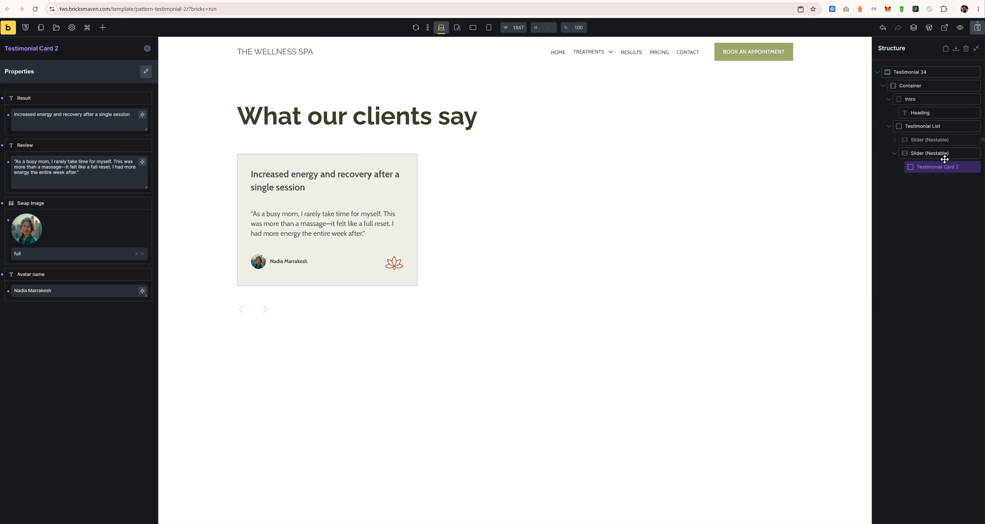
{"action": "right_click", "coordinate": [933, 171]}
{"action": "left_click", "coordinate": [931, 218]}
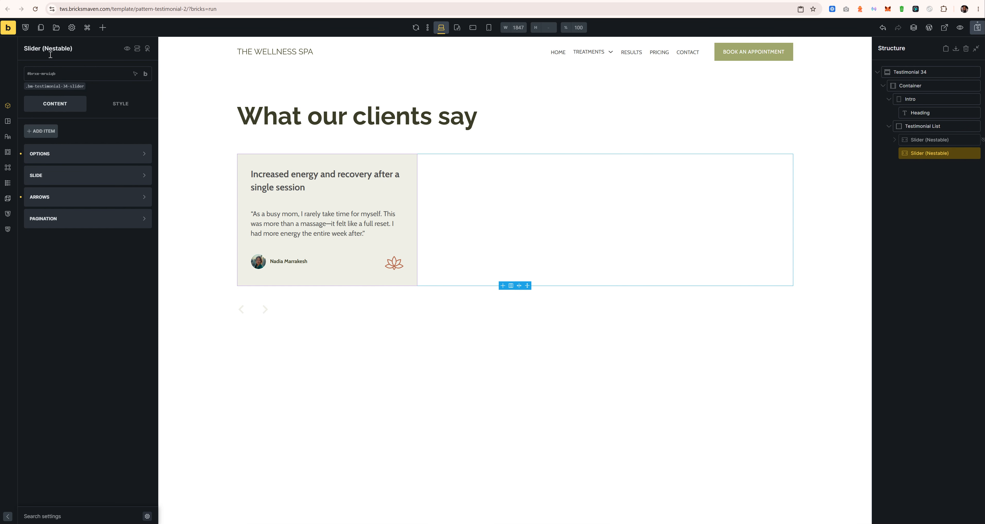
Step: Insert the Testimonial Card 3 component into the empty duplicated slider
{"action": "left_click", "coordinate": [102, 27]}
{"action": "left_click", "coordinate": [115, 74]}
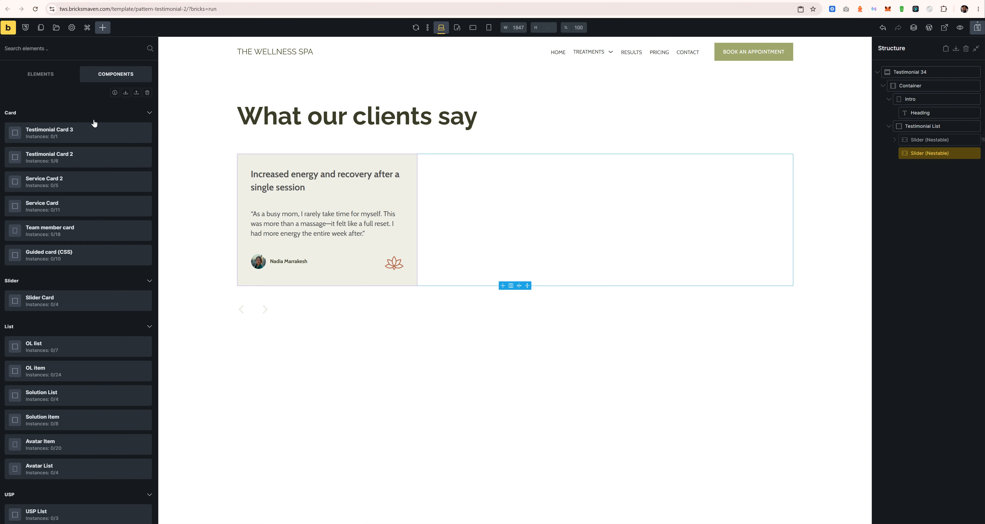
{"action": "left_click", "coordinate": [50, 142]}
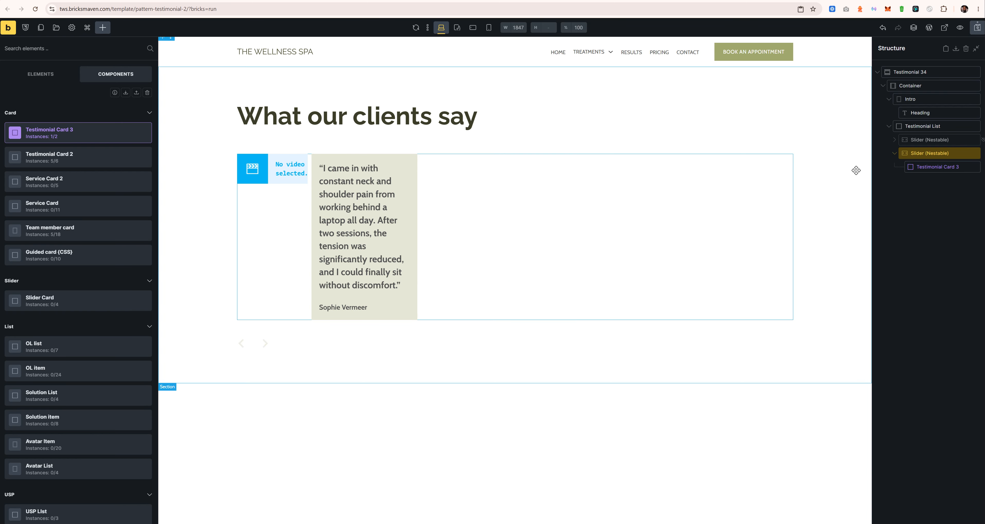
Step: Set the new card's video source to YouTube
{"action": "left_click", "coordinate": [937, 166]}
{"action": "left_click", "coordinate": [83, 100]}
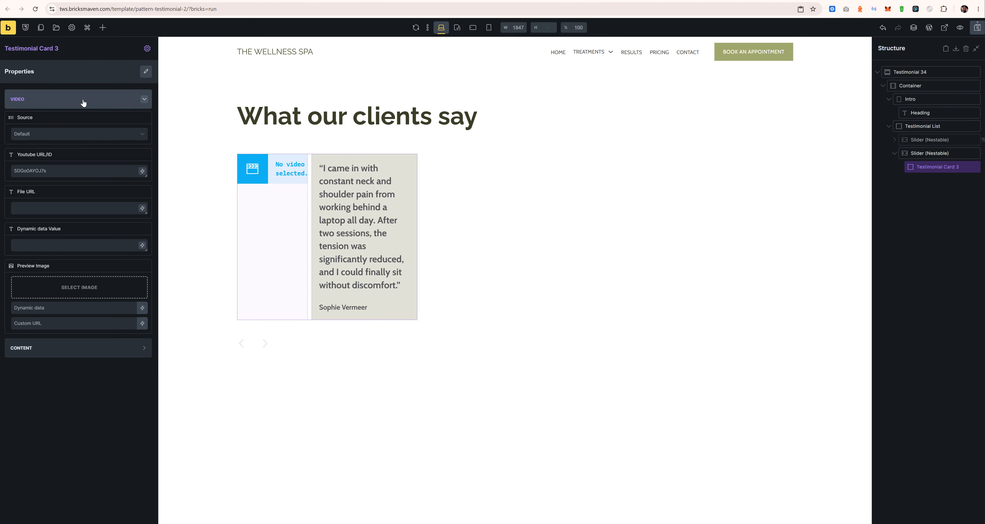
{"action": "left_click", "coordinate": [92, 137]}
{"action": "left_click", "coordinate": [82, 144]}
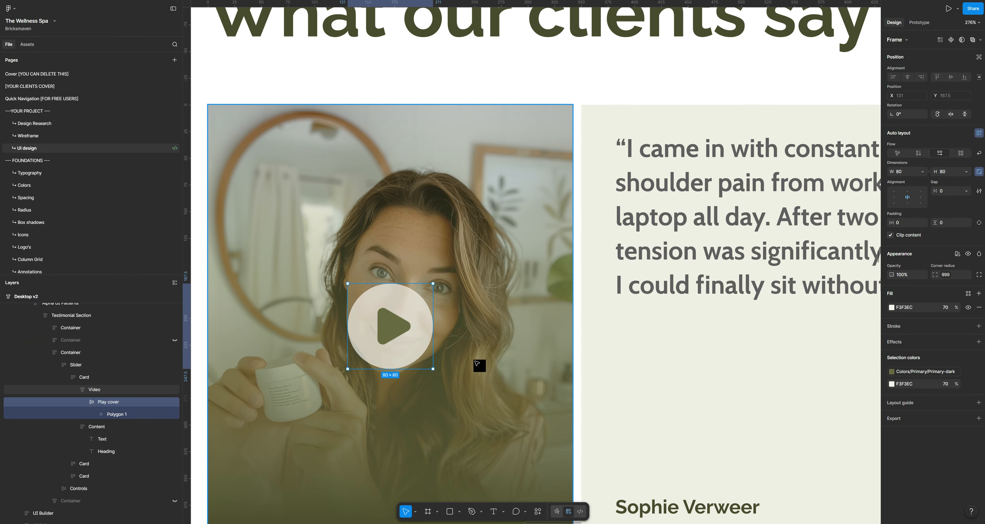
{"action": "scroll", "coordinate": [542, 336], "scroll_direction": "down", "scroll_amount": 10}
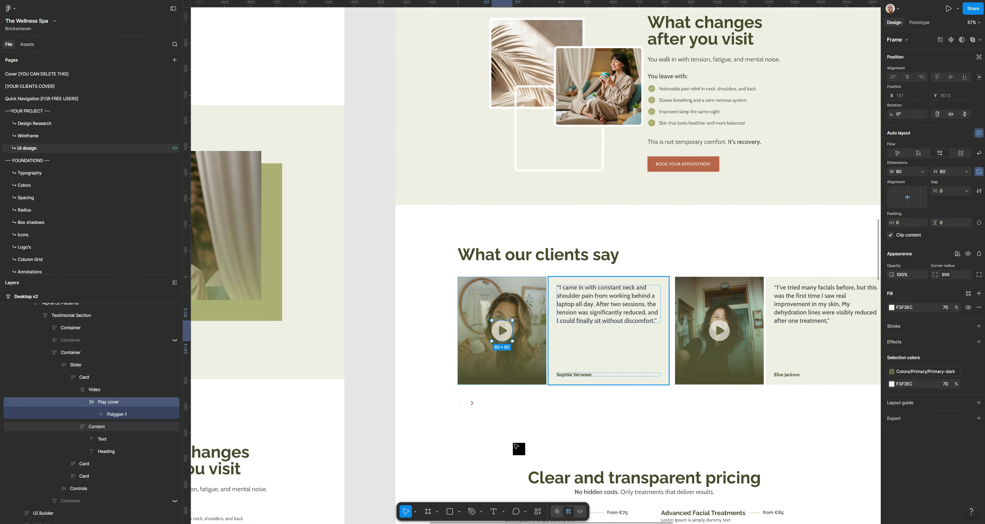
{"action": "left_click", "coordinate": [387, 325]}
{"action": "scroll", "coordinate": [407, 308], "scroll_direction": "right", "scroll_amount": 5}
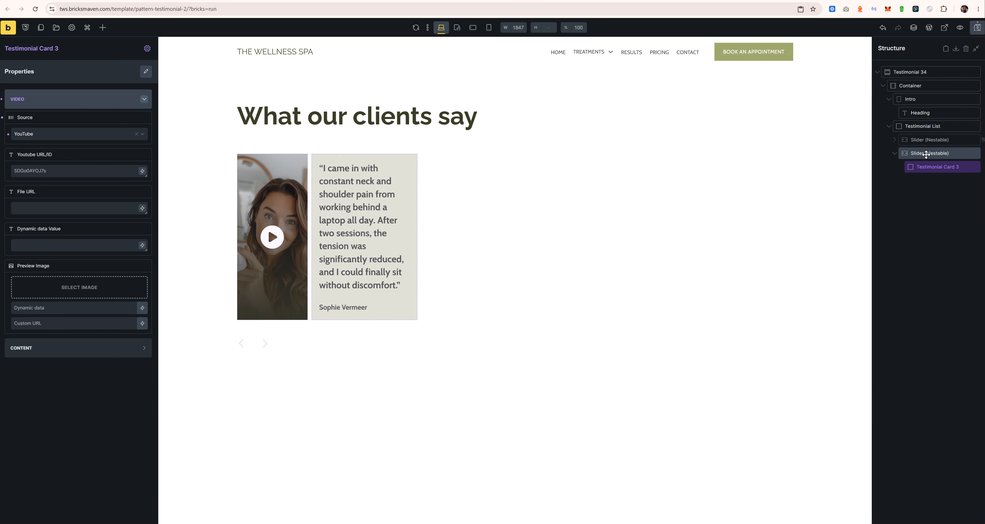
Step: On the .bm-testimonial-34-slider class, set the duplicated slider to show 2 items at once
{"action": "left_click", "coordinate": [926, 155]}
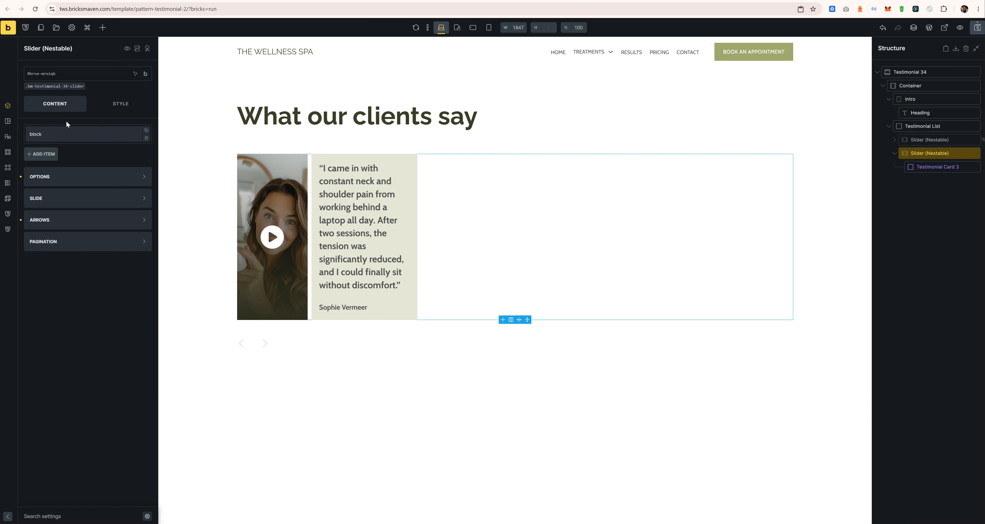
{"action": "left_click", "coordinate": [70, 176]}
{"action": "left_click", "coordinate": [61, 87]}
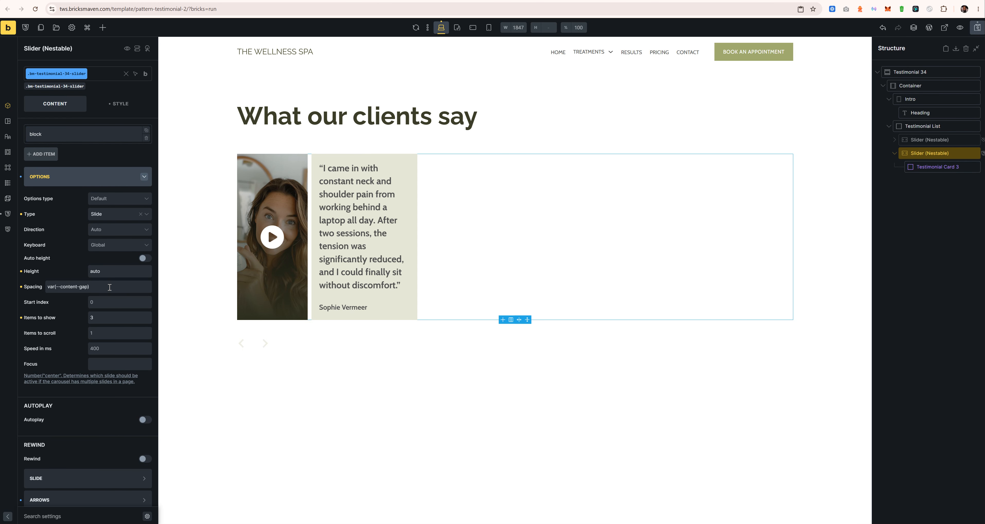
{"action": "left_click", "coordinate": [100, 318]}
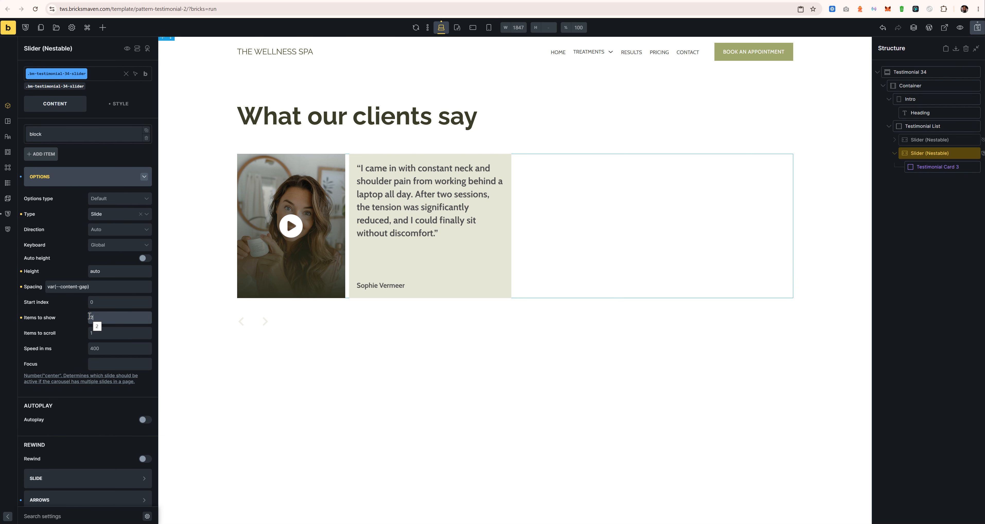
{"action": "key", "text": "alt+Tab"}
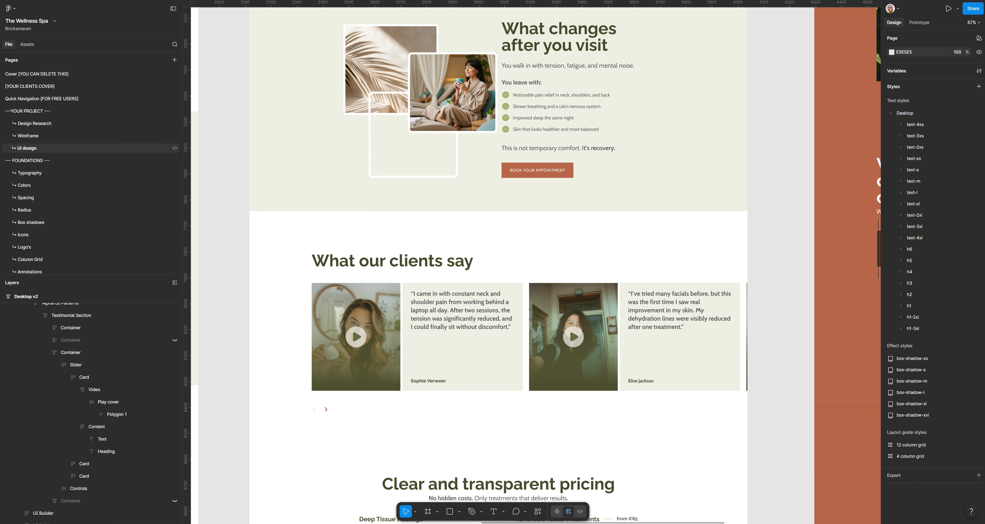
{"action": "key", "text": "alt+Tab"}
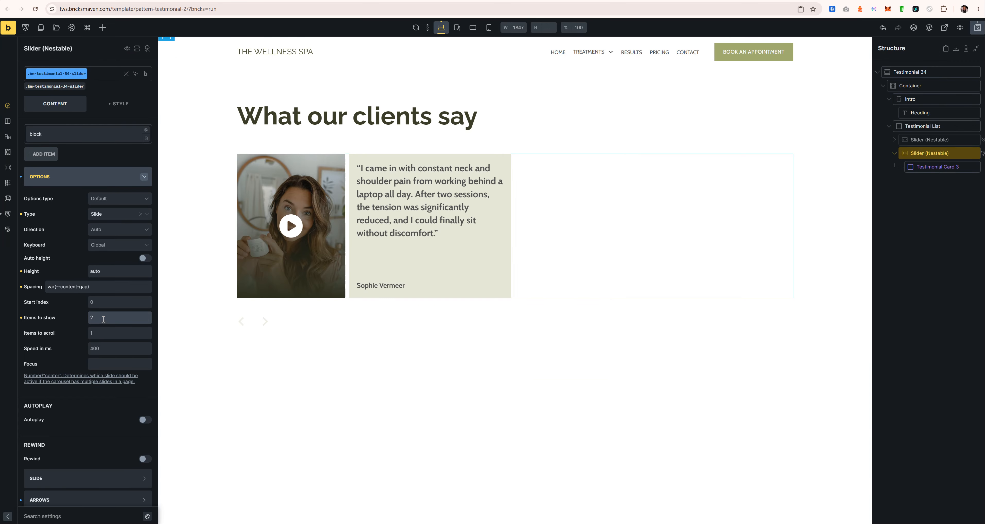
{"action": "type", "text": "1"}
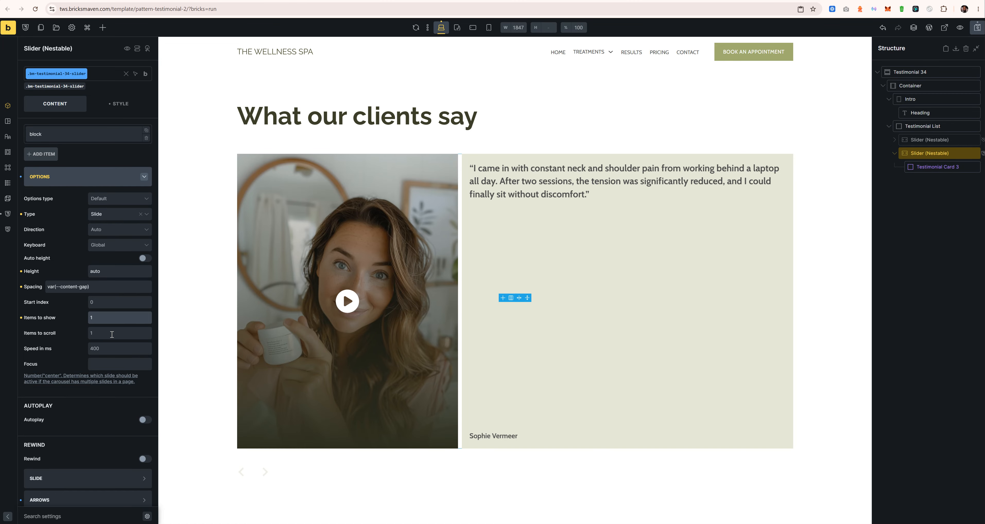
{"action": "type", "text": ",5"}
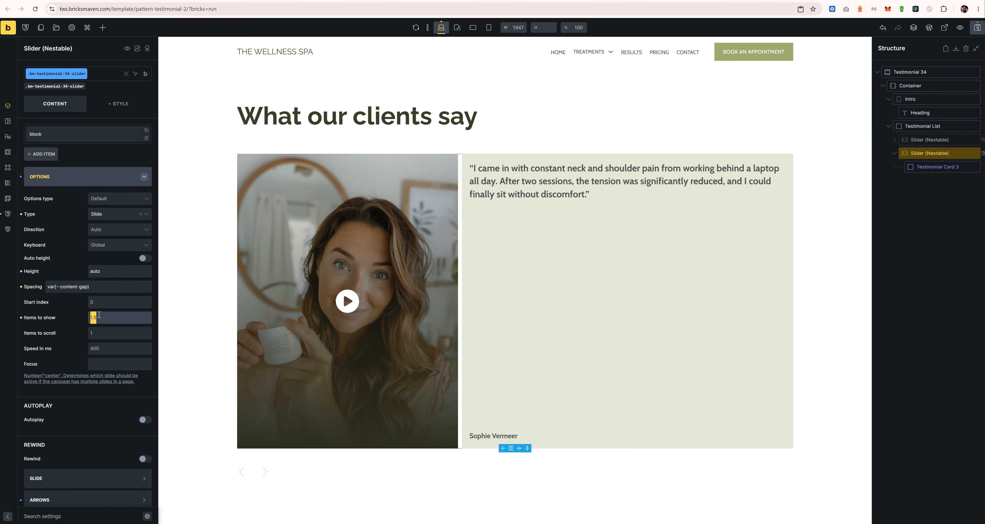
{"action": "type", "text": "2"}
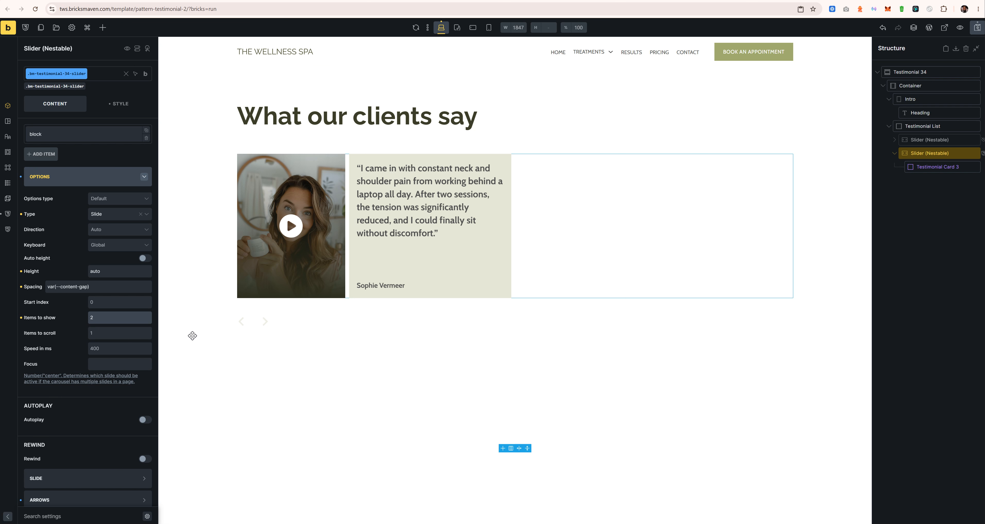
Step: Duplicate Testimonial Card 3 twice so the slider holds three identical cards
{"action": "left_click", "coordinate": [926, 166]}
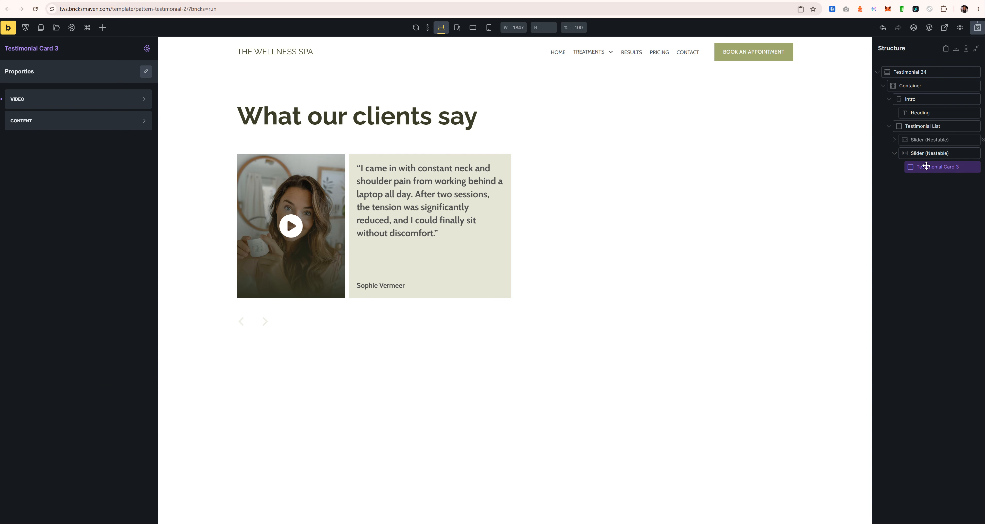
{"action": "right_click", "coordinate": [926, 166]}
{"action": "left_click", "coordinate": [922, 202]}
{"action": "right_click", "coordinate": [922, 180]}
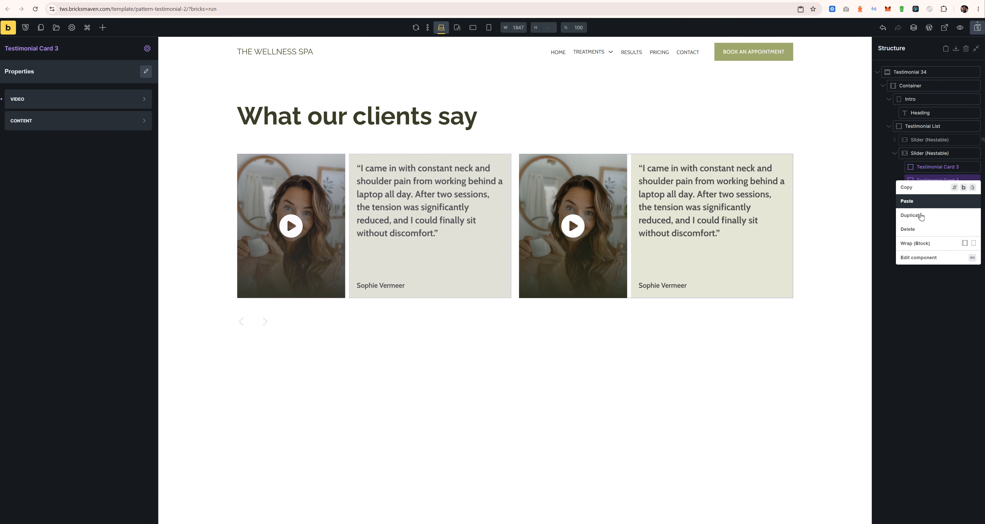
{"action": "left_click", "coordinate": [920, 216]}
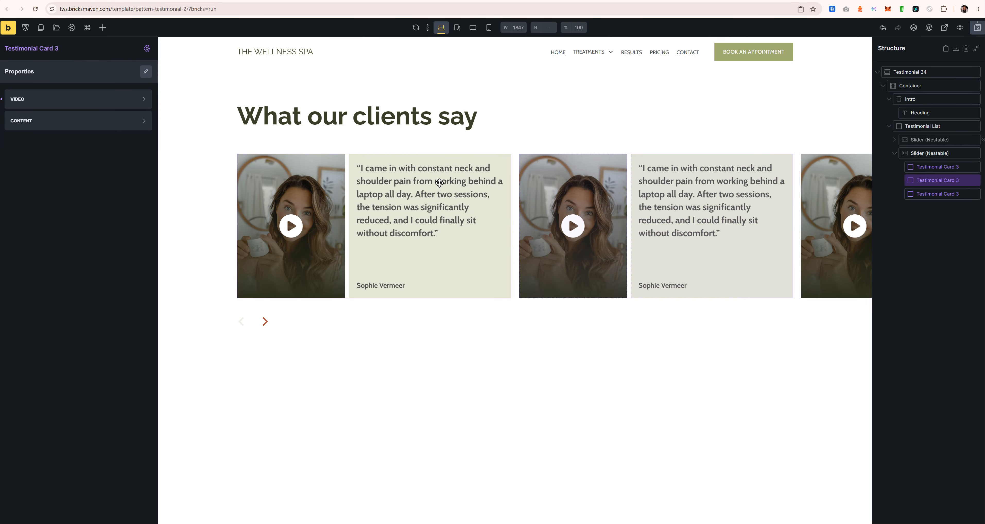
{"action": "left_click", "coordinate": [438, 182]}
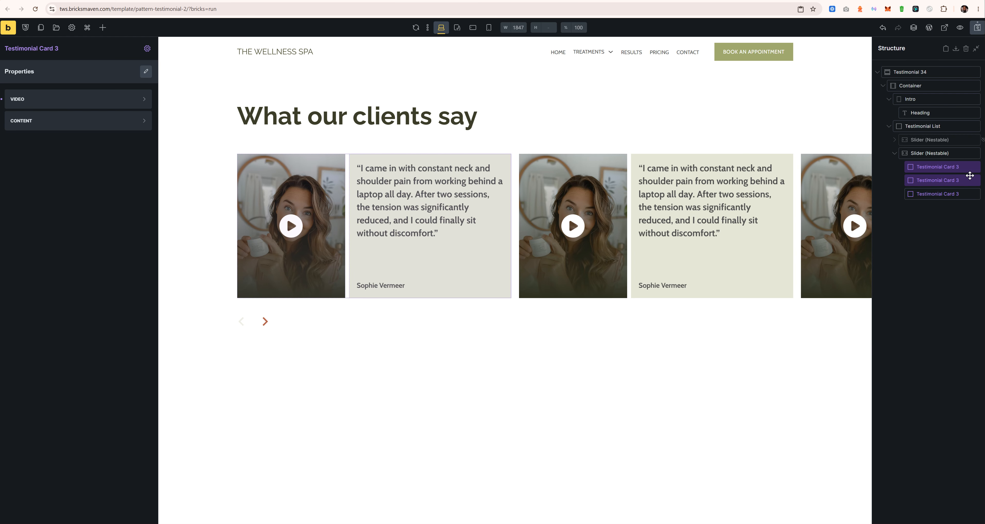
{"action": "left_click", "coordinate": [951, 179]}
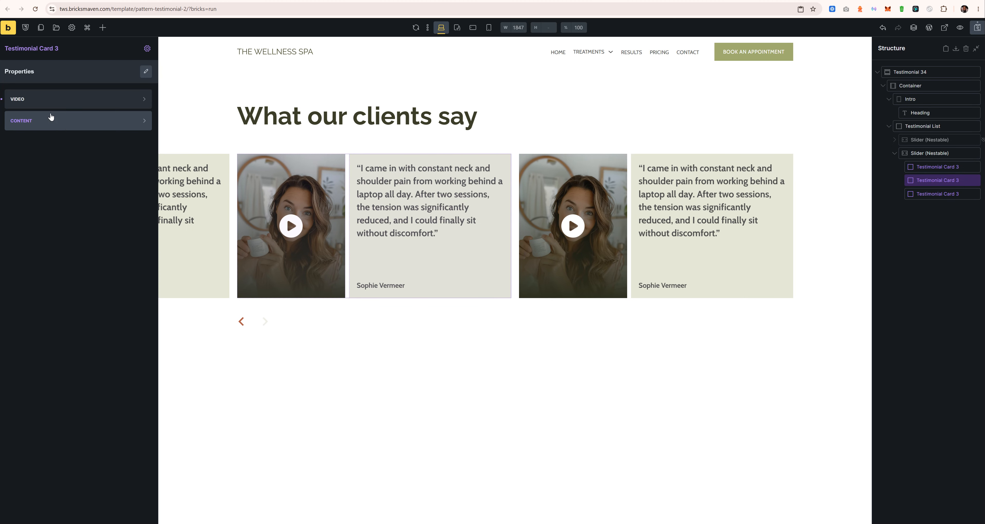
Step: Set the second card's video preview image to the Testimonial-Video-2 selfie photo
{"action": "left_click", "coordinate": [72, 104]}
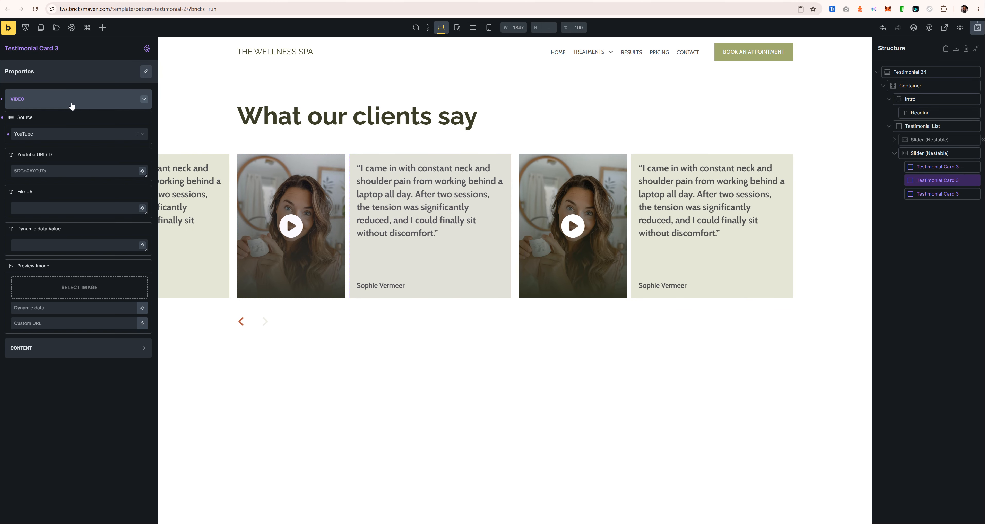
{"action": "left_click", "coordinate": [72, 288]}
{"action": "left_click", "coordinate": [346, 130]}
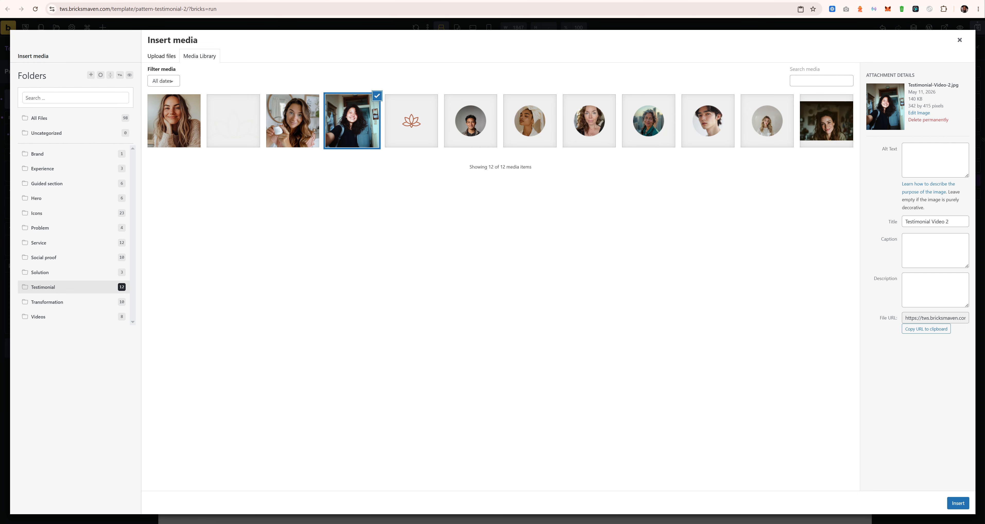
{"action": "left_click", "coordinate": [960, 504]}
Step: Set the third card's video preview image to Testimonial-Video-3v1
{"action": "left_click", "coordinate": [941, 195]}
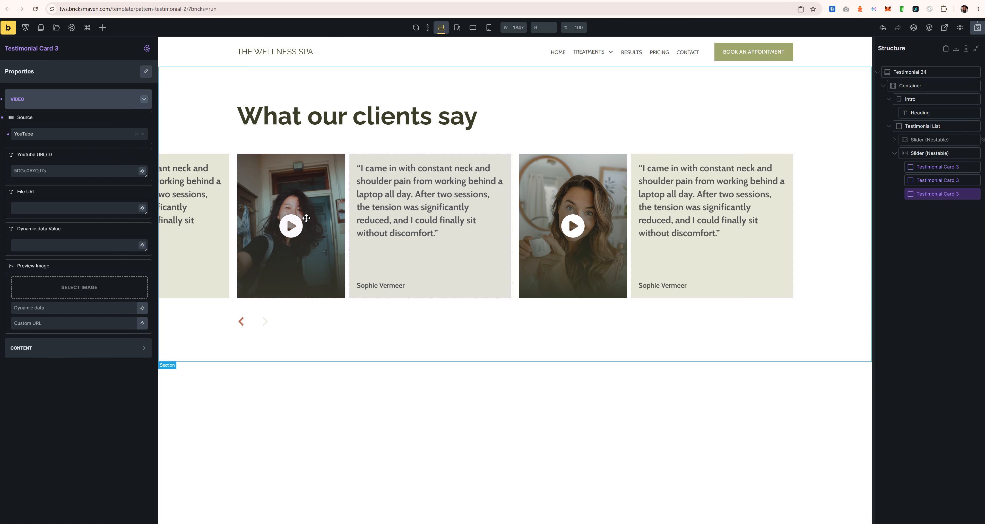
{"action": "left_click", "coordinate": [85, 290]}
{"action": "left_click", "coordinate": [185, 135]}
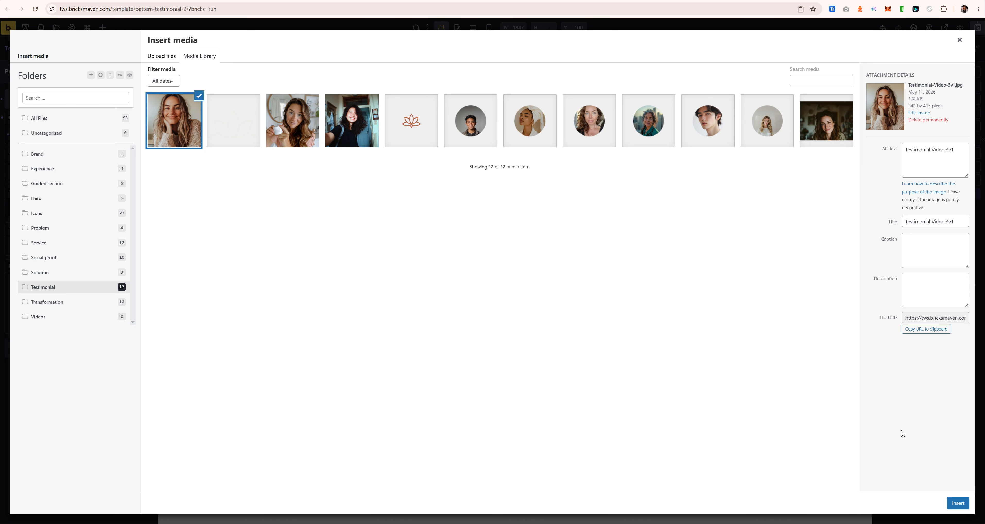
{"action": "left_click", "coordinate": [957, 502]}
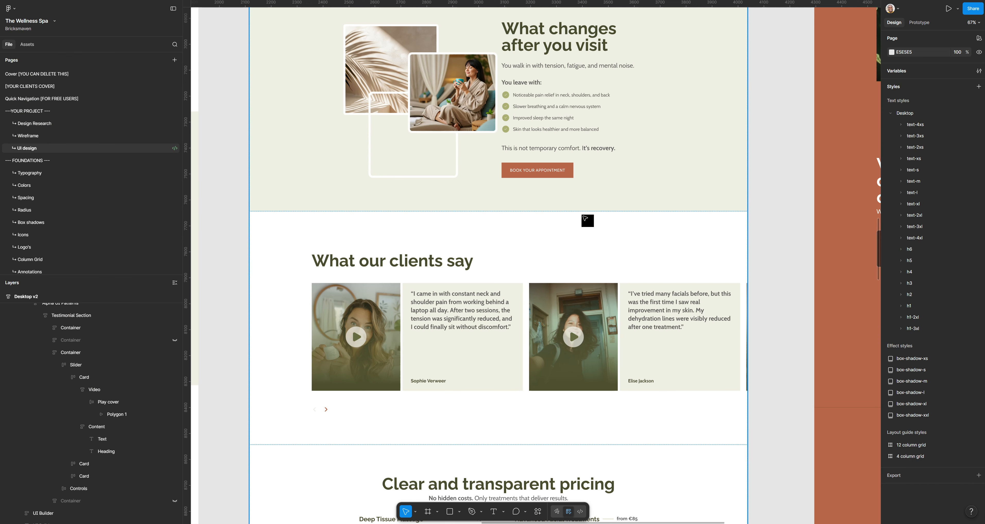
{"action": "double_click", "coordinate": [664, 312]}
{"action": "key", "text": "ctrl+c"}
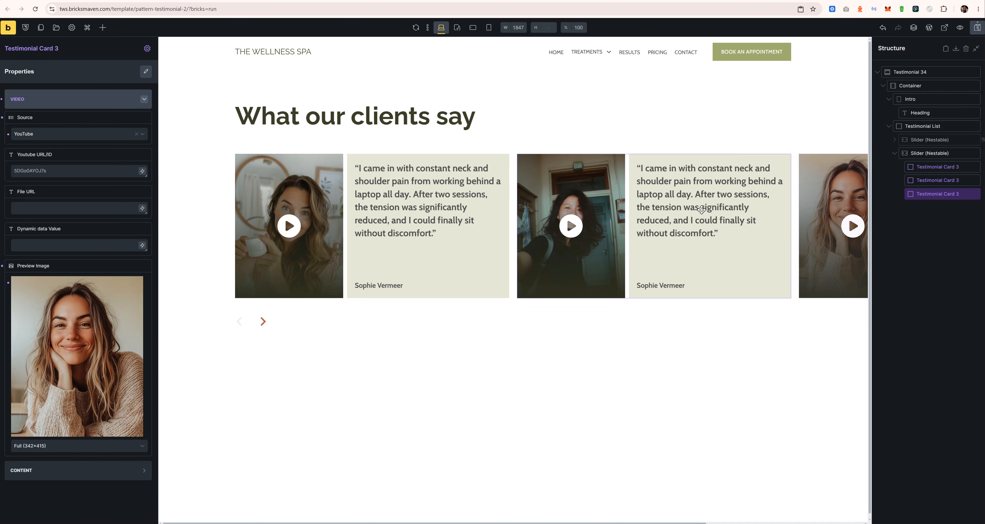
{"action": "left_click", "coordinate": [926, 180]}
Step: Replace the second card's review with the 'I've tried many facials…' quote and enter a new client name
{"action": "left_click", "coordinate": [56, 104]}
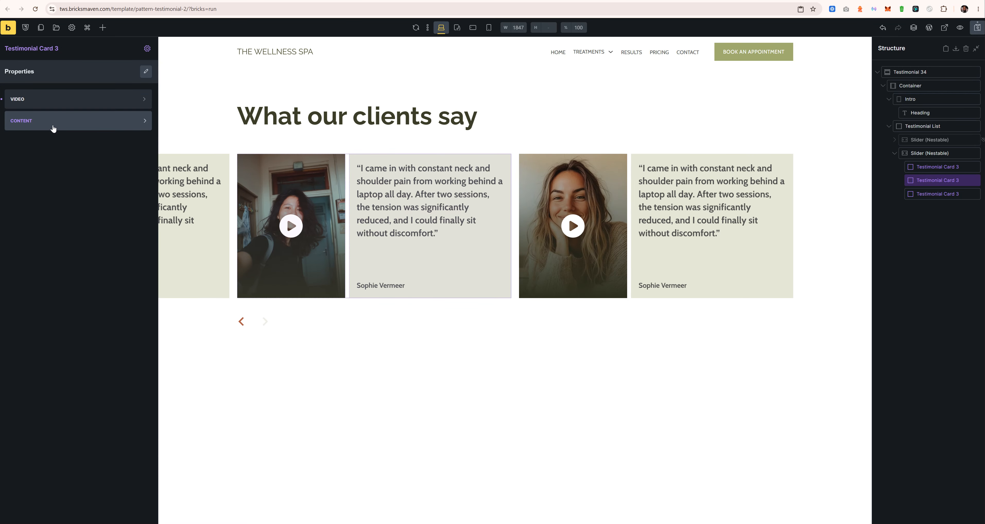
{"action": "left_click", "coordinate": [54, 126]}
{"action": "left_click", "coordinate": [57, 155]}
{"action": "key", "text": "ctrl+a"}
{"action": "key", "text": "ctrl+v"}
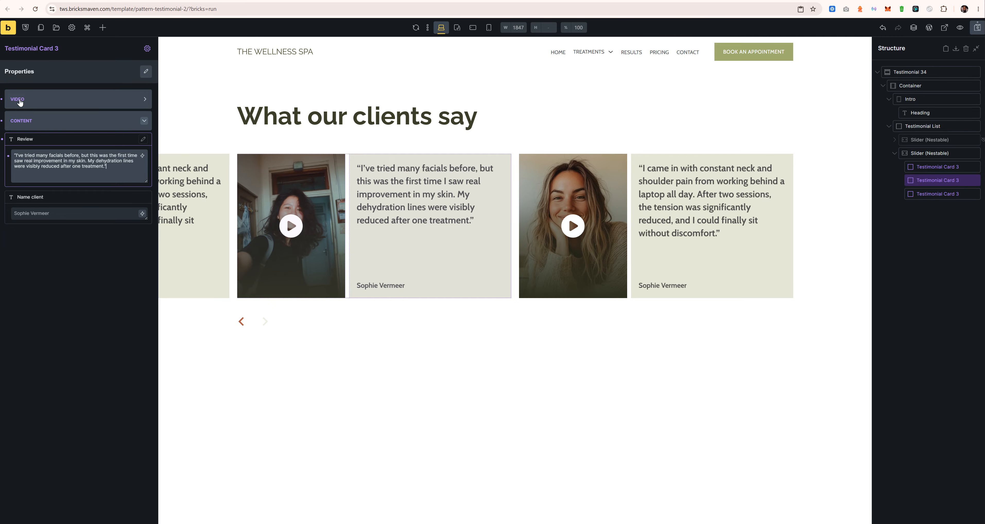
{"action": "left_click", "coordinate": [60, 217]}
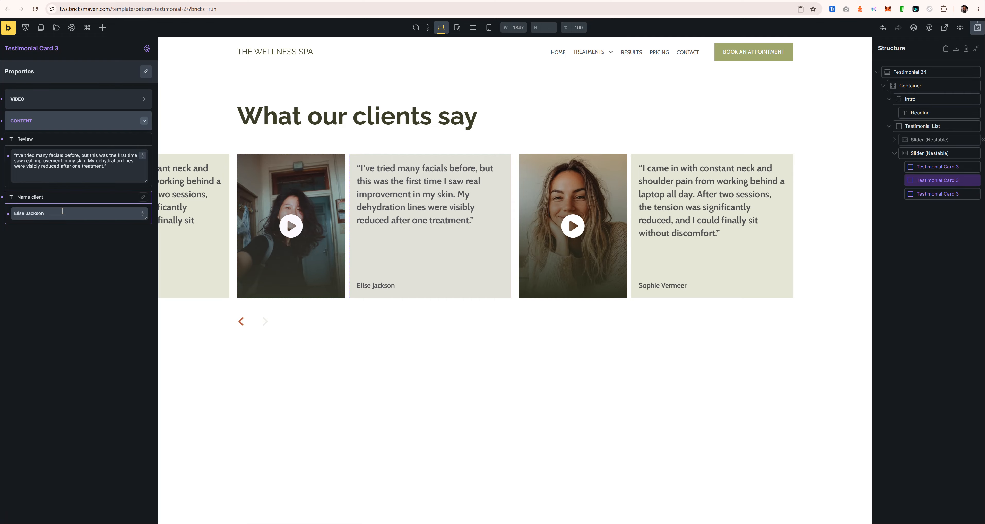
{"action": "left_click", "coordinate": [444, 523]}
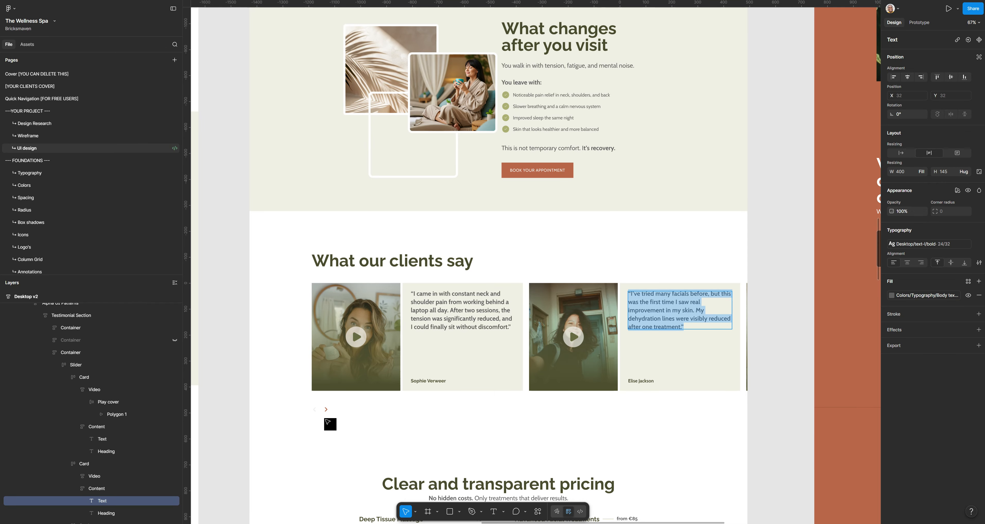
Step: In Figma's Layers, move the burnout-recovery card up to second place and select its quote text
{"action": "scroll", "coordinate": [83, 473], "scroll_direction": "down", "scroll_amount": 3}
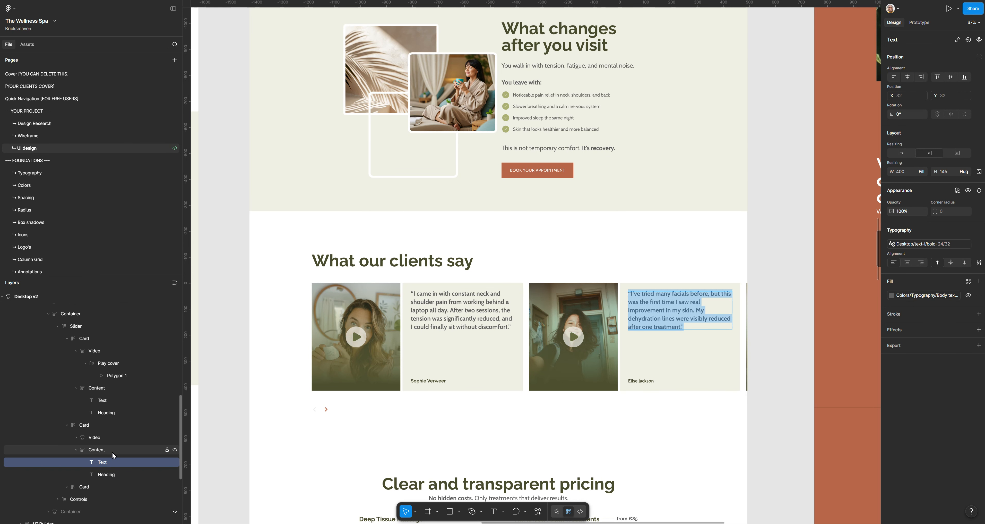
{"action": "scroll", "coordinate": [77, 486], "scroll_direction": "down", "scroll_amount": 5}
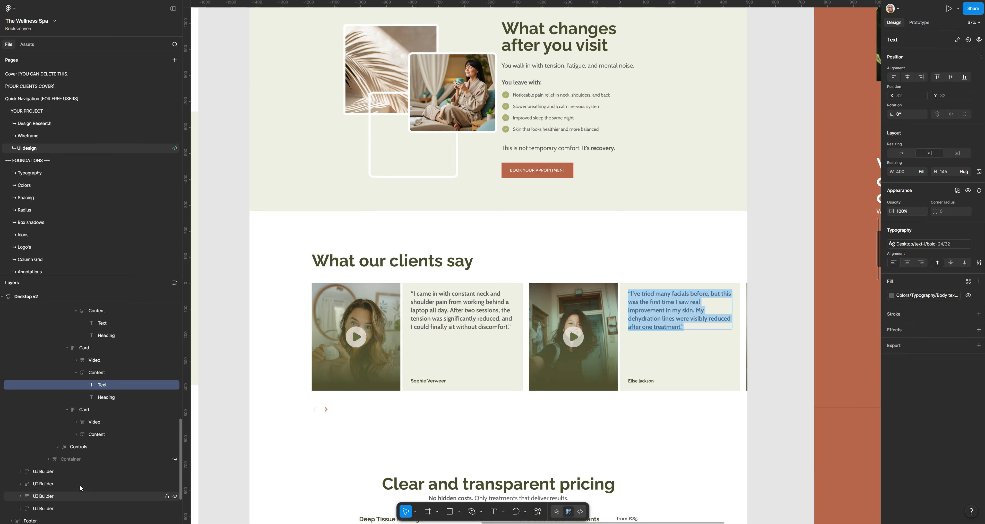
{"action": "left_click", "coordinate": [76, 434]}
{"action": "left_click", "coordinate": [102, 444]}
{"action": "left_click", "coordinate": [84, 409]}
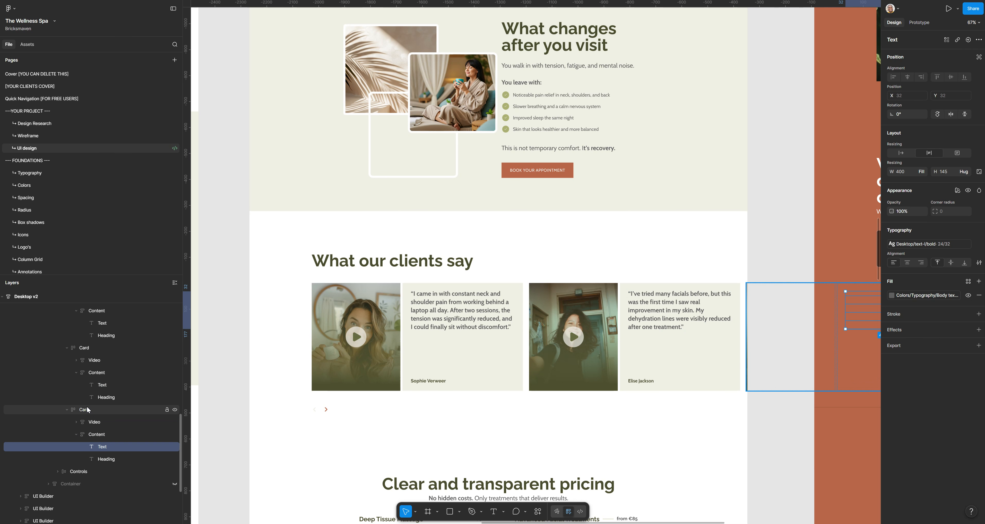
{"action": "left_click_drag", "start_coordinate": [88, 361], "coordinate": [84, 344]}
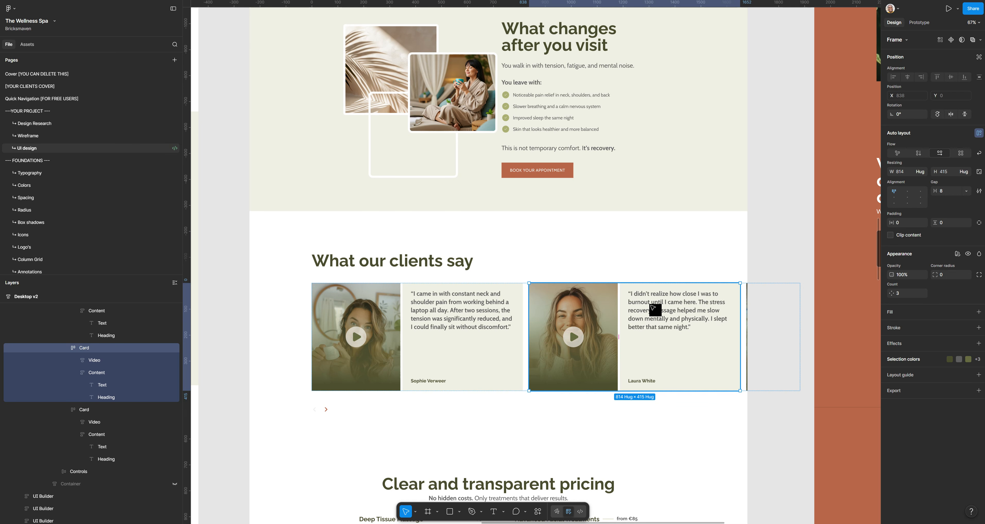
{"action": "left_click", "coordinate": [654, 304], "text": "ctrl"}
{"action": "double_click", "coordinate": [656, 306]}
{"action": "key", "text": "ctrl+c"}
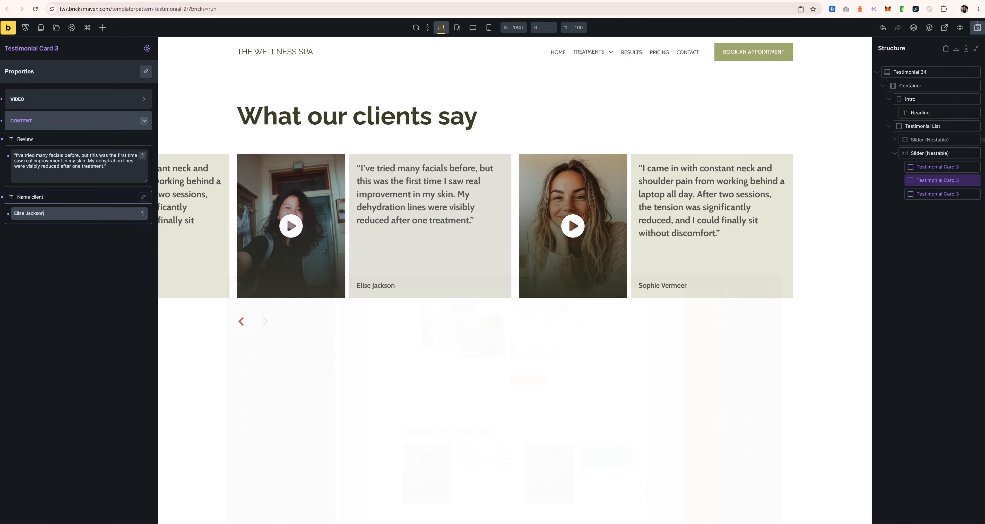
Step: Give the third card the burnout-recovery quote and a new client name, then save and preview
{"action": "left_click", "coordinate": [923, 194]}
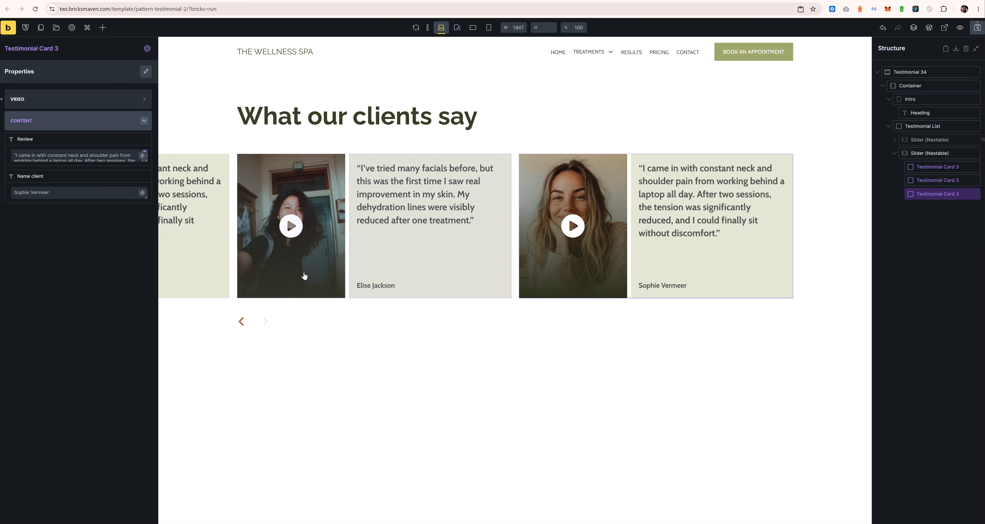
{"action": "left_click", "coordinate": [86, 161]}
{"action": "key", "text": "ctrl+a"}
{"action": "key", "text": "ctrl+v"}
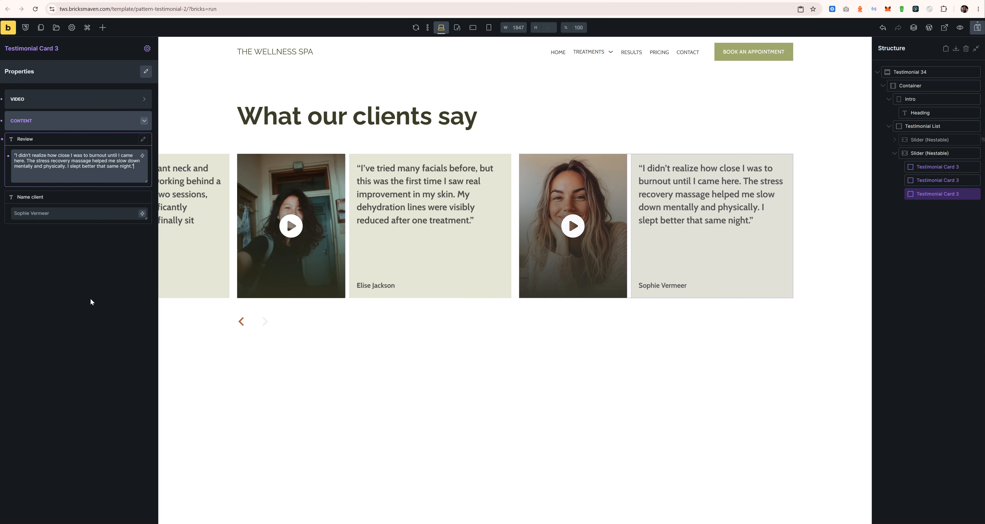
{"action": "left_click", "coordinate": [71, 213]}
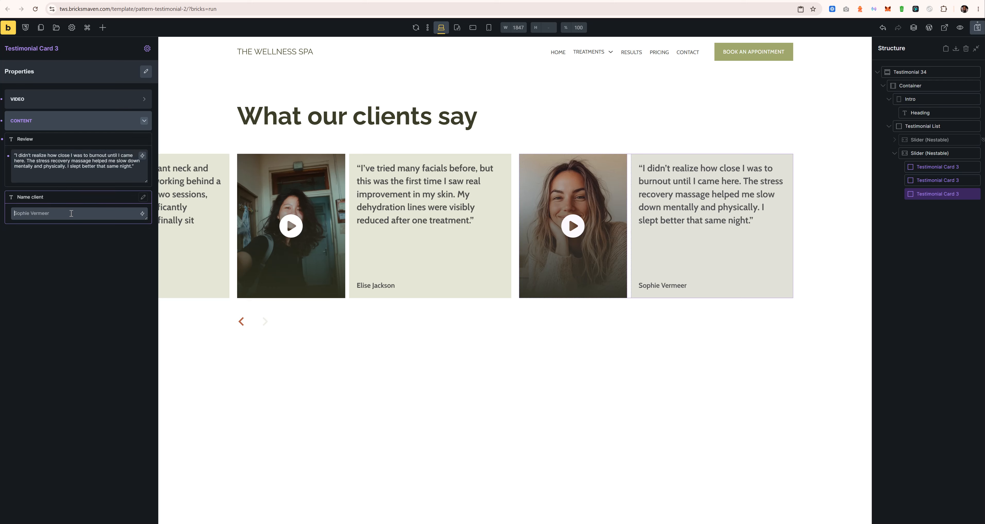
{"action": "key", "text": "ctrl+a"}
{"action": "type", "text": "Lau"}
{"action": "left_click", "coordinate": [977, 28]}
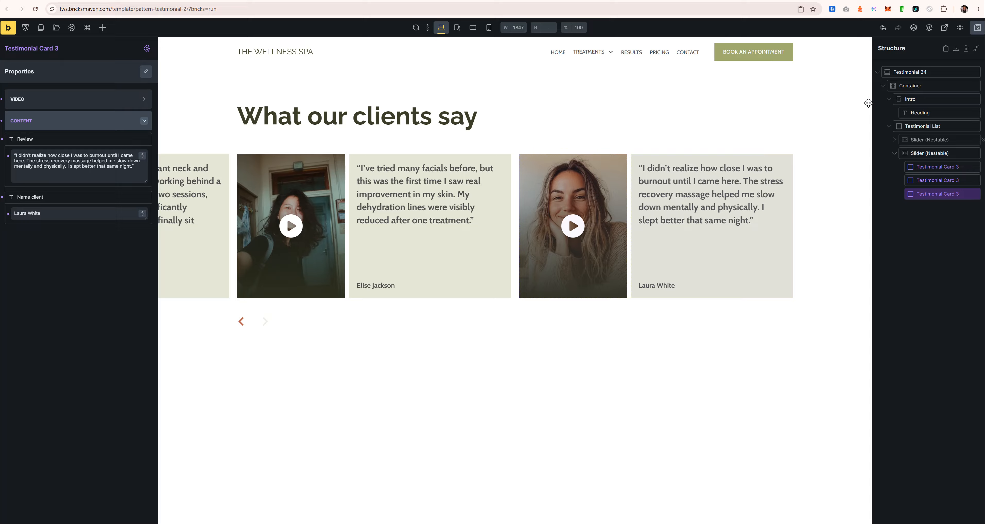
{"action": "left_click", "coordinate": [944, 28]}
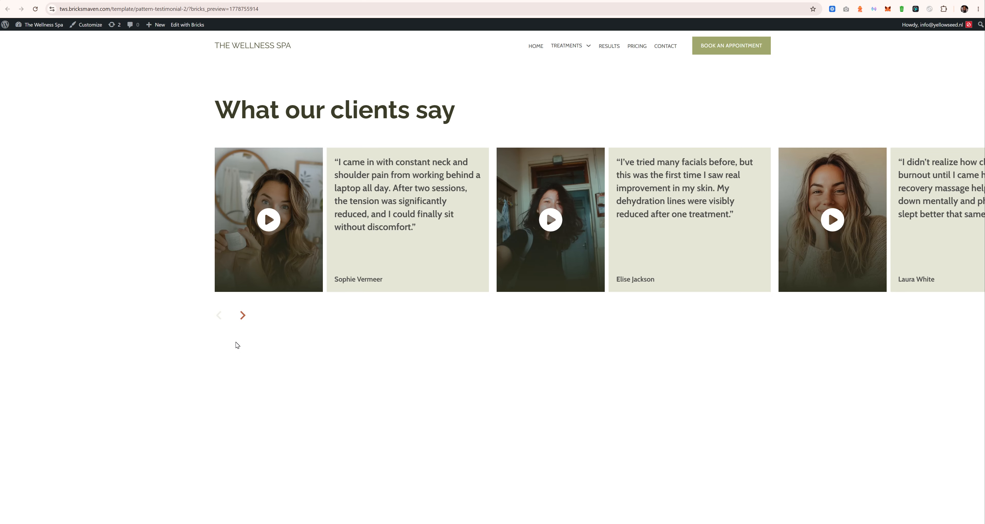
Step: Slide the live testimonial carousel forward one card, then back to the start
{"action": "left_click", "coordinate": [243, 316]}
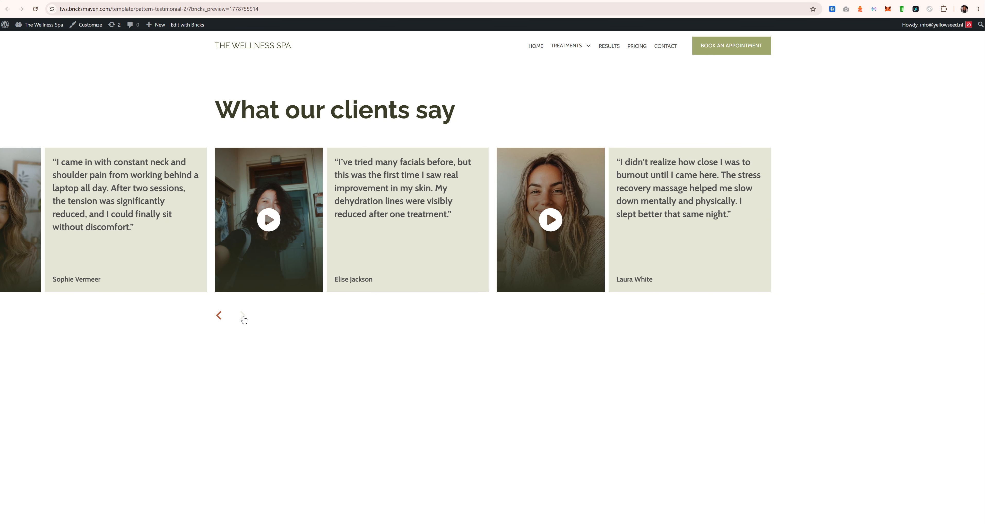
{"action": "left_click", "coordinate": [218, 316]}
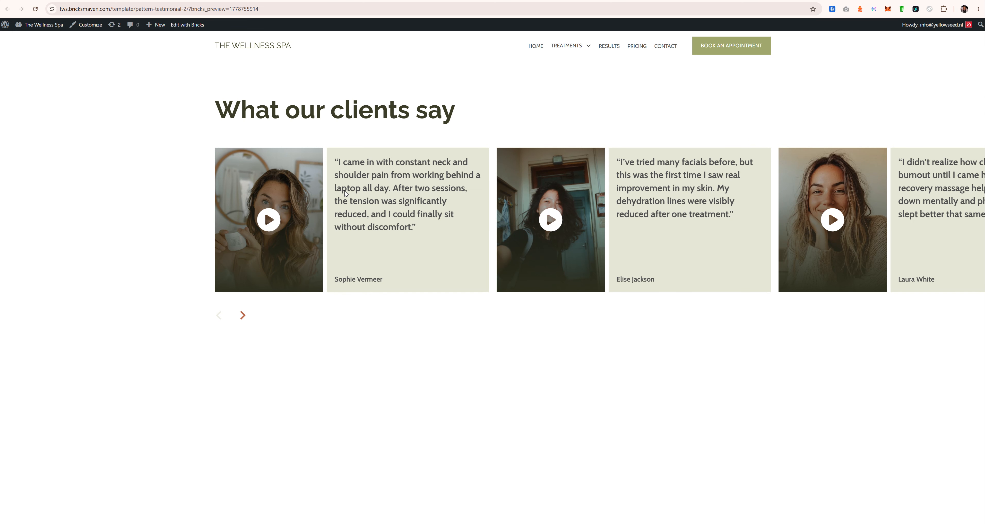
Step: At tablet portrait width, confirm the video slider's Items to show is 2 on its ID, then return to desktop
{"action": "left_click", "coordinate": [285, 1]}
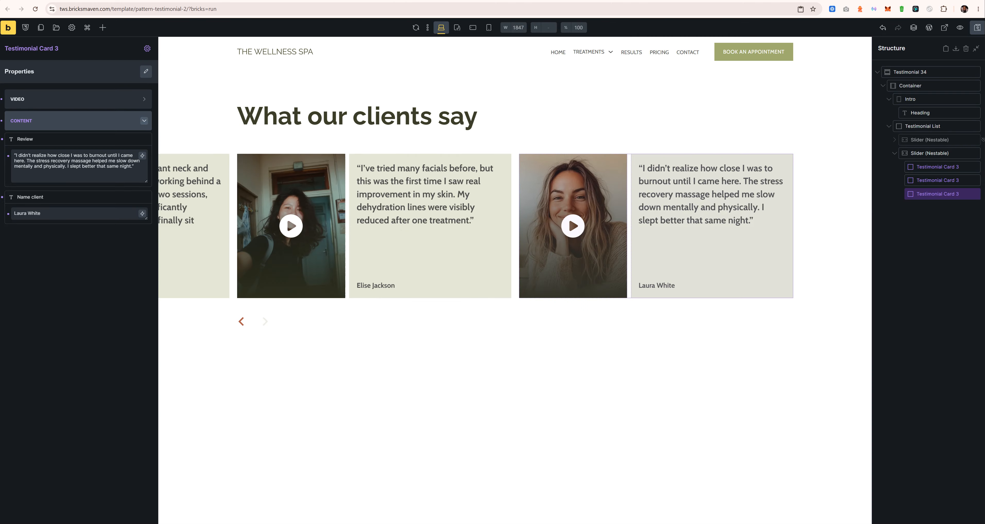
{"action": "left_click", "coordinate": [457, 28]}
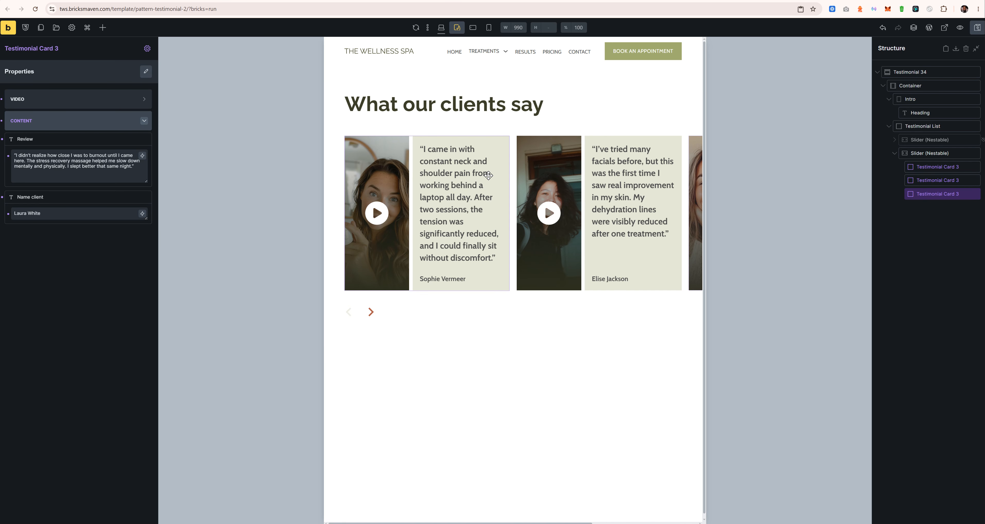
{"action": "left_click", "coordinate": [476, 30]}
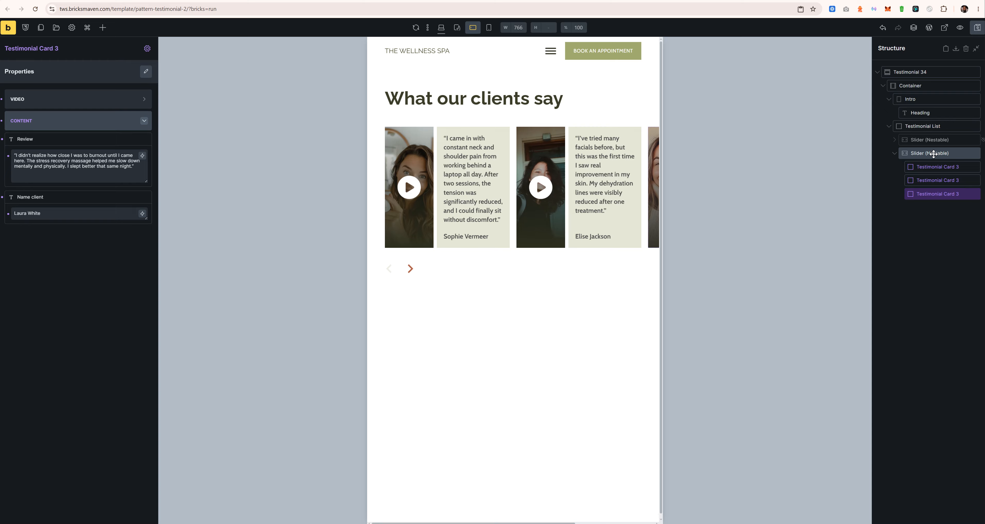
{"action": "left_click", "coordinate": [458, 28]}
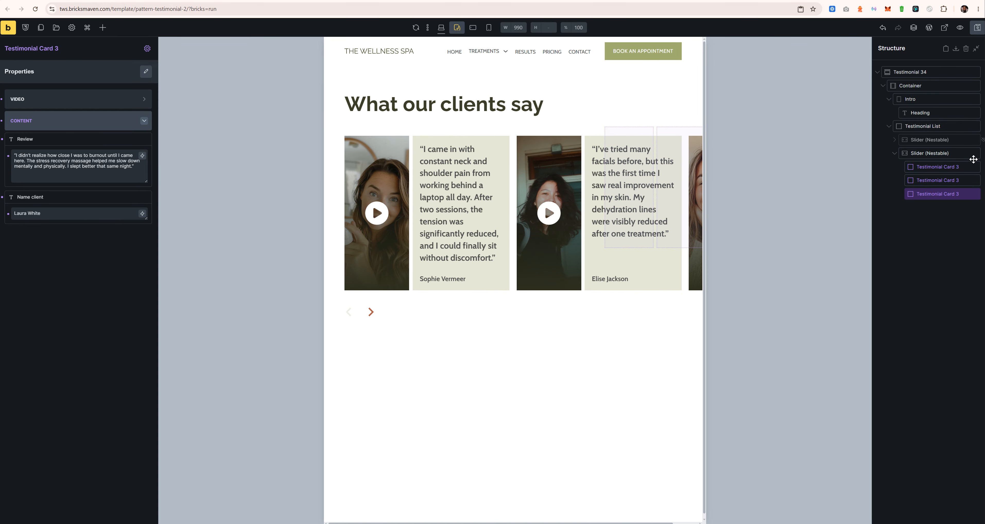
{"action": "left_click", "coordinate": [944, 158]}
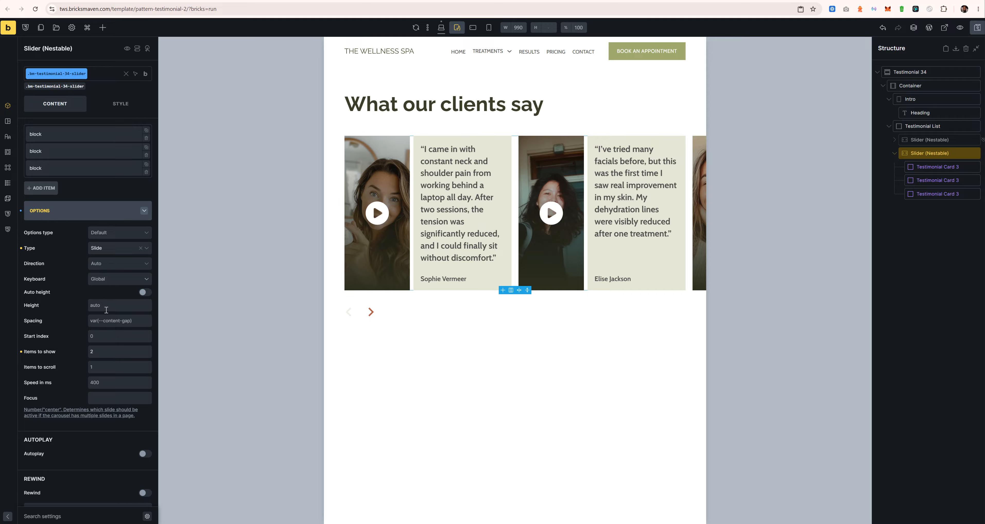
{"action": "left_click", "coordinate": [95, 351]}
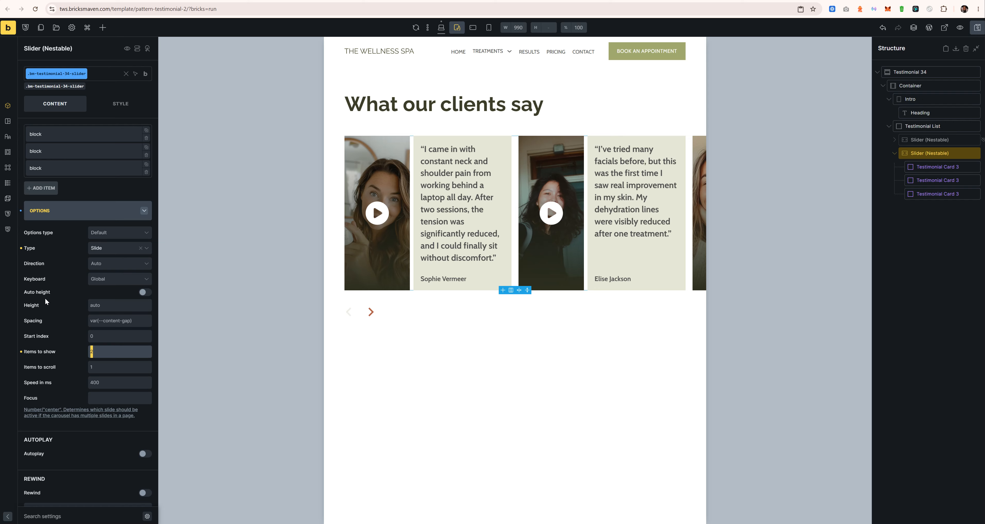
{"action": "left_click", "coordinate": [63, 87]}
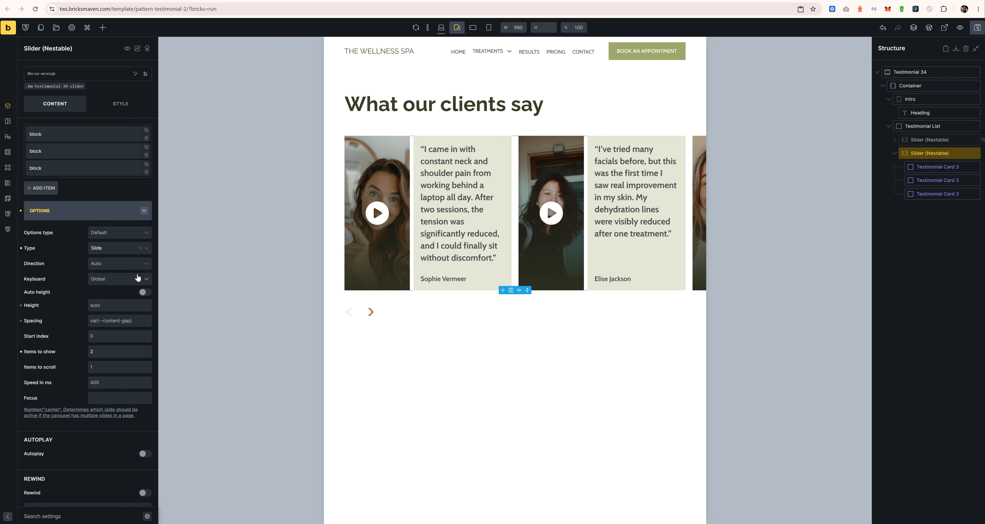
{"action": "left_click", "coordinate": [441, 28]}
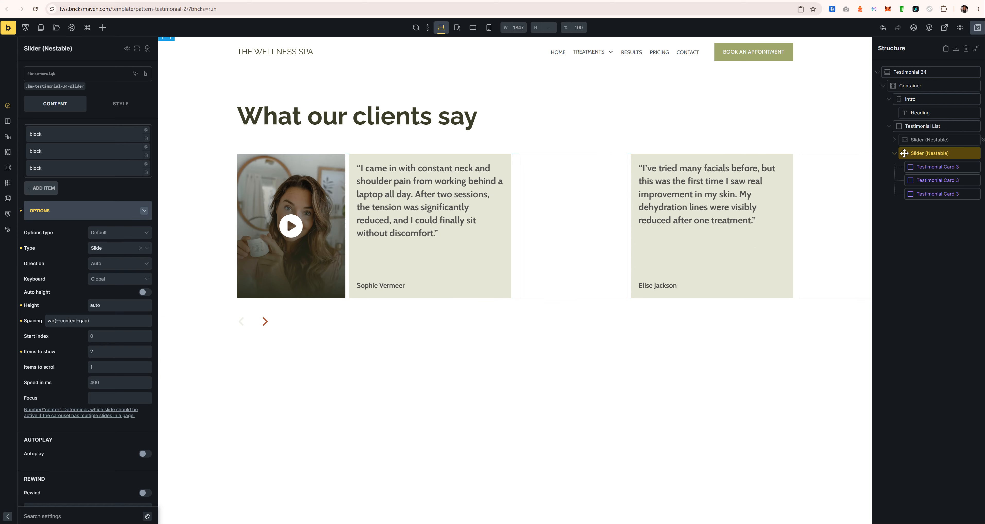
Step: Unhide the original testimonial slider in both builder and frontend, then refresh the canvas
{"action": "left_click", "coordinate": [895, 153]}
{"action": "left_click", "coordinate": [929, 140]}
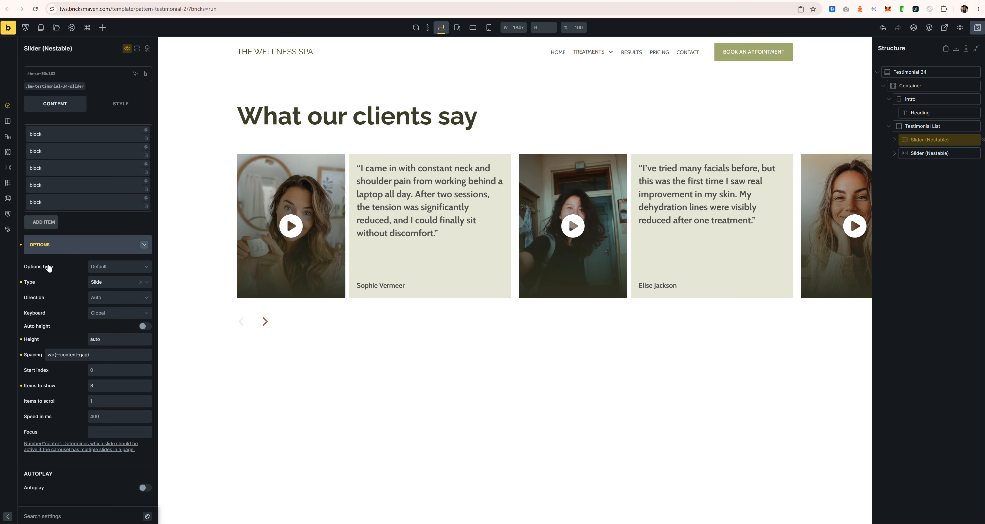
{"action": "left_click", "coordinate": [127, 48]}
{"action": "left_click", "coordinate": [147, 99]}
{"action": "left_click", "coordinate": [146, 124]}
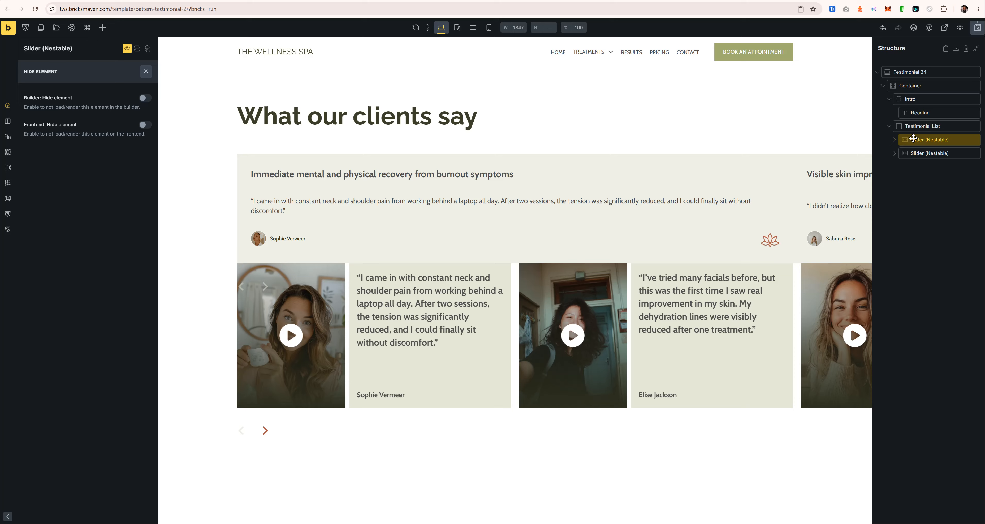
{"action": "left_click", "coordinate": [145, 72]}
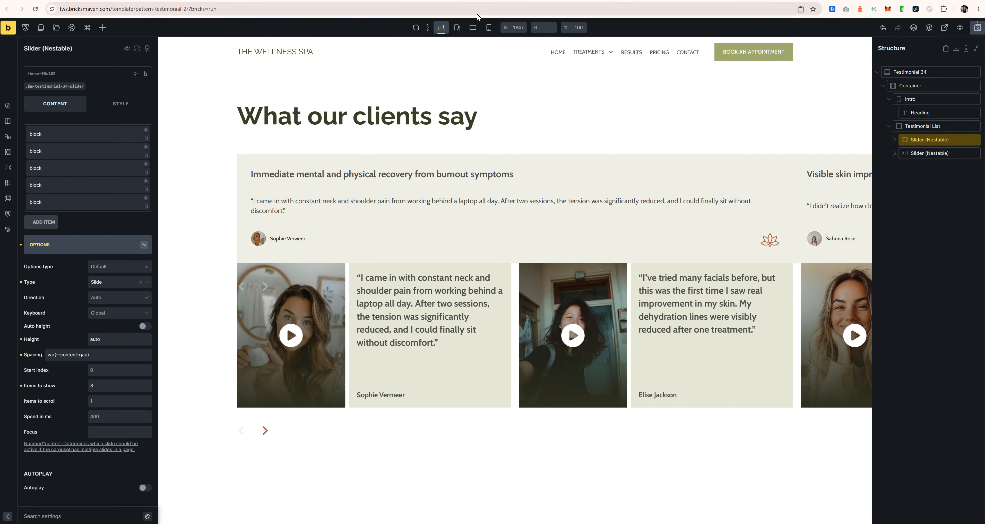
{"action": "left_click", "coordinate": [415, 28]}
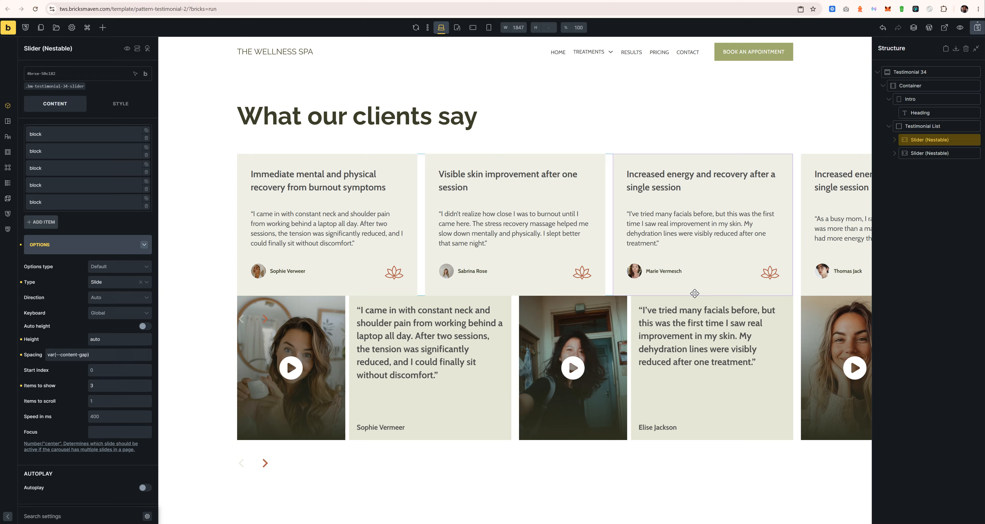
Step: Set the video slider's Items to show to 1 on tablet portrait and mobile landscape
{"action": "left_click", "coordinate": [459, 28]}
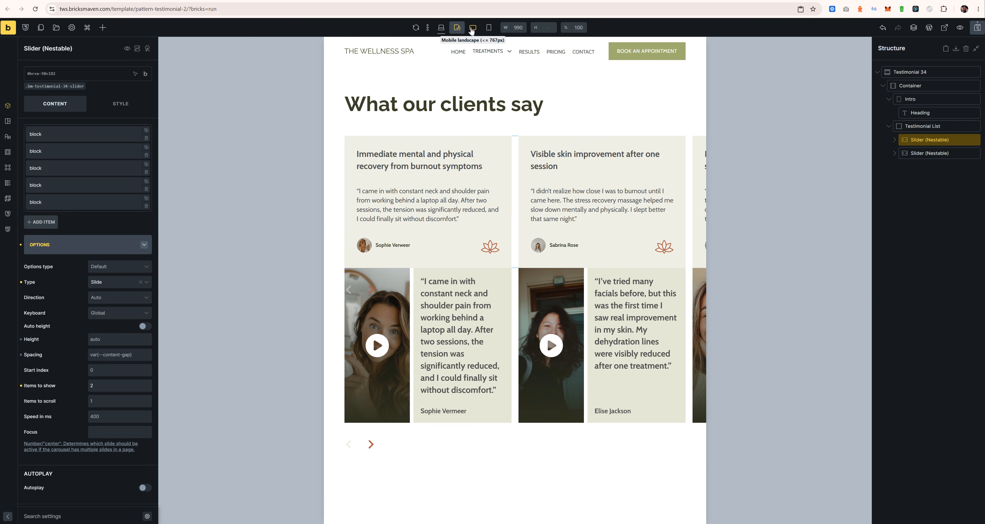
{"action": "left_click", "coordinate": [929, 153]}
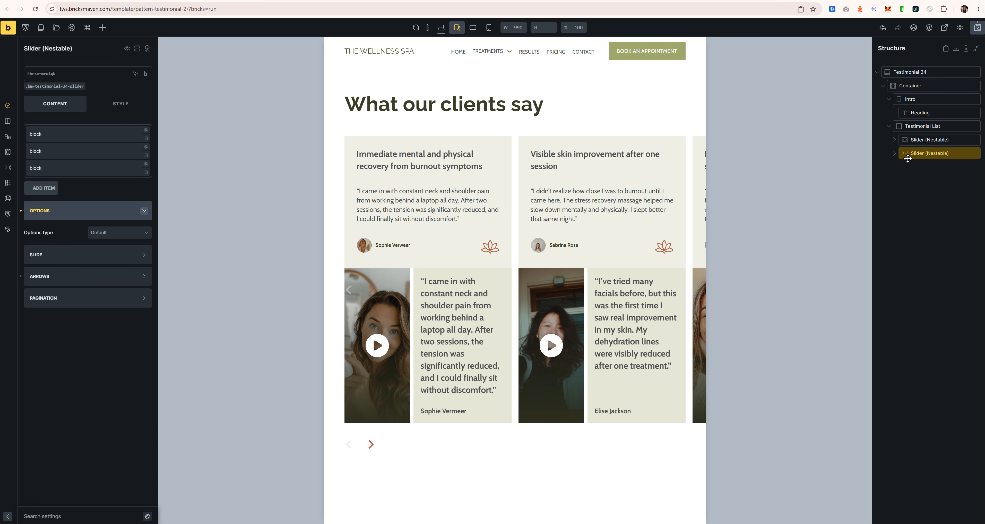
{"action": "left_click", "coordinate": [108, 351]}
{"action": "key", "text": "BackSpace"}
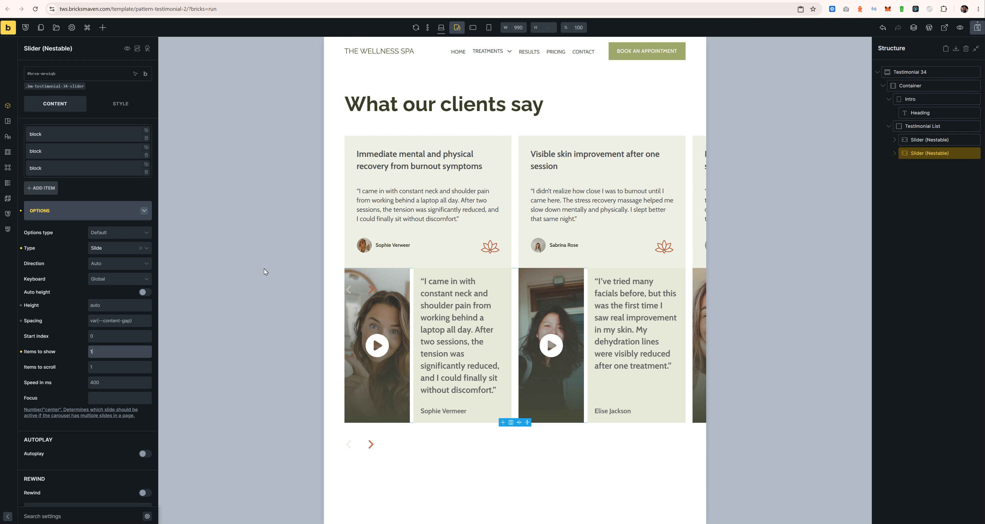
{"action": "type", "text": "1"}
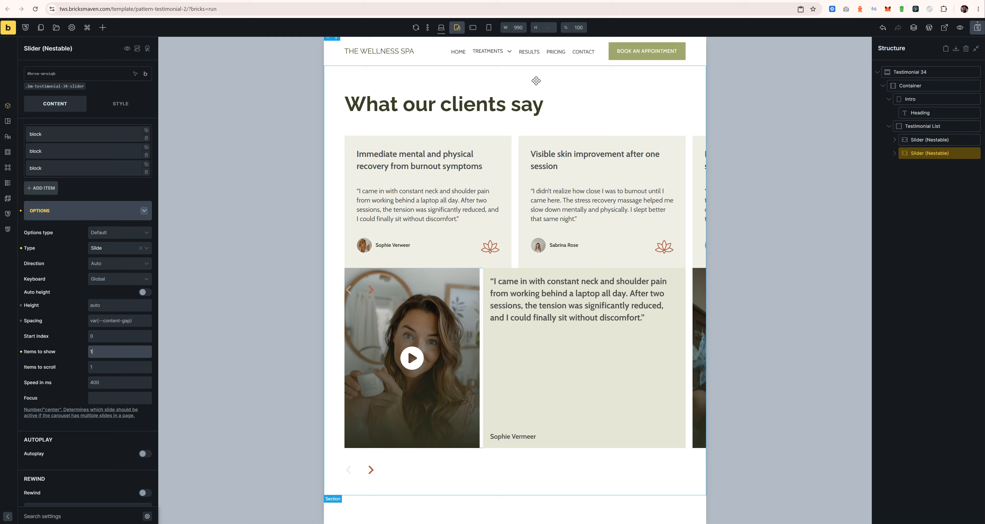
{"action": "left_click", "coordinate": [475, 29]}
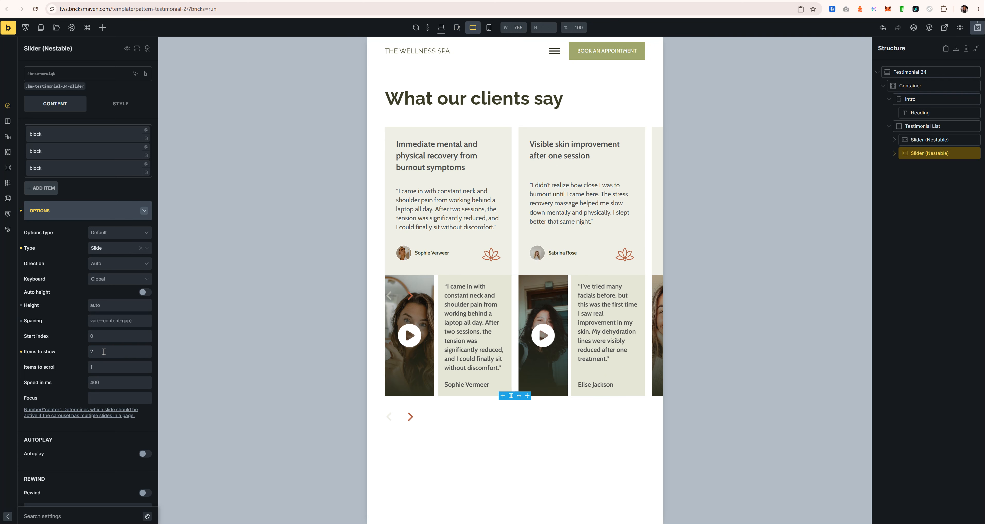
{"action": "left_click", "coordinate": [94, 355]}
{"action": "key", "text": "BackSpace"}
{"action": "type", "text": "1"}
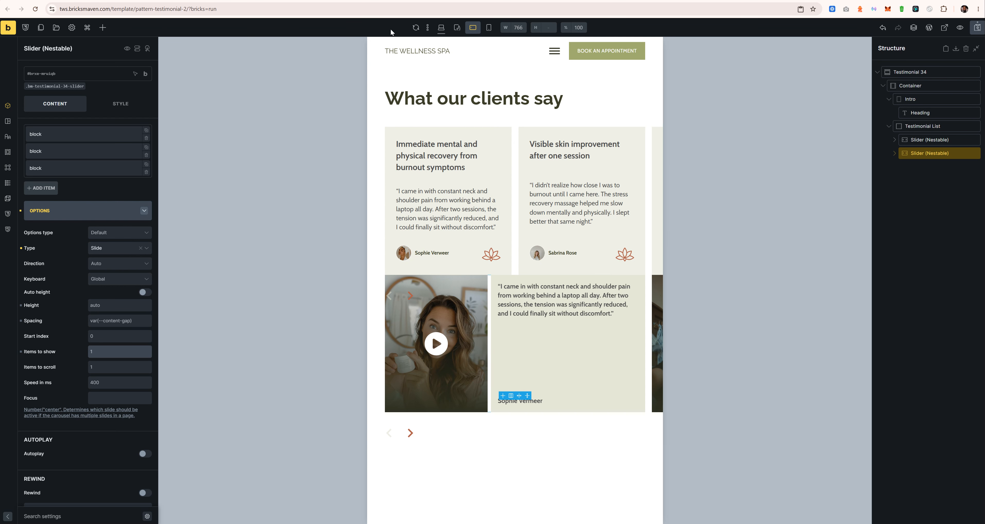
Step: Check the slider at tablet, mobile landscape and mobile portrait widths, then return to desktop
{"action": "left_click", "coordinate": [459, 28]}
{"action": "left_click", "coordinate": [473, 27]}
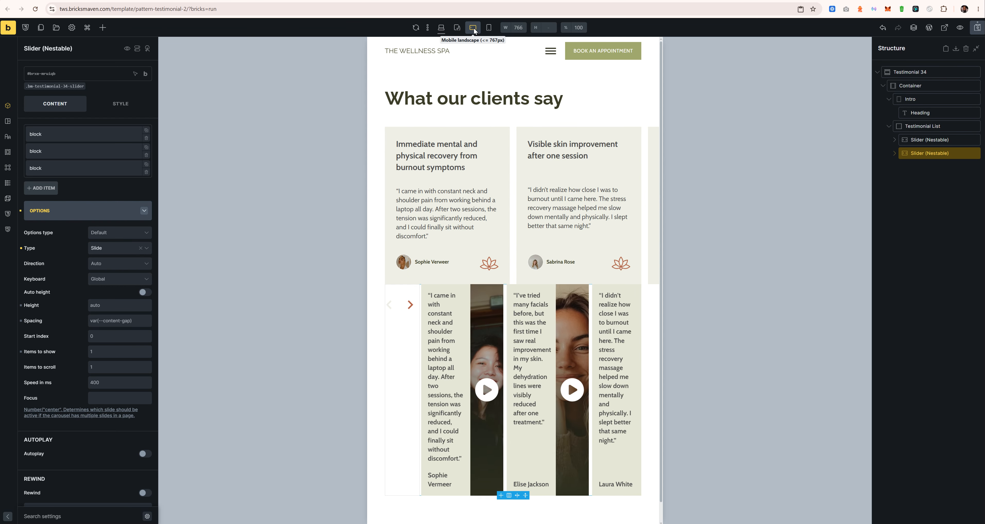
{"action": "left_click", "coordinate": [484, 27]}
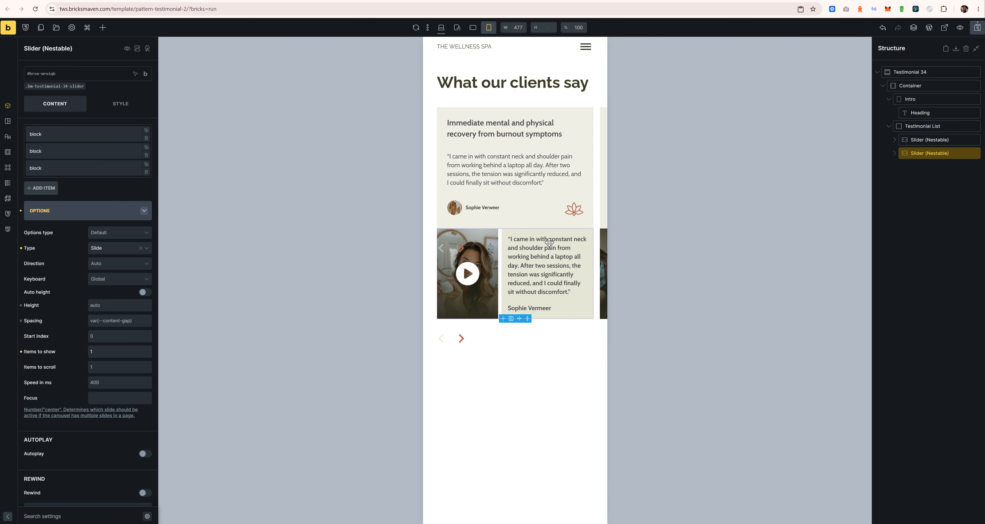
{"action": "left_click", "coordinate": [441, 27]}
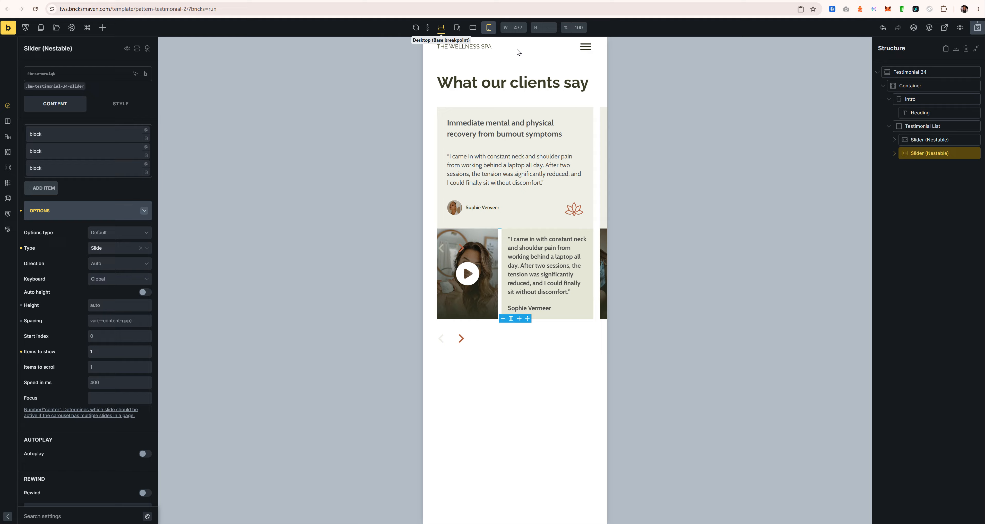
{"action": "left_click", "coordinate": [923, 140]}
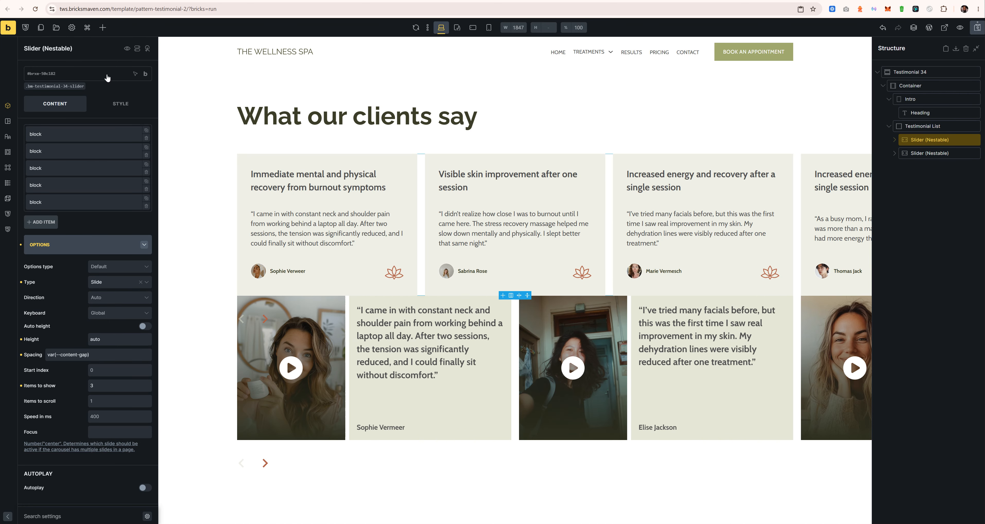
{"action": "left_click", "coordinate": [127, 48]}
Step: Hide the original slider in builder and frontend and rename it Slider (Nestable) Option 1
{"action": "left_click", "coordinate": [146, 98]}
{"action": "left_click", "coordinate": [145, 124]}
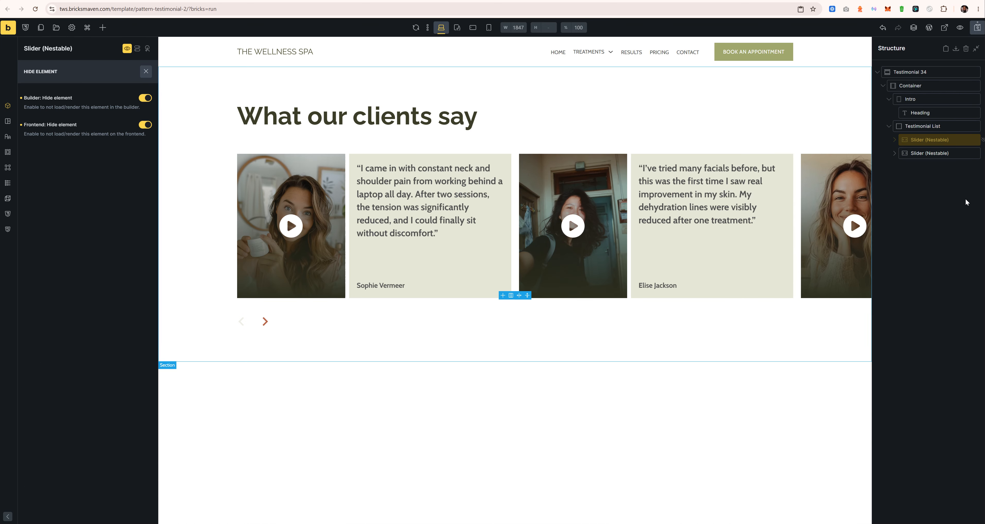
{"action": "key", "text": "Right"}
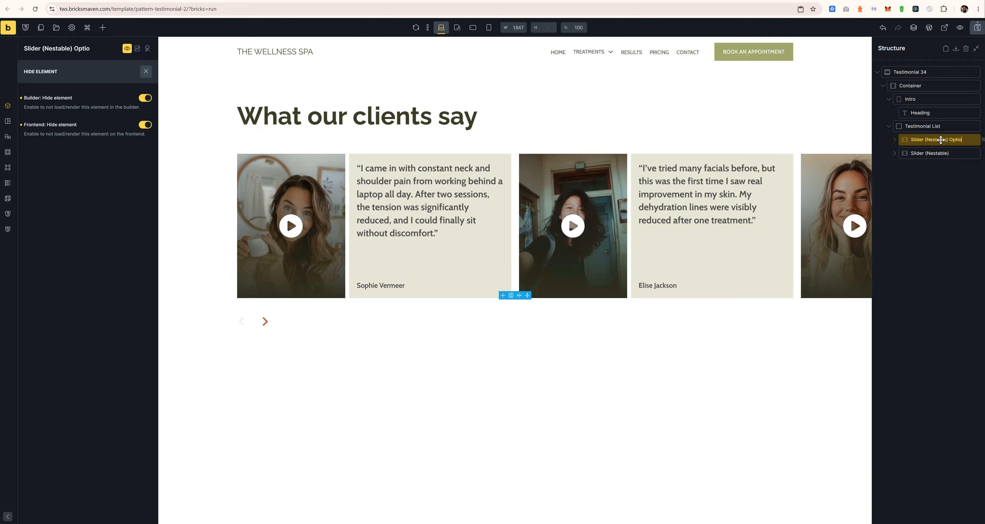
{"action": "key", "text": "shift+Left"}
{"action": "key", "text": "shift+Left"}
{"action": "key", "text": "Return"}
Step: Save the page with the video slider as Option 2 and compare it against the Figma design
{"action": "left_click", "coordinate": [944, 153]}
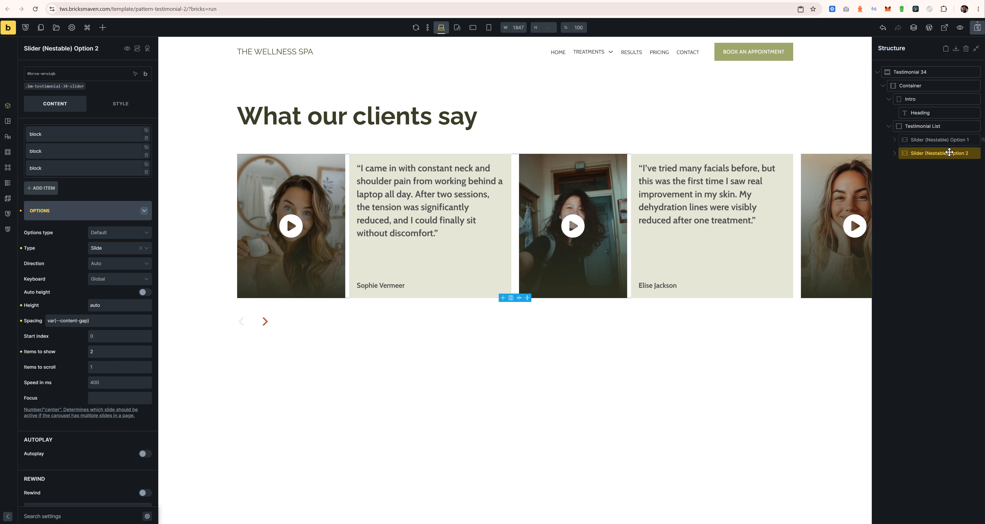
{"action": "left_click", "coordinate": [978, 27]}
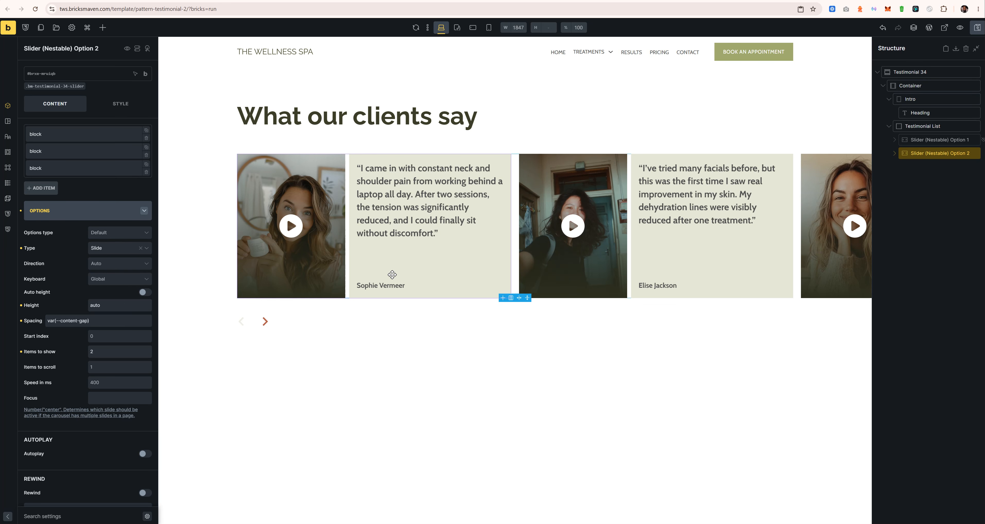
{"action": "left_click", "coordinate": [433, 522]}
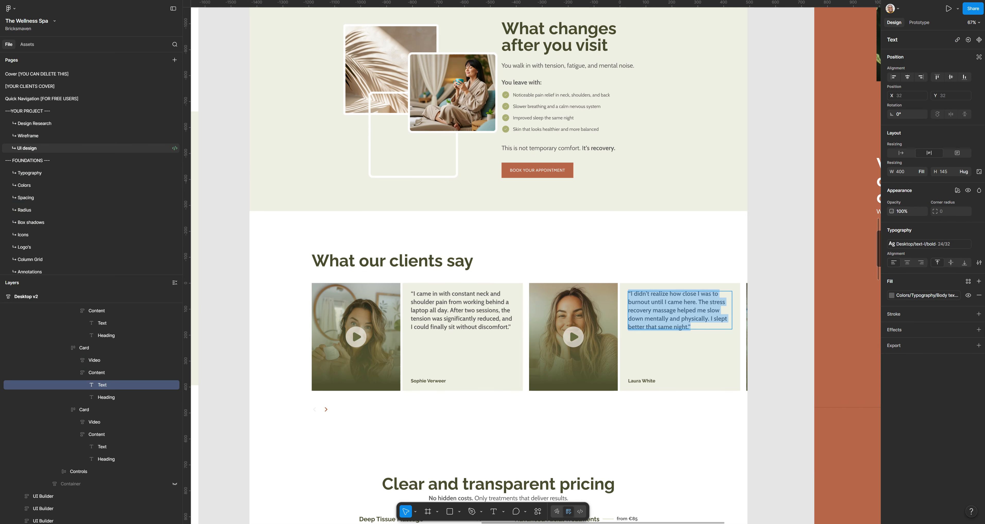
{"action": "left_click", "coordinate": [505, 522]}
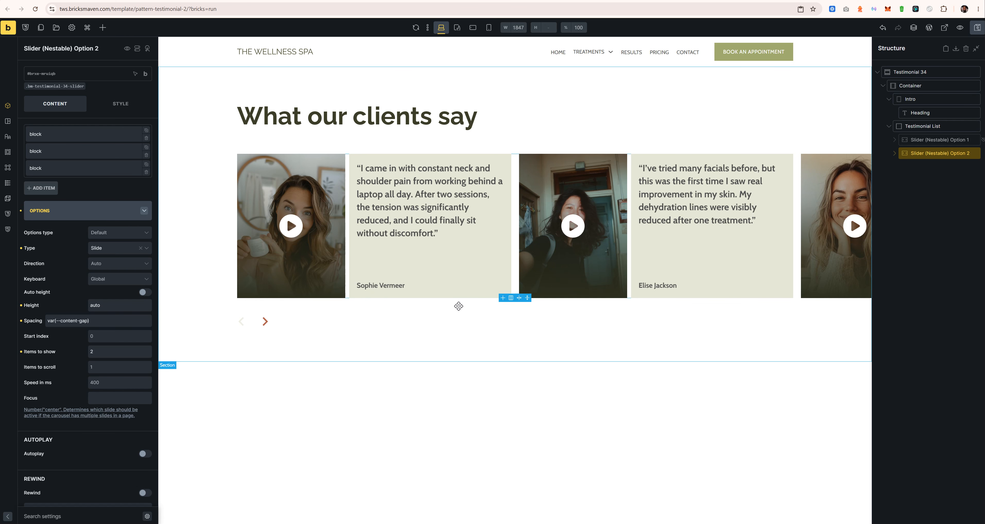
Step: Duplicate the Option 2 slider and test toggling the copy's builder and frontend hiding
{"action": "right_click", "coordinate": [925, 153]}
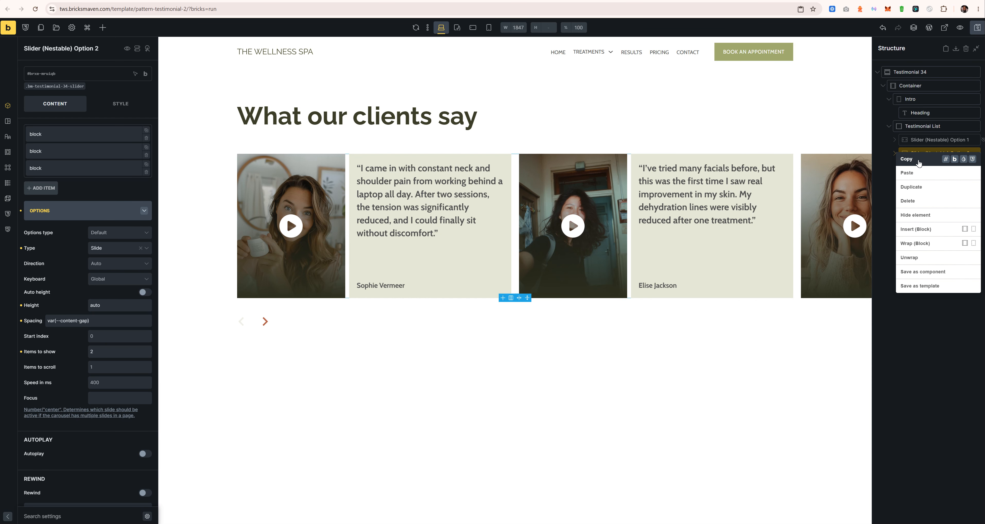
{"action": "left_click", "coordinate": [921, 187]}
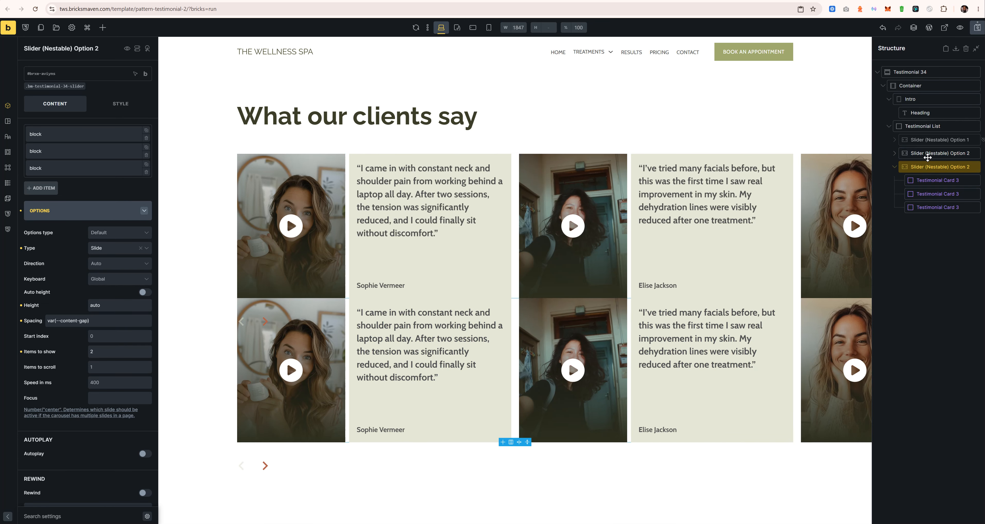
{"action": "left_click", "coordinate": [127, 49]}
{"action": "left_click", "coordinate": [145, 98]}
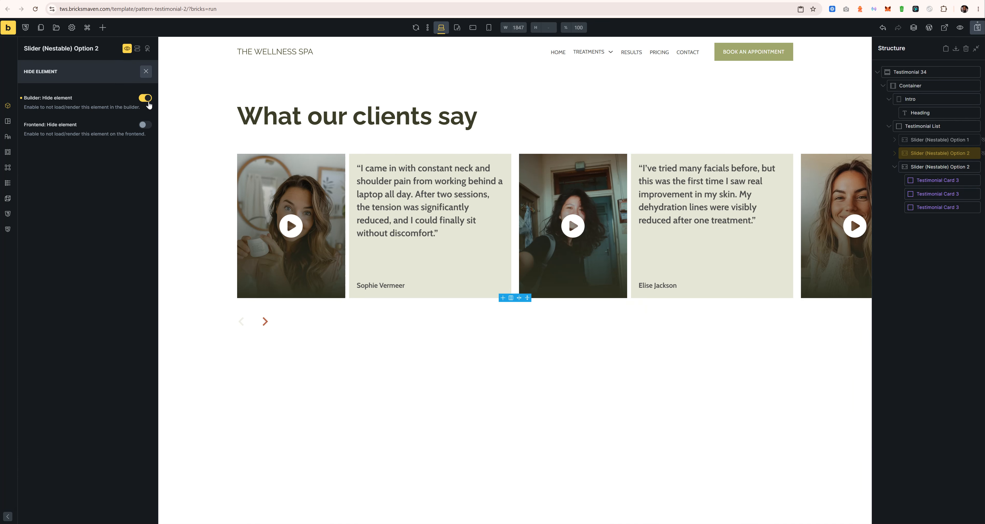
{"action": "left_click", "coordinate": [146, 125]}
{"action": "left_click", "coordinate": [146, 125]}
{"action": "left_click", "coordinate": [145, 97]}
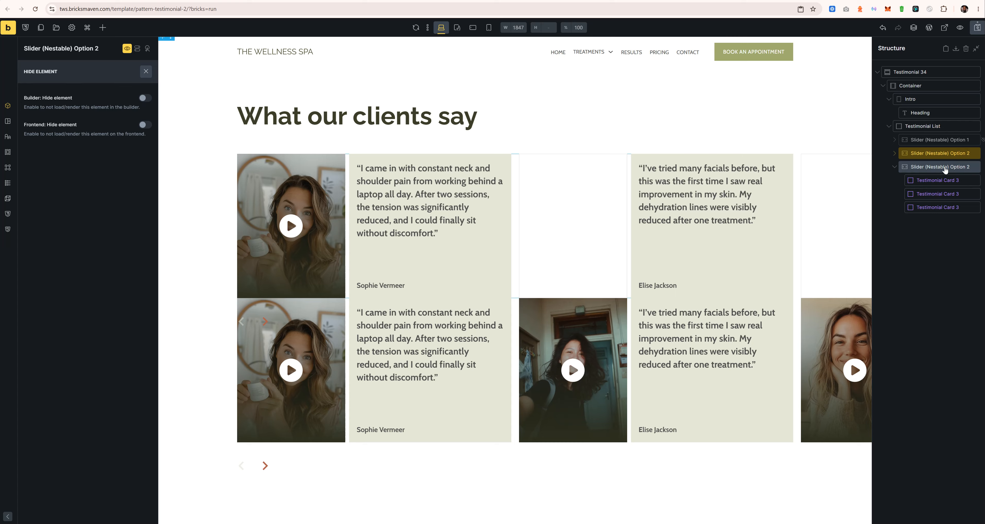
Step: Delete the duplicate slider and bring up style settings for the .bm-testimonial-34-slider class
{"action": "right_click", "coordinate": [946, 170]}
{"action": "left_click", "coordinate": [929, 212]}
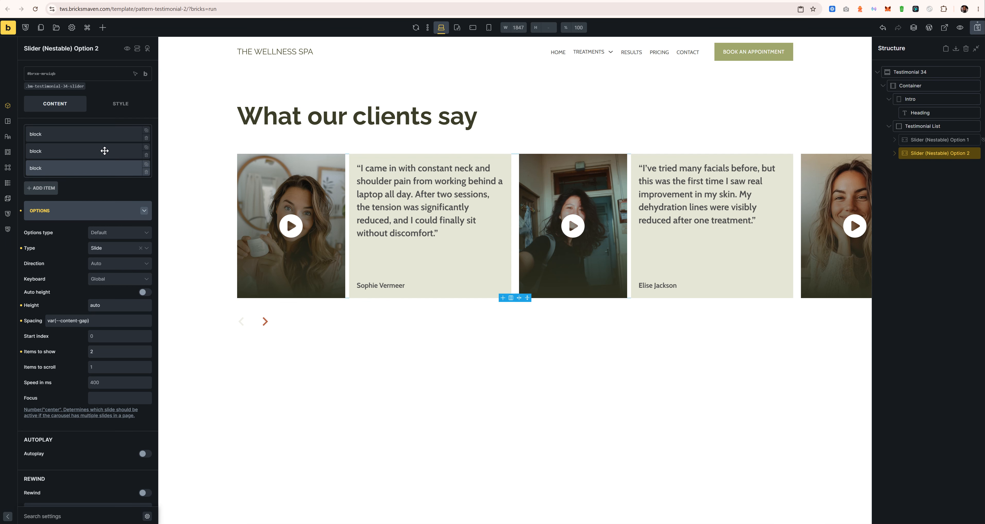
{"action": "left_click", "coordinate": [55, 86]}
{"action": "left_click", "coordinate": [105, 108]}
Step: Review the slider class's custom arrow CSS and test the canvas arrows forward and back
{"action": "left_click", "coordinate": [95, 230]}
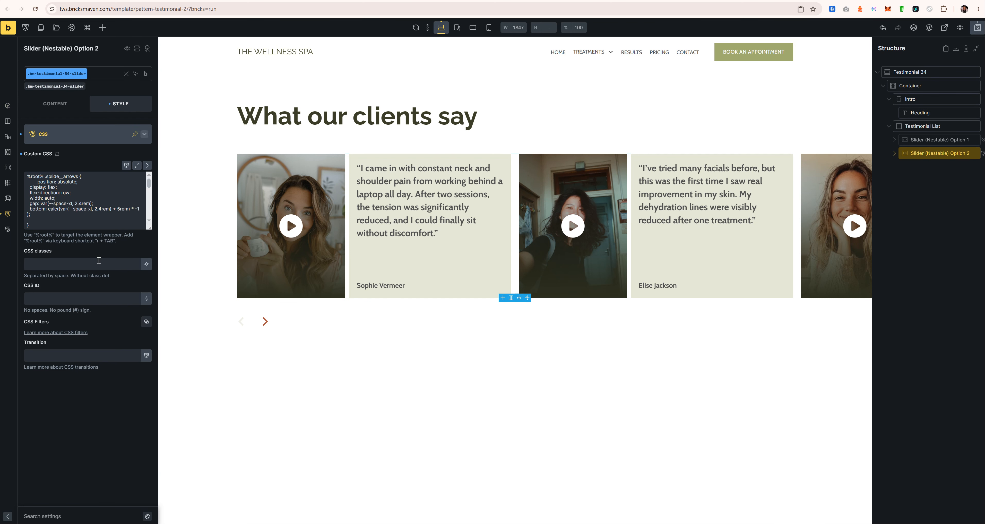
{"action": "scroll", "coordinate": [101, 229], "scroll_direction": "down", "scroll_amount": 5}
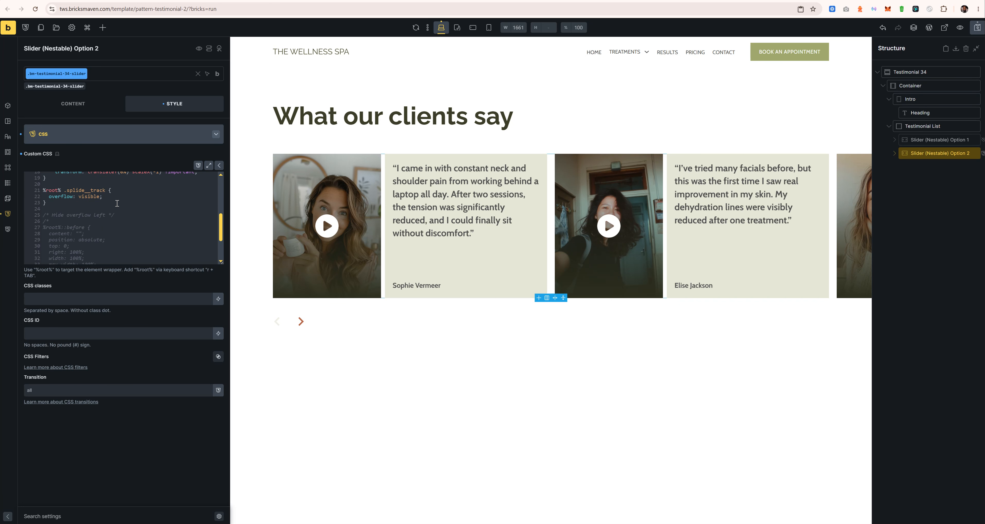
{"action": "scroll", "coordinate": [107, 222], "scroll_direction": "up", "scroll_amount": 4}
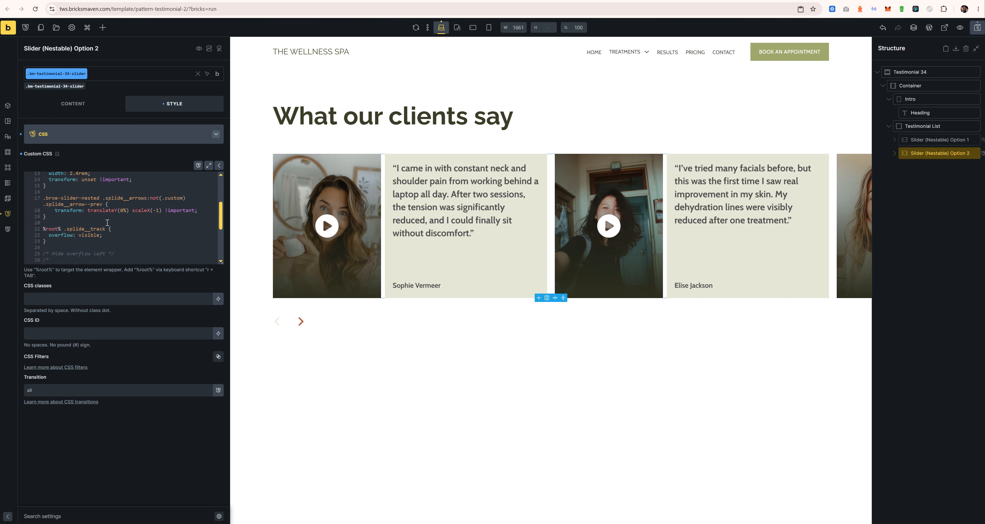
{"action": "scroll", "coordinate": [107, 223], "scroll_direction": "up", "scroll_amount": 2}
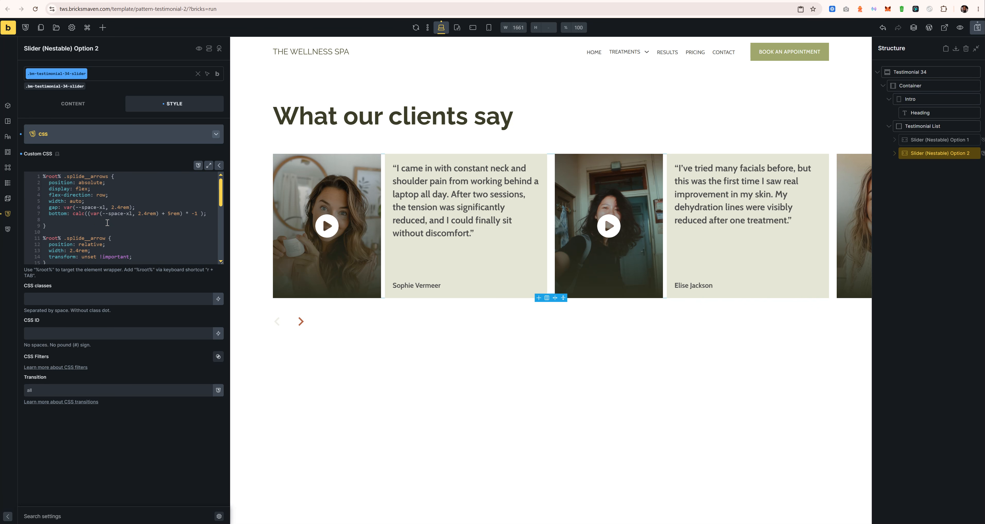
{"action": "scroll", "coordinate": [107, 223], "scroll_direction": "down", "scroll_amount": 7}
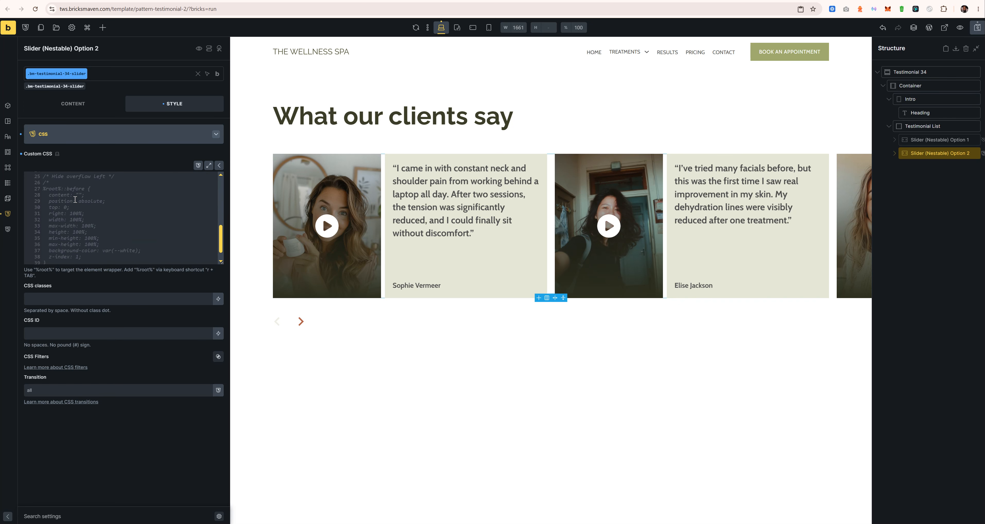
{"action": "left_click", "coordinate": [301, 320]}
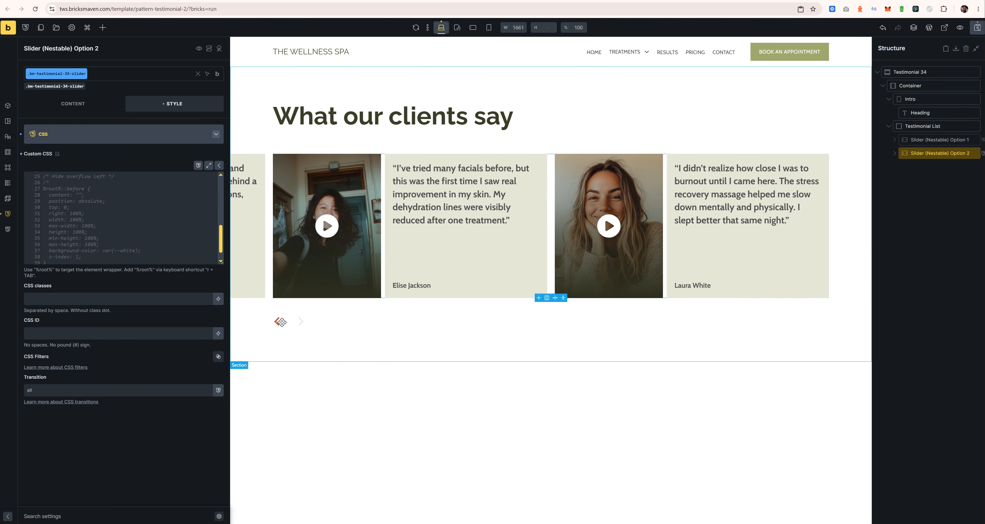
{"action": "left_click", "coordinate": [278, 321]}
Step: Inspect Option 2's slider Type setting on the element itself, leaving it unchanged
{"action": "left_click", "coordinate": [73, 104]}
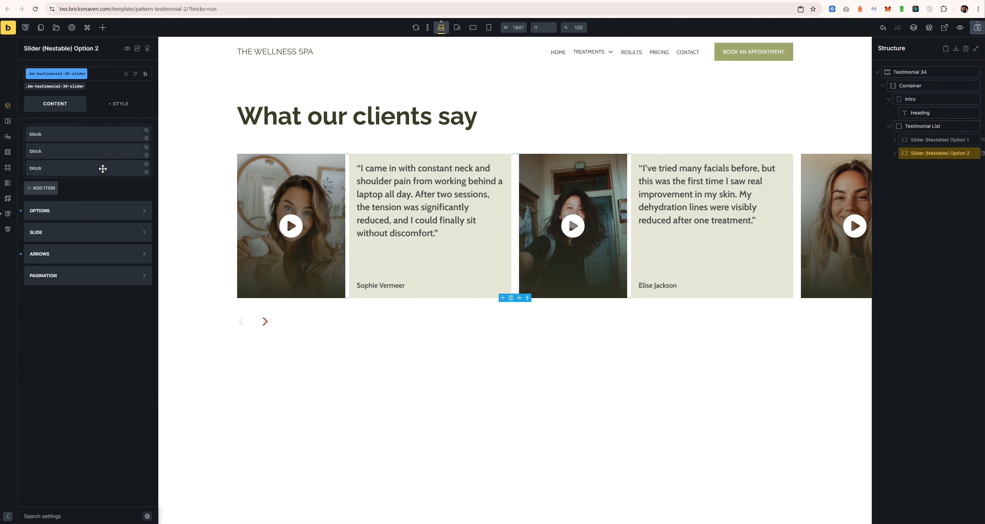
{"action": "left_click", "coordinate": [55, 86]}
{"action": "left_click", "coordinate": [83, 211]}
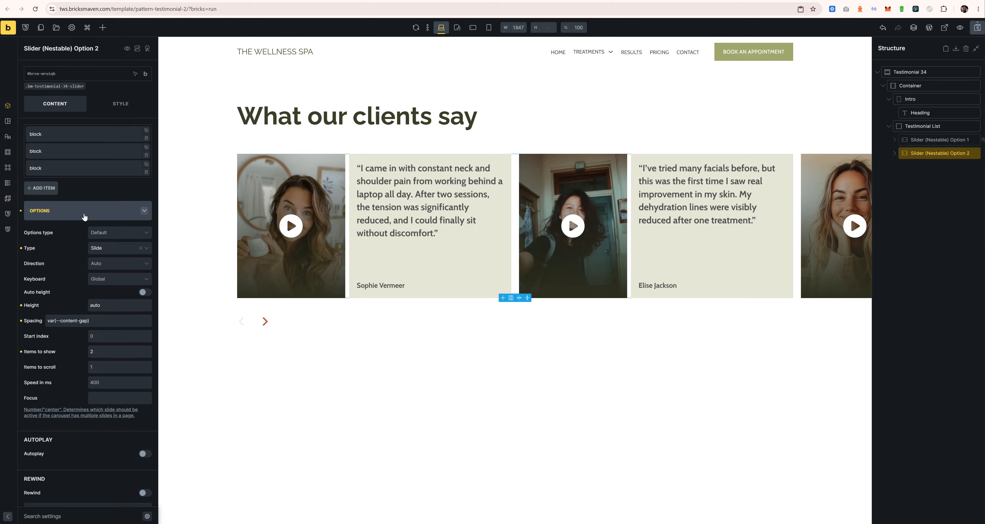
{"action": "left_click", "coordinate": [117, 252]}
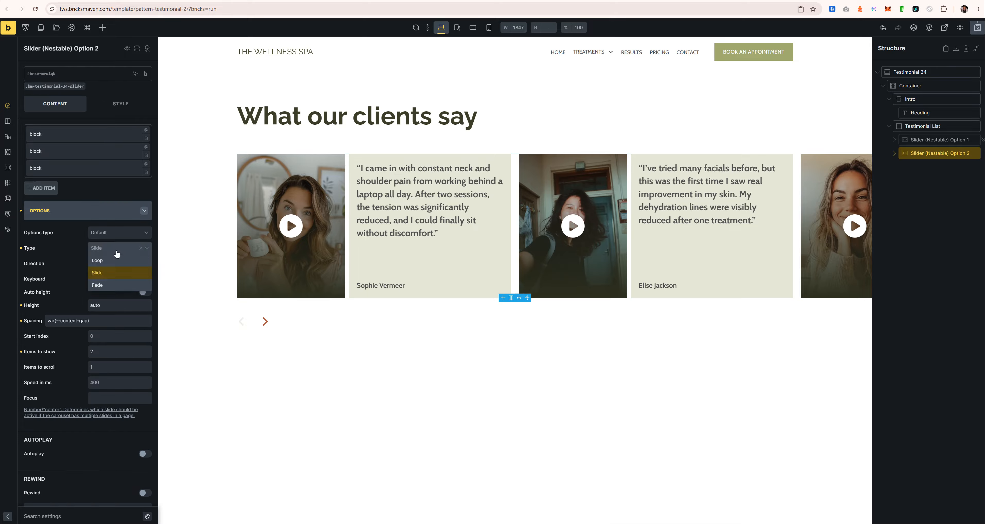
{"action": "left_click", "coordinate": [85, 261]}
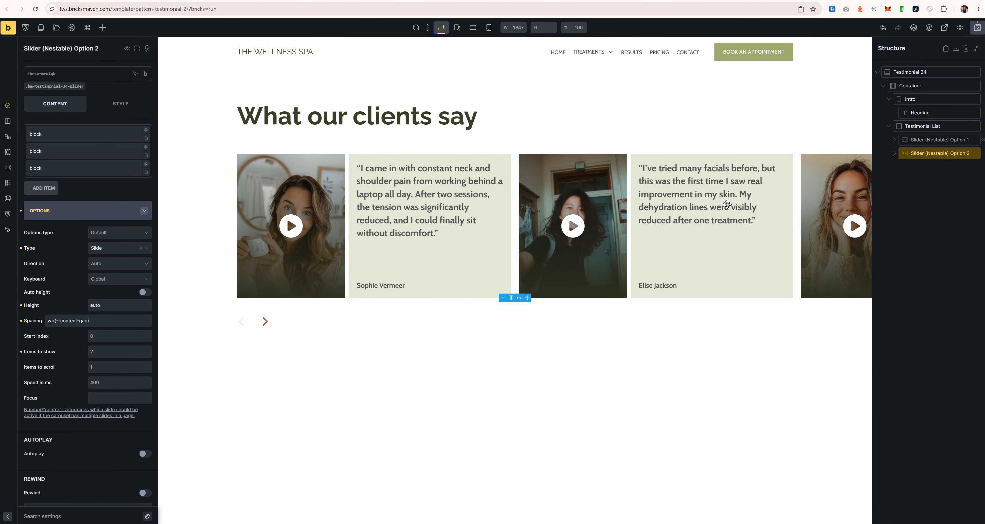
Step: Duplicate Option 2 as Slider (Nestable) Option 3 and set its Type to Loop
{"action": "right_click", "coordinate": [928, 156]}
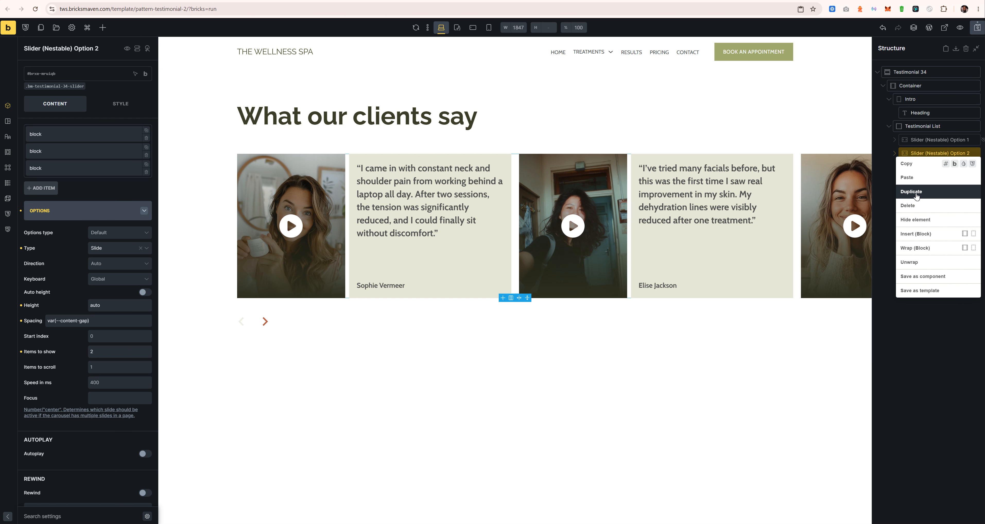
{"action": "left_click", "coordinate": [925, 188]}
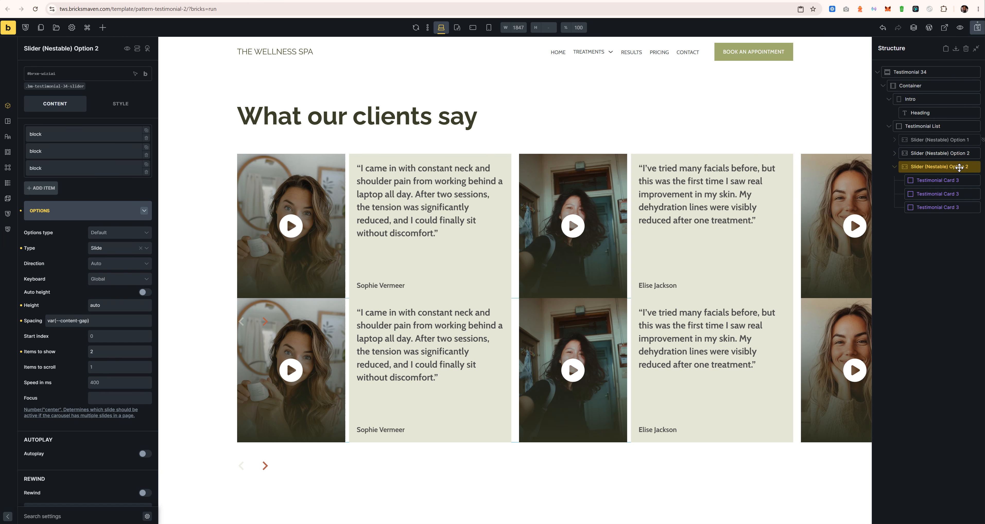
{"action": "key", "text": "Return"}
{"action": "left_click", "coordinate": [115, 248]}
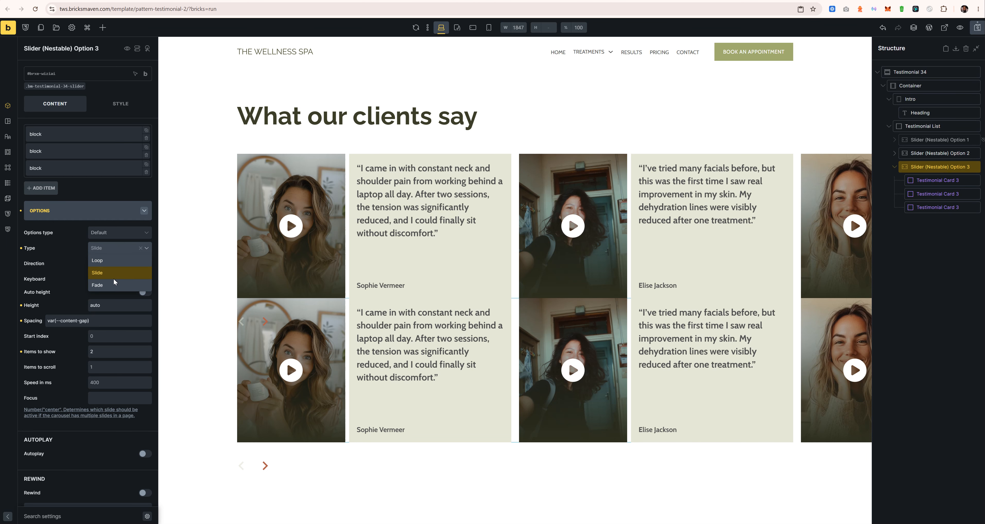
{"action": "left_click", "coordinate": [114, 262]}
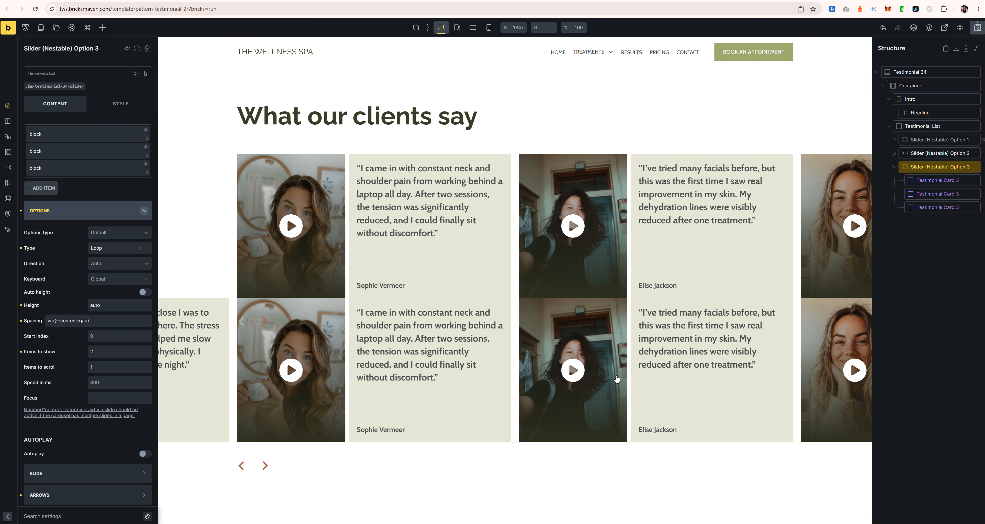
Step: Hide the Option 2 slider in both the builder and the frontend
{"action": "left_click", "coordinate": [957, 153]}
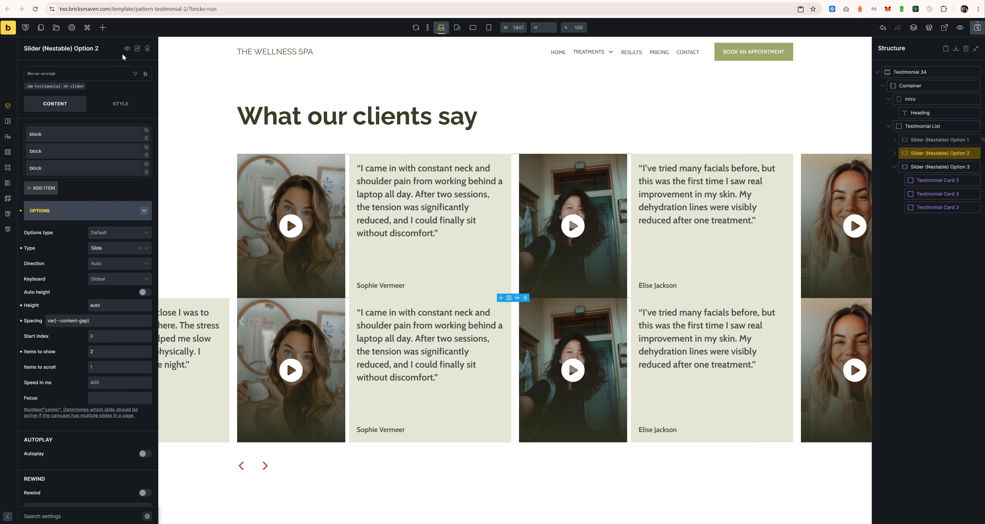
{"action": "left_click", "coordinate": [127, 48]}
{"action": "left_click", "coordinate": [146, 96]}
{"action": "left_click", "coordinate": [145, 126]}
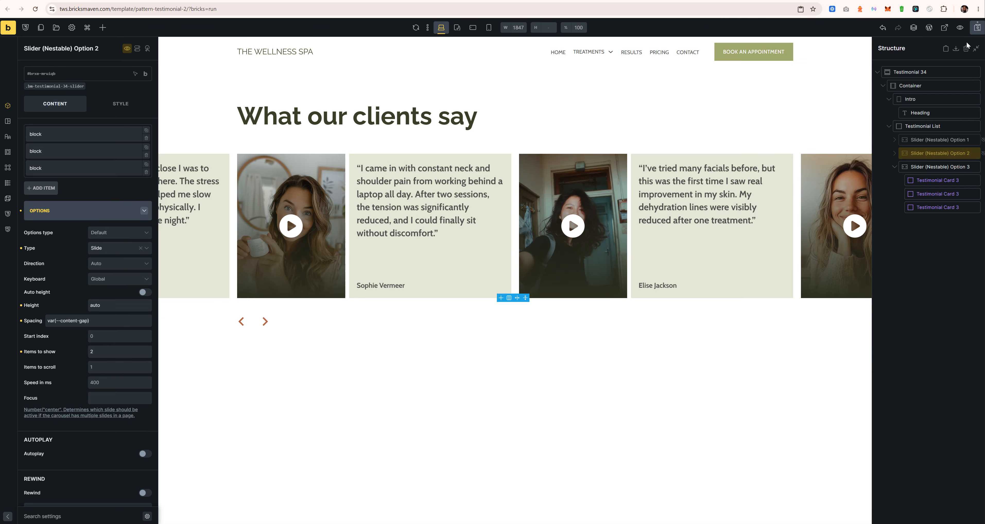
Step: Save the page and check the looping slider on the refreshed frontend preview
{"action": "left_click", "coordinate": [977, 30]}
{"action": "key", "text": "ctrl+Tab"}
{"action": "key", "text": "ctrl+r"}
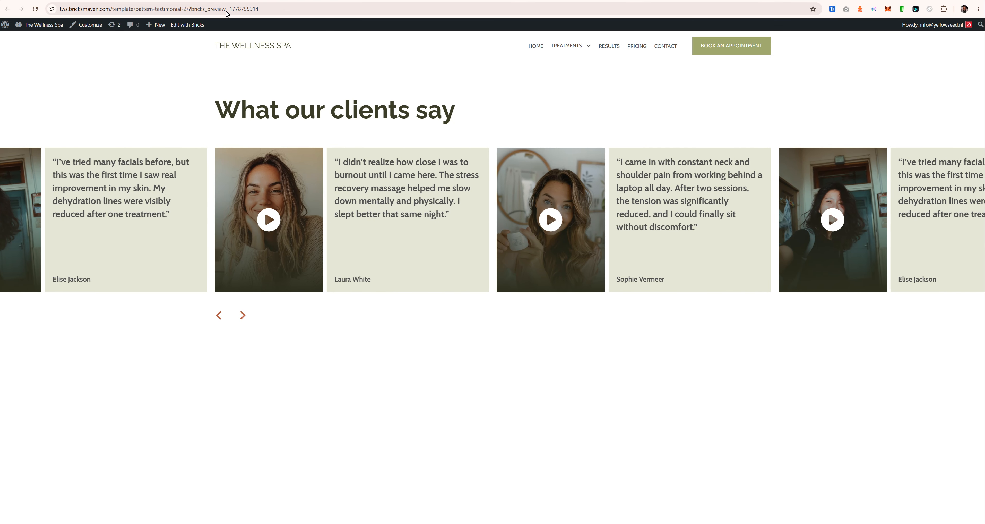
{"action": "key", "text": "ctrl+shift+Tab"}
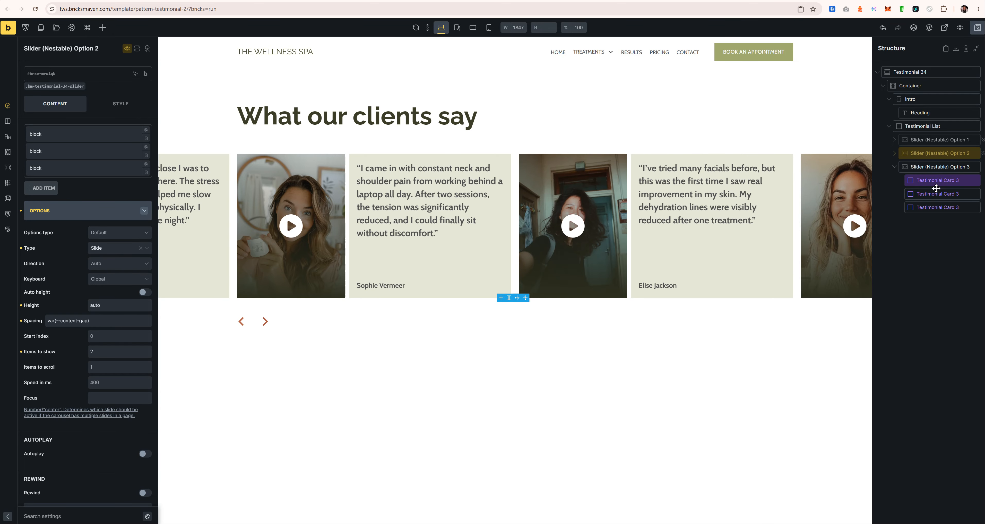
Step: Delete the Slider (Nestable) Option 3 copy and reload the builder canvas
{"action": "right_click", "coordinate": [941, 167]}
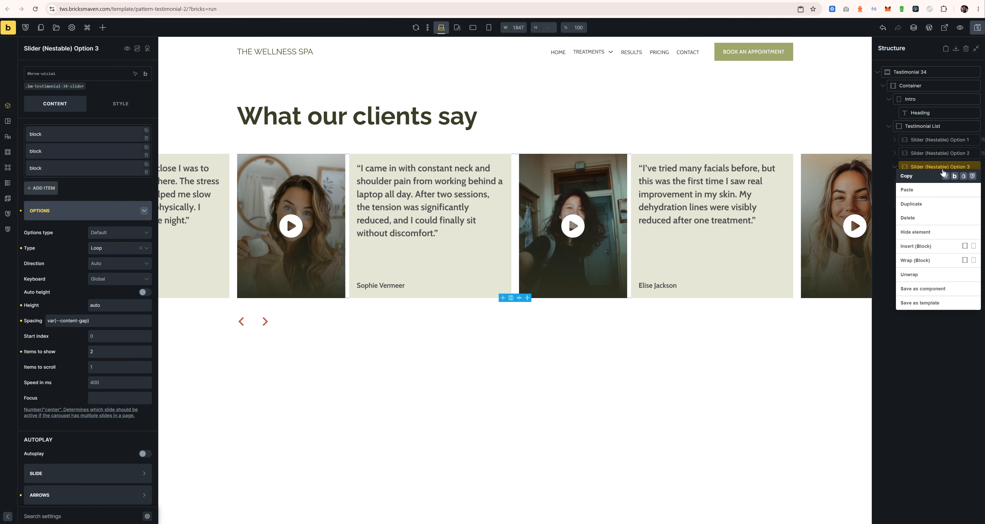
{"action": "left_click", "coordinate": [914, 219]}
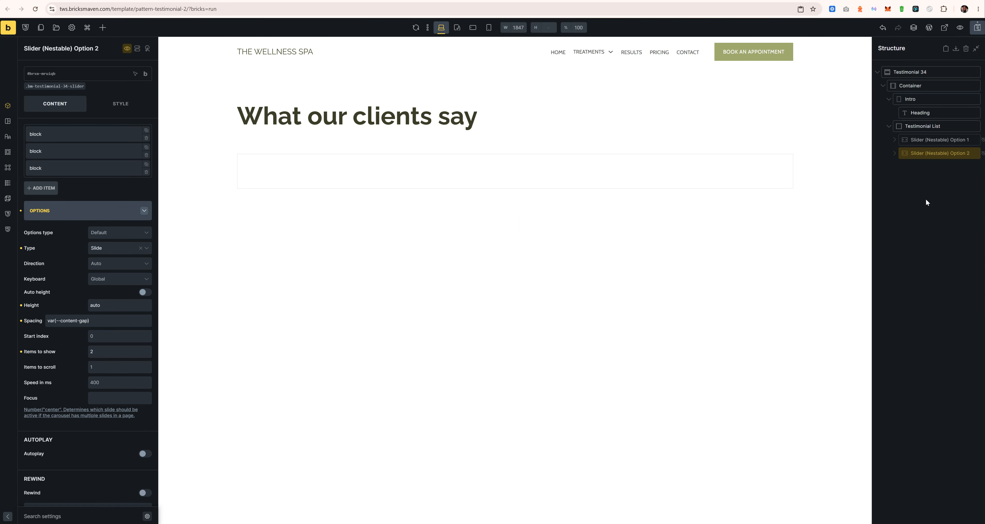
{"action": "left_click", "coordinate": [416, 27]}
{"action": "left_click", "coordinate": [118, 251]}
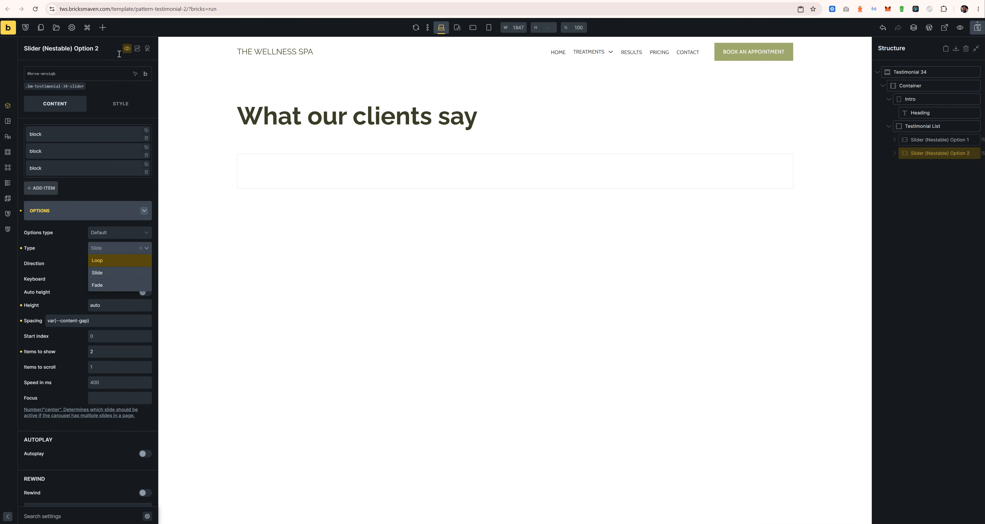
Step: Unhide Option 2 in both the builder and the frontend
{"action": "left_click", "coordinate": [126, 48]}
{"action": "left_click", "coordinate": [145, 98]}
{"action": "left_click", "coordinate": [145, 124]}
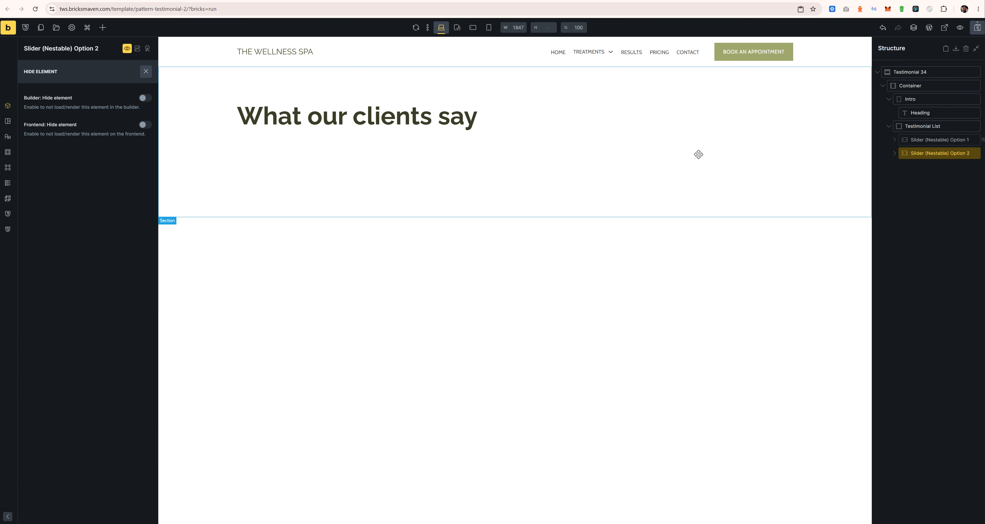
{"action": "left_click", "coordinate": [145, 71]}
Step: Try Loop for Option 2's slider Type, then set it back to Slide
{"action": "left_click", "coordinate": [117, 247]}
{"action": "left_click", "coordinate": [108, 261]}
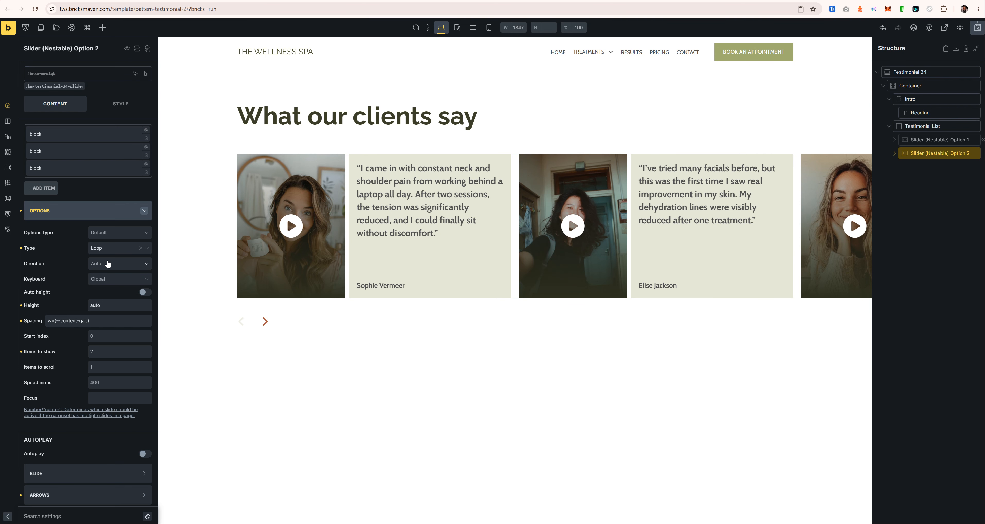
{"action": "left_click", "coordinate": [109, 249]}
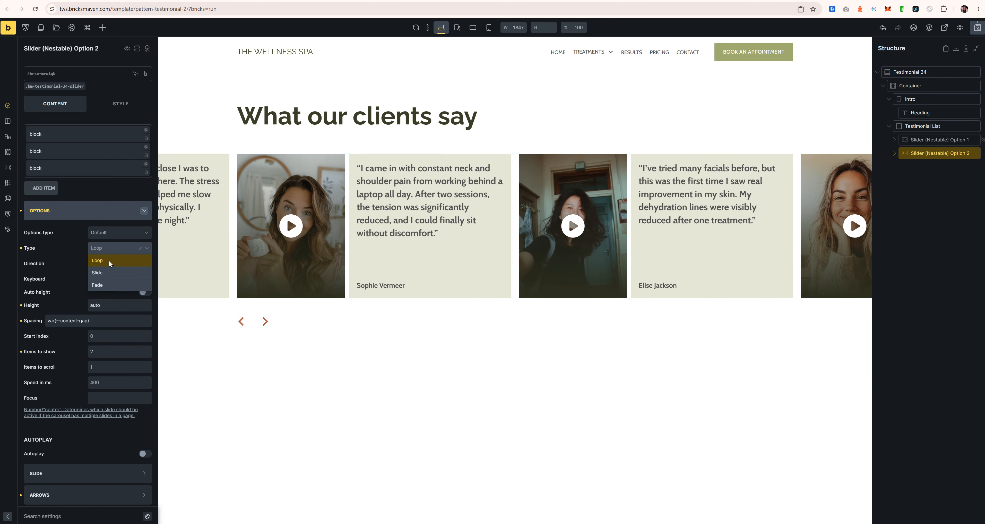
{"action": "left_click", "coordinate": [109, 273]}
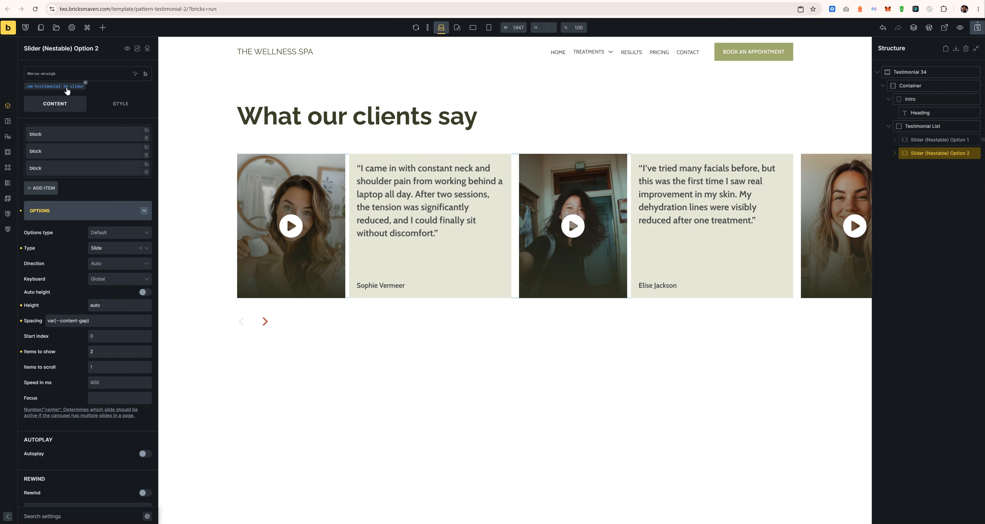
{"action": "left_click", "coordinate": [55, 86]}
{"action": "left_click", "coordinate": [121, 104]}
Step: Enlarge the slider class's Custom CSS editor and paste back the commented hide-overflow-left block
{"action": "left_click", "coordinate": [90, 266]}
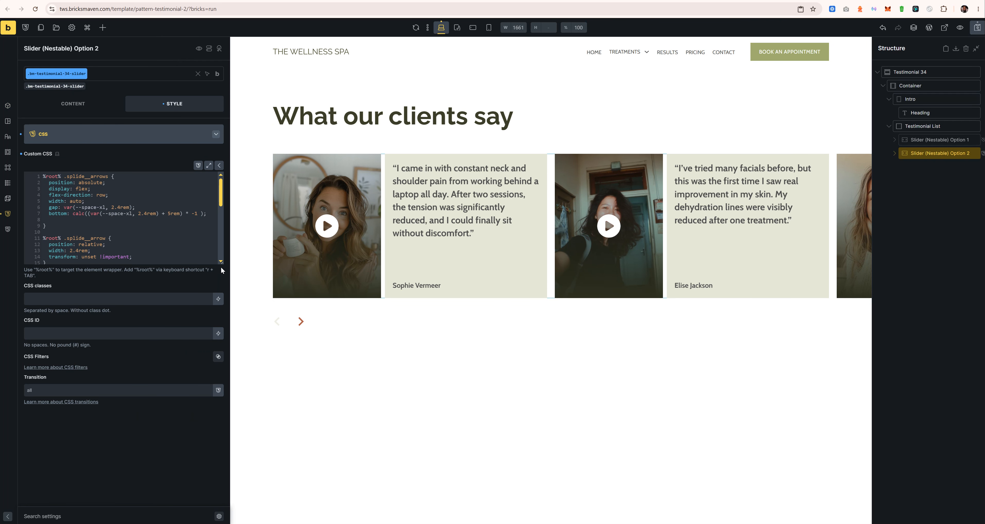
{"action": "left_click_drag", "start_coordinate": [221, 263], "coordinate": [222, 387]}
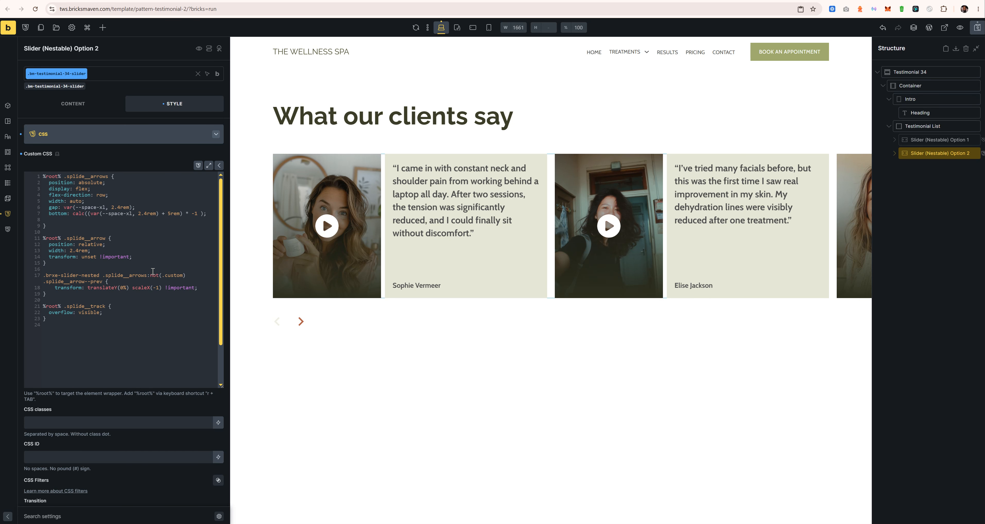
{"action": "key", "text": "ctrl+v"}
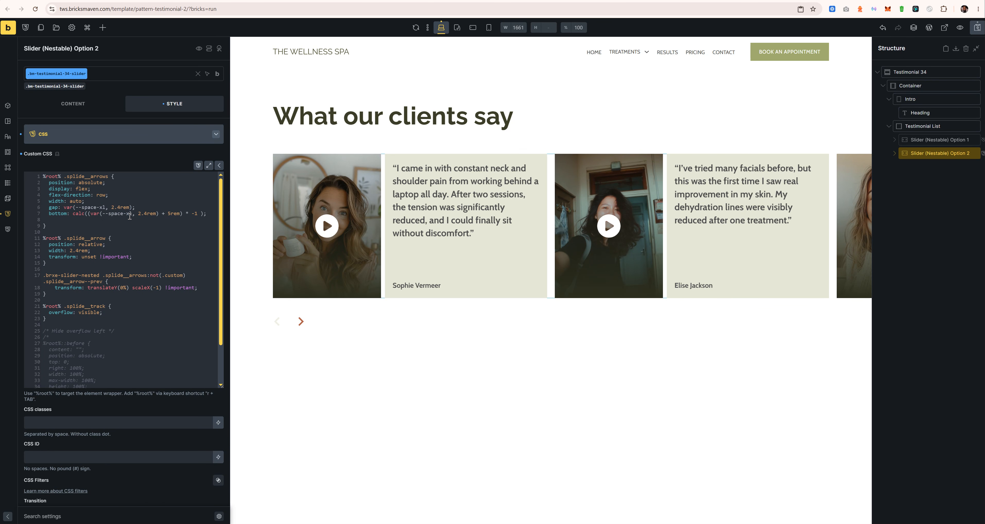
Step: Try --space-2xl for the arrows offset, then revert it to space-xl
{"action": "type", "text": "2"}
{"action": "key", "text": "BackSpace"}
{"action": "type", "text": ";"}
{"action": "key", "text": "Return"}
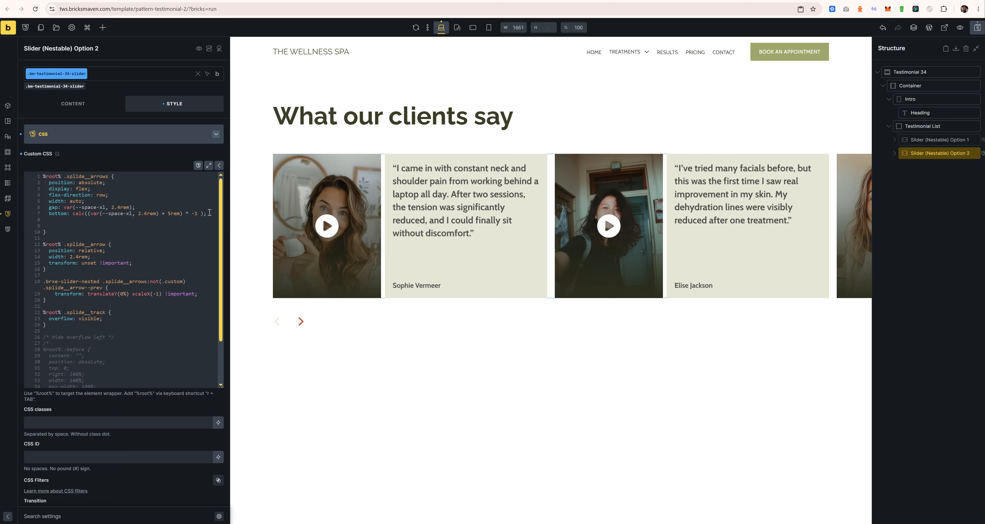
{"action": "key", "text": "BackSpace"}
{"action": "key", "text": "BackSpace"}
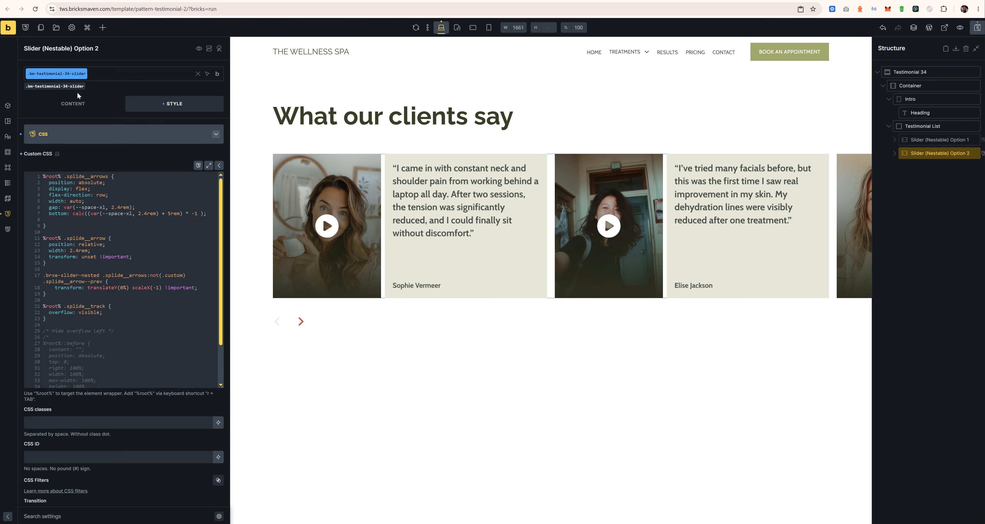
Step: Switch the style selector back to the .bm-testimonial-34-slider class
{"action": "mouse_move", "coordinate": [217, 74]}
{"action": "left_click", "coordinate": [217, 128]}
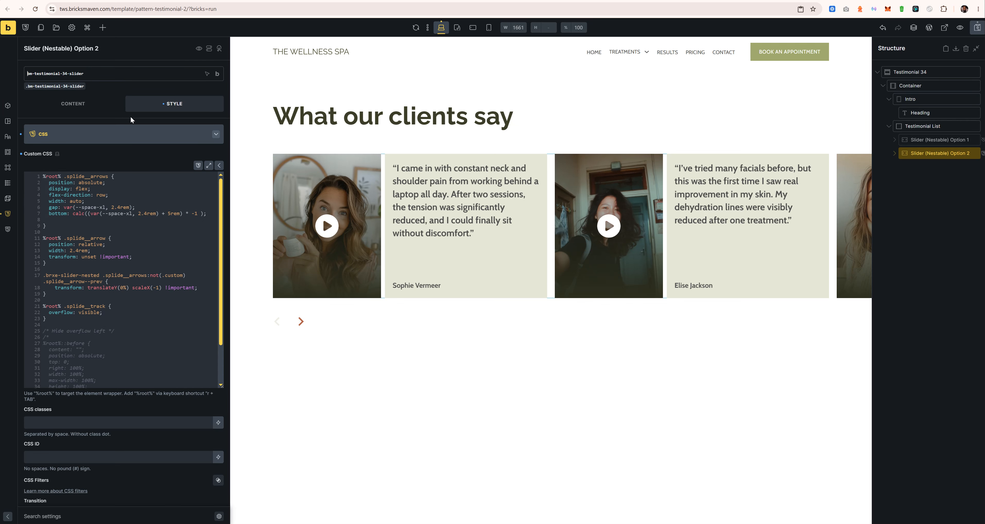
{"action": "key", "text": "ctrl+a"}
{"action": "left_click", "coordinate": [103, 73]}
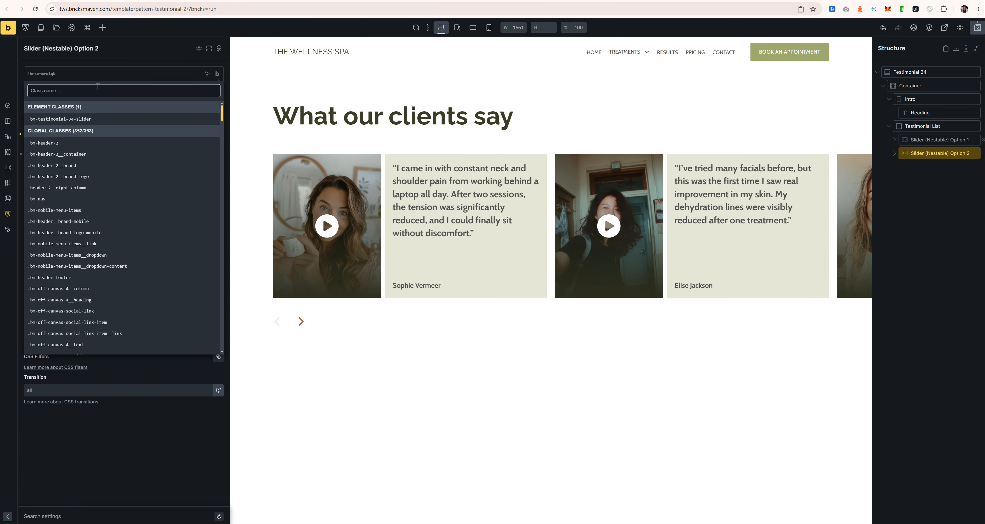
{"action": "left_click", "coordinate": [103, 80]}
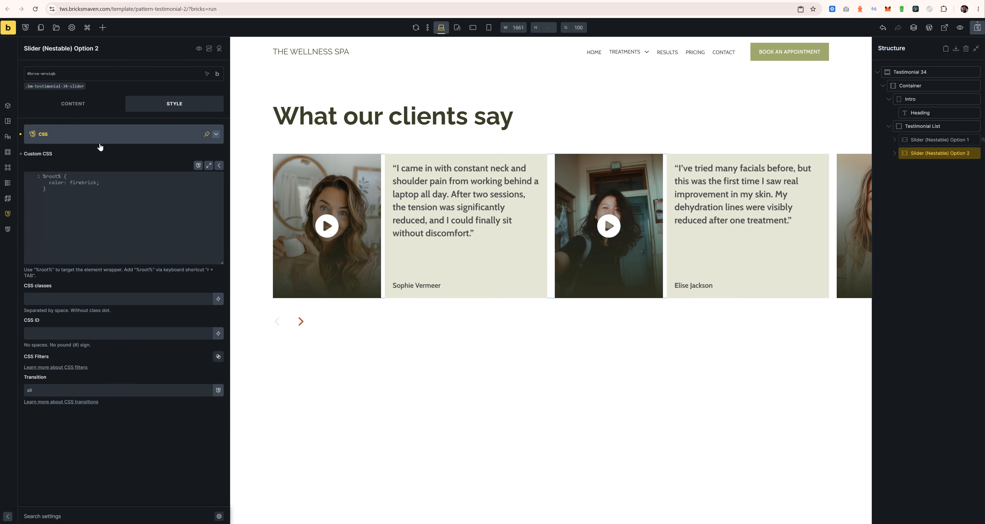
{"action": "left_click", "coordinate": [70, 87]}
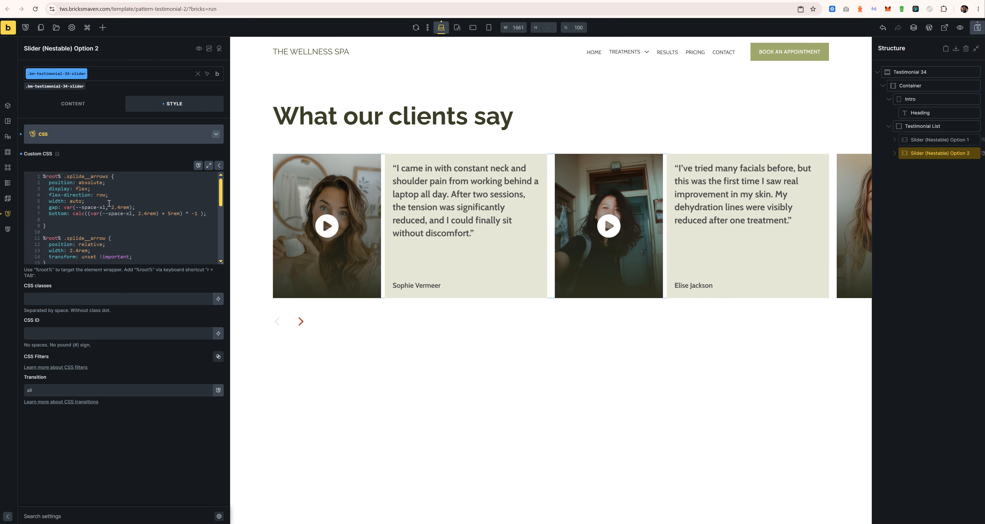
Step: Delete the blank line after the arrows rule and select Testimonial List
{"action": "left_click", "coordinate": [58, 215]}
{"action": "left_click", "coordinate": [48, 221]}
{"action": "key", "text": "BackSpace"}
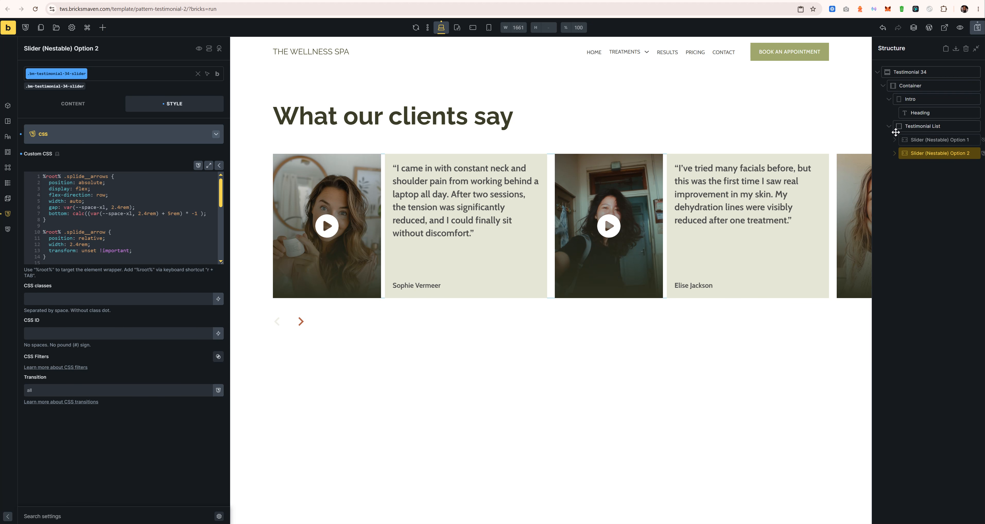
{"action": "left_click", "coordinate": [920, 126]}
Step: Add a Code element under Testimonial List named 'Center arrows'
{"action": "left_click", "coordinate": [103, 28]}
{"action": "type", "text": "code"}
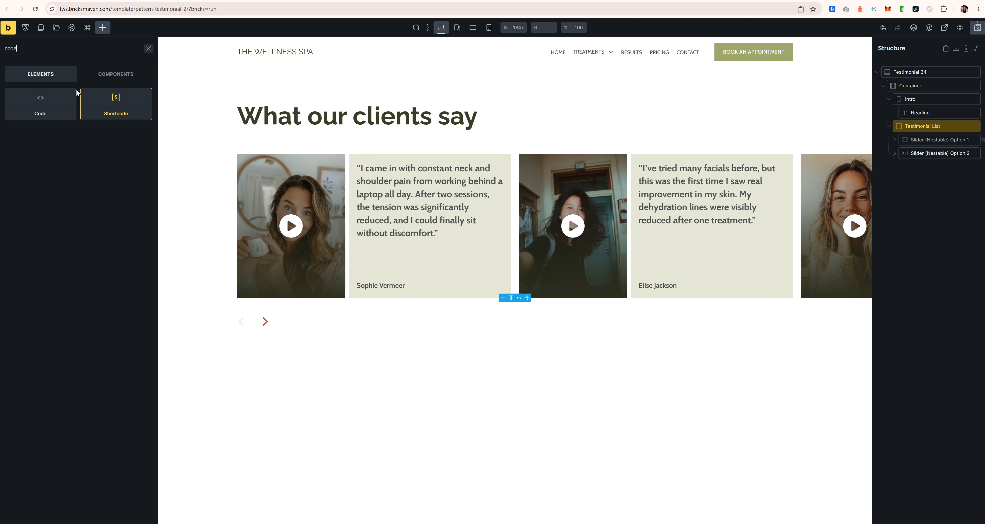
{"action": "left_click_drag", "start_coordinate": [58, 101], "coordinate": [918, 165]}
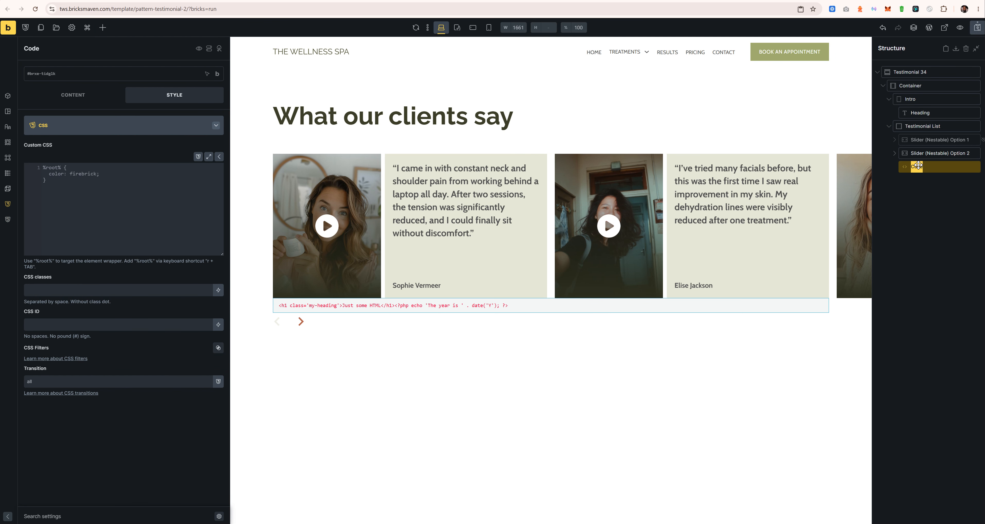
{"action": "double_click", "coordinate": [919, 165]}
{"action": "type", "text": "Center arrows"}
{"action": "left_click", "coordinate": [933, 153]}
Step: Clear Center arrows' sample HTML and paste Option 2's .splide__arrows rule into its CSS
{"action": "left_click", "coordinate": [151, 164]}
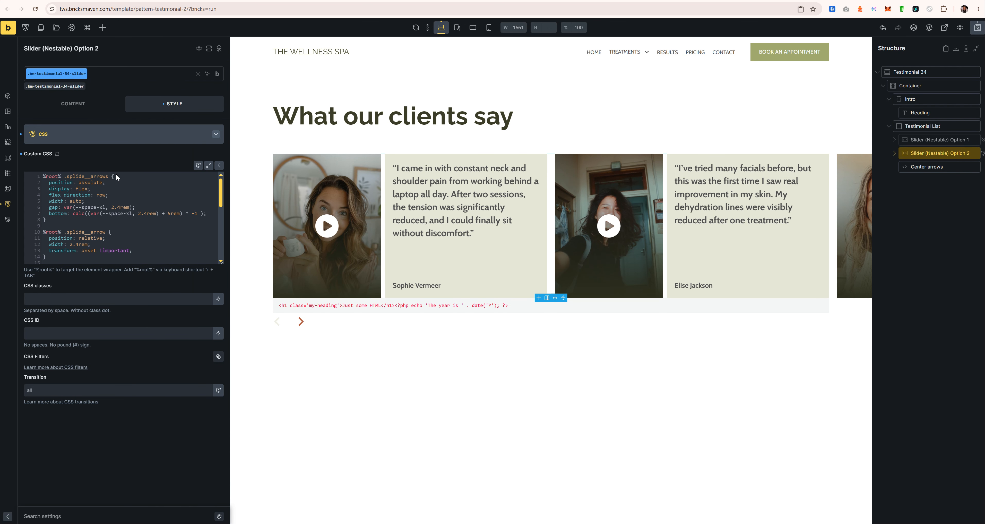
{"action": "left_click_drag", "start_coordinate": [54, 222], "coordinate": [25, 160]}
{"action": "key", "text": "ctrl+c"}
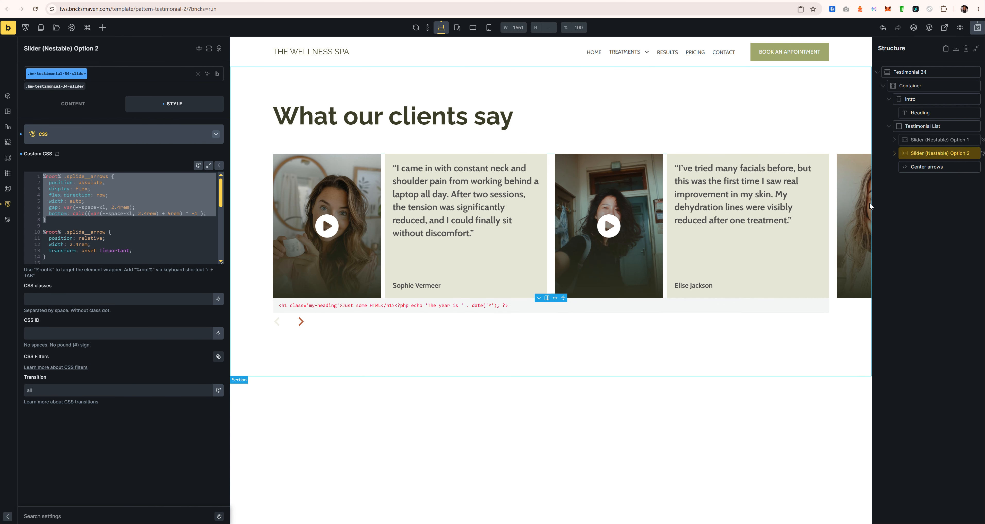
{"action": "left_click", "coordinate": [925, 166]}
{"action": "left_click", "coordinate": [67, 95]}
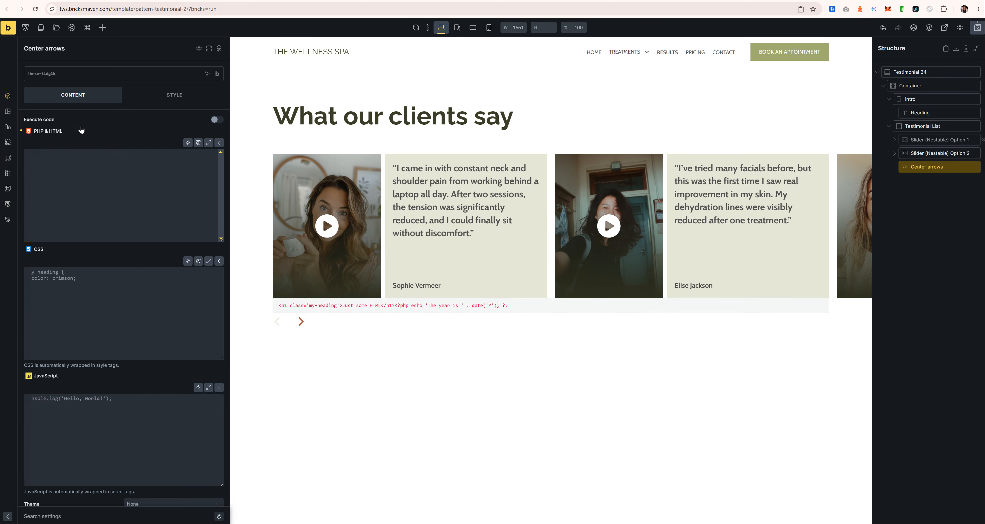
{"action": "left_click", "coordinate": [81, 160]}
{"action": "key", "text": "ctrl+a"}
{"action": "key", "text": "BackSpace"}
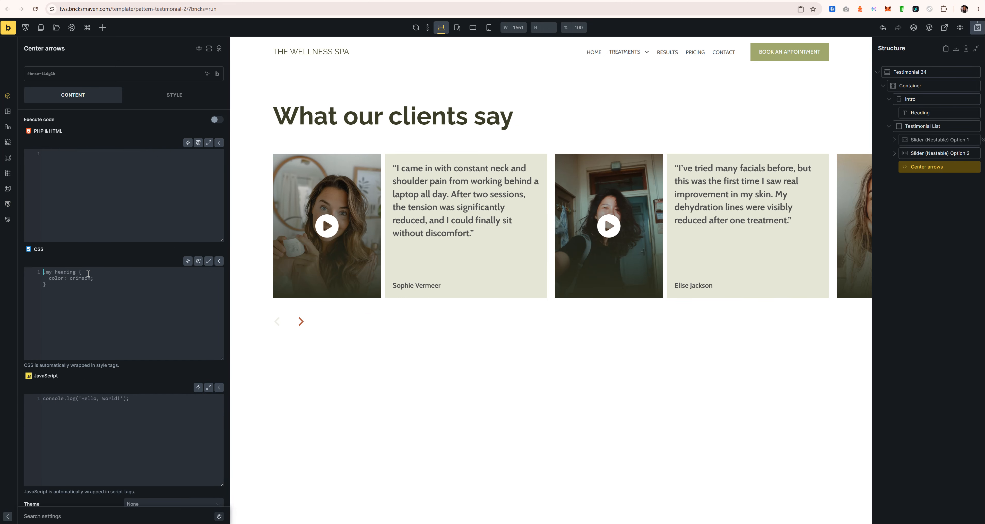
{"action": "left_click", "coordinate": [89, 285]}
{"action": "key", "text": "ctrl+a"}
{"action": "key", "text": "ctrl+v"}
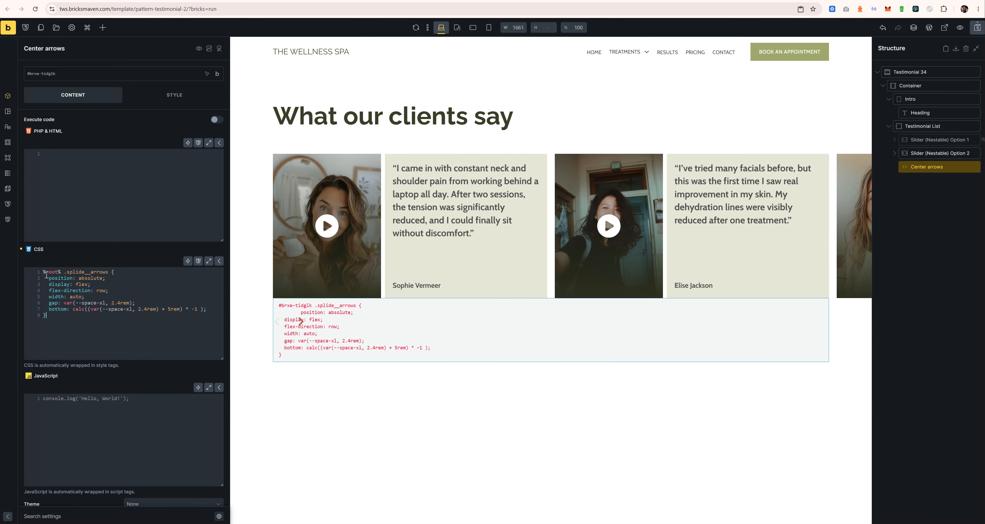
Step: Enable Execute code and rename the bottom property to inset-block-end
{"action": "left_click", "coordinate": [216, 119]}
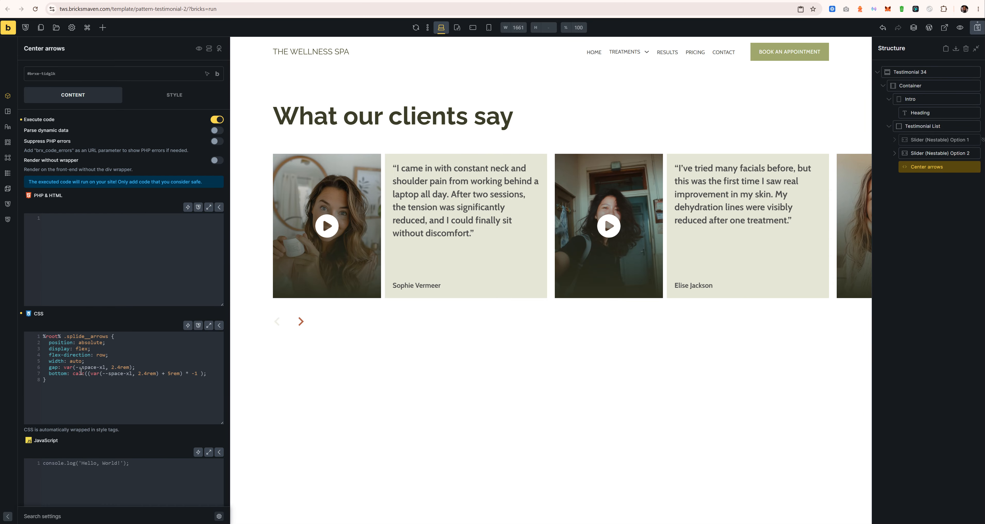
{"action": "left_click", "coordinate": [108, 344]}
{"action": "key", "text": "Return"}
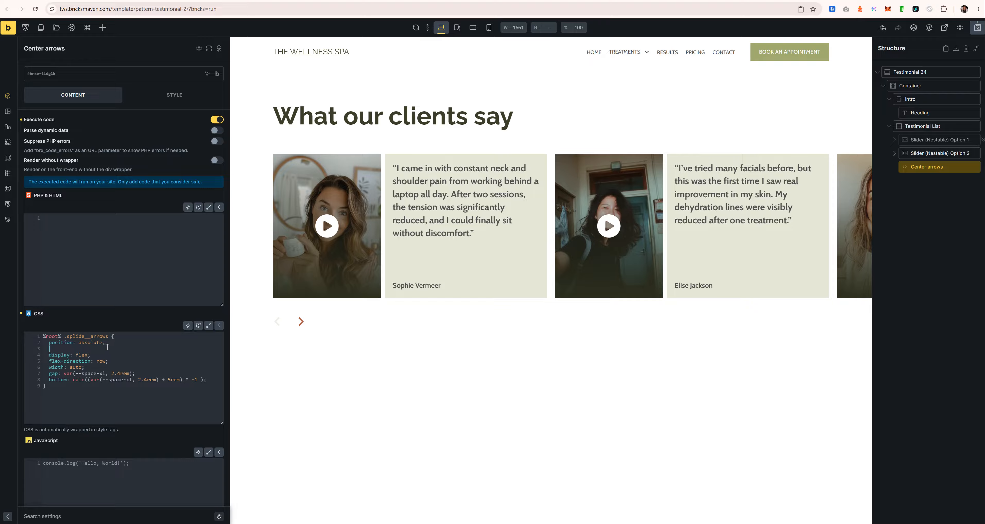
{"action": "left_click_drag", "start_coordinate": [67, 379], "coordinate": [49, 381]}
{"action": "type", "text": "inset-"}
{"action": "type", "text": "block-end"}
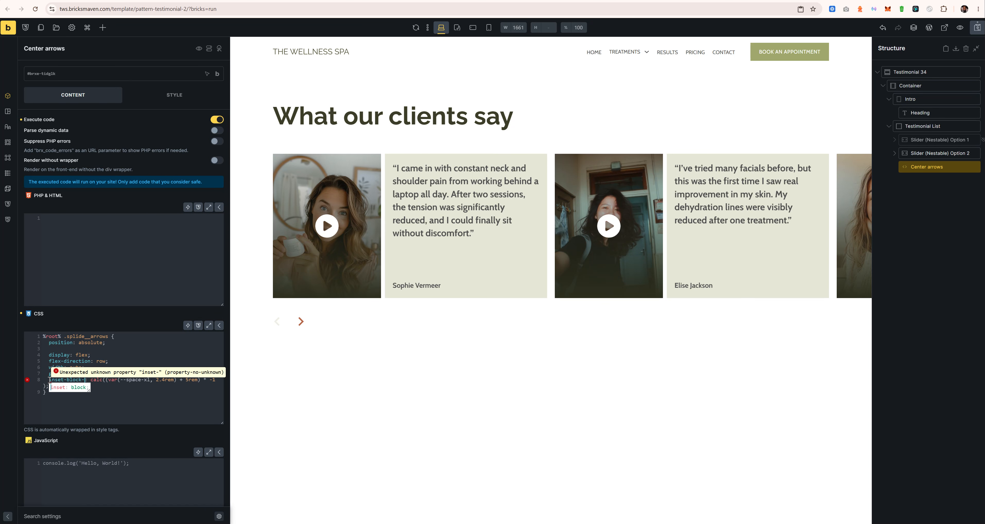
{"action": "left_click", "coordinate": [99, 383]}
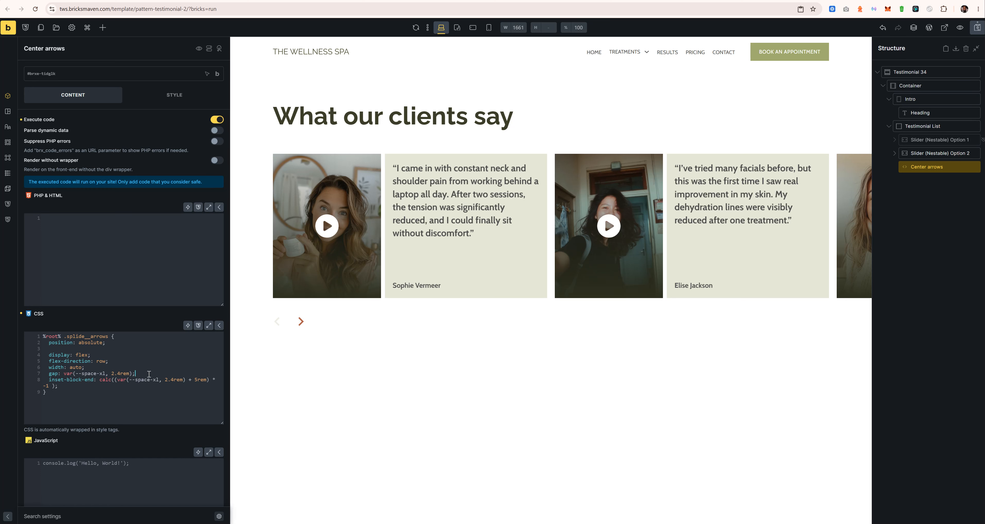
Step: Add transform: translateX(-50%) to the arrows rule
{"action": "key", "text": "Return"}
{"action": "type", "text": "transform"}
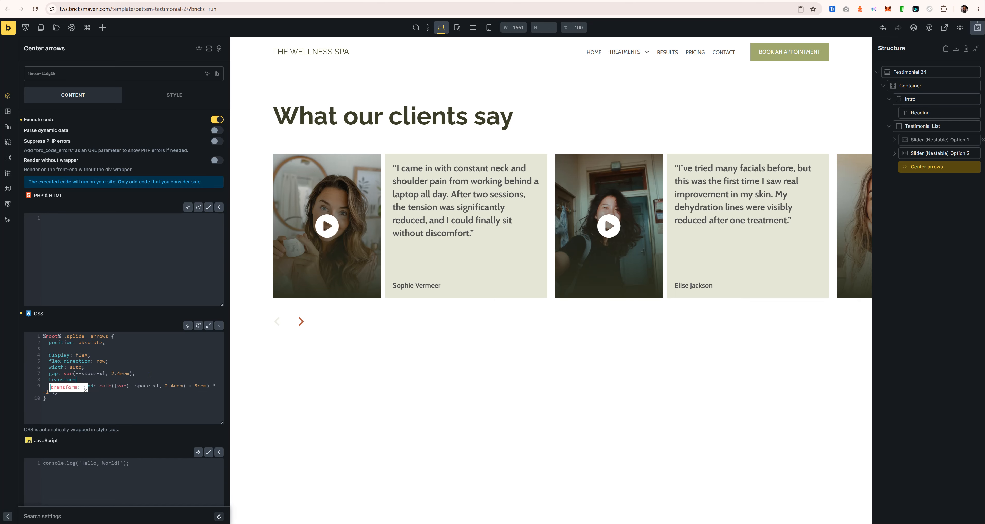
{"action": "type", "text": ": translate"}
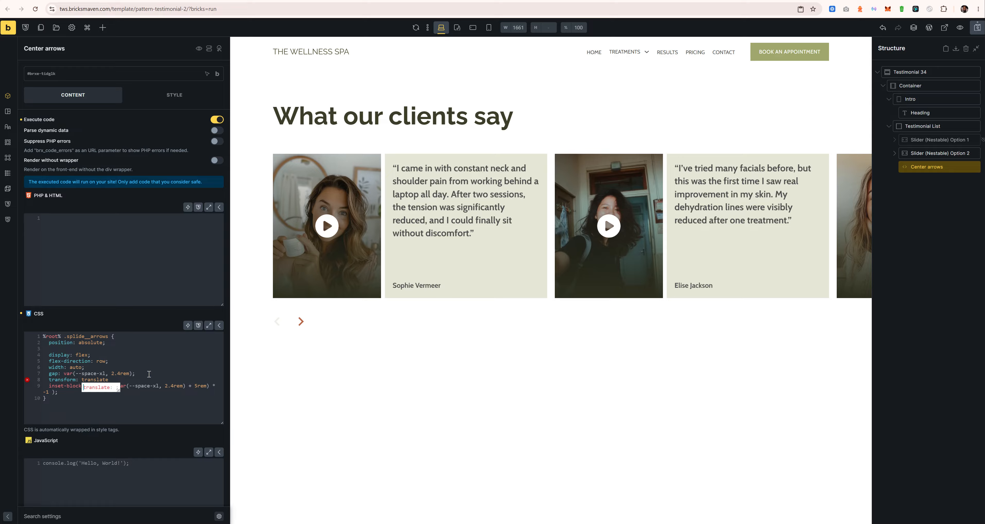
{"action": "type", "text": "X("}
{"action": "key", "text": "Return"}
{"action": "type", "text": "-50%);"}
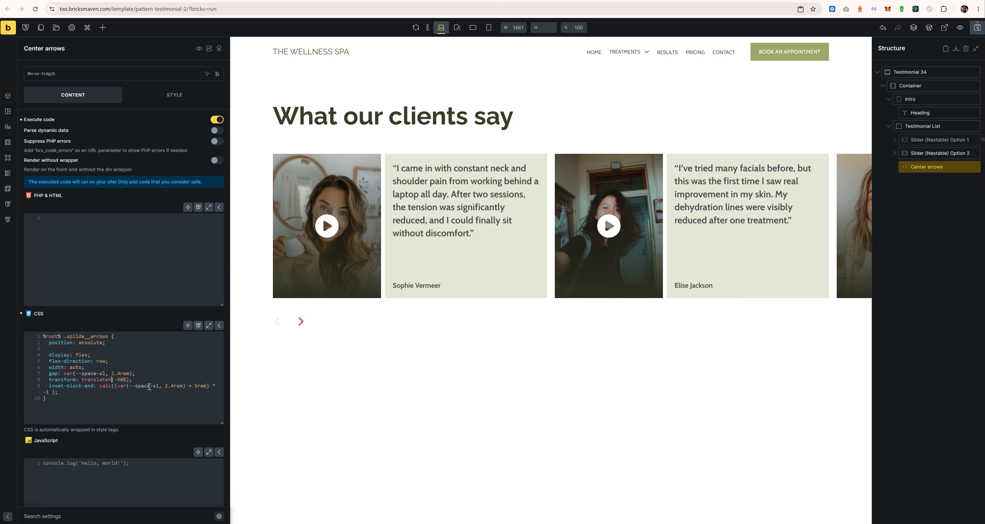
{"action": "left_click_drag", "start_coordinate": [133, 379], "coordinate": [51, 384]}
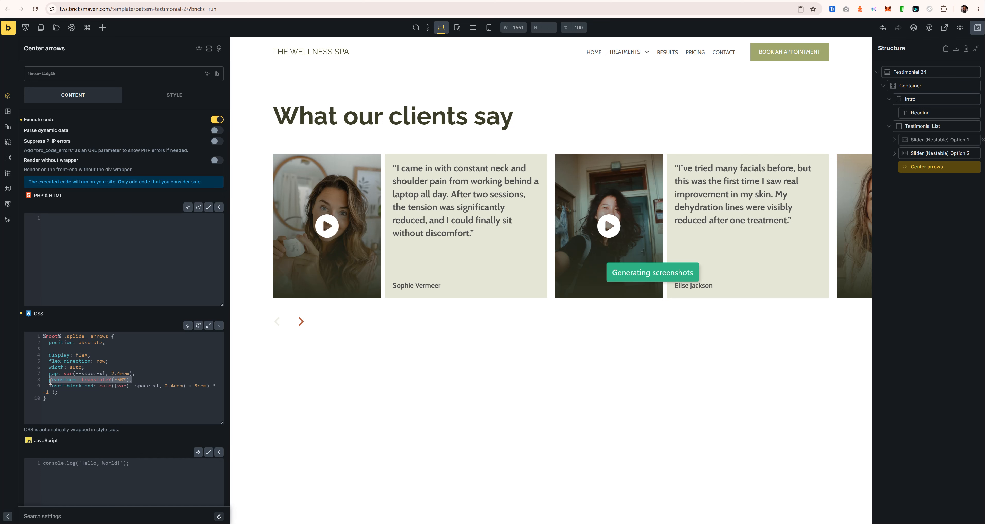
Step: Restore the accidentally deleted 'absolute' and mark the transform declaration !important
{"action": "left_click", "coordinate": [100, 343]}
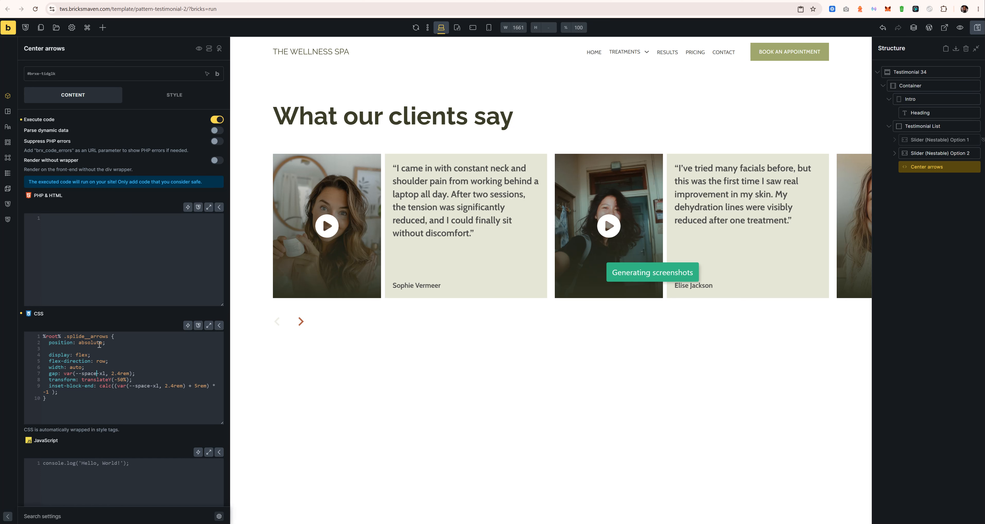
{"action": "double_click", "coordinate": [94, 343]}
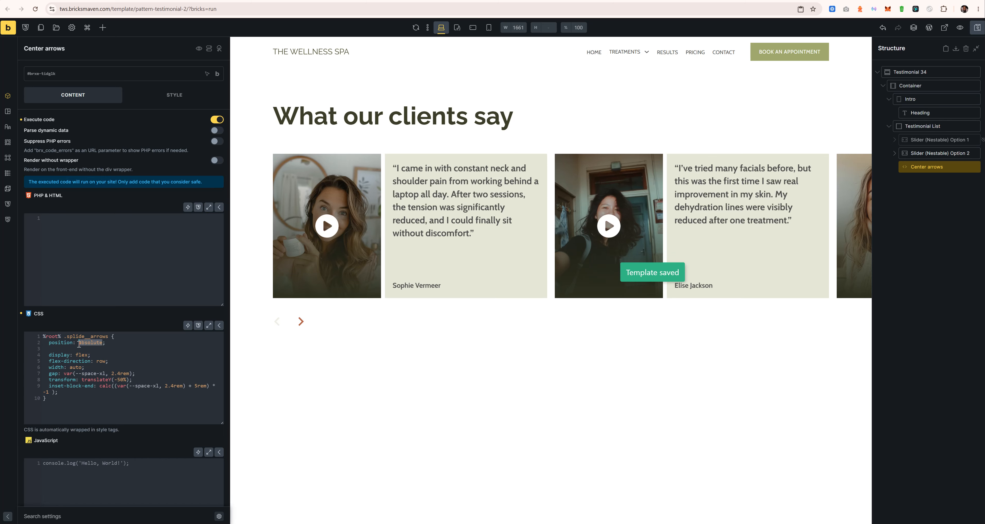
{"action": "key", "text": "BackSpace"}
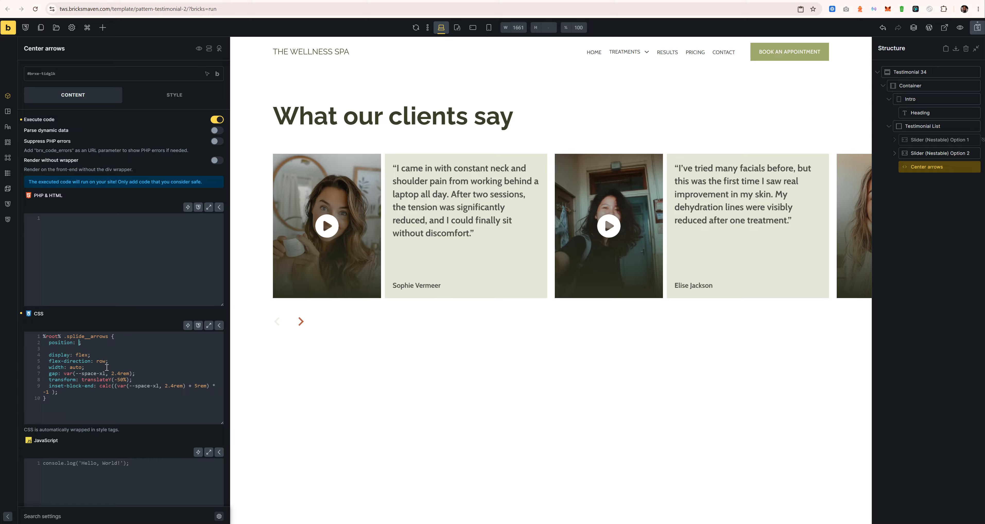
{"action": "key", "text": "ctrl+z"}
{"action": "left_click", "coordinate": [128, 380]}
{"action": "type", "text": "!importan"}
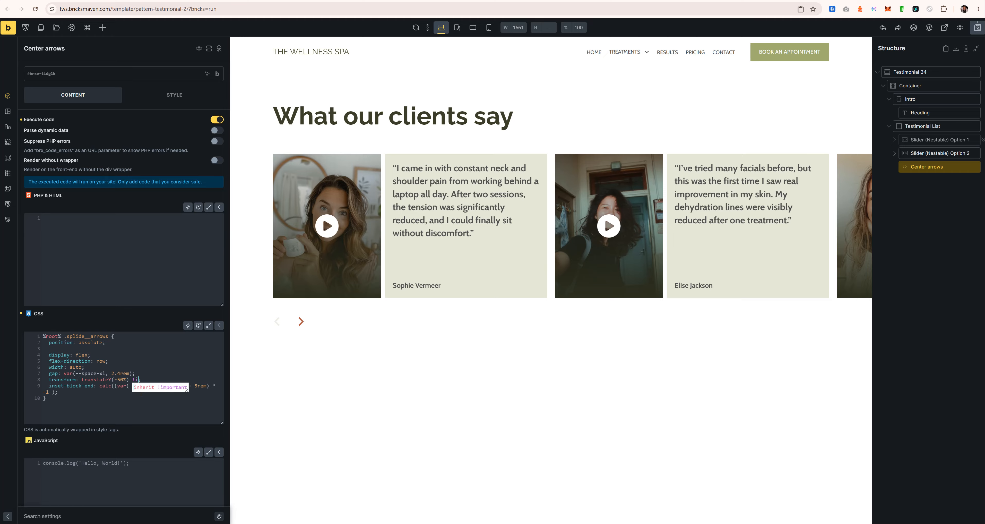
{"action": "type", "text": "t"}
{"action": "left_click", "coordinate": [169, 433]}
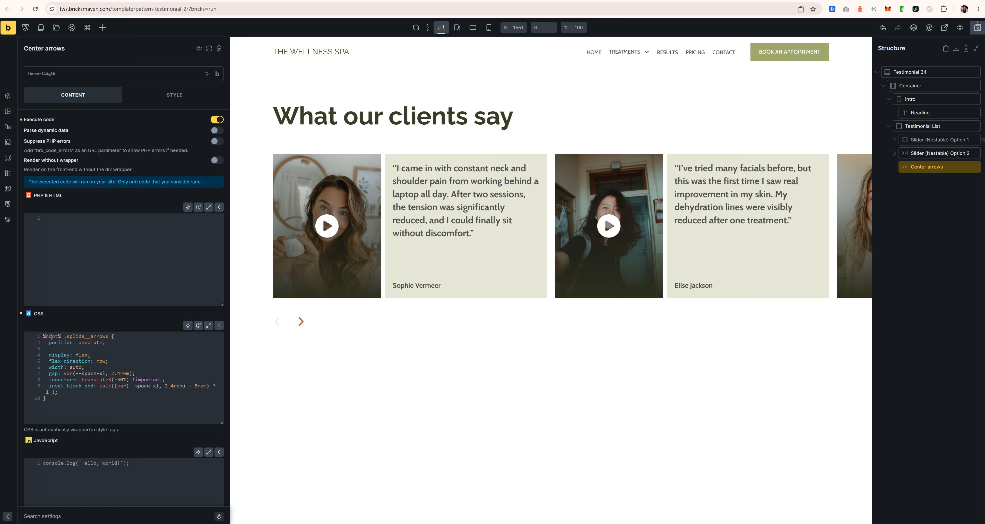
Step: Copy the .bm-testimonial-34-slider class name from Option 2 to replace %root%
{"action": "double_click", "coordinate": [60, 337]}
{"action": "left_click_drag", "start_coordinate": [62, 340], "coordinate": [37, 337]}
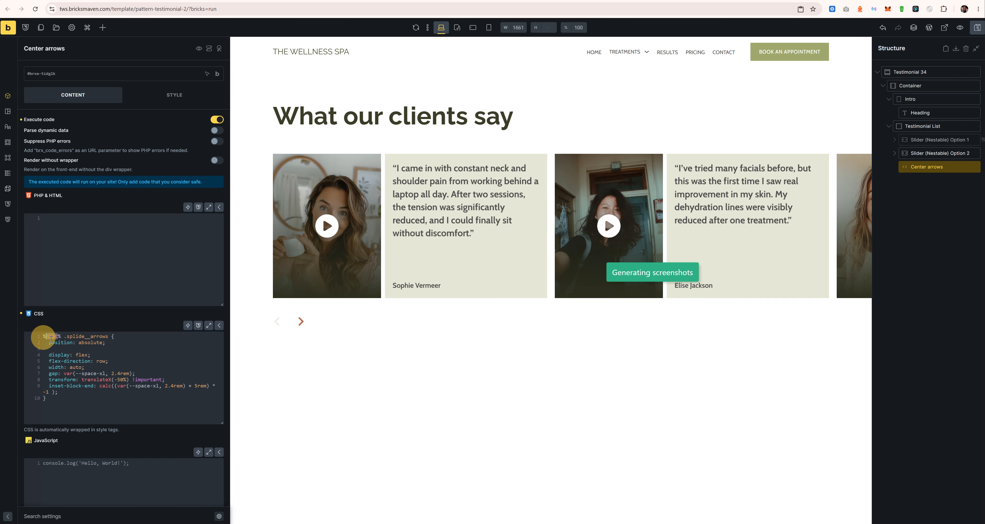
{"action": "left_click", "coordinate": [61, 342]}
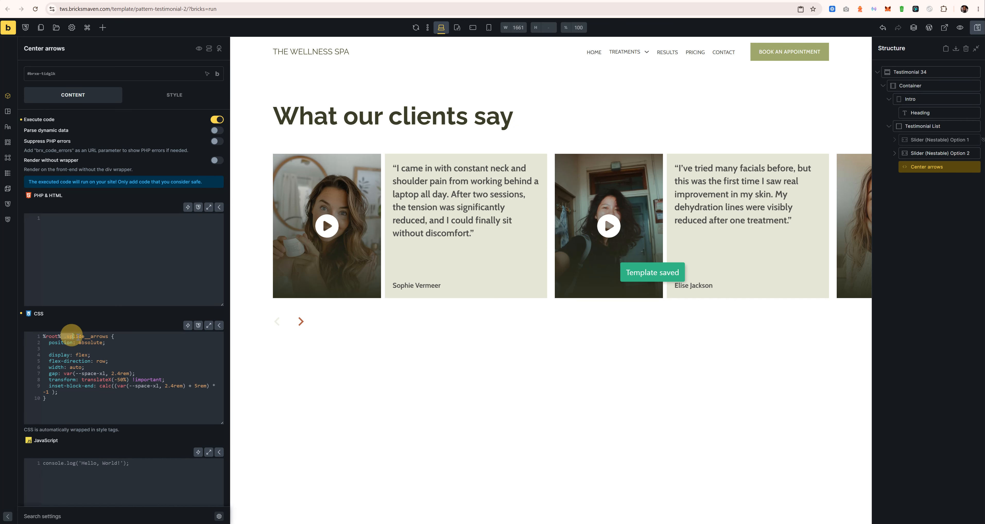
{"action": "left_click", "coordinate": [94, 342]}
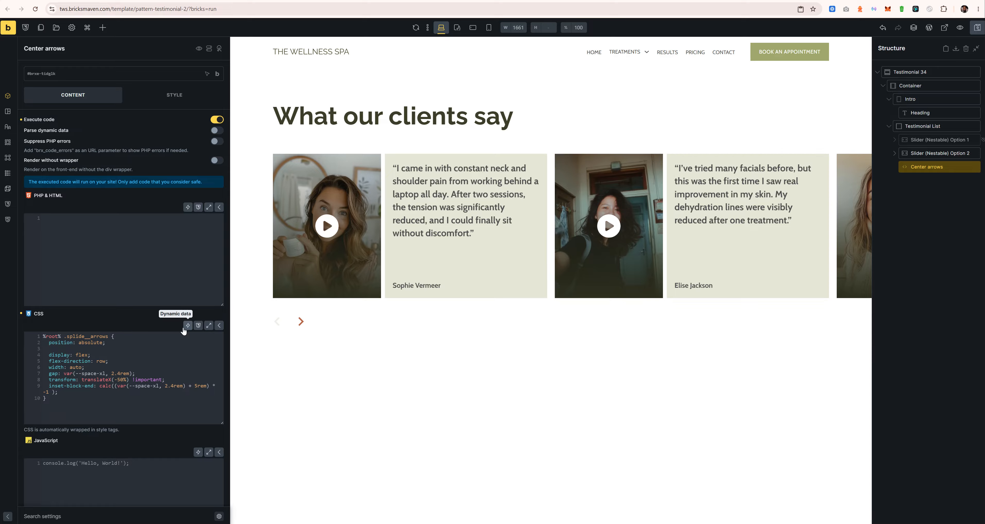
{"action": "left_click", "coordinate": [934, 154]}
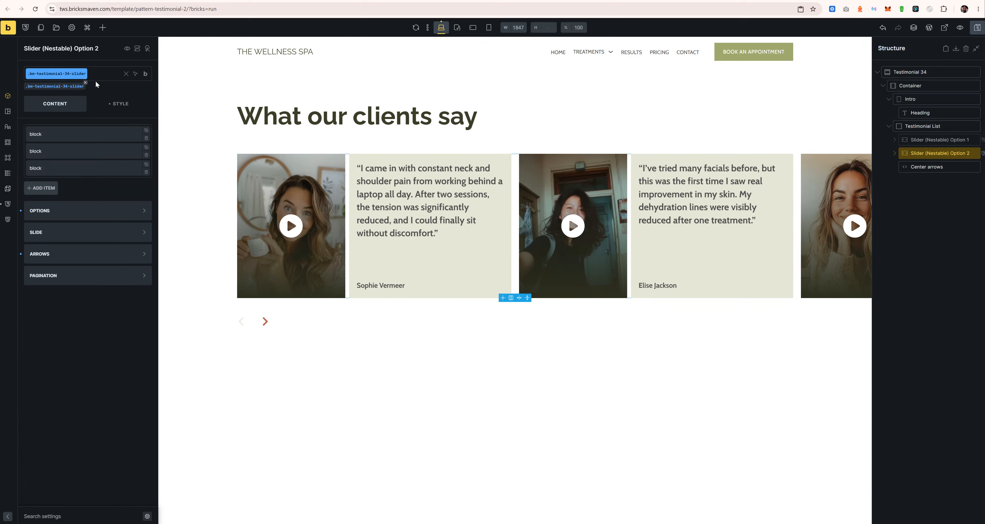
{"action": "mouse_move", "coordinate": [146, 73]}
{"action": "left_click", "coordinate": [144, 122]}
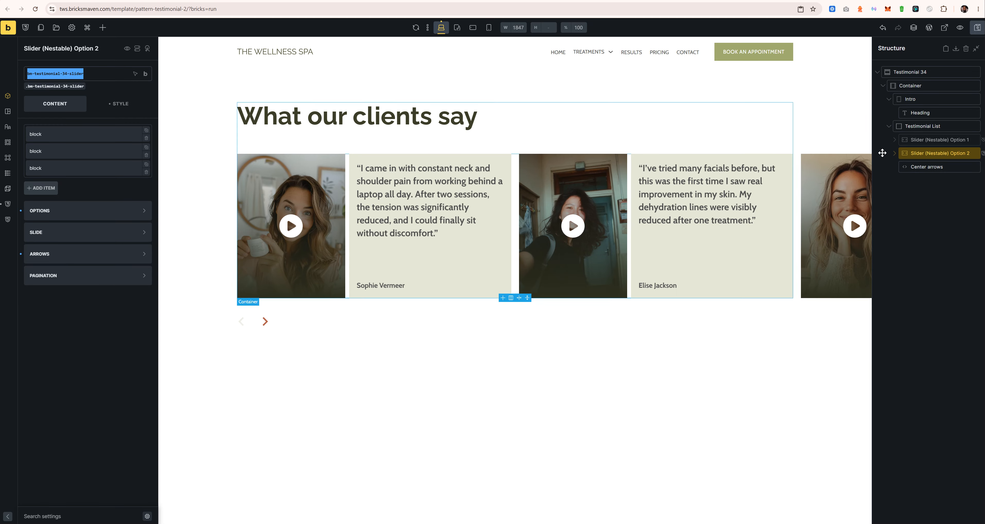
{"action": "left_click", "coordinate": [937, 165]}
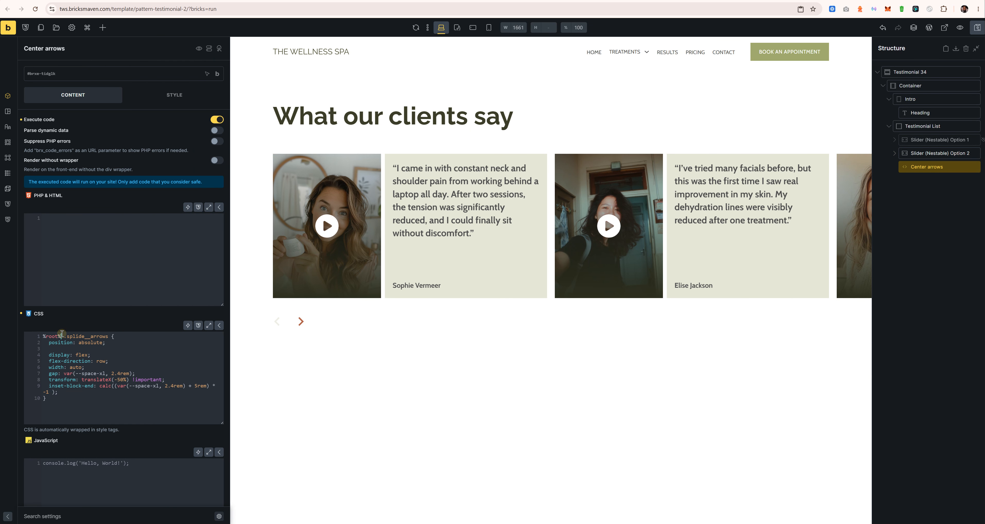
Step: Target .bm-testimonial-34-slider .splide__arrows with width 100% and translateX(50%), then test the arrows
{"action": "left_click_drag", "start_coordinate": [61, 336], "coordinate": [38, 336]}
{"action": "type", "text": ".bm-testimonial-34-slider"}
{"action": "double_click", "coordinate": [78, 368]}
{"action": "key", "text": "BackSpace"}
{"action": "left_click", "coordinate": [117, 379]}
{"action": "key", "text": "BackSpace"}
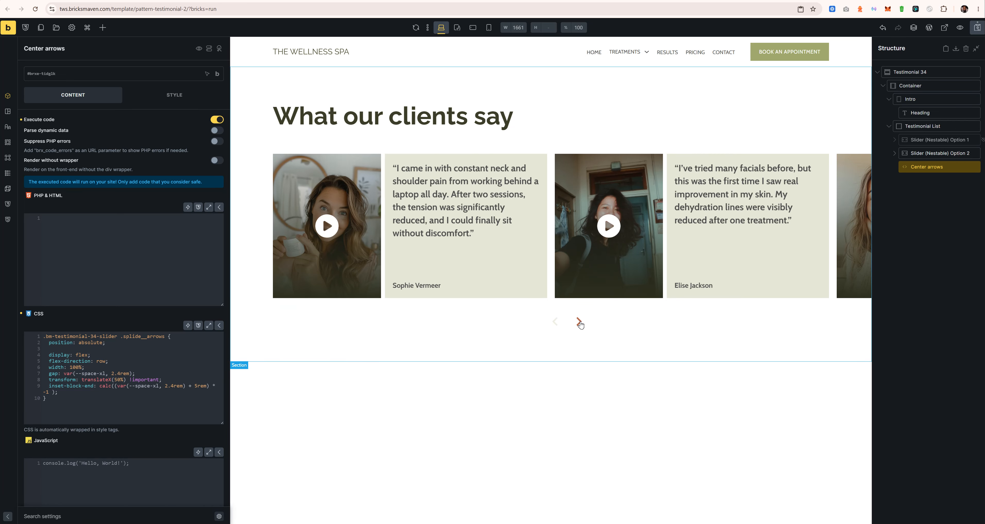
{"action": "left_click", "coordinate": [561, 327]}
{"action": "left_click", "coordinate": [543, 322]}
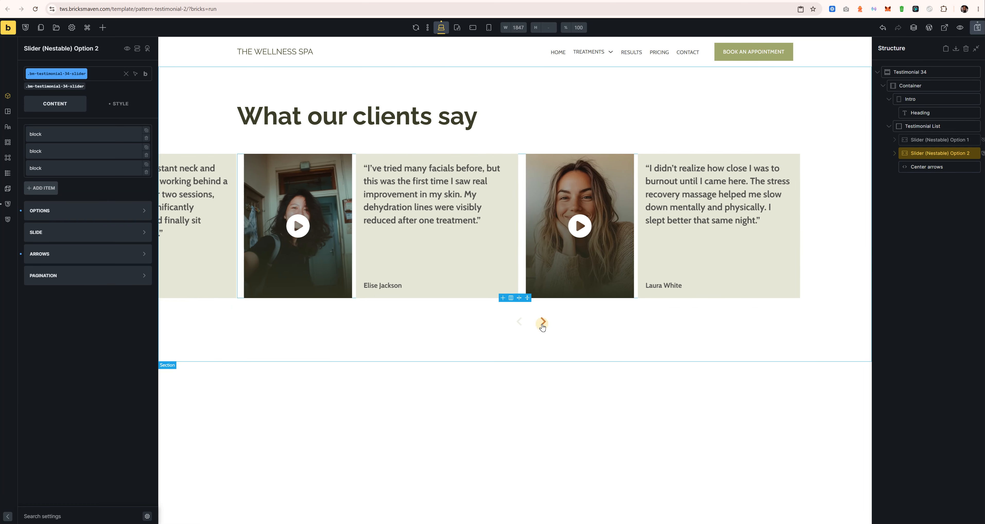
Step: Slide the preview back to the previous card and save the template
{"action": "left_click", "coordinate": [520, 324]}
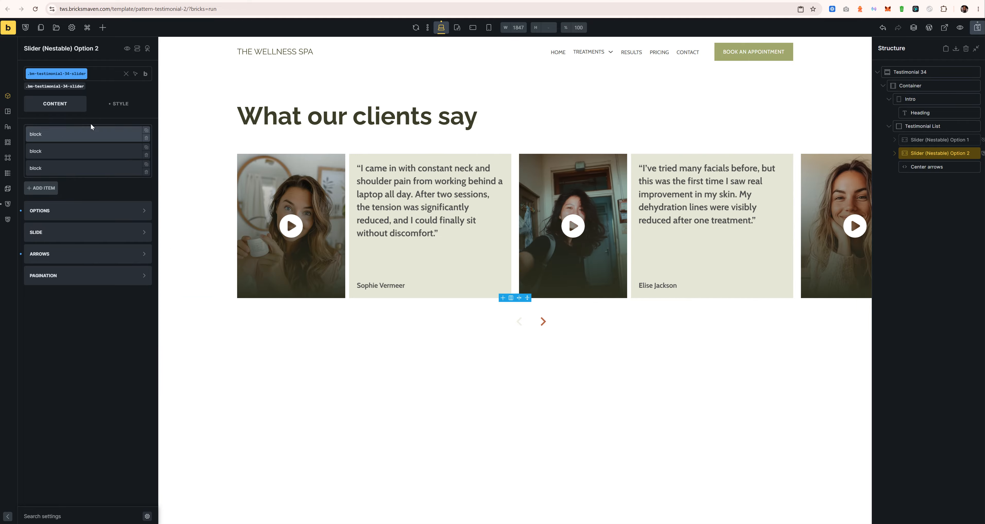
{"action": "double_click", "coordinate": [922, 167]}
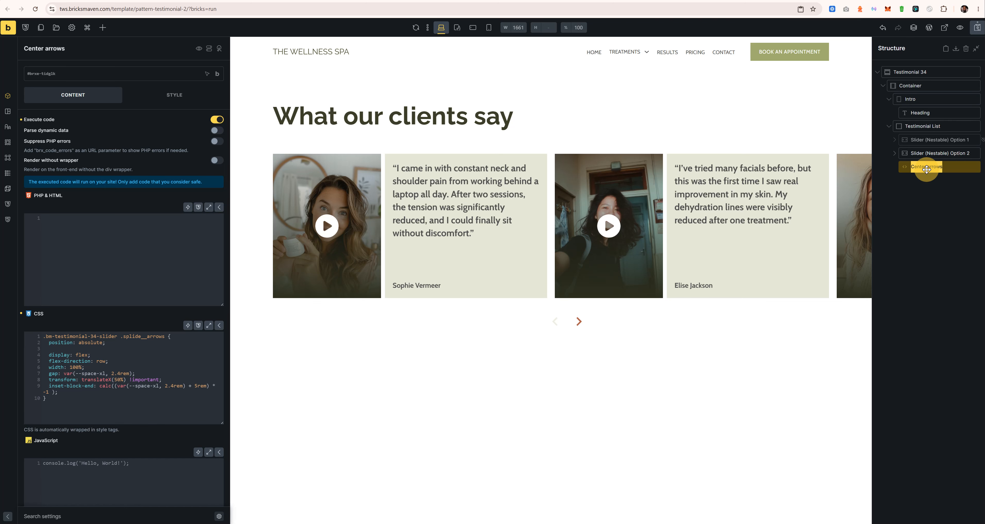
{"action": "key", "text": "Left"}
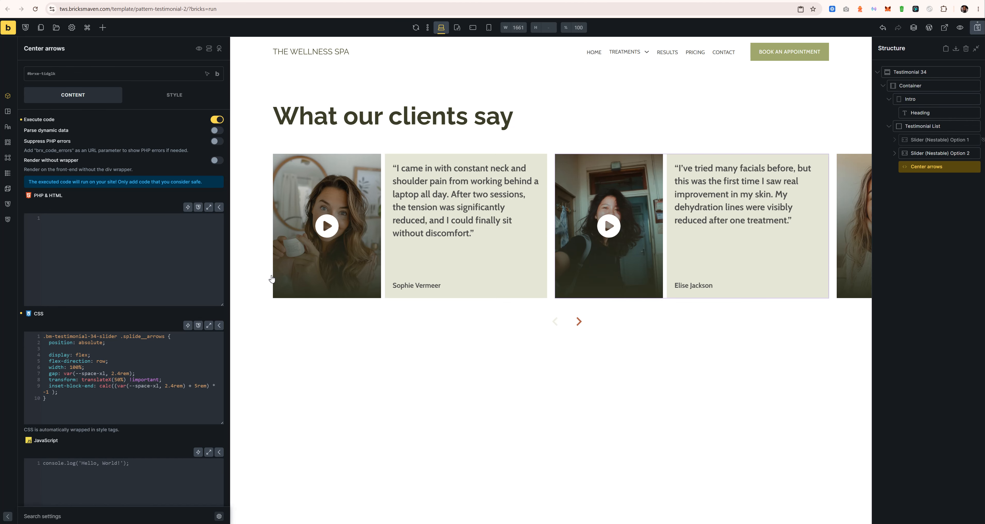
{"action": "left_click", "coordinate": [977, 27]}
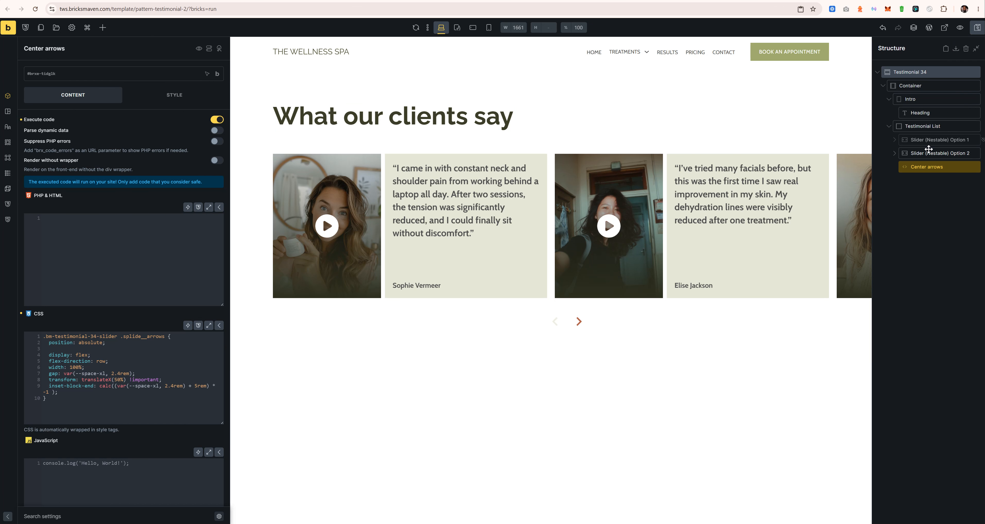
Step: Turn off Execute code for Center arrows and set its display to hidden
{"action": "left_click", "coordinate": [217, 121]}
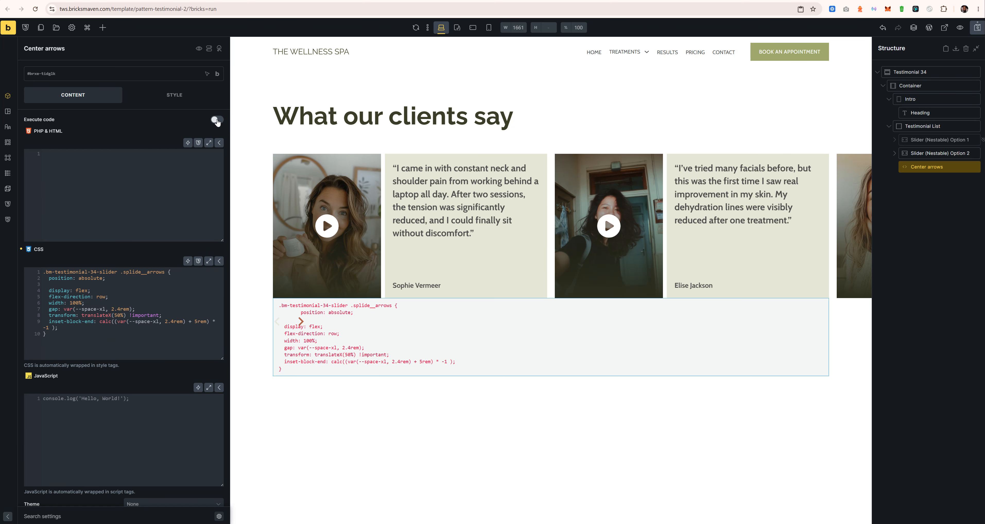
{"action": "left_click", "coordinate": [174, 97]}
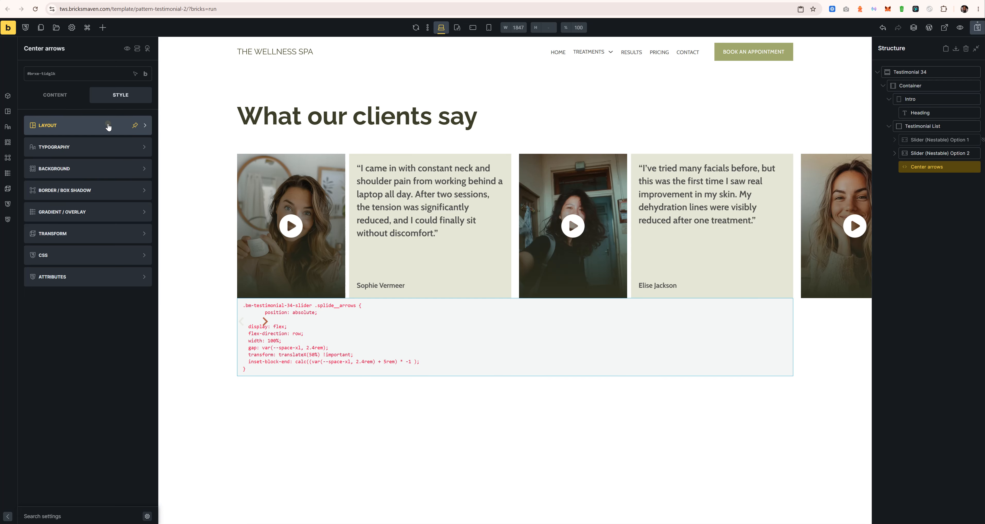
{"action": "left_click", "coordinate": [108, 125]}
{"action": "scroll", "coordinate": [102, 336], "scroll_direction": "down", "scroll_amount": 5}
{"action": "left_click", "coordinate": [108, 244]}
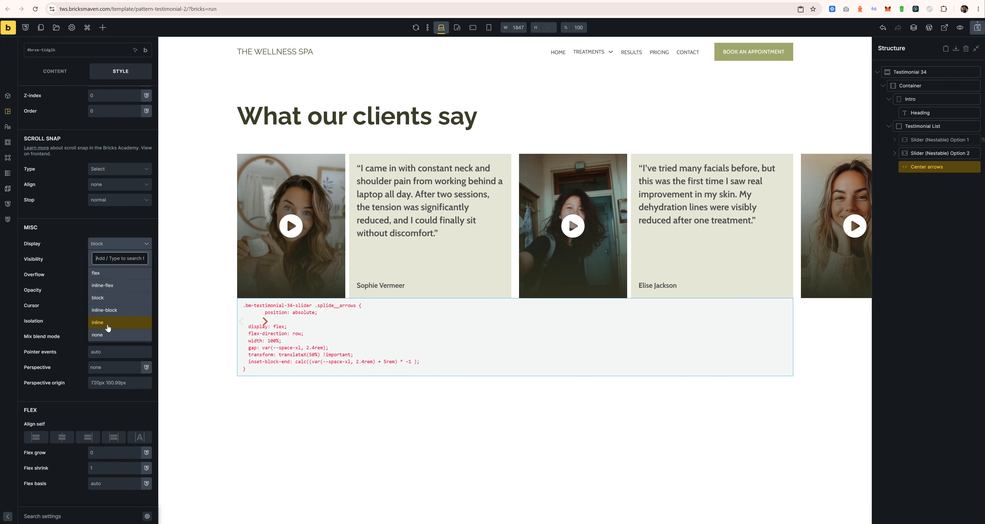
{"action": "left_click", "coordinate": [109, 328]}
{"action": "left_click", "coordinate": [55, 71]}
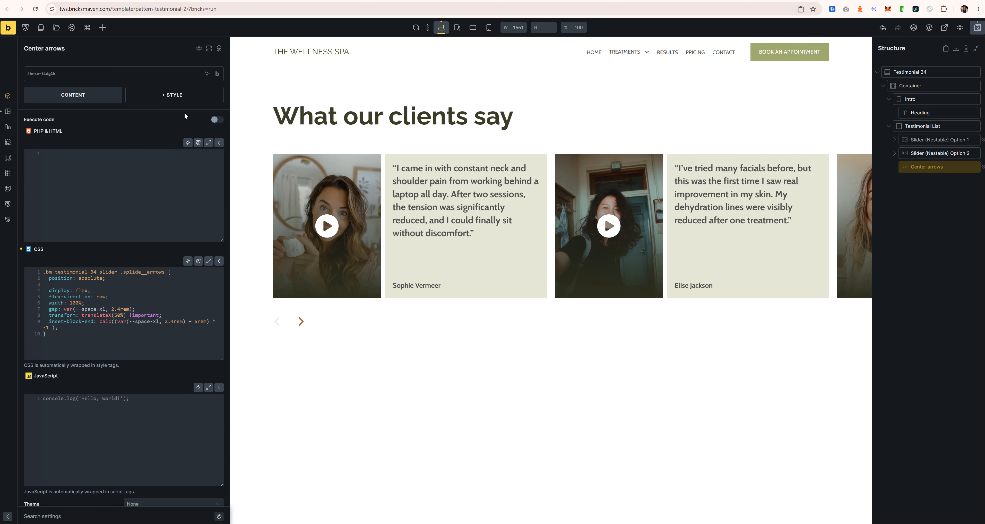
Step: Leave Execute code off, save the template again, and select Slider Option 2
{"action": "left_click", "coordinate": [216, 120]}
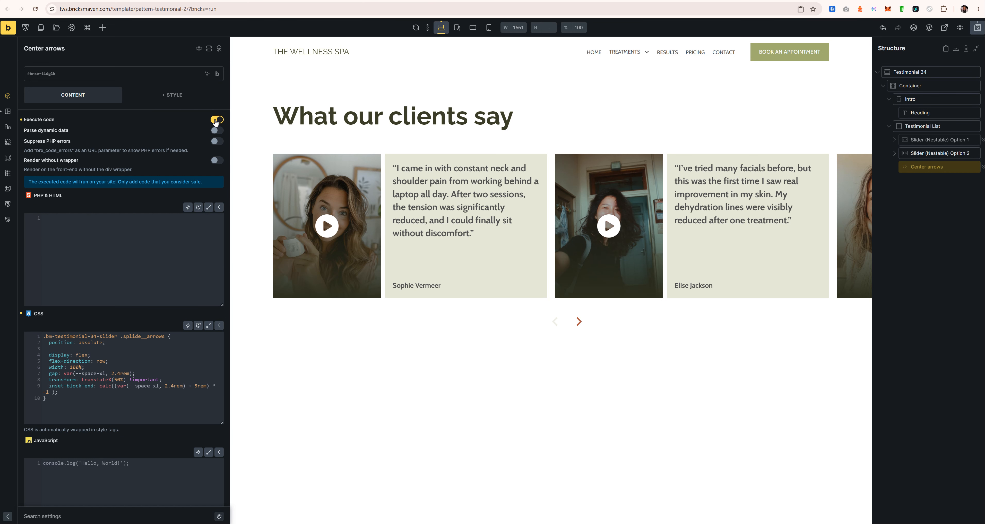
{"action": "left_click", "coordinate": [216, 120]}
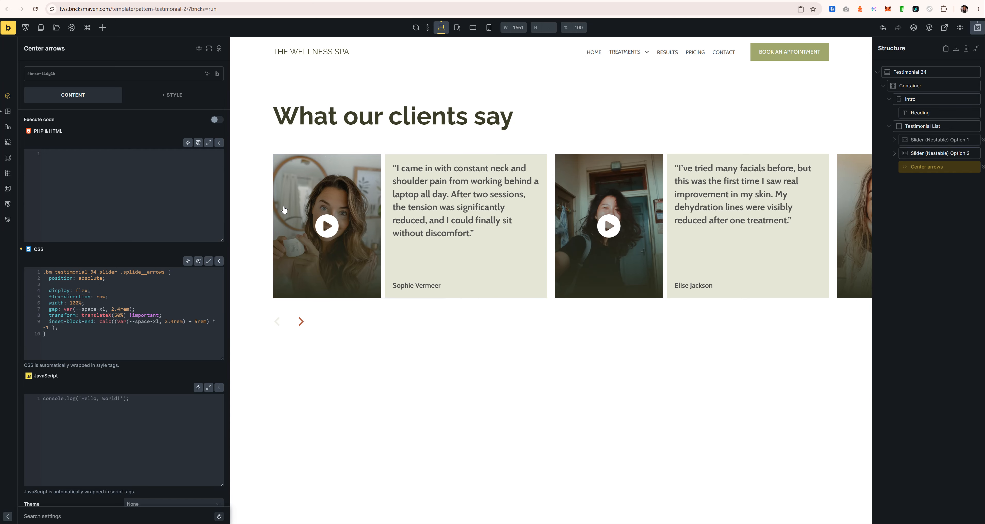
{"action": "left_click", "coordinate": [978, 27]}
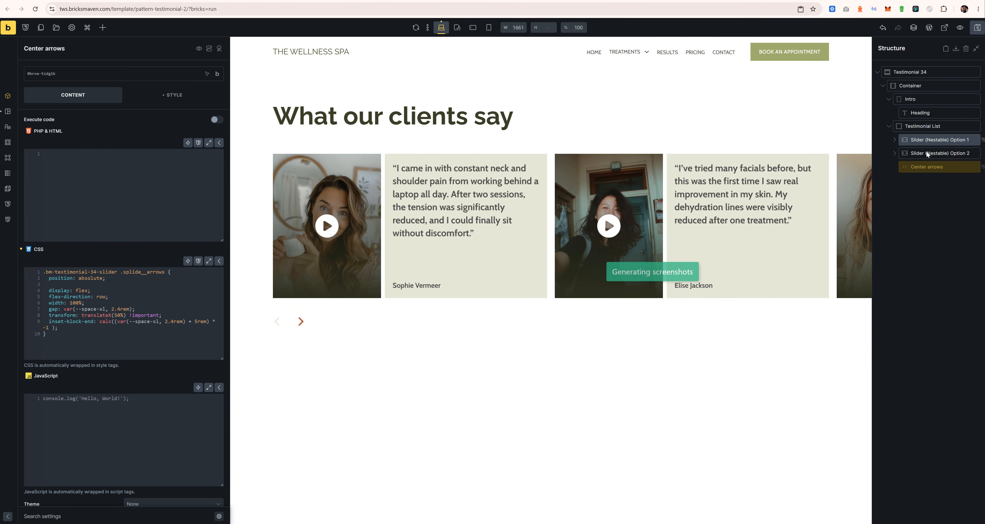
{"action": "left_click", "coordinate": [925, 153]}
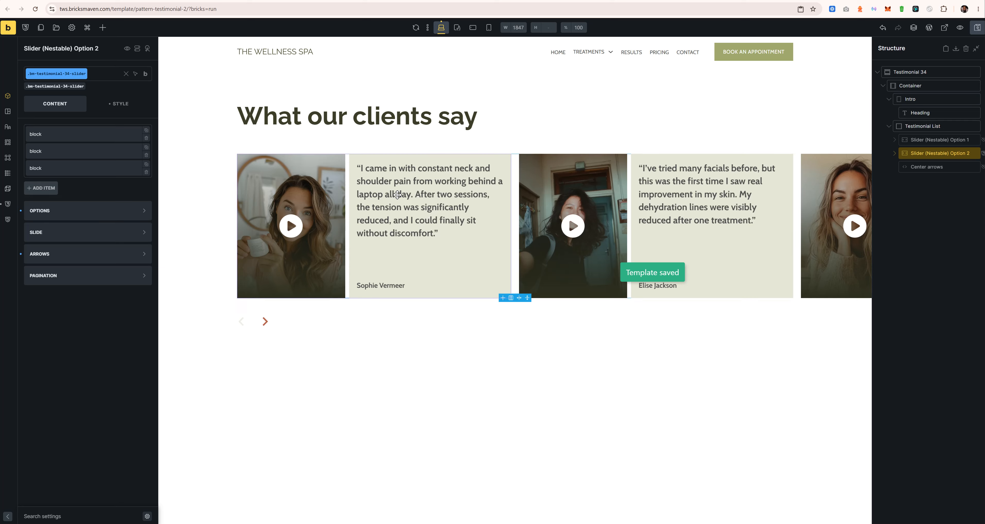
Step: Try Loop for Option 2's slider type, then set it back to Slide
{"action": "left_click", "coordinate": [946, 140]}
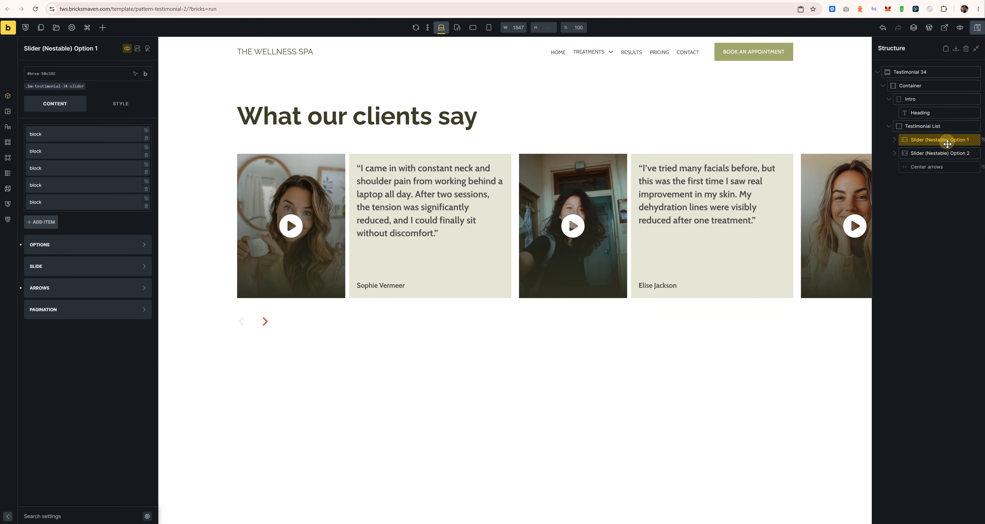
{"action": "left_click", "coordinate": [941, 153]}
{"action": "left_click", "coordinate": [82, 220]}
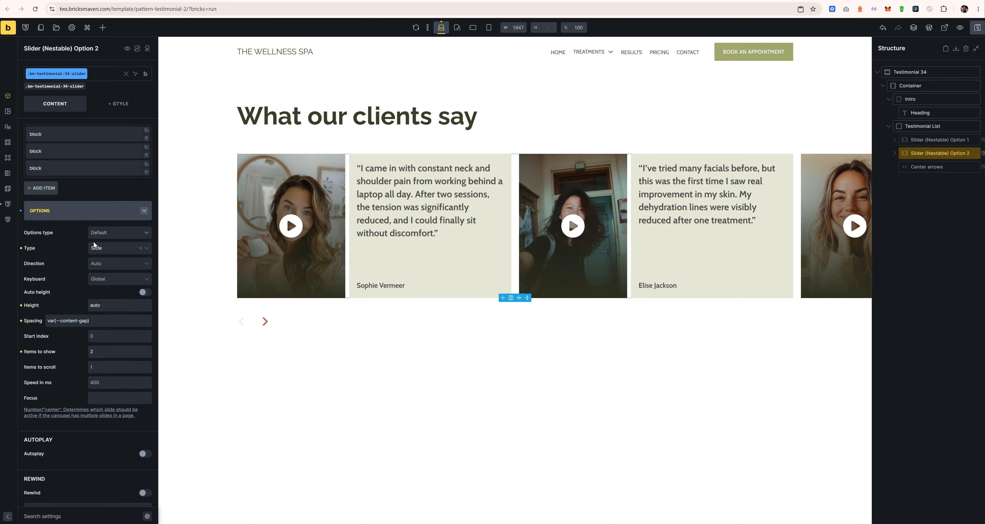
{"action": "left_click", "coordinate": [95, 247]}
{"action": "left_click", "coordinate": [104, 261]}
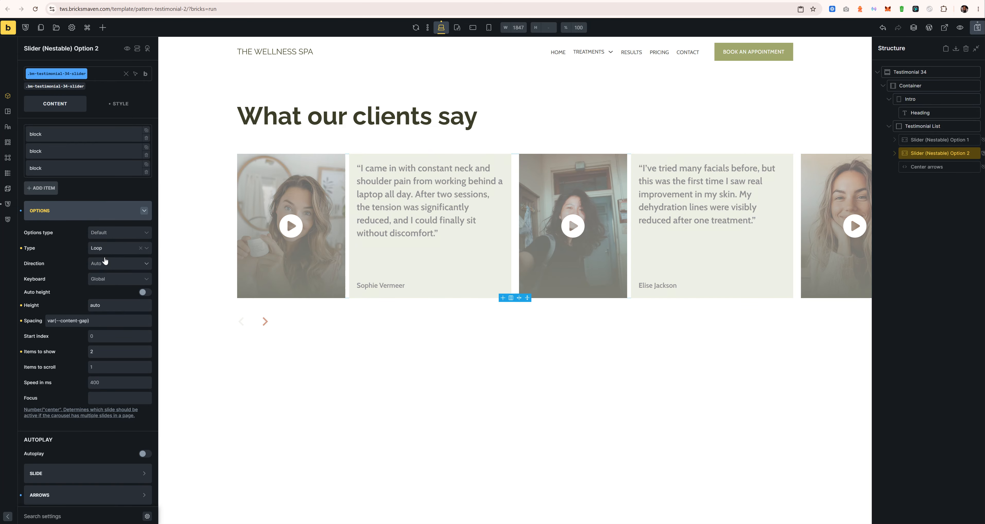
{"action": "left_click", "coordinate": [113, 250]}
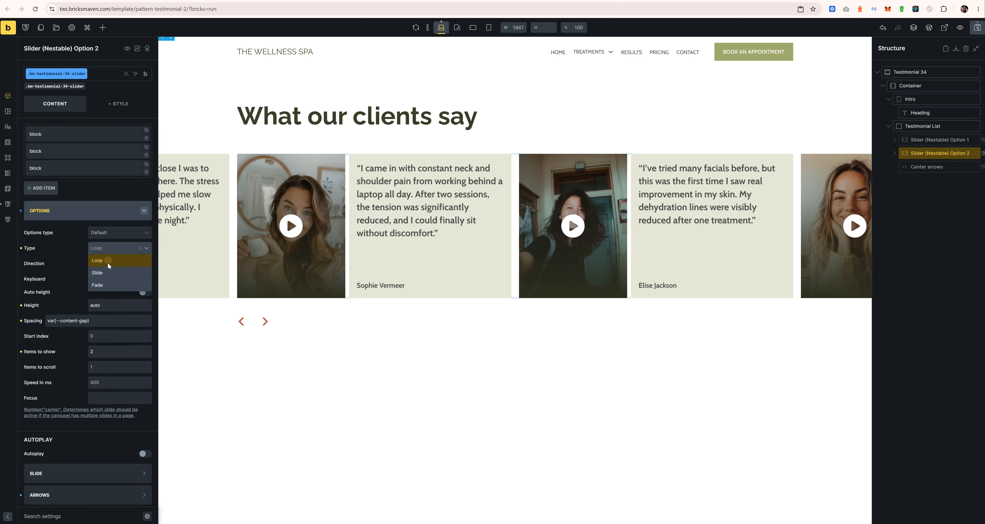
{"action": "left_click", "coordinate": [108, 261]}
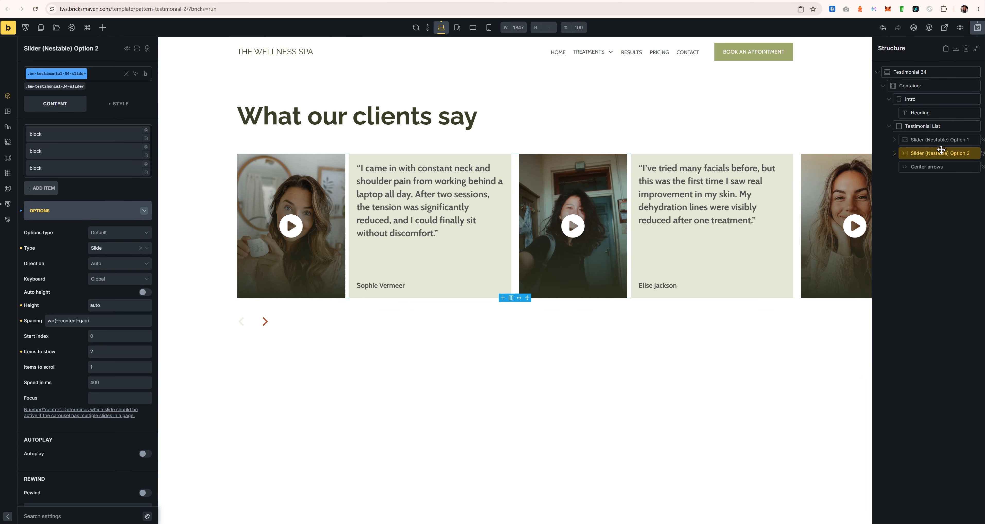
Step: Unhide Option 1 in the builder and try Loop, keeping its type as Slide
{"action": "left_click", "coordinate": [940, 140]}
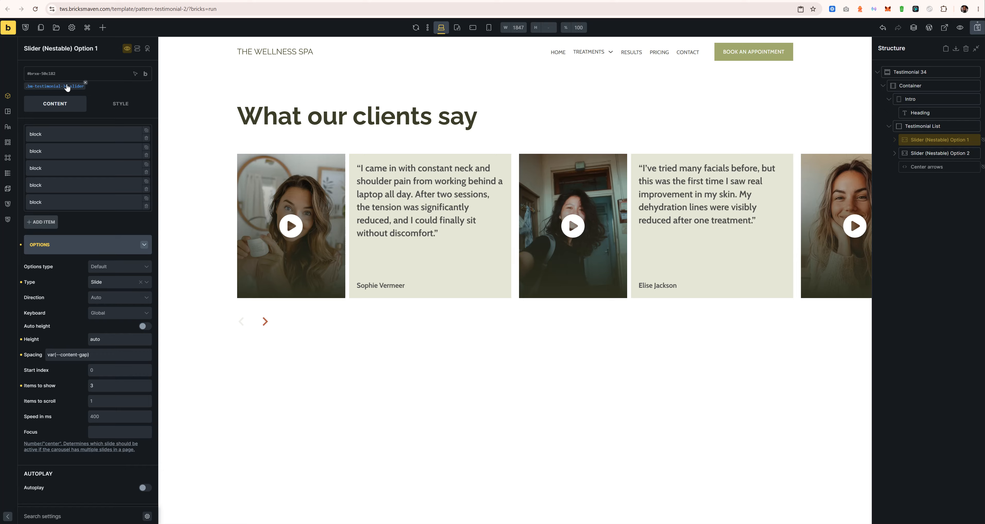
{"action": "left_click", "coordinate": [127, 48]}
{"action": "left_click", "coordinate": [146, 71]}
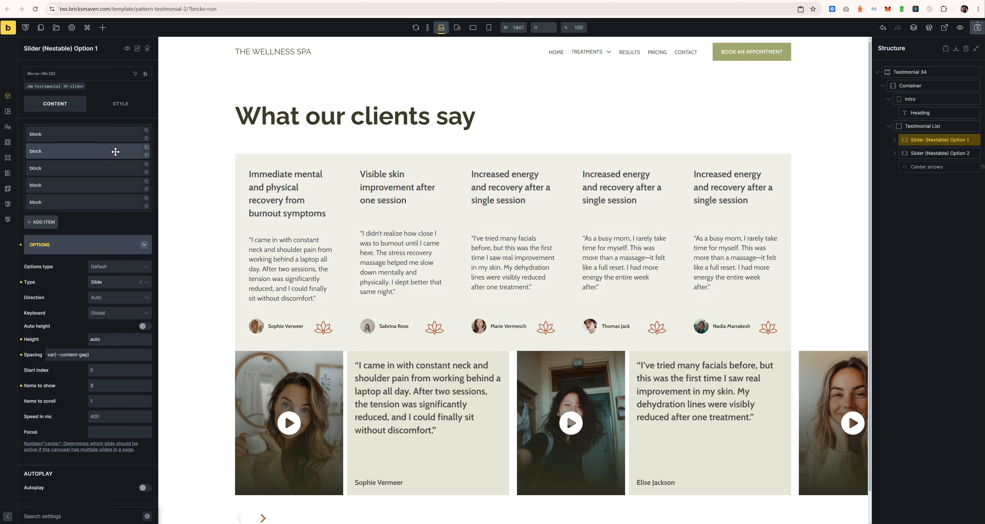
{"action": "left_click", "coordinate": [109, 285]}
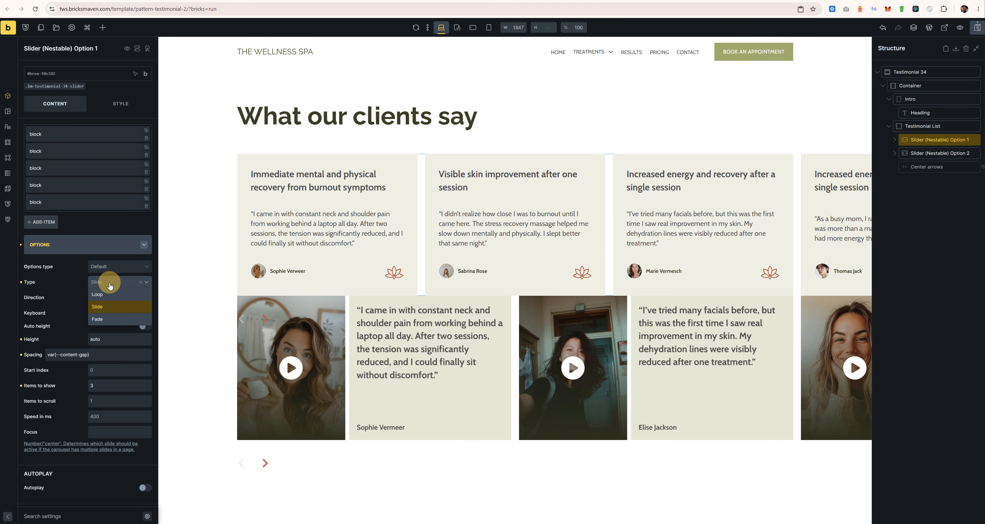
{"action": "left_click", "coordinate": [108, 305]}
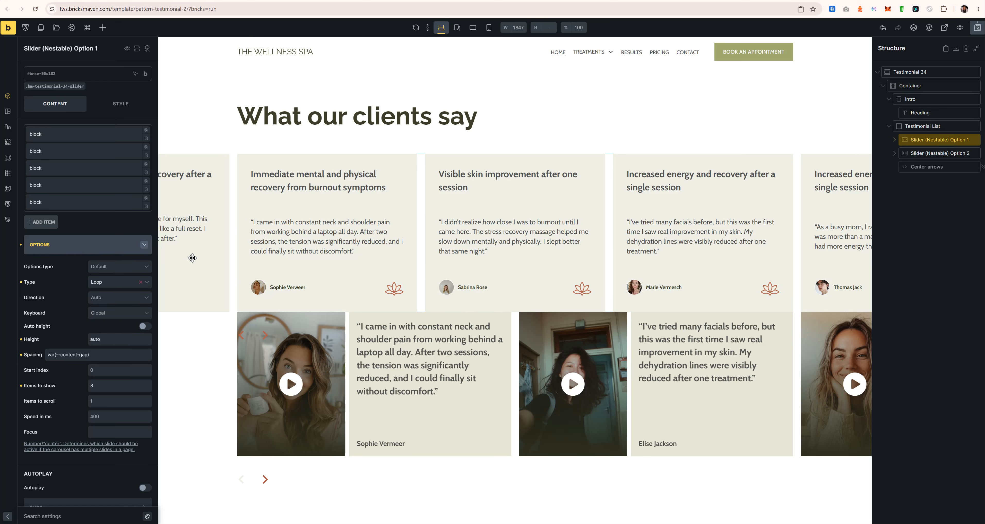
{"action": "left_click", "coordinate": [103, 283]}
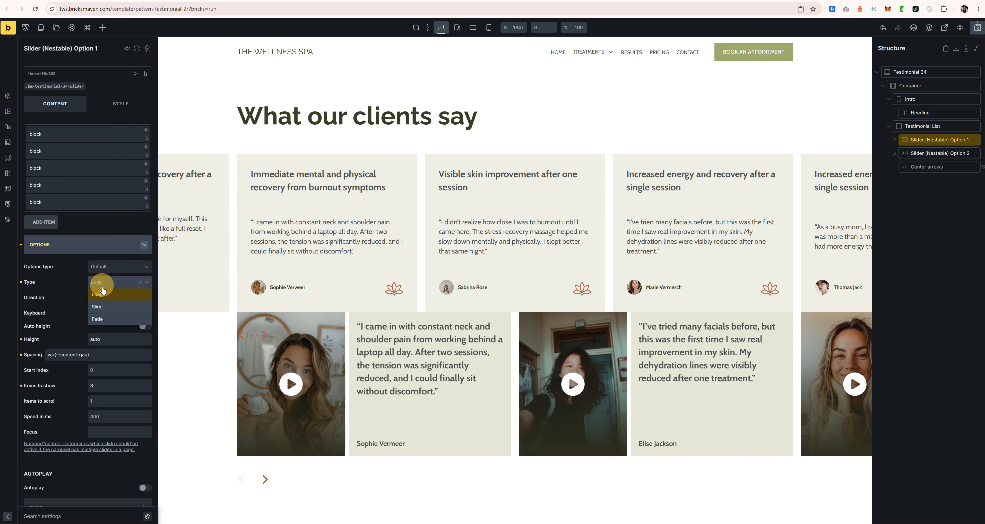
{"action": "left_click", "coordinate": [105, 297]}
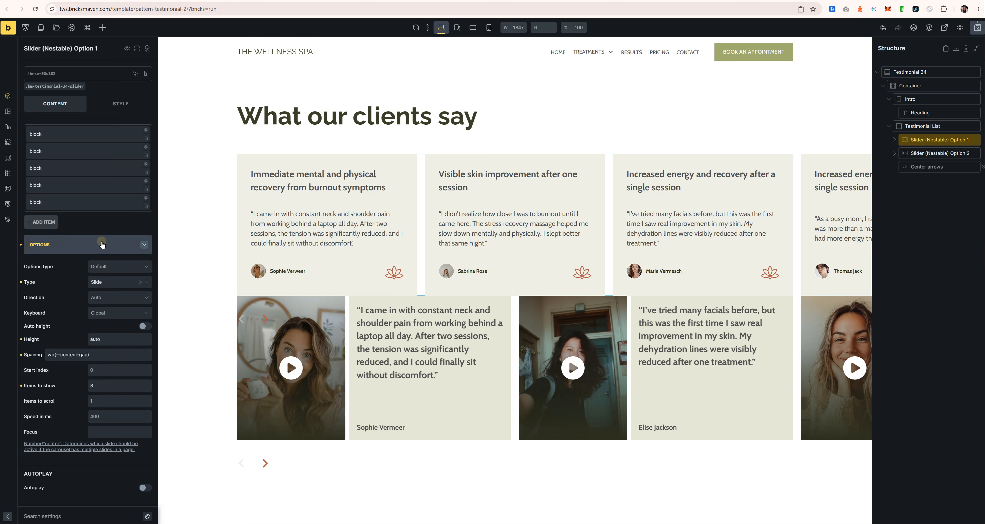
{"action": "left_click", "coordinate": [105, 246]}
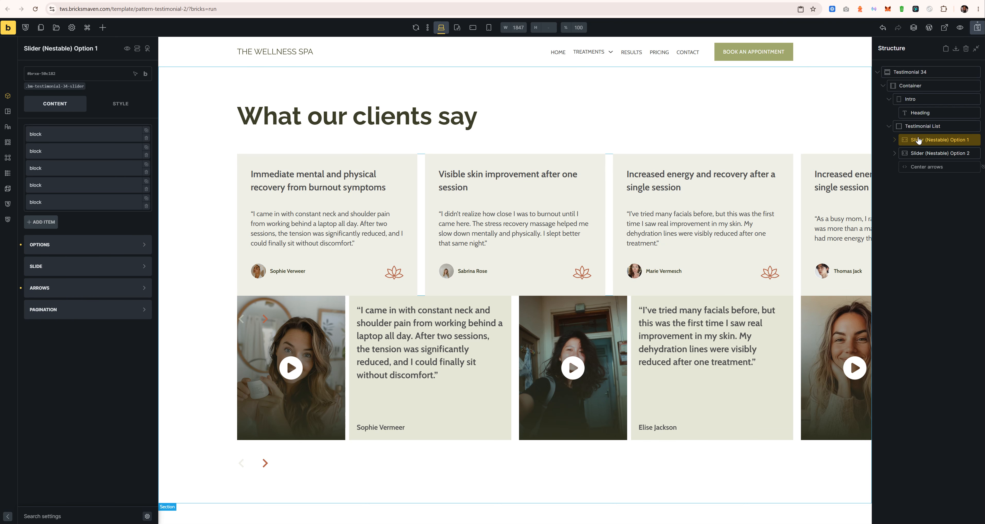
{"action": "left_click", "coordinate": [128, 49]}
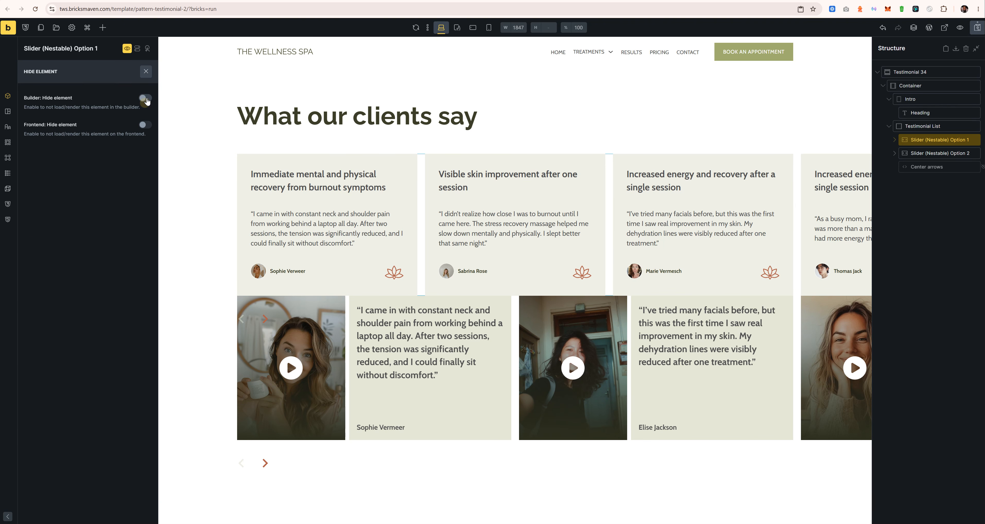
Step: Hide Option 1 in builder and frontend, then preview at tablet portrait width
{"action": "left_click", "coordinate": [146, 100]}
{"action": "left_click", "coordinate": [145, 125]}
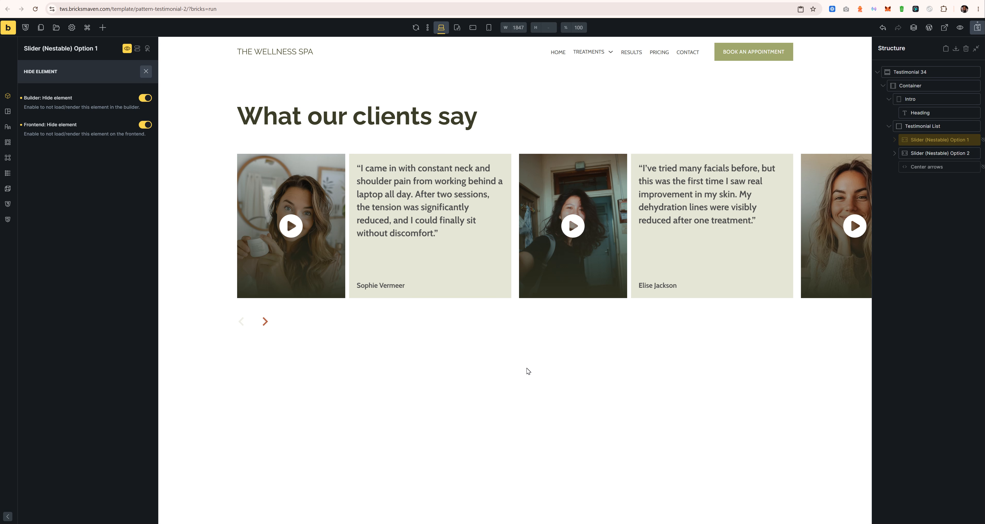
{"action": "left_click", "coordinate": [457, 27]}
Step: Check the slider at mobile landscape and mobile portrait widths, then return to desktop
{"action": "left_click", "coordinate": [474, 28]}
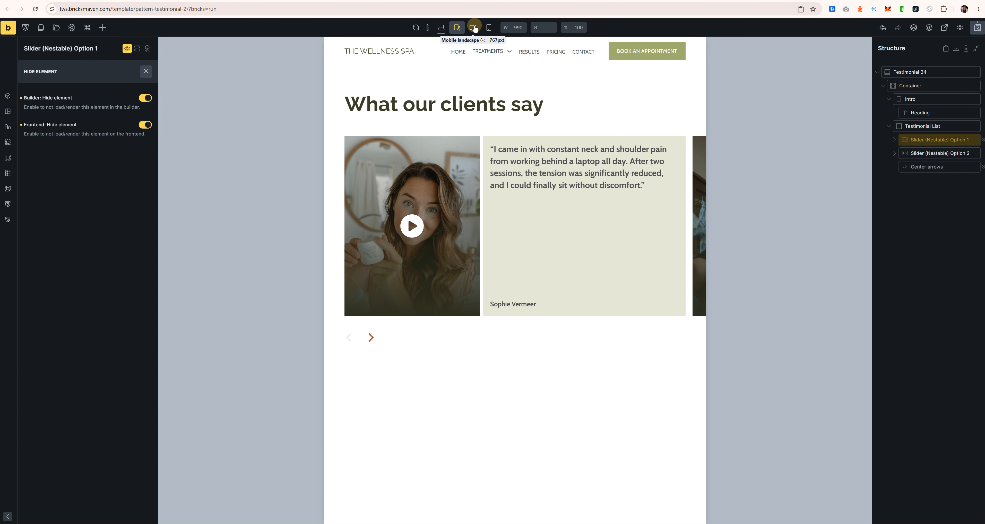
{"action": "left_click", "coordinate": [488, 27]}
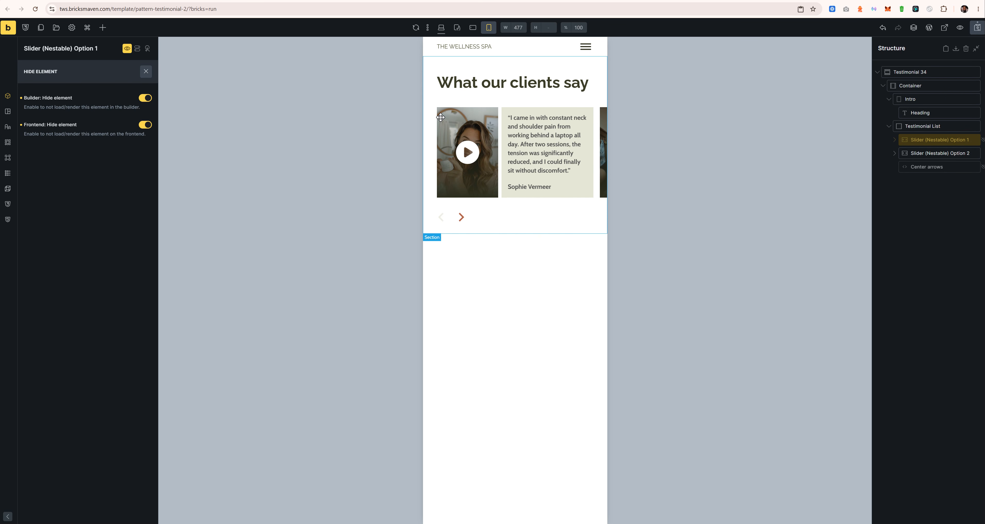
{"action": "left_click", "coordinate": [441, 27]}
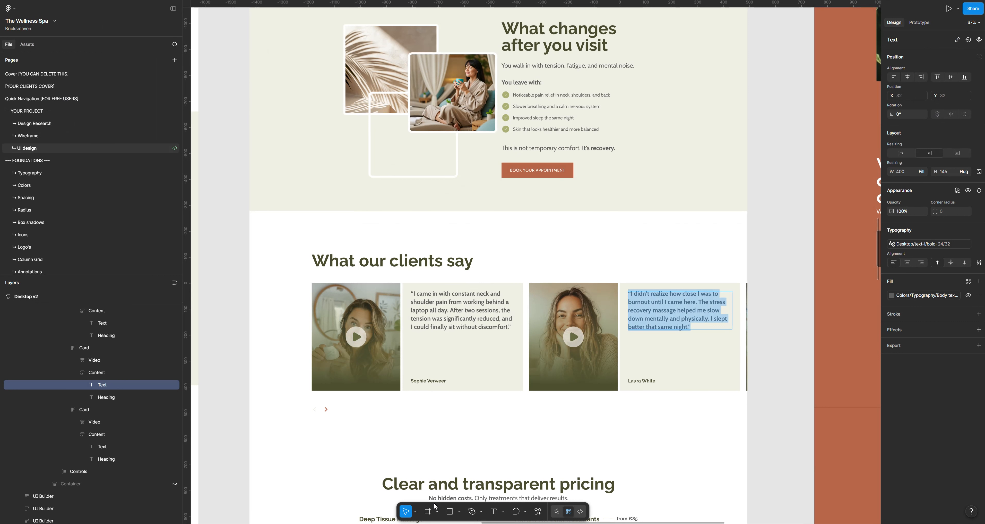
Step: Pan the Figma canvas to the orange design's testimonial cards and pricing section
{"action": "left_click_drag", "start_coordinate": [770, 277], "coordinate": [269, 252]}
{"action": "left_click_drag", "start_coordinate": [504, 382], "coordinate": [468, 151]}
{"action": "left_click_drag", "start_coordinate": [565, 432], "coordinate": [637, 104]}
{"action": "left_click_drag", "start_coordinate": [578, 276], "coordinate": [518, 223]}
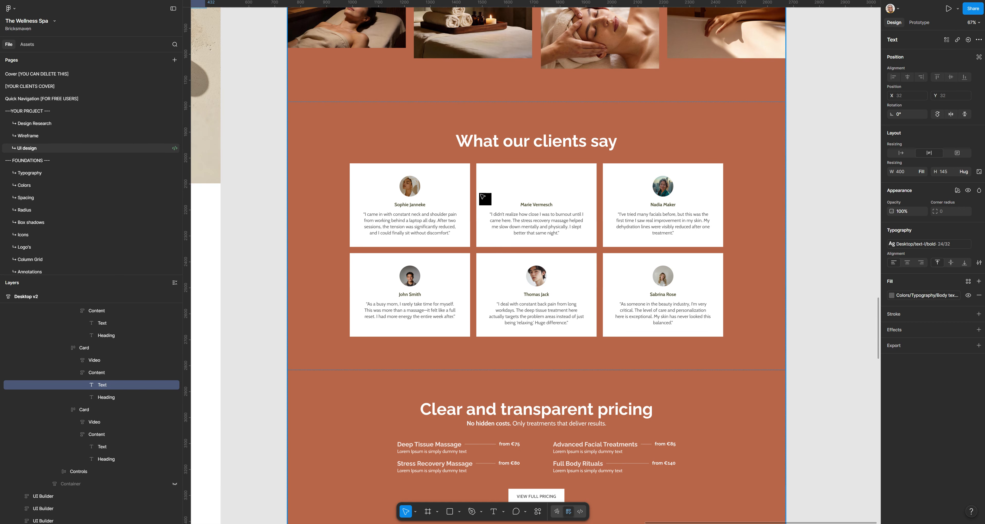